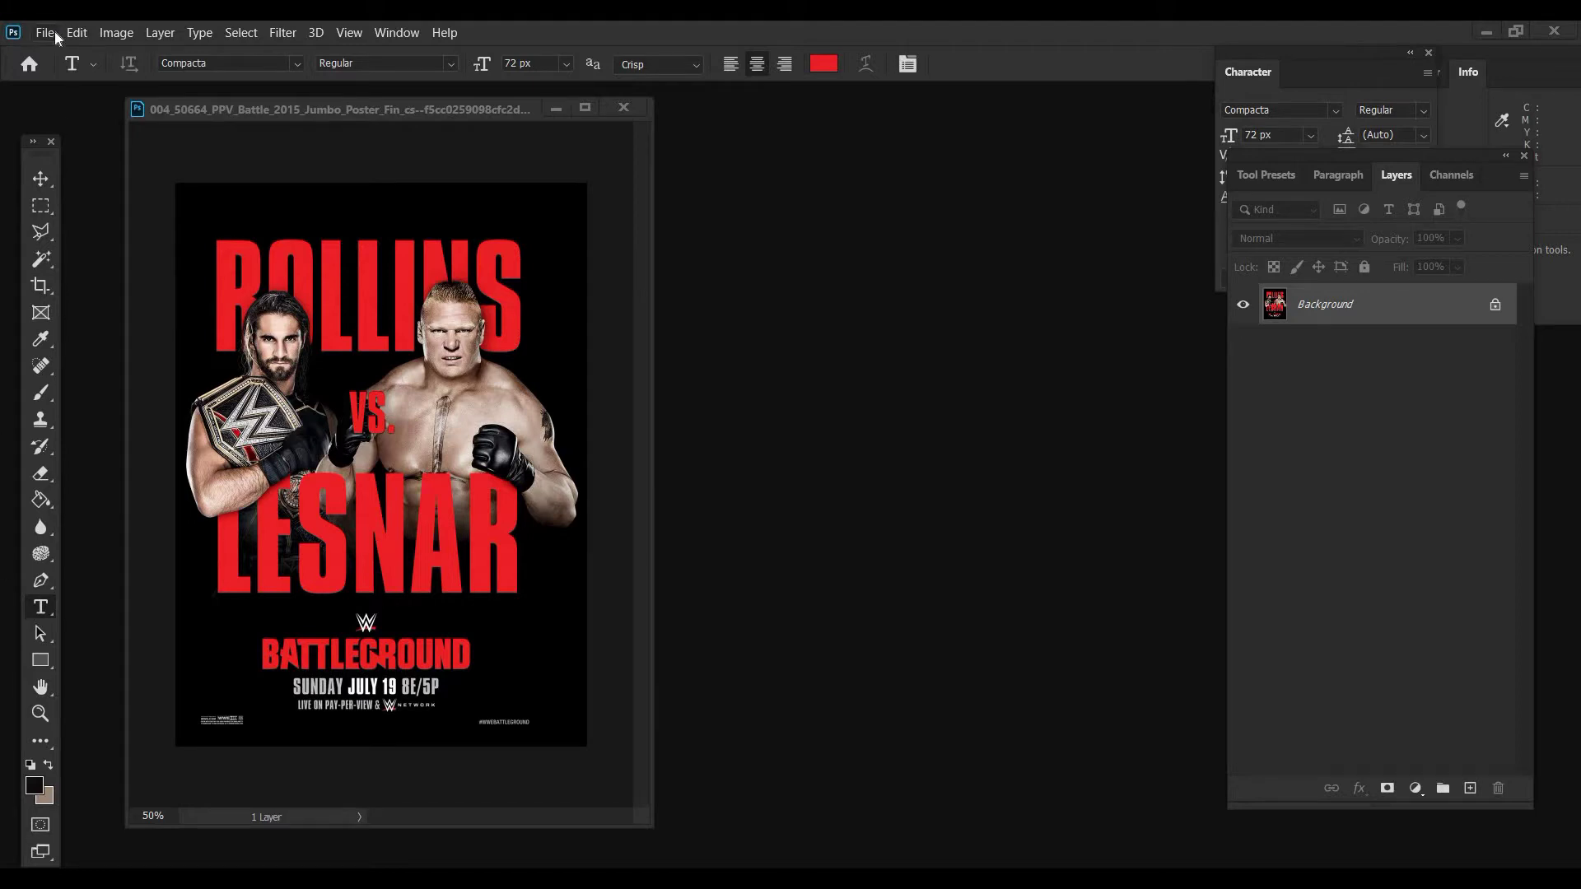
# Check that the poster's image size is 1000 × 1370 px, then close the dialog without changes
pyautogui.click(116, 32)
pyautogui.hotkey('alt', 'ctrl', 'i')
pyautogui.click(1247, 731)
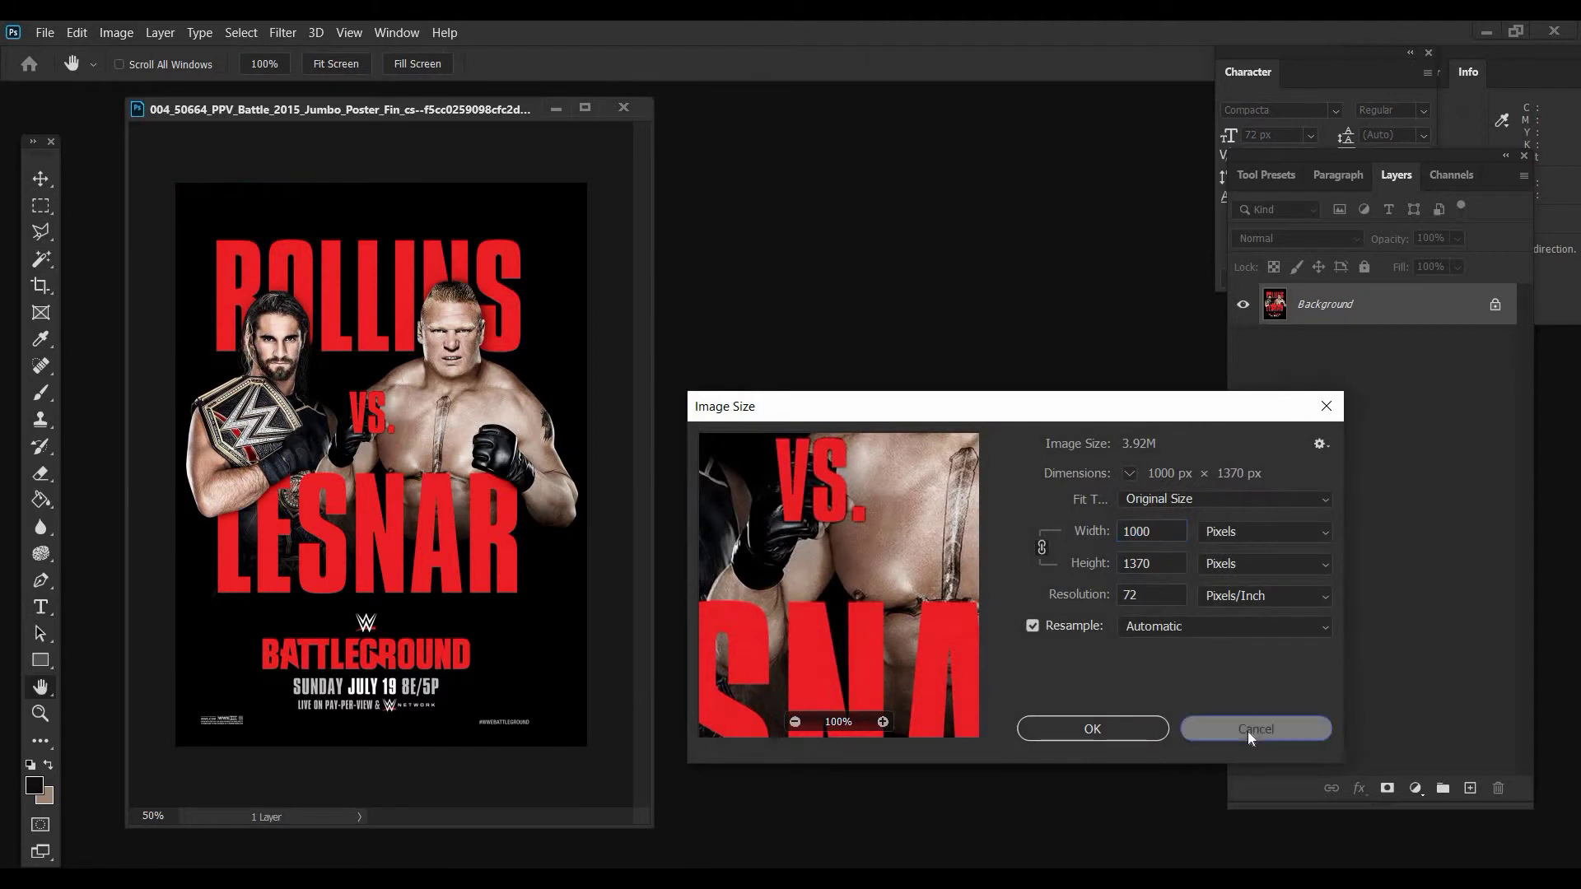
pyautogui.press('t')
# Create a new 1000 × 1370 px, 300 ppi transparent document
pyautogui.click(48, 31)
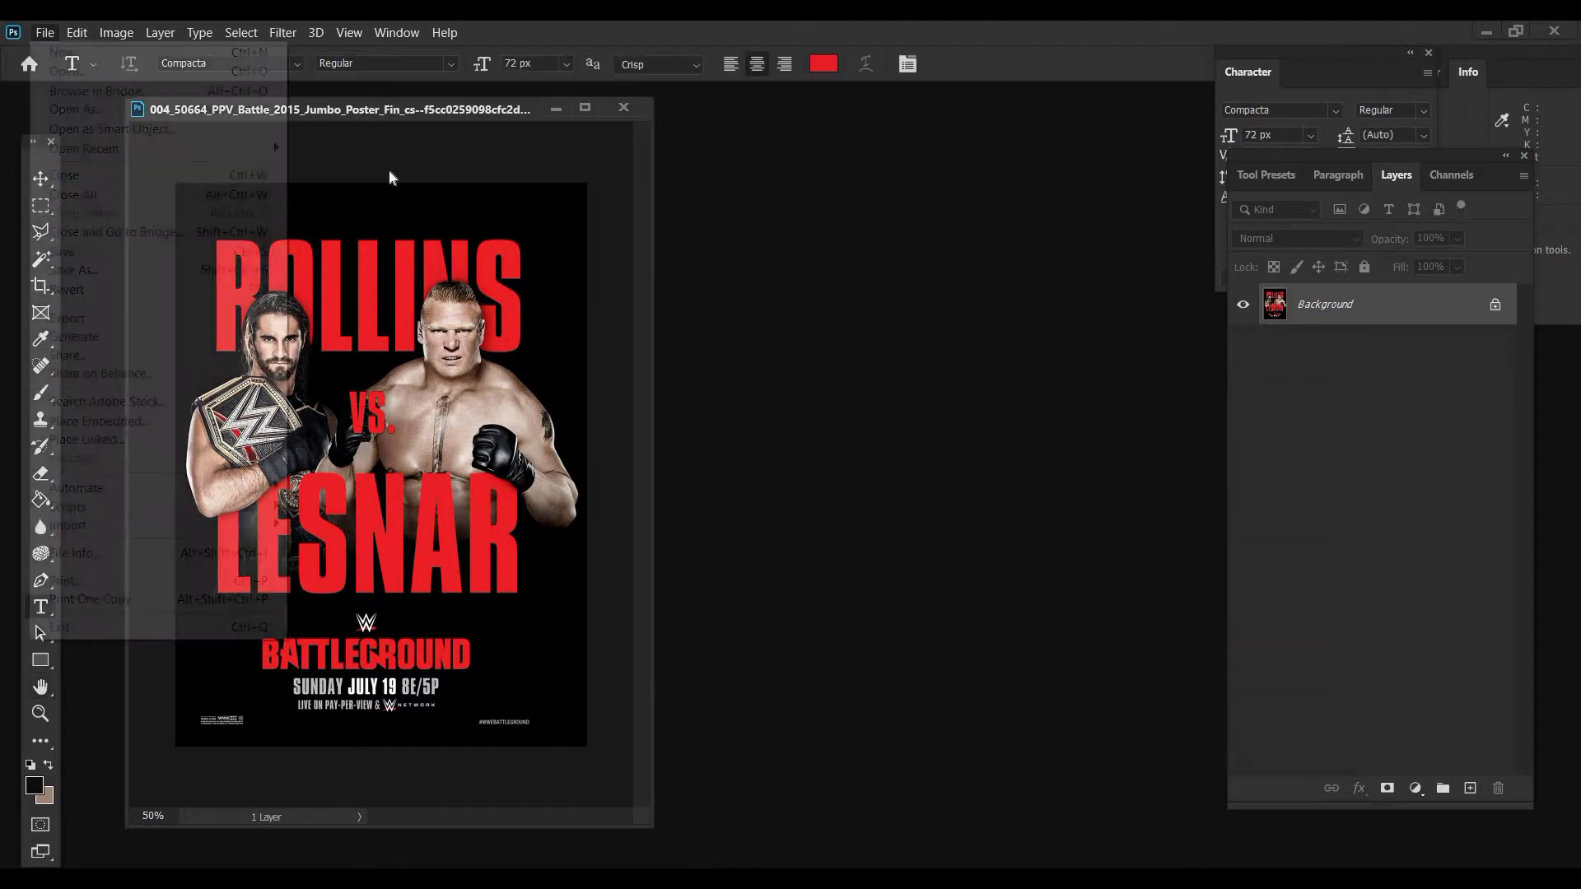
pyautogui.hotkey('ctrl', 'n')
pyautogui.press('Tab')
pyautogui.write('1000')
pyautogui.press('Tab')
pyautogui.write('1370')
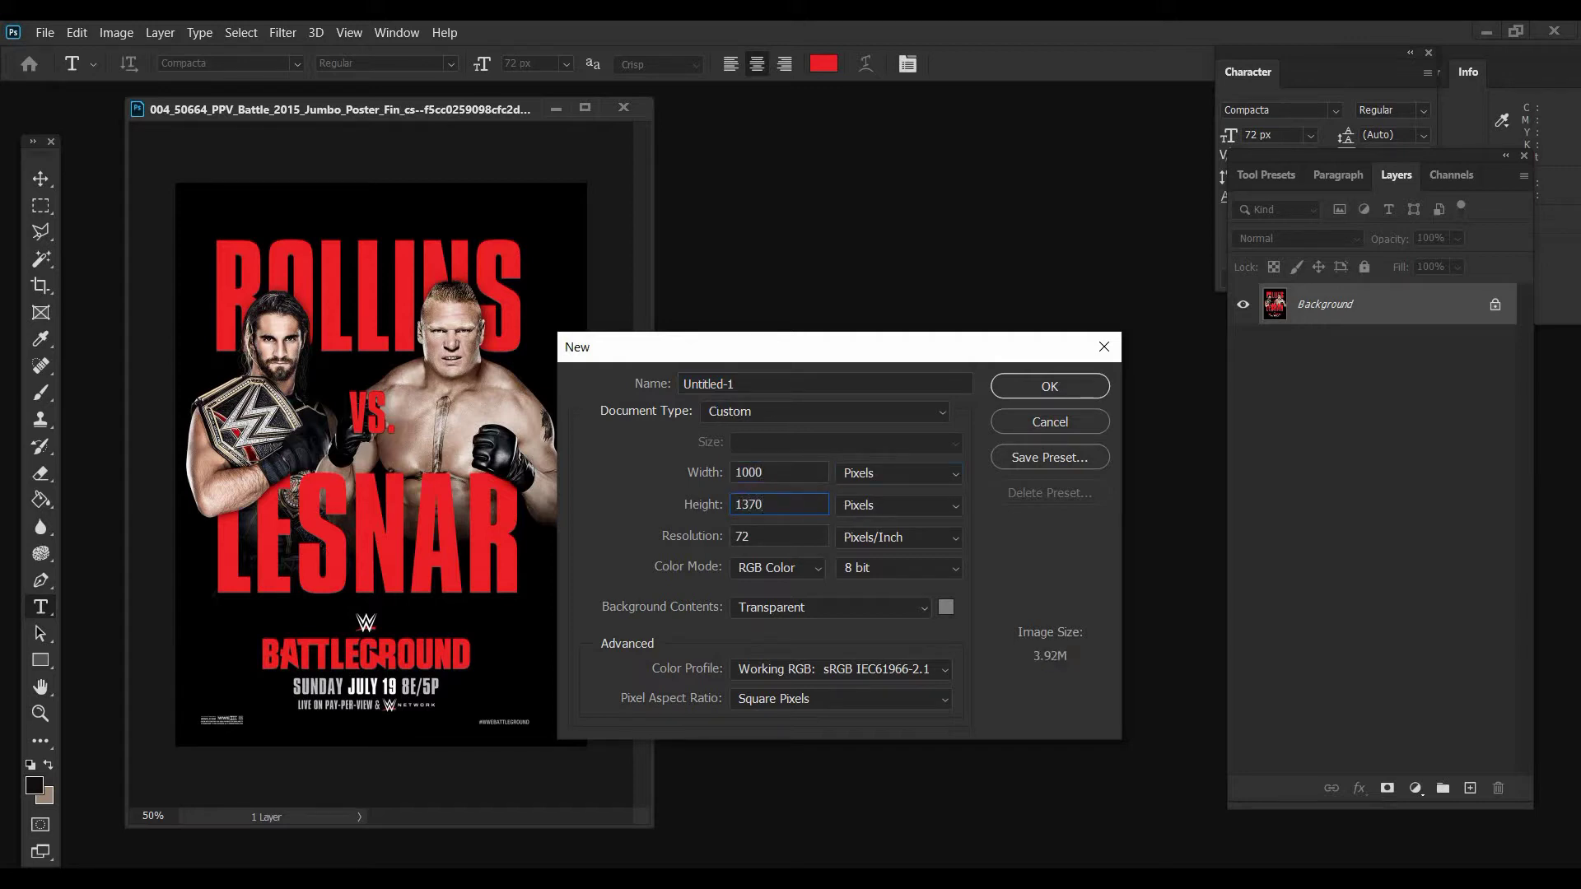
pyautogui.write('300')
pyautogui.click(1039, 388)
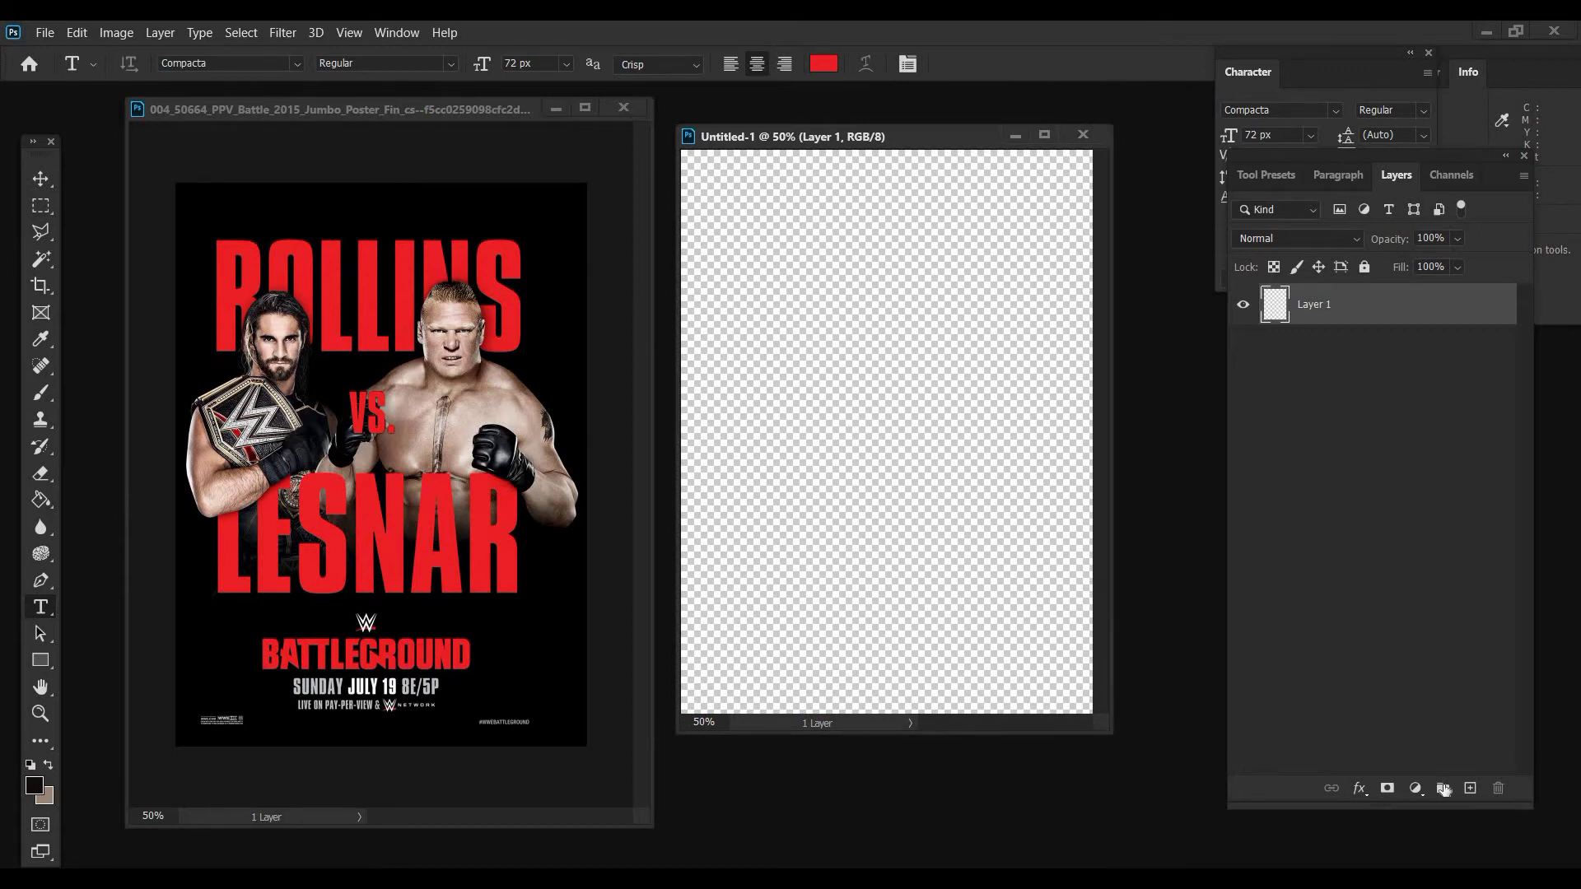
# Add a solid black (000000) Color Fill layer
pyautogui.click(1415, 788)
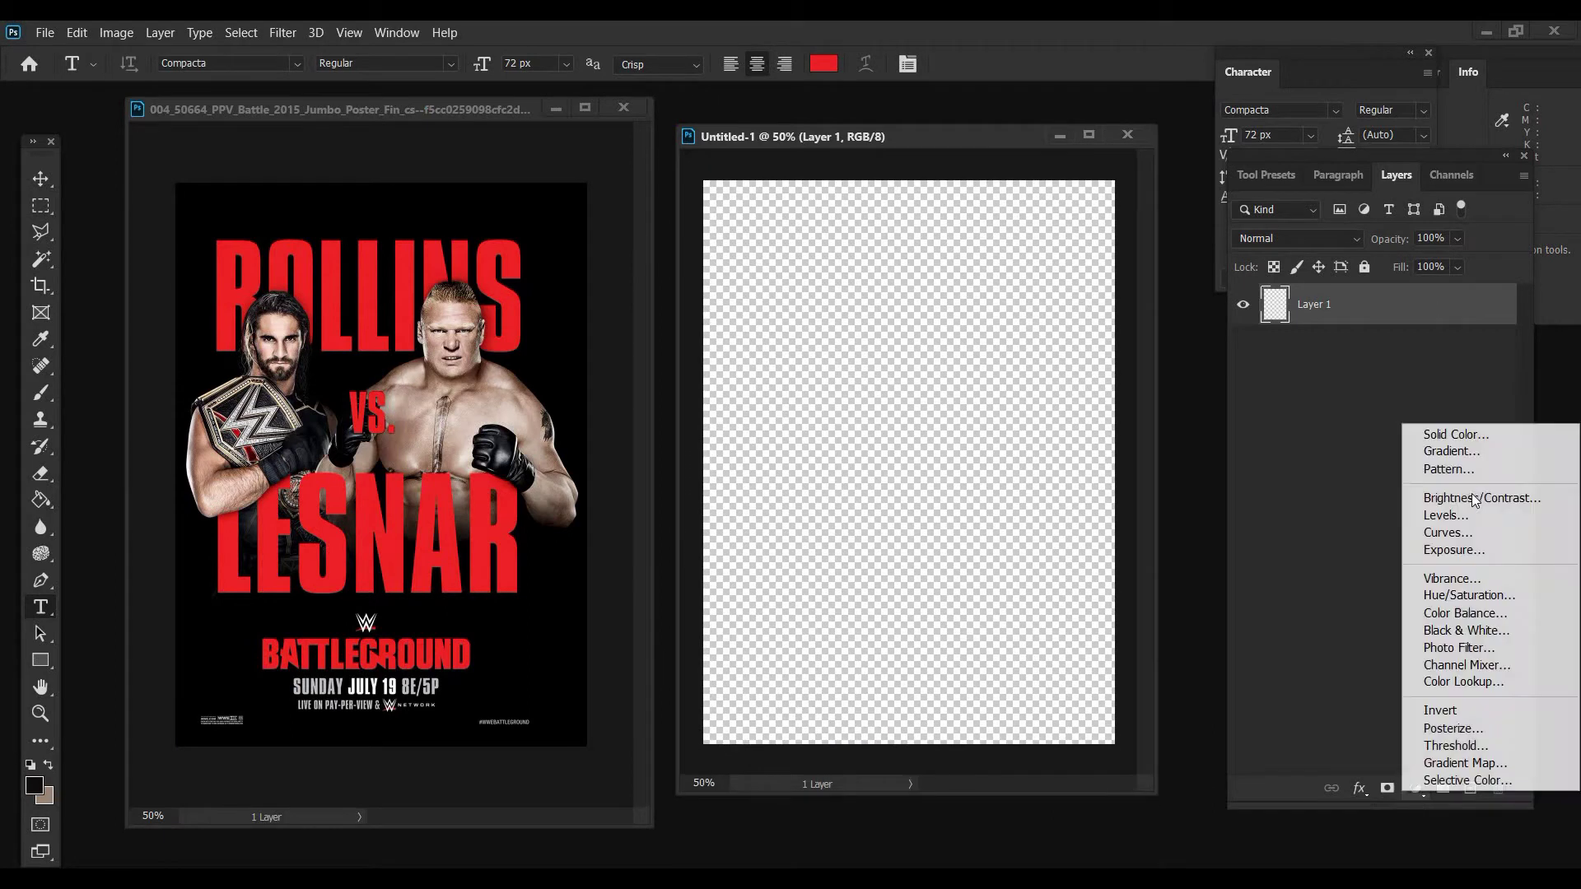
pyautogui.press('Return')
pyautogui.click(1230, 756)
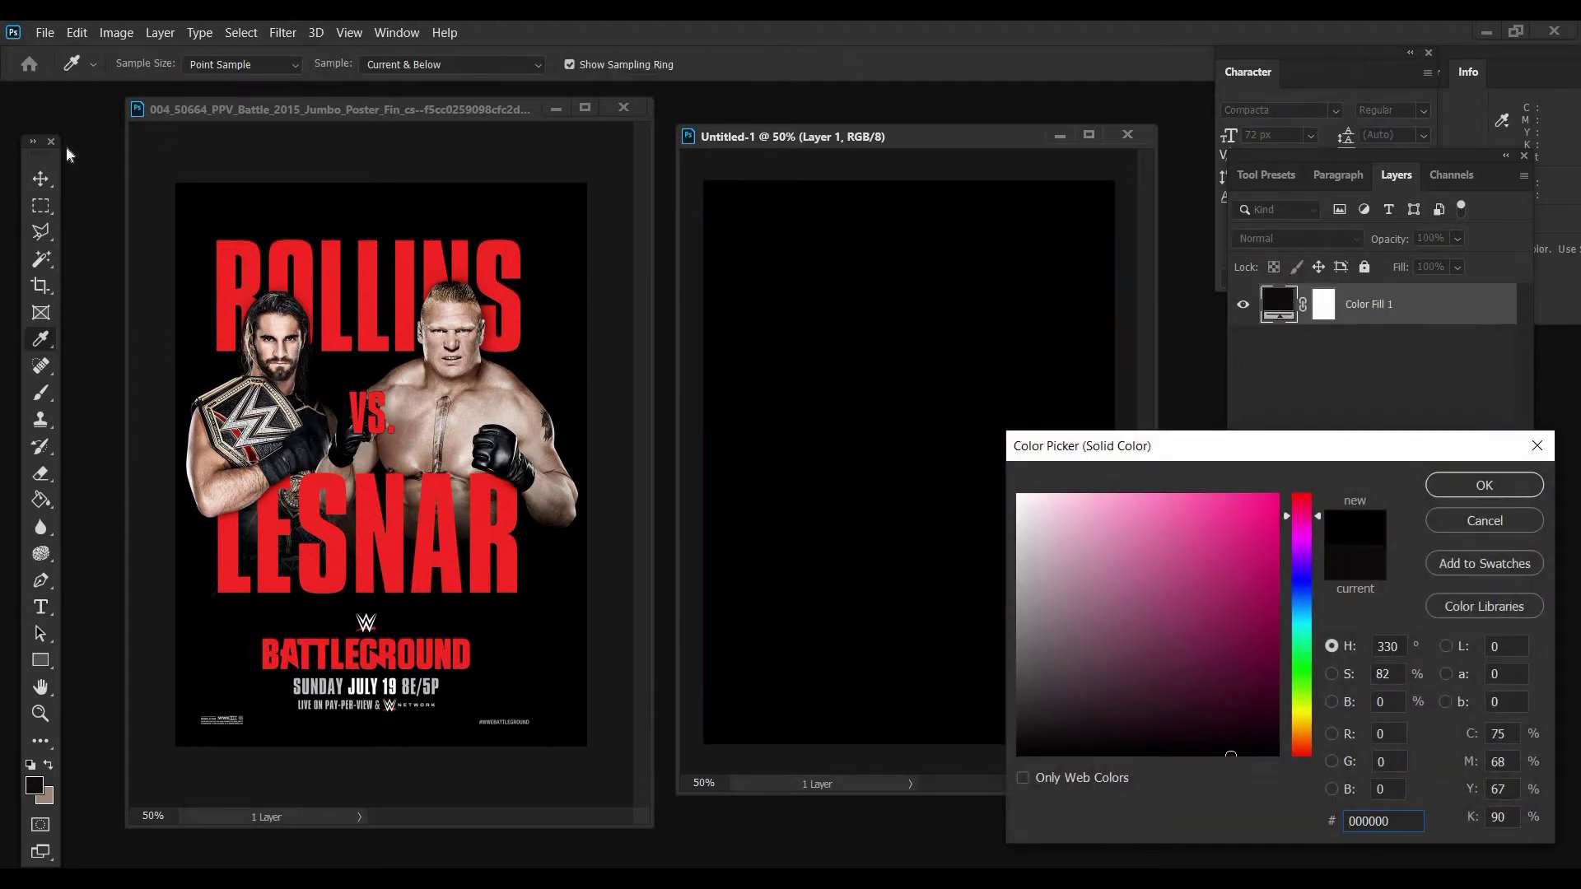
pyautogui.press('Return')
# Open Brock Lesnar.png, Seth Rollins.png, WWE_Battlegroung_Logo.png and WWE-Network.png together
pyautogui.press('v')
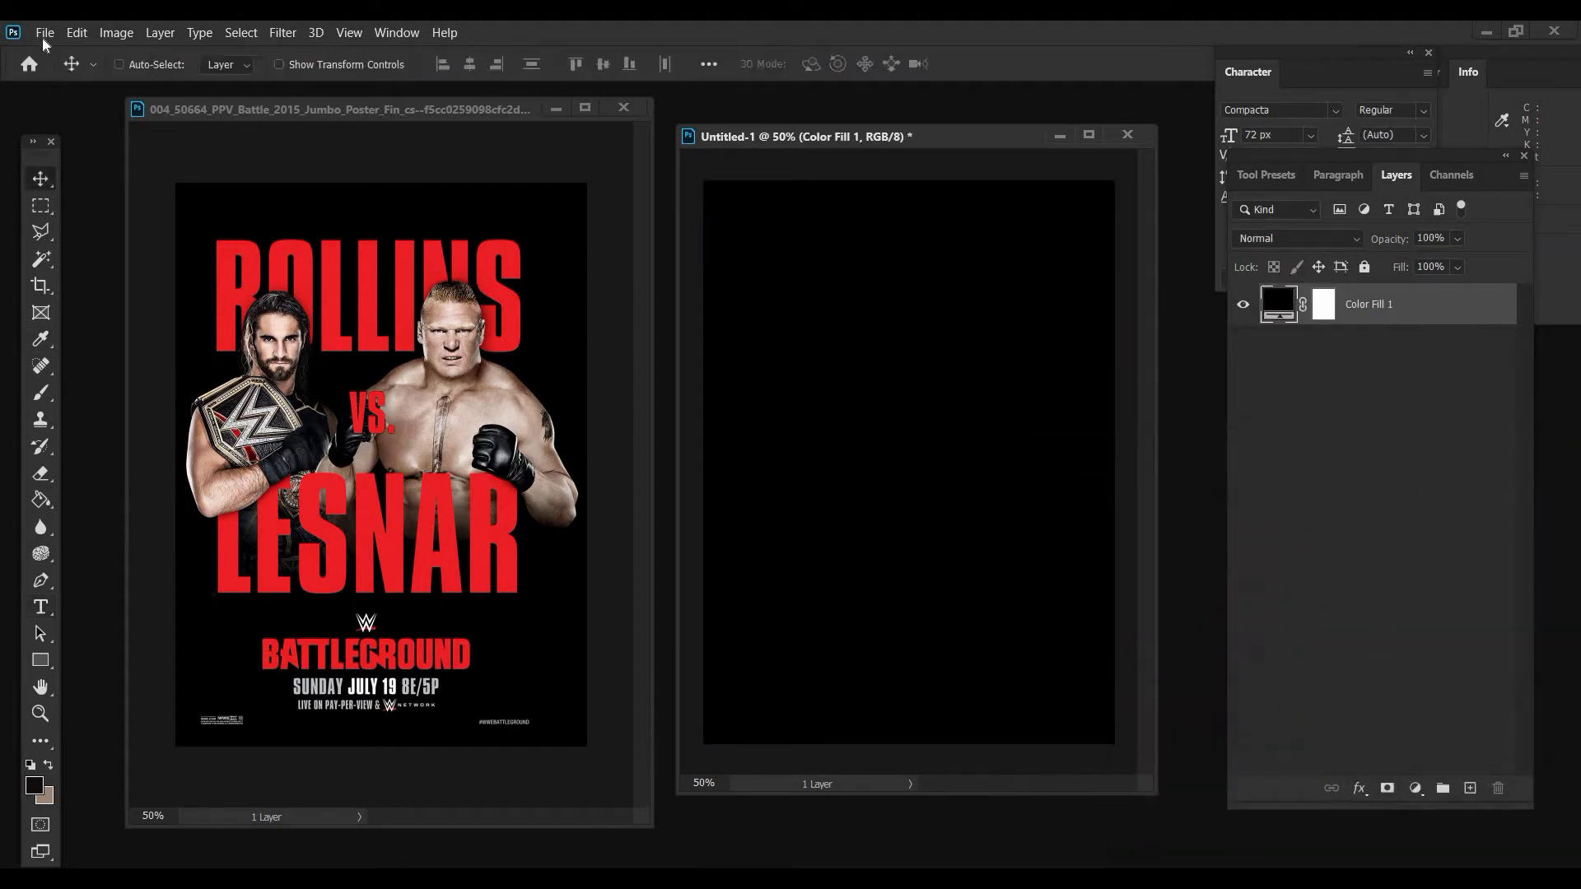
pyautogui.click(43, 35)
pyautogui.click(66, 71)
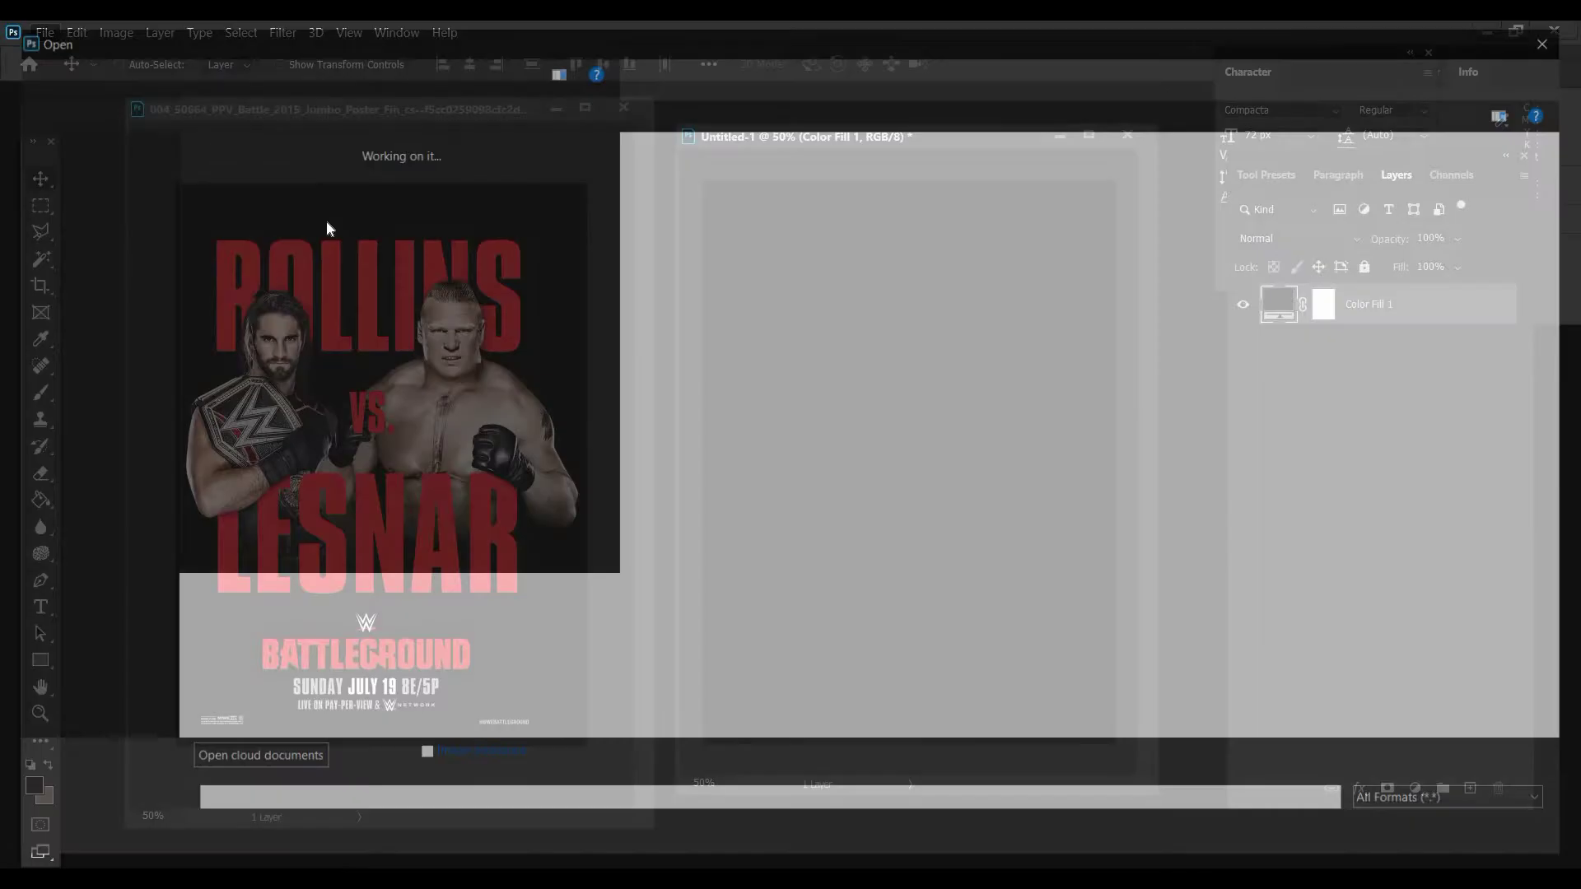
pyautogui.click(276, 215)
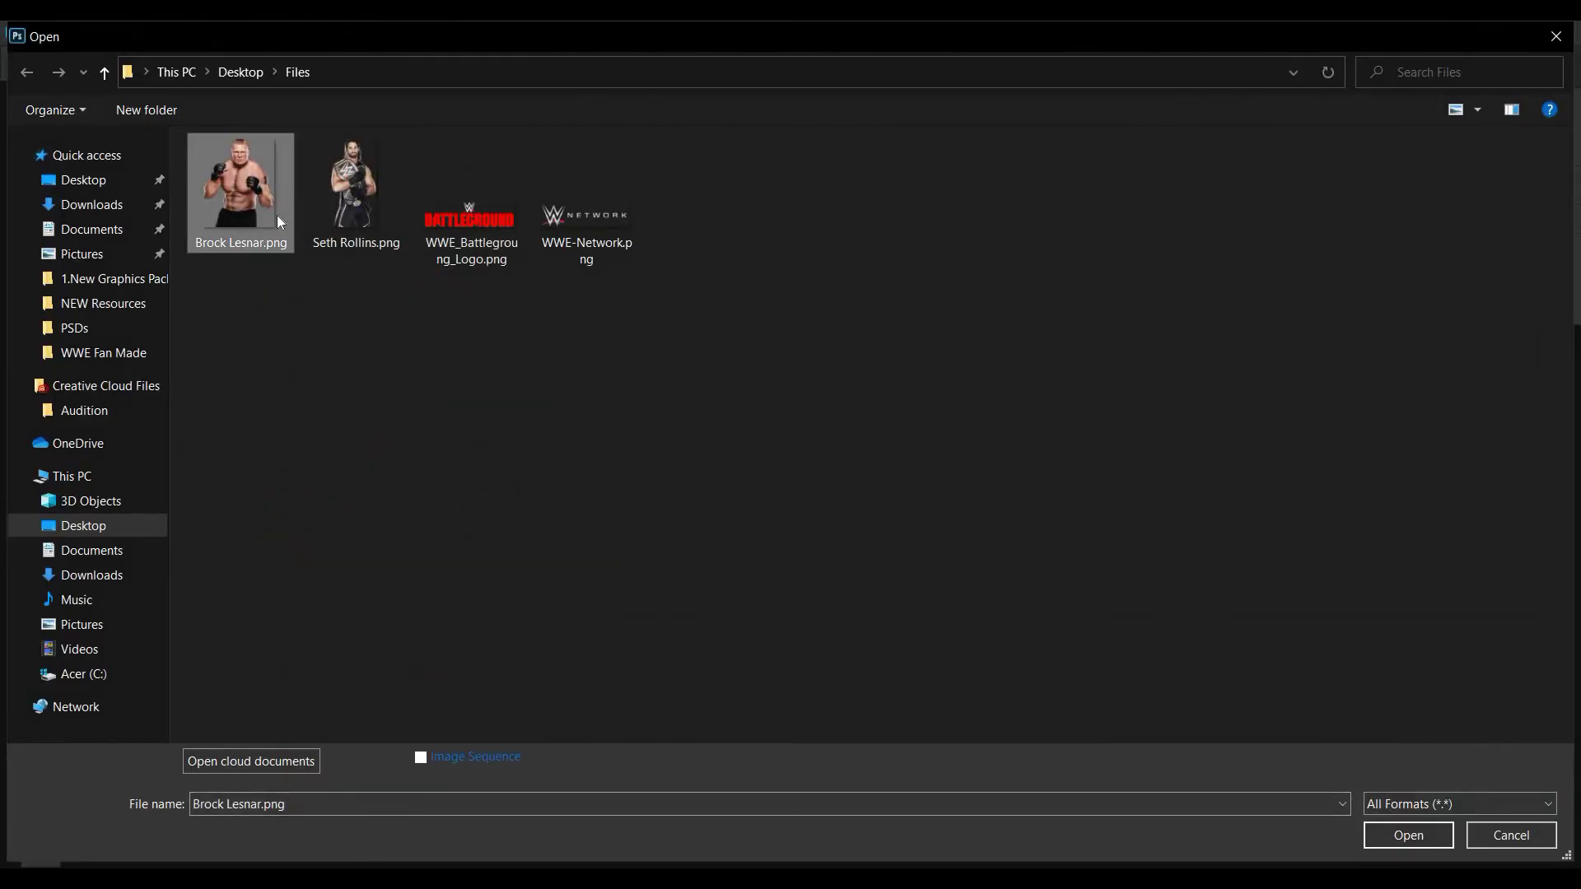
pyautogui.hotkey('shift', 'Right')
pyautogui.hotkey('shift', 'Right')
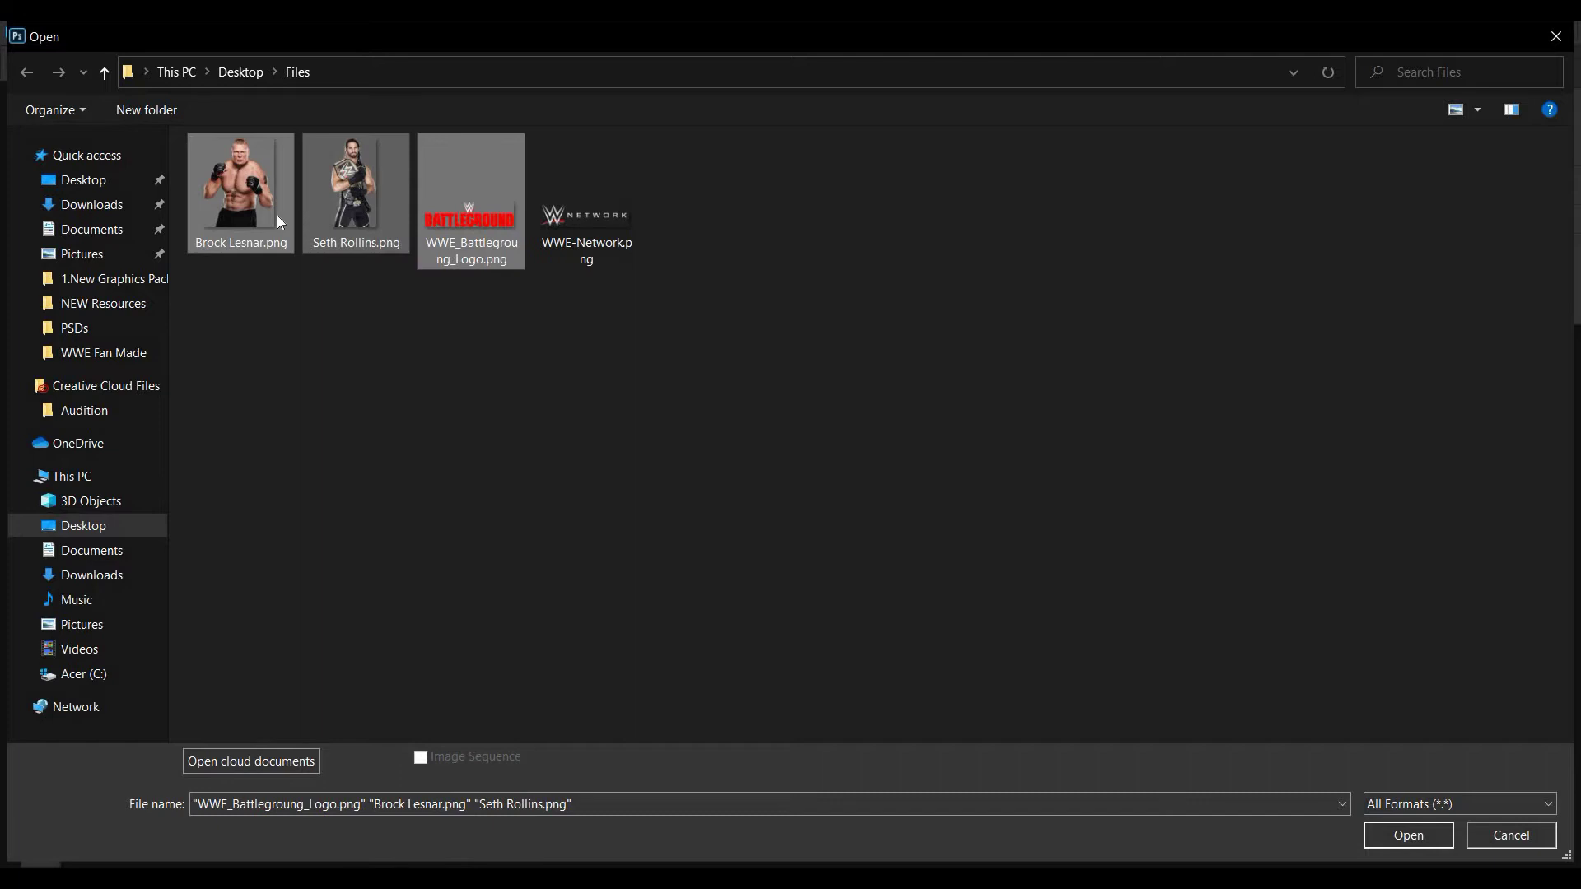
pyautogui.hotkey('shift', 'Right')
pyautogui.click(1425, 834)
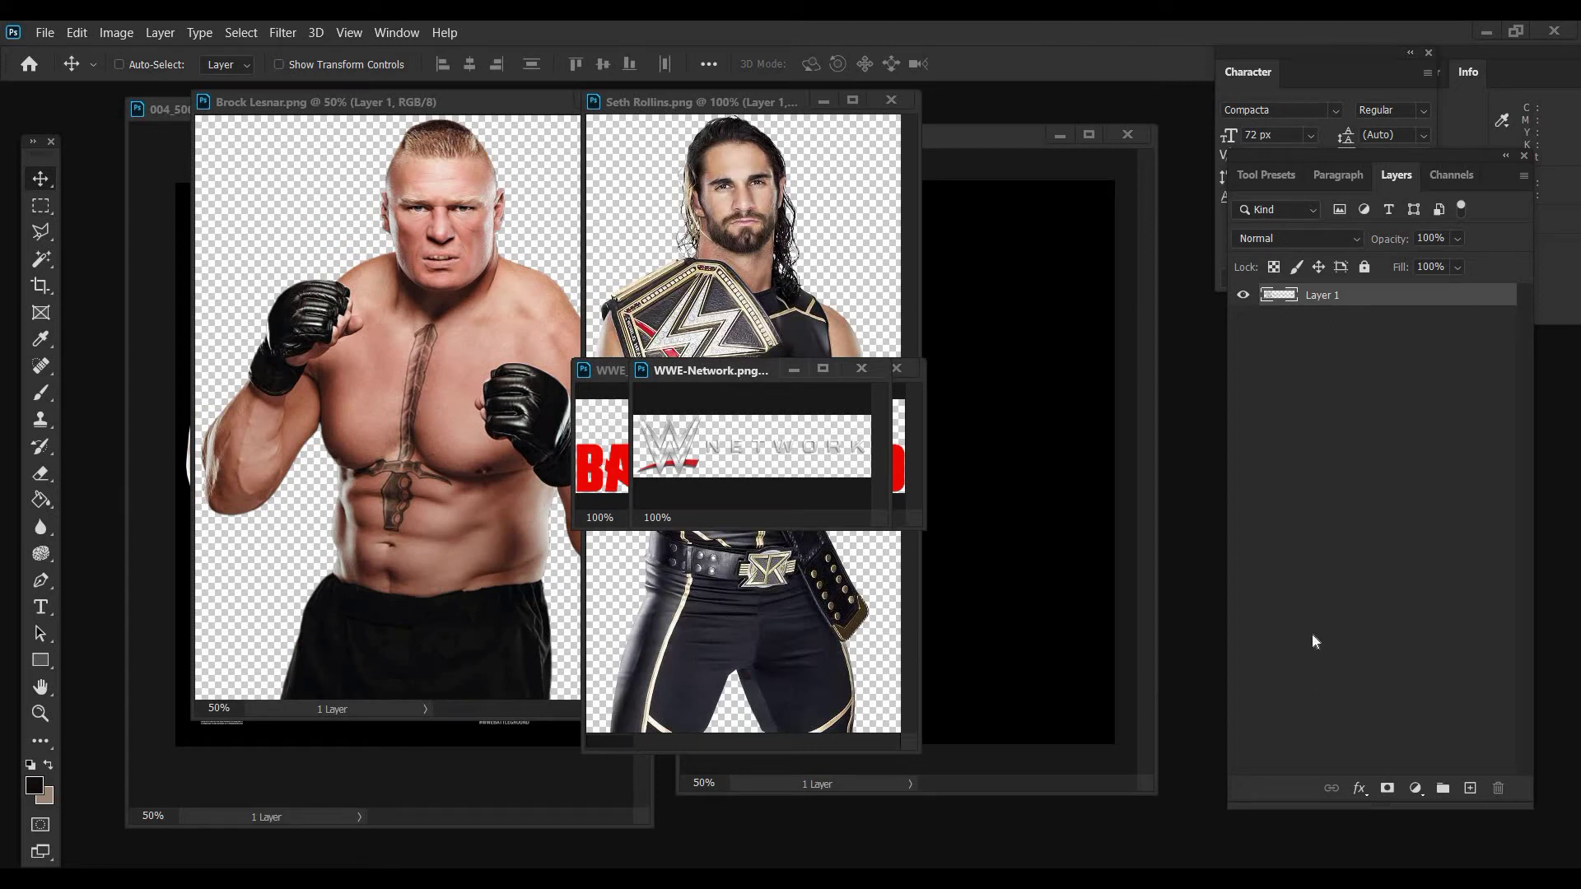
pyautogui.hotkey('ctrl', 'Tab')
pyautogui.hotkey('ctrl', 'Tab')
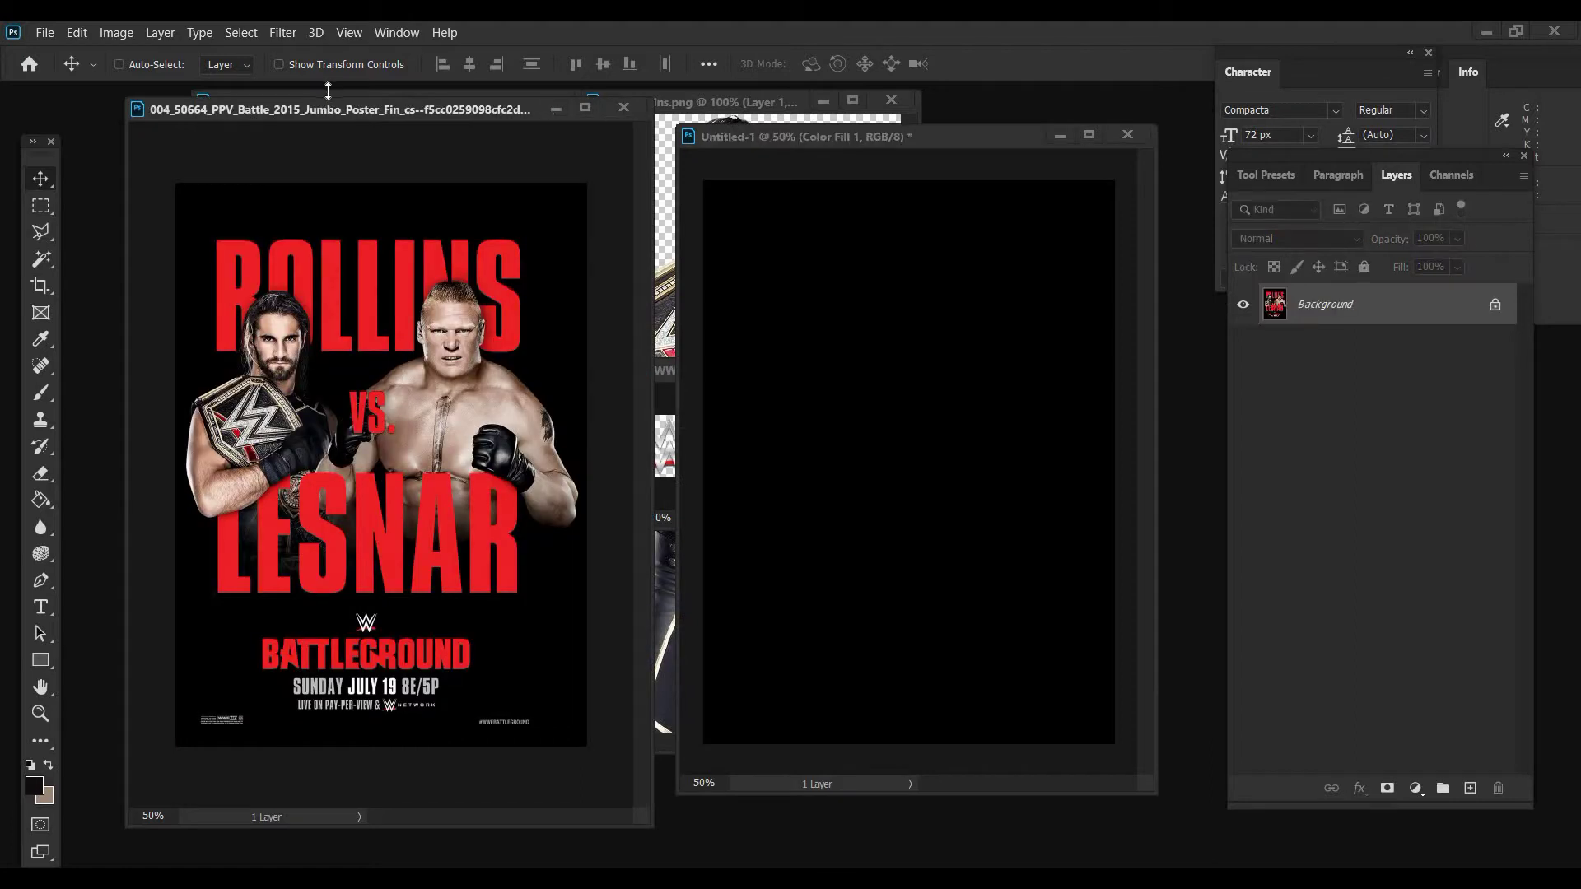
# Copy Lesnar's image into the new document and convert his layer to a smart object
pyautogui.hotkey('ctrl', 'Tab')
pyautogui.moveTo(782, 316); pyautogui.dragTo(783, 318)
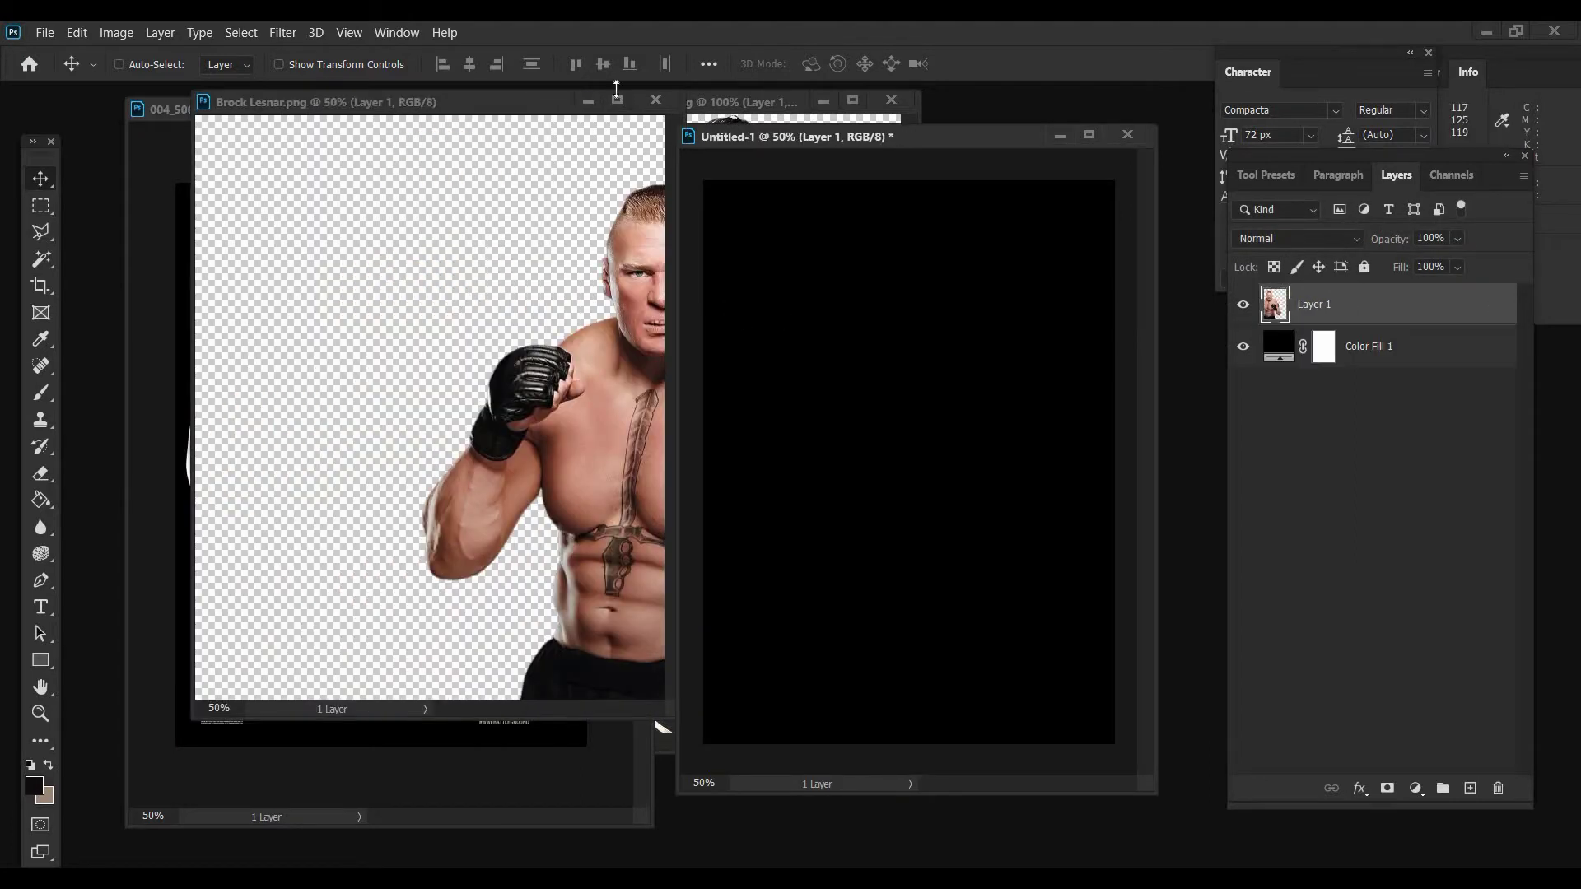
pyautogui.hotkey('ctrl', 'w')
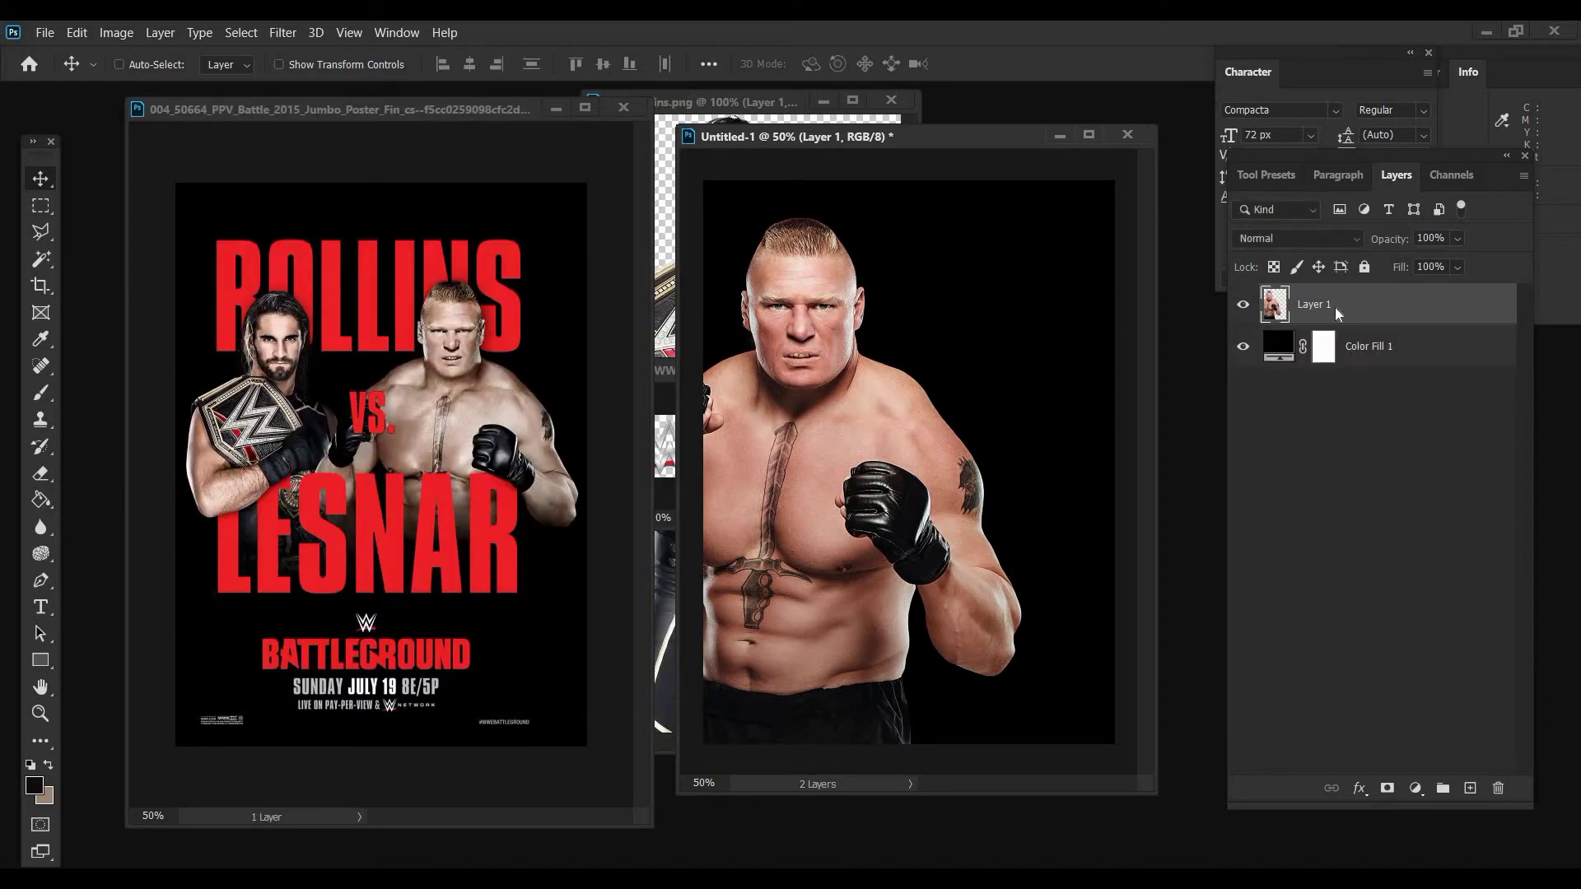
pyautogui.rightClick(1336, 308)
pyautogui.click(1134, 286)
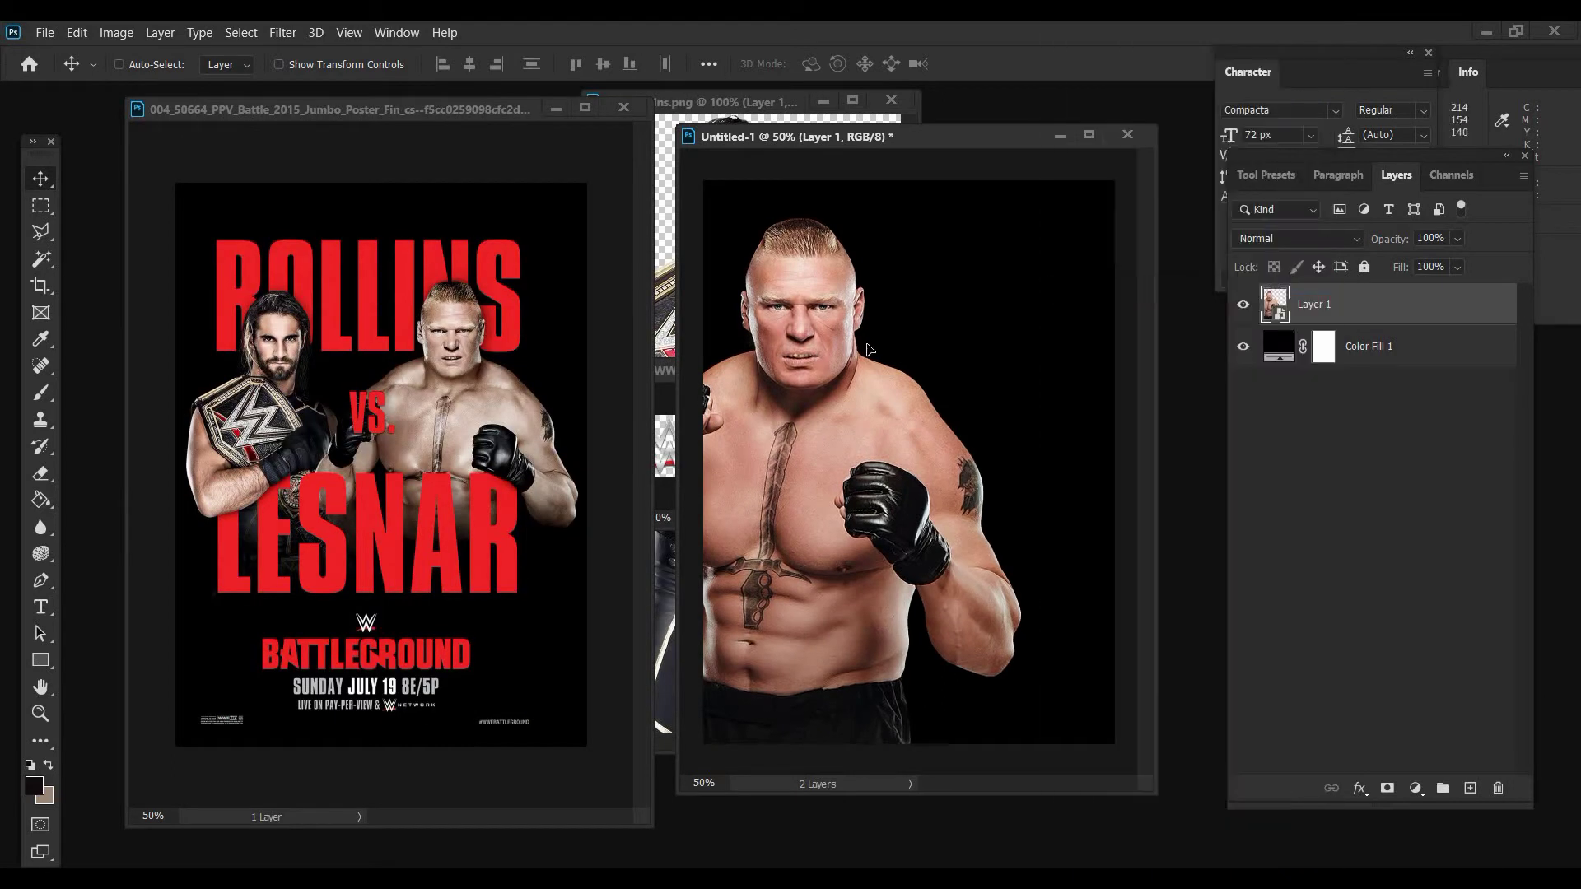
# Scale Lesnar down with Free Transform and move him up and to the left
pyautogui.moveTo(941, 362); pyautogui.dragTo(1019, 354)
pyautogui.click(77, 32)
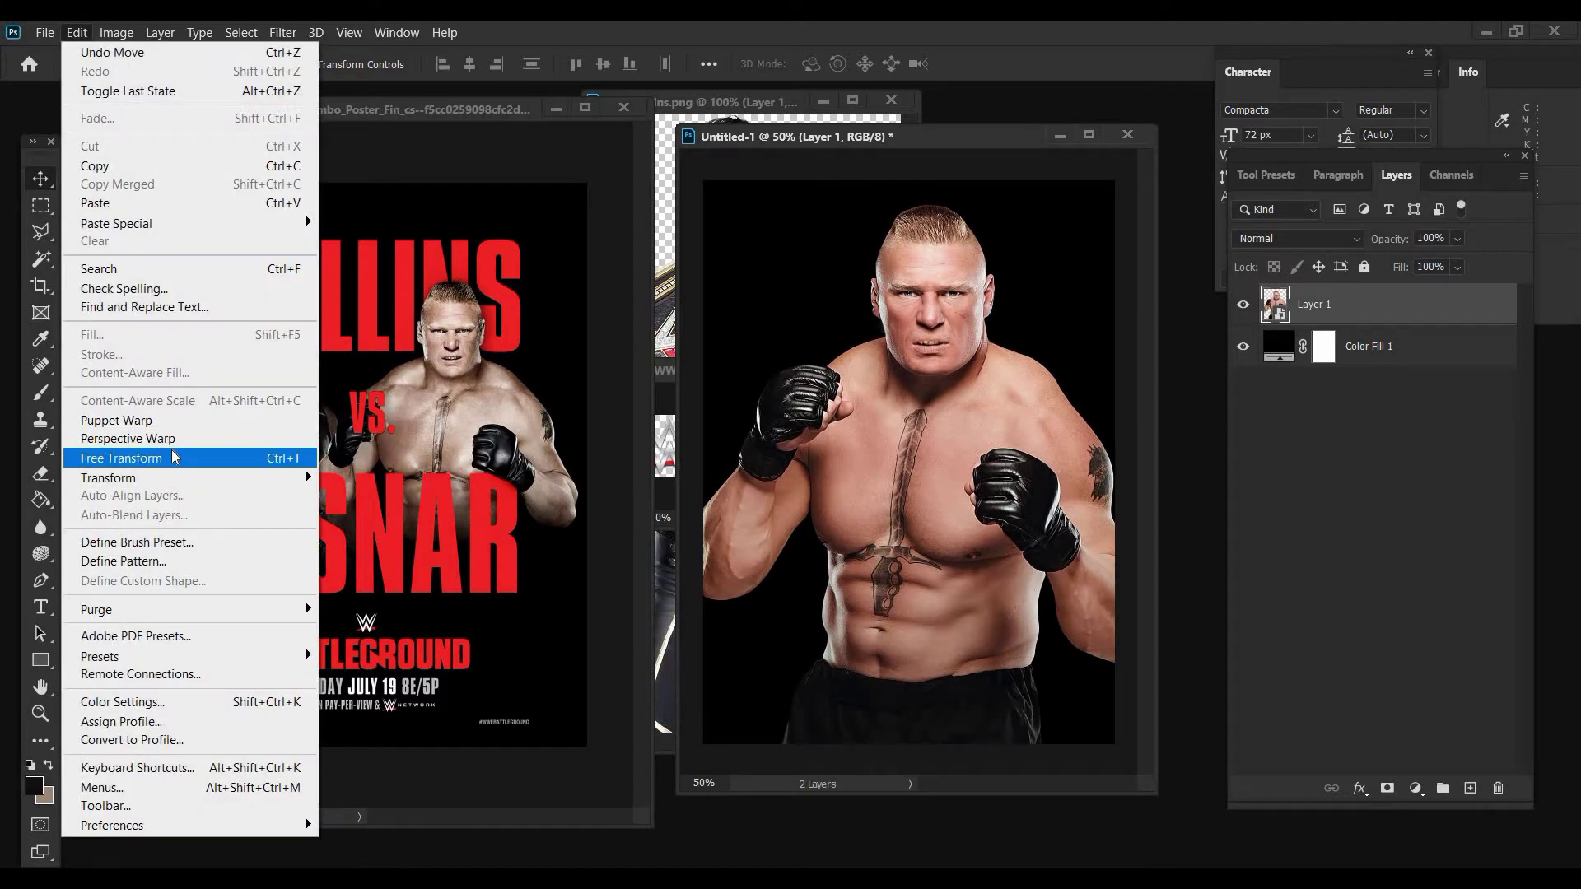
pyautogui.click(172, 454)
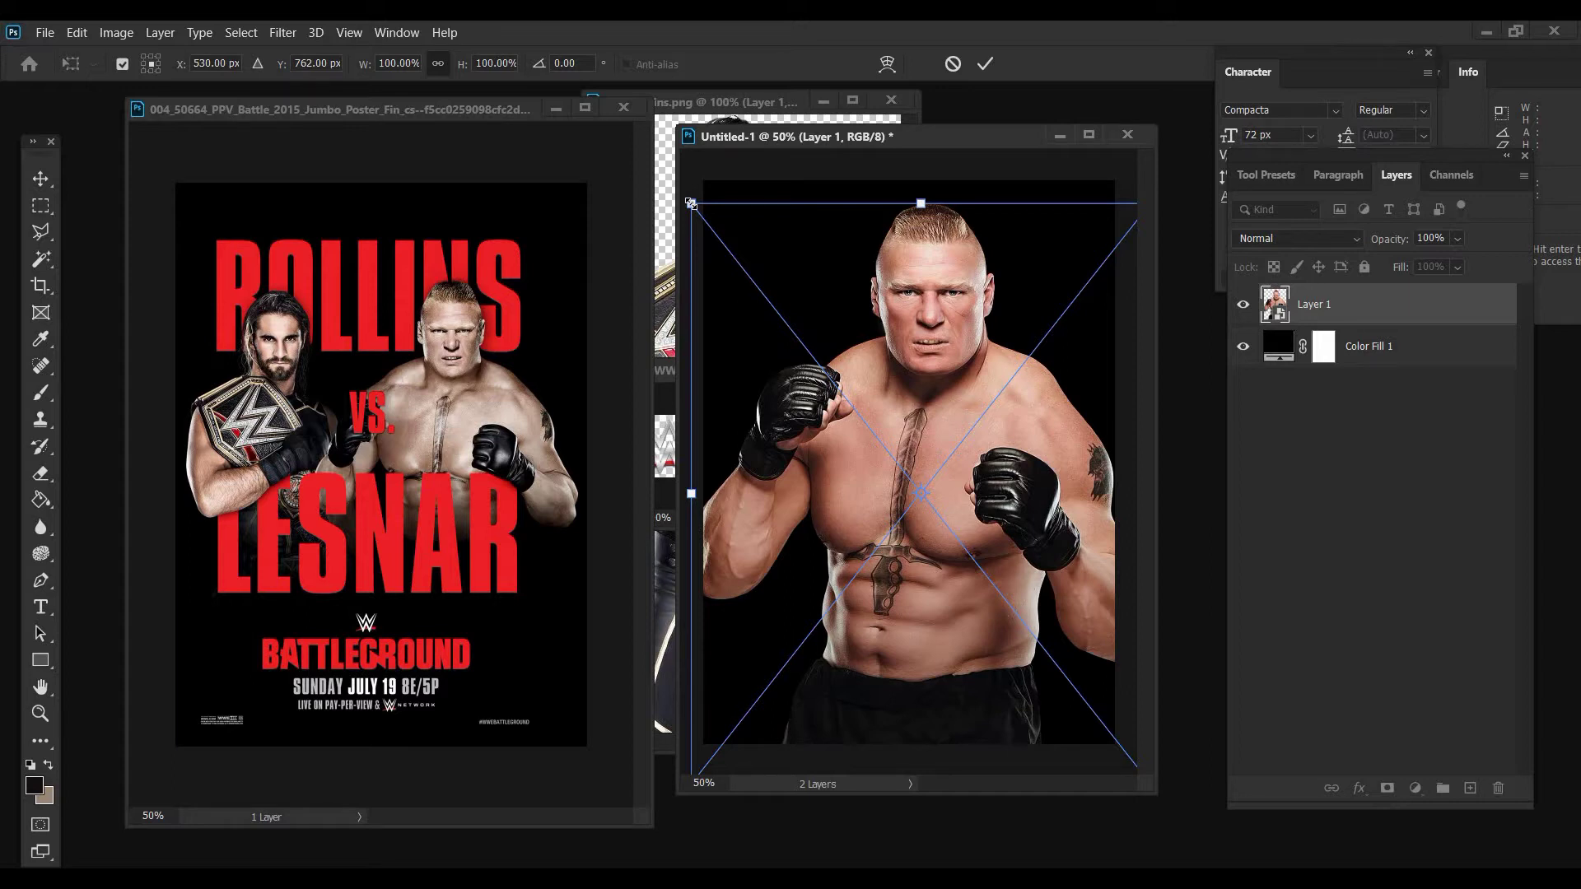
pyautogui.moveTo(709, 227); pyautogui.dragTo(850, 405)
pyautogui.click(41, 178)
pyautogui.moveTo(980, 546); pyautogui.dragTo(949, 426)
# Rescale Lesnar to about 60.61%, nudge him upward, and copy Rollins into the document
pyautogui.hotkey('alt', 'e')
pyautogui.hotkey('ctrl', 't')
pyautogui.moveTo(964, 304); pyautogui.dragTo(966, 320)
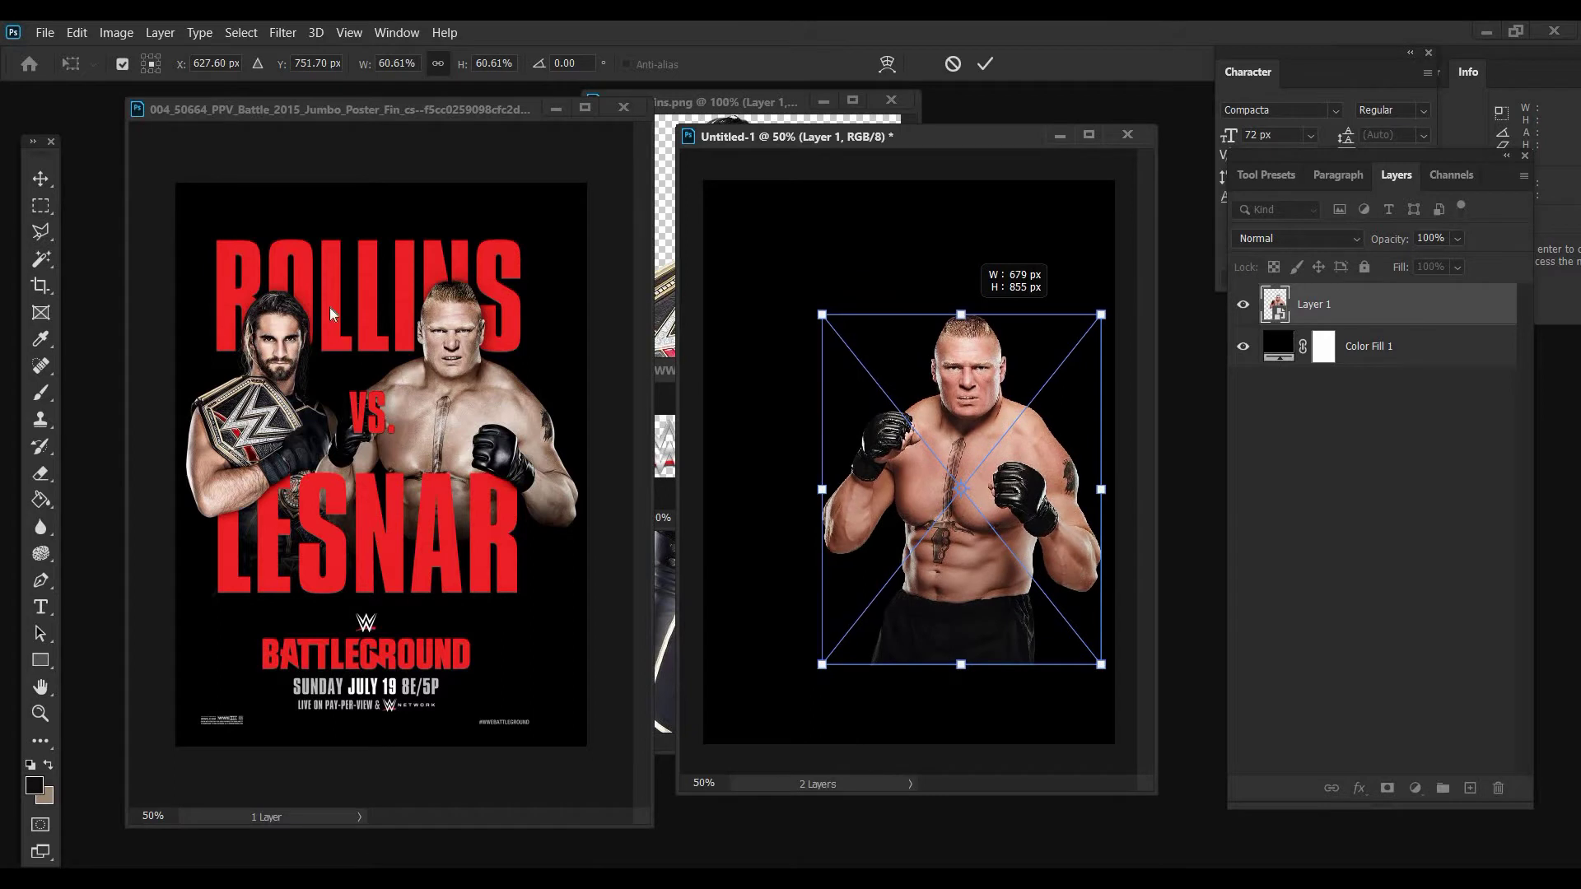
pyautogui.press('Return')
pyautogui.moveTo(1016, 466); pyautogui.dragTo(1024, 424)
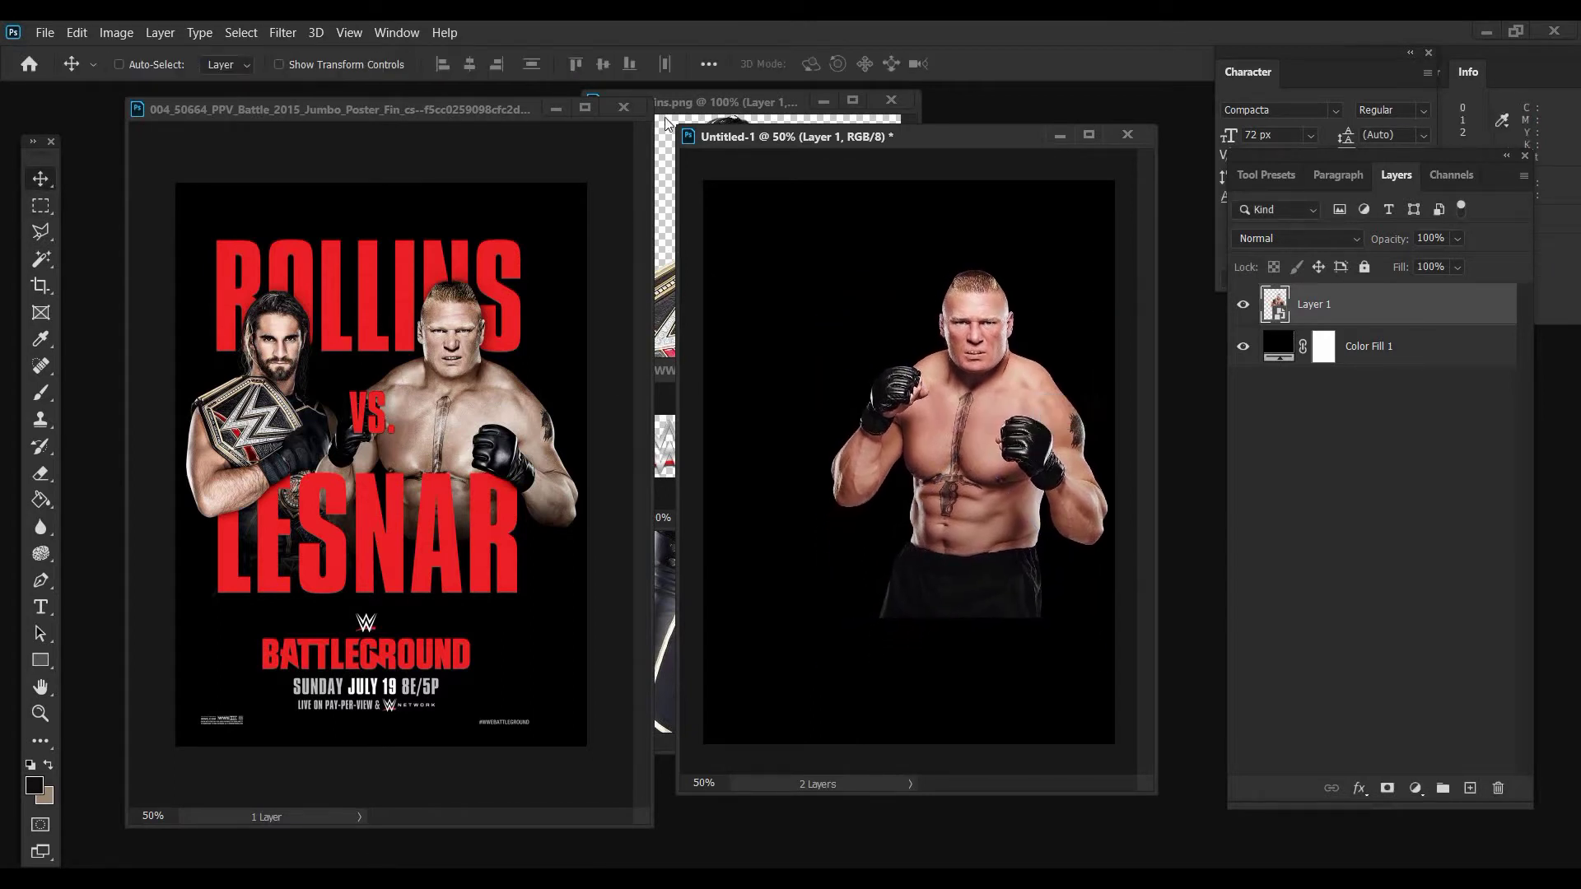
pyautogui.hotkey('ctrl', 'Tab')
pyautogui.moveTo(766, 346); pyautogui.dragTo(935, 259)
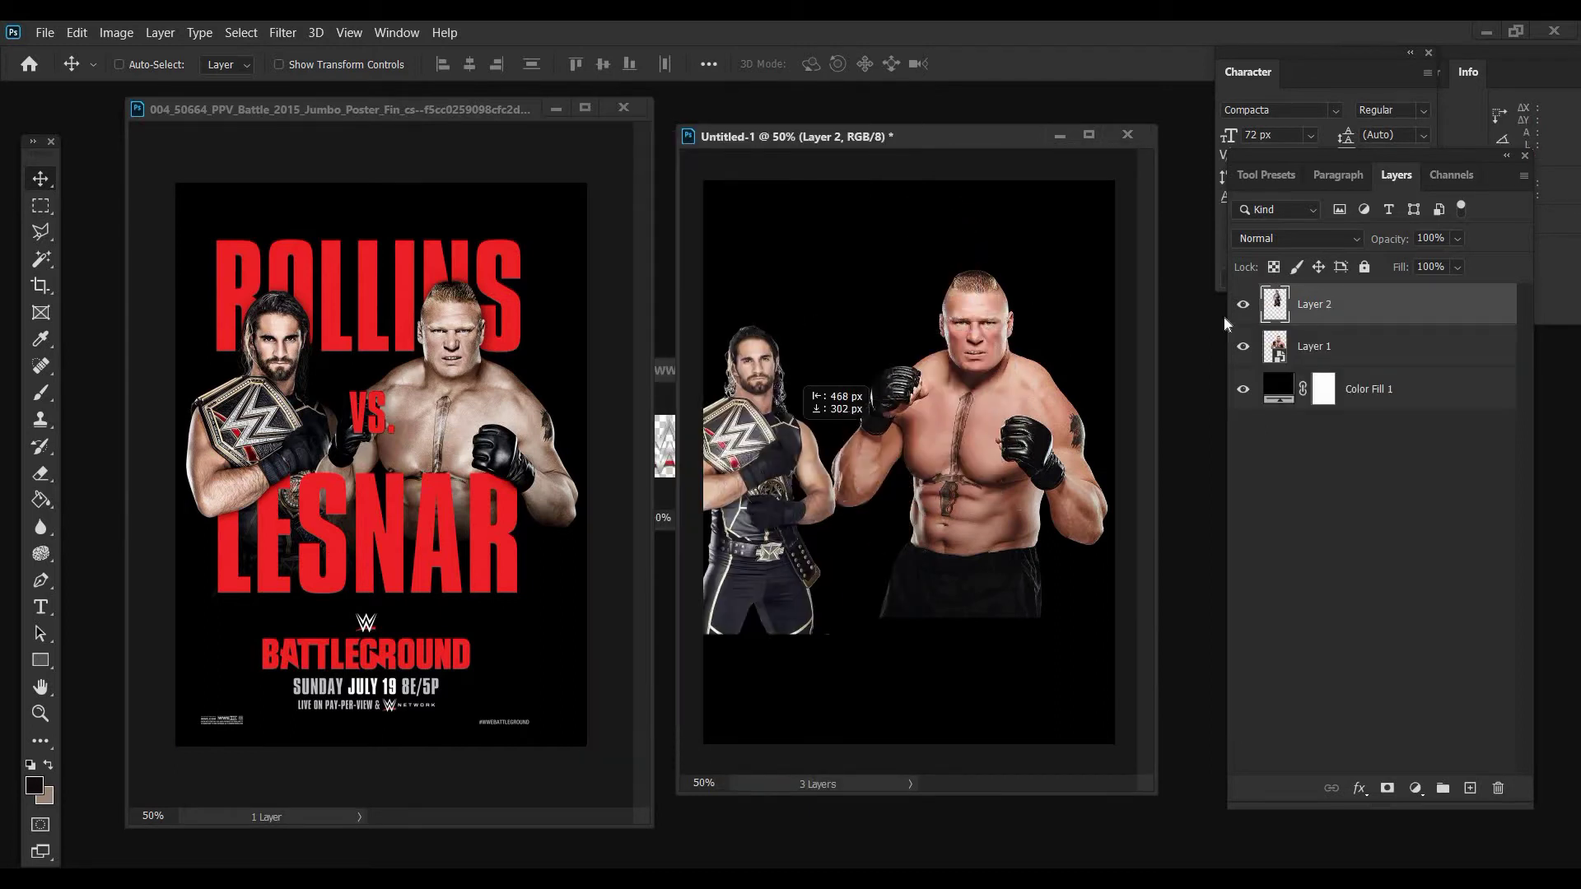
# Convert Rollins' layer to a smart object, enlarge him to about 140%, and position him beside Lesnar
pyautogui.moveTo(1223, 314); pyautogui.dragTo(1318, 305)
pyautogui.rightClick(1317, 304)
pyautogui.click(1174, 294)
pyautogui.hotkey('alt', 'e')
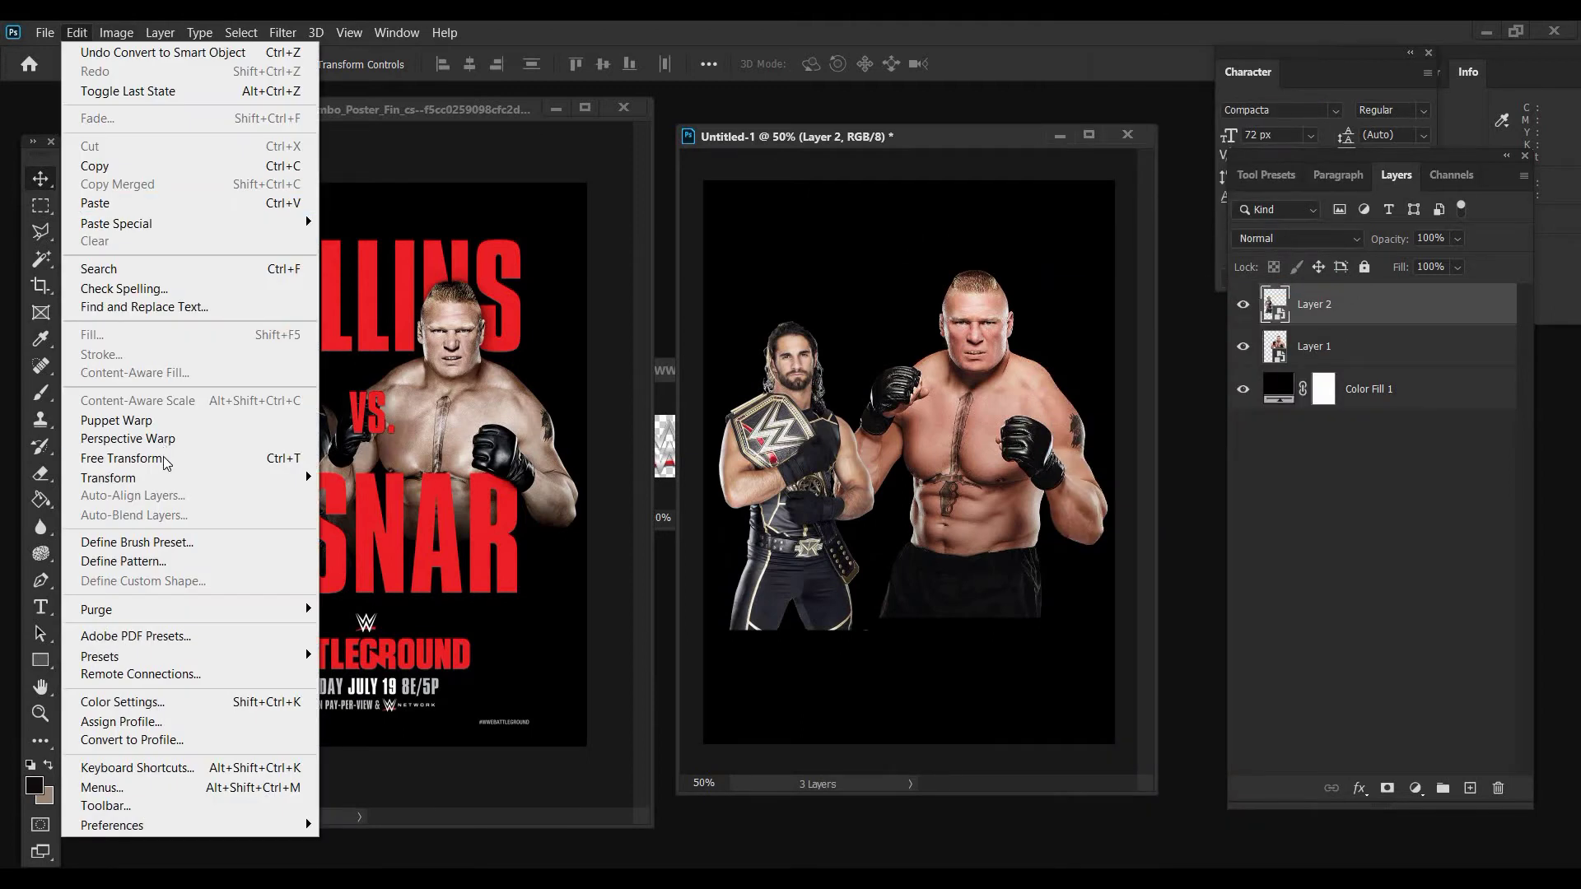
pyautogui.press('Return')
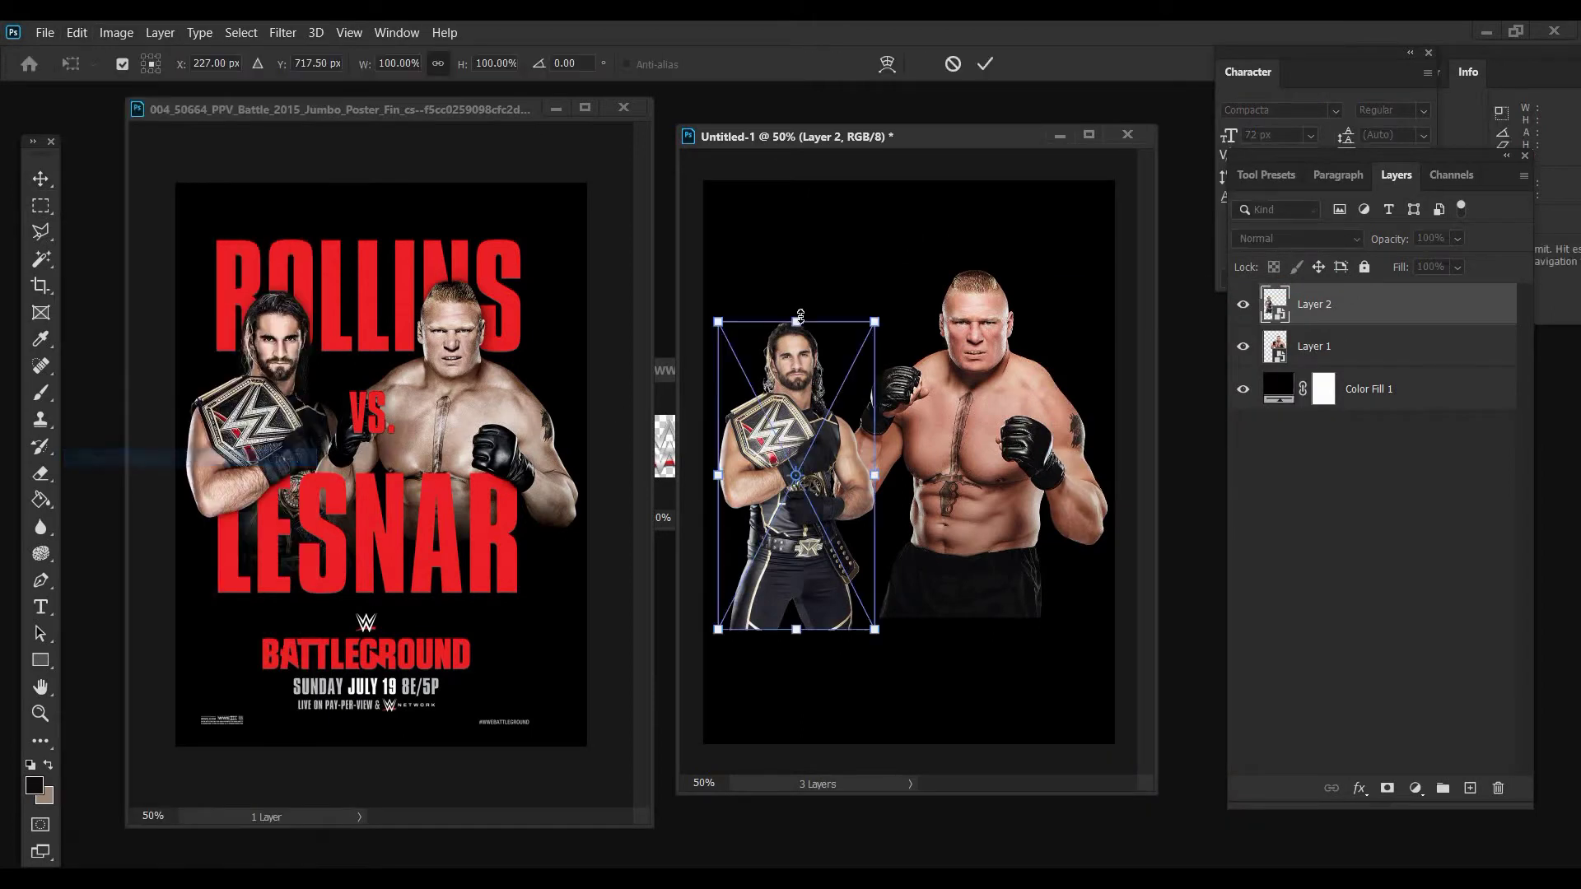
pyautogui.moveTo(796, 629); pyautogui.dragTo(814, 717)
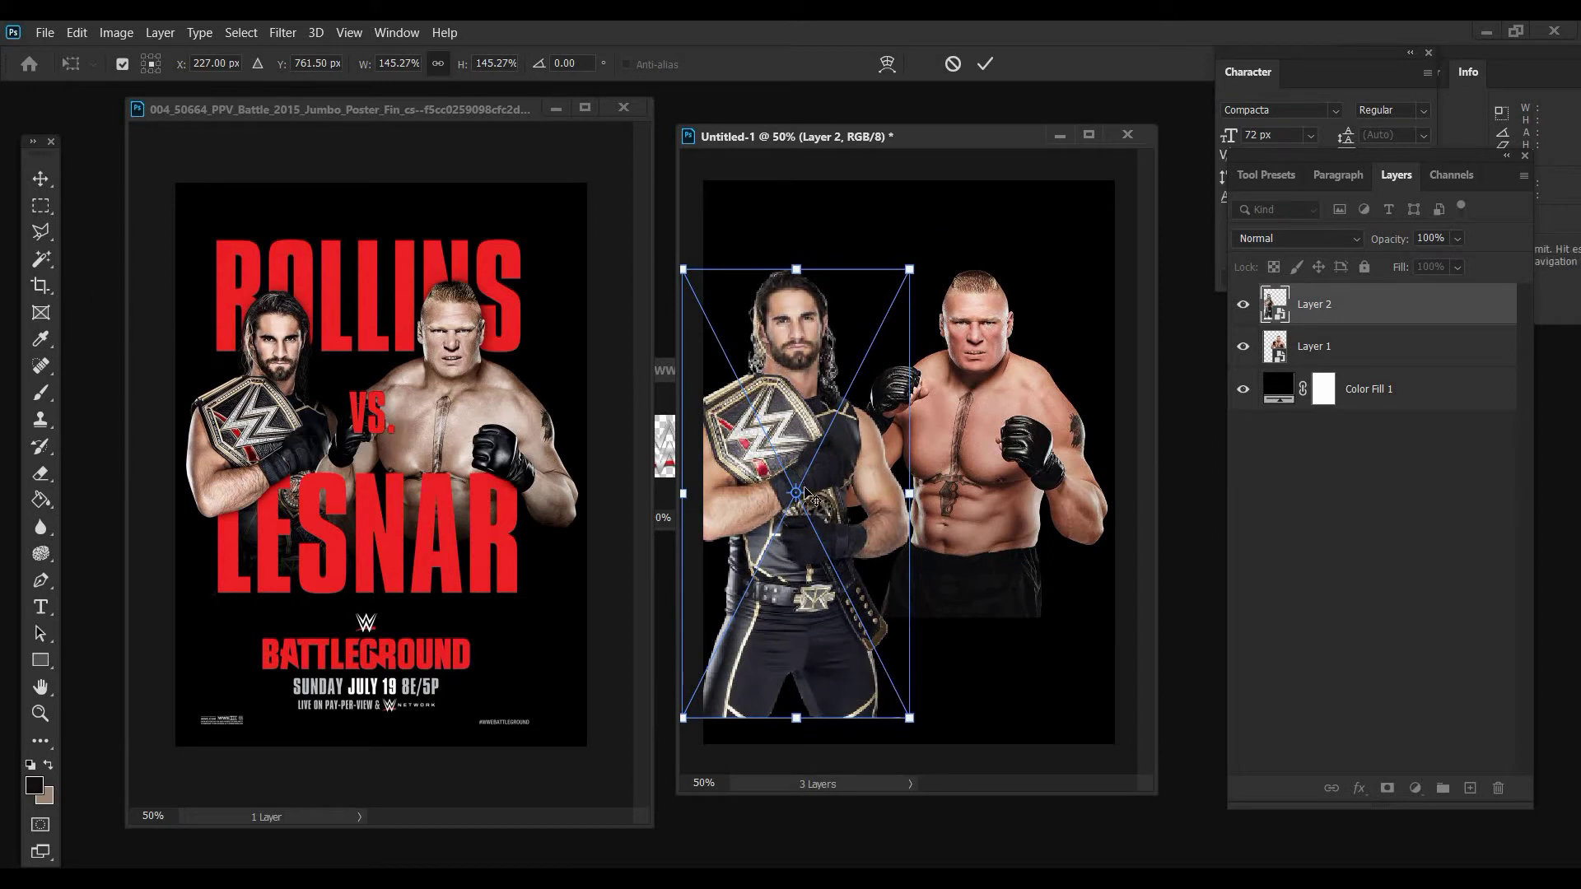
pyautogui.press('Return')
pyautogui.moveTo(806, 492); pyautogui.dragTo(871, 515)
# Stack Lesnar's layer above Rollins and shrink Rollins slightly from the top
pyautogui.moveTo(1276, 341)
pyautogui.mouseDown()
pyautogui.moveTo(1281, 352)
pyautogui.moveTo(1285, 328)
pyautogui.mouseUp()
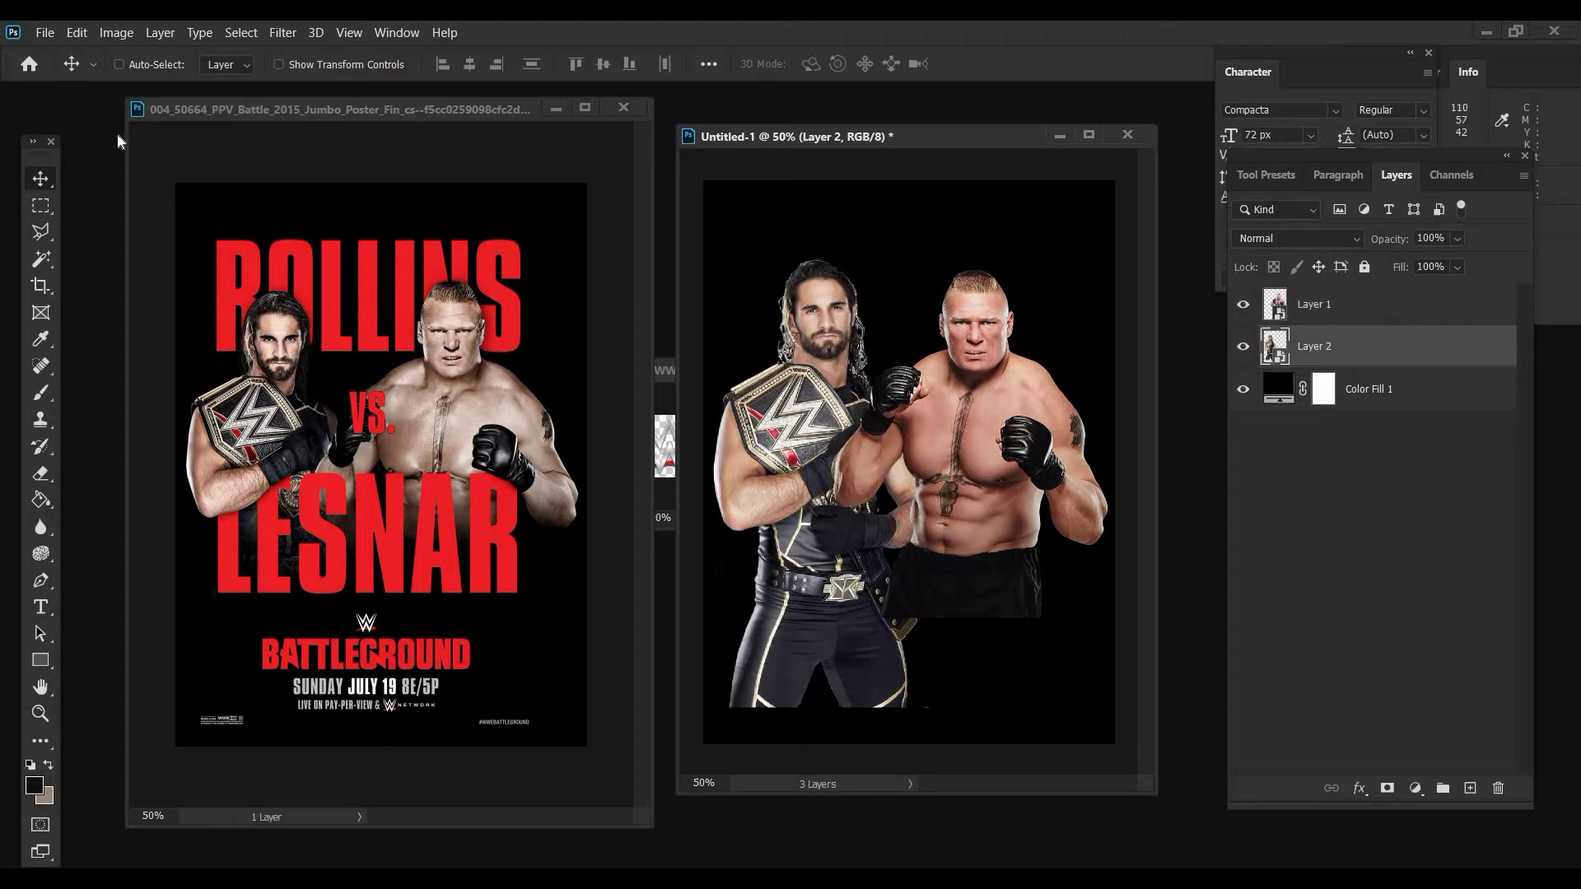
pyautogui.click(77, 32)
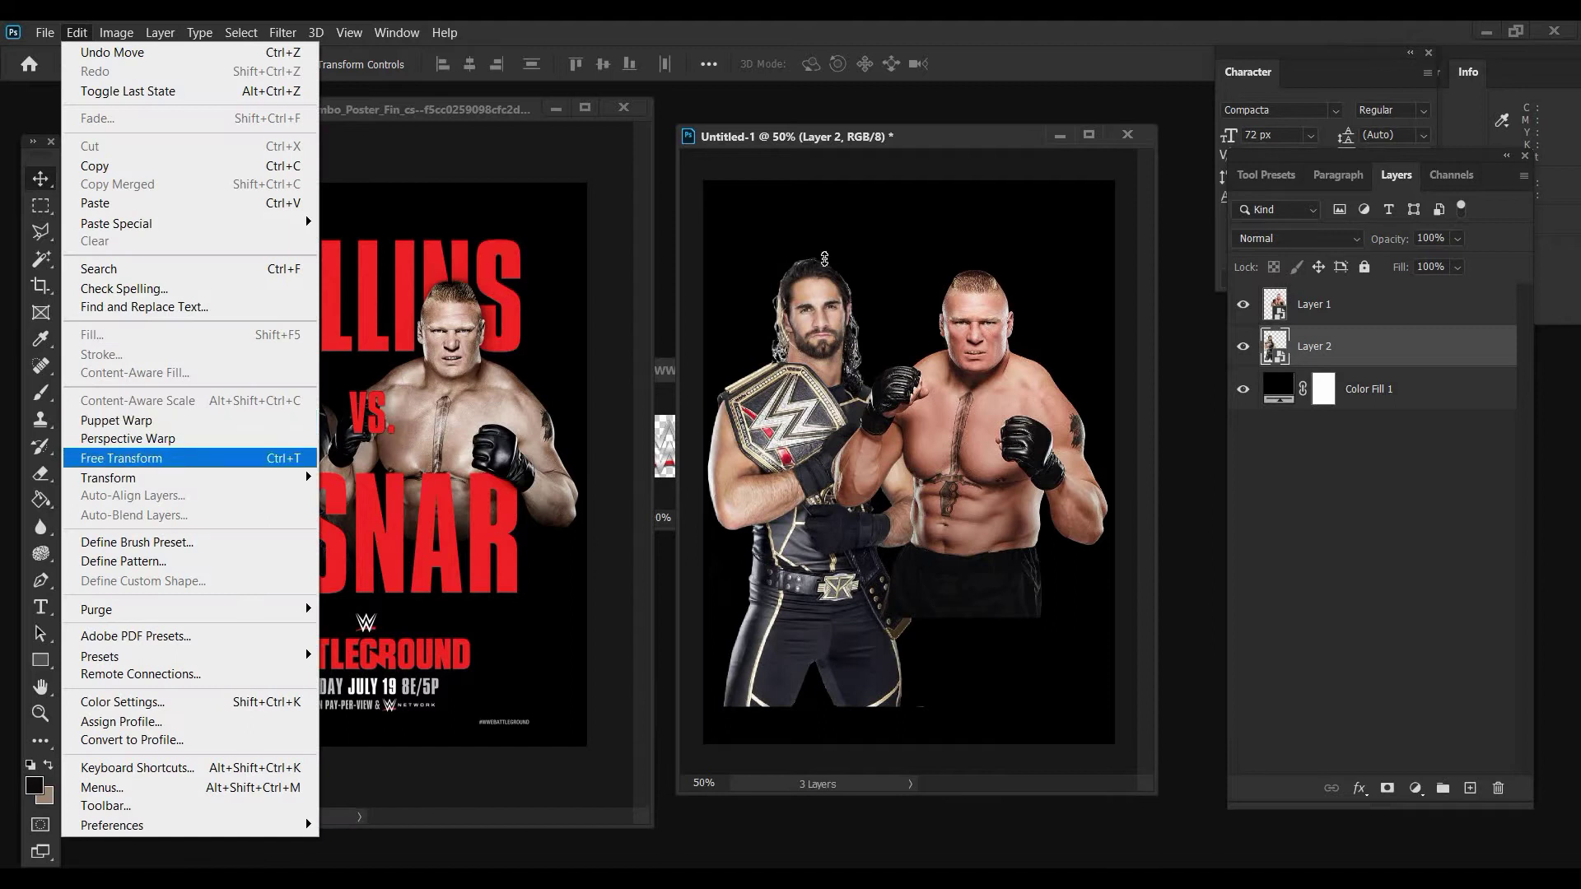
pyautogui.press('Return')
pyautogui.moveTo(827, 259); pyautogui.dragTo(827, 264)
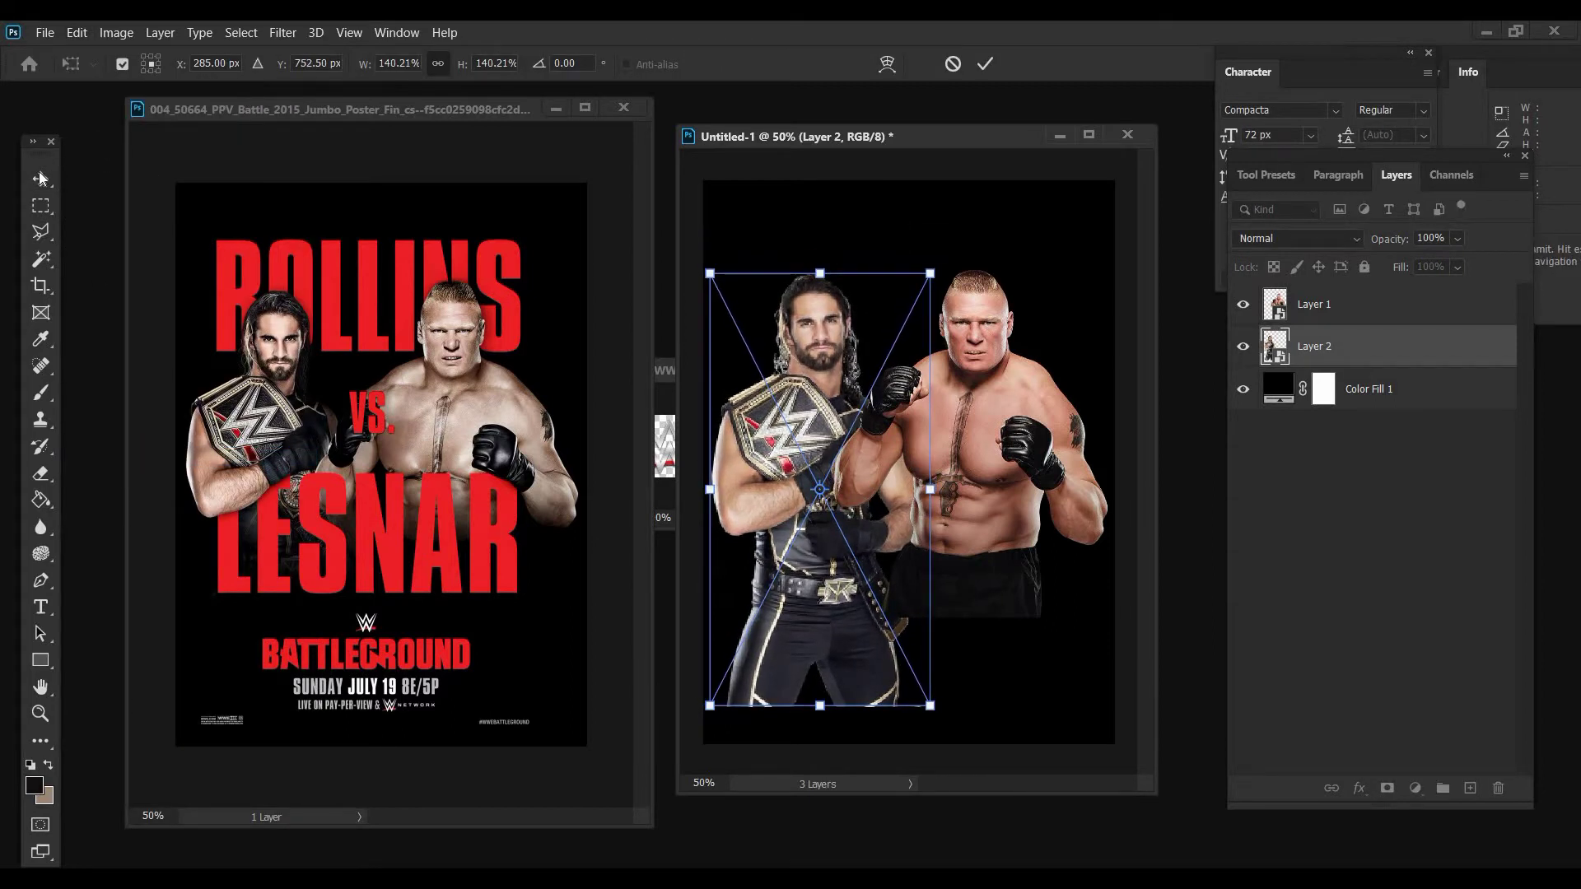
pyautogui.doubleClick(903, 517)
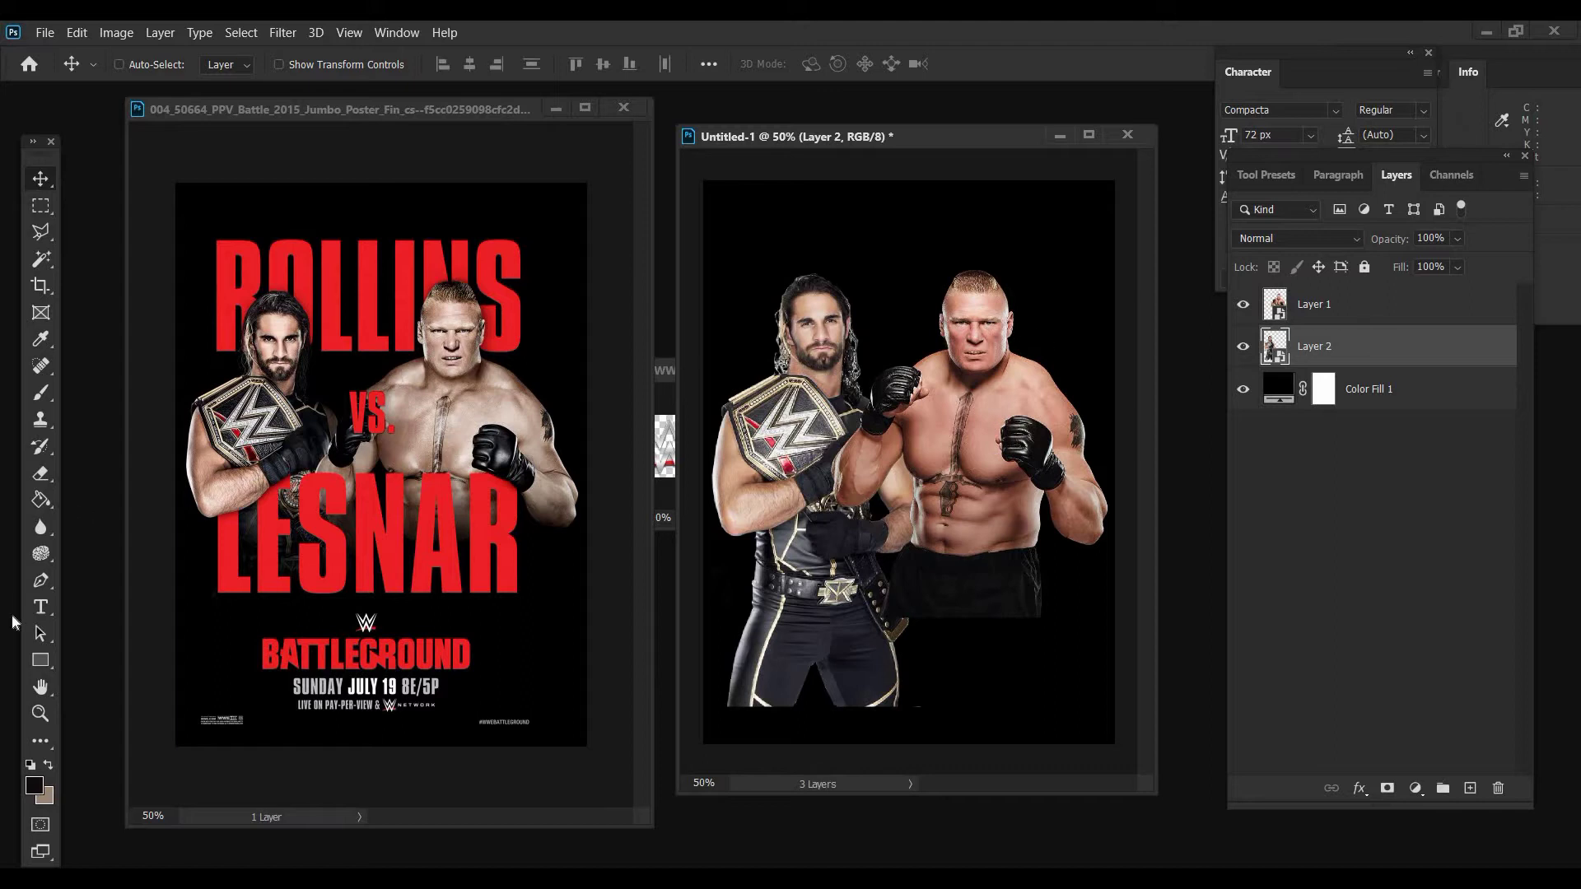
pyautogui.hotkey('alt', ']')
pyautogui.press('t')
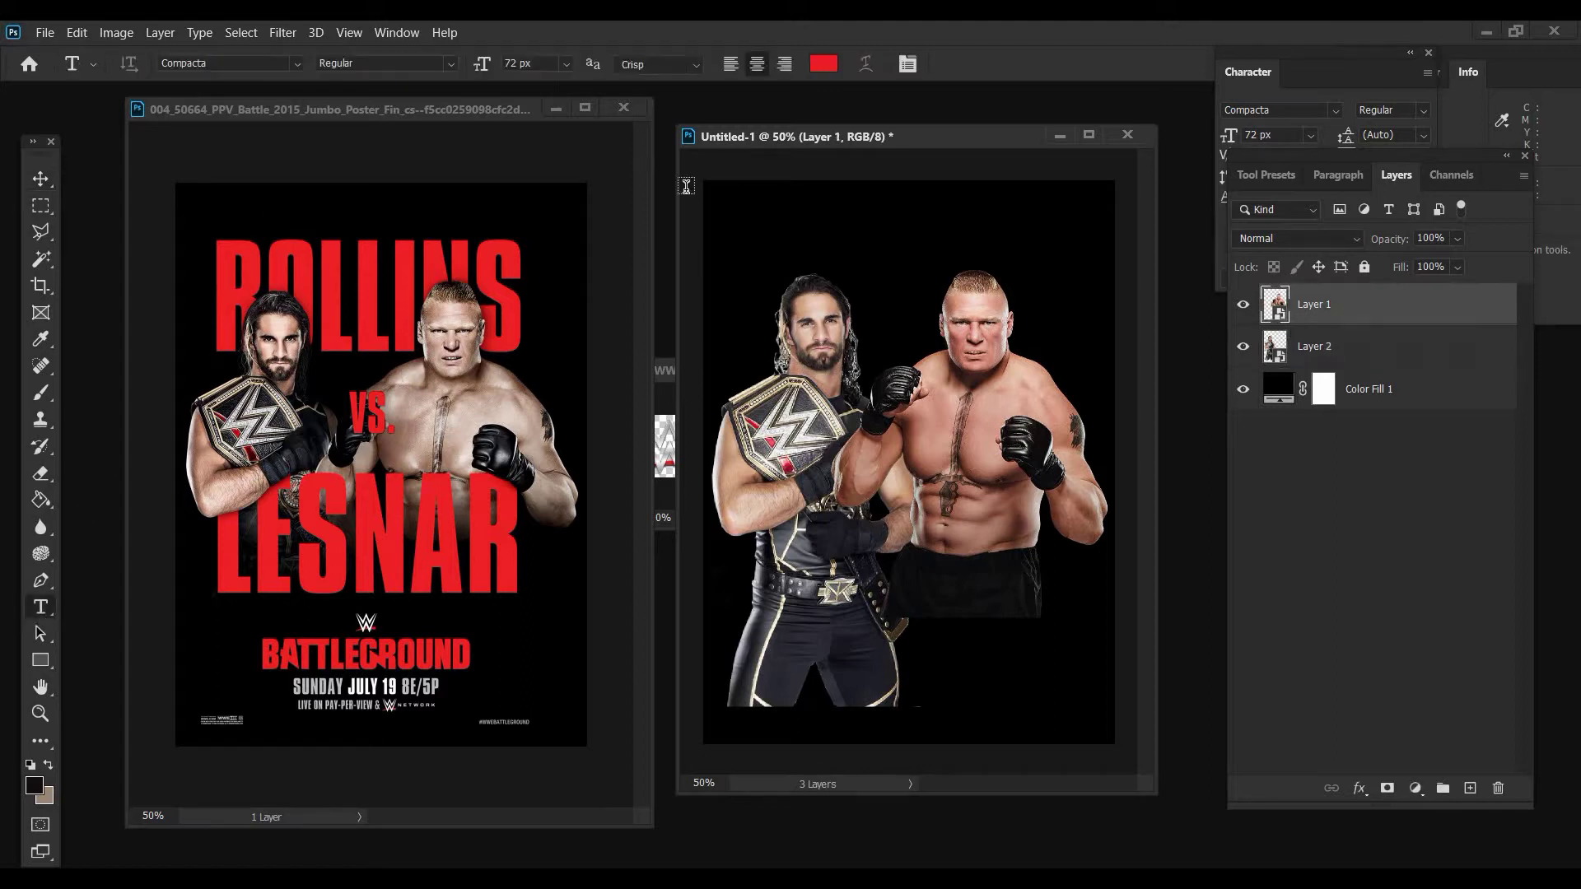
# Type 'LESNAR' in capitals as a new text layer near the top-left
pyautogui.click(780, 216)
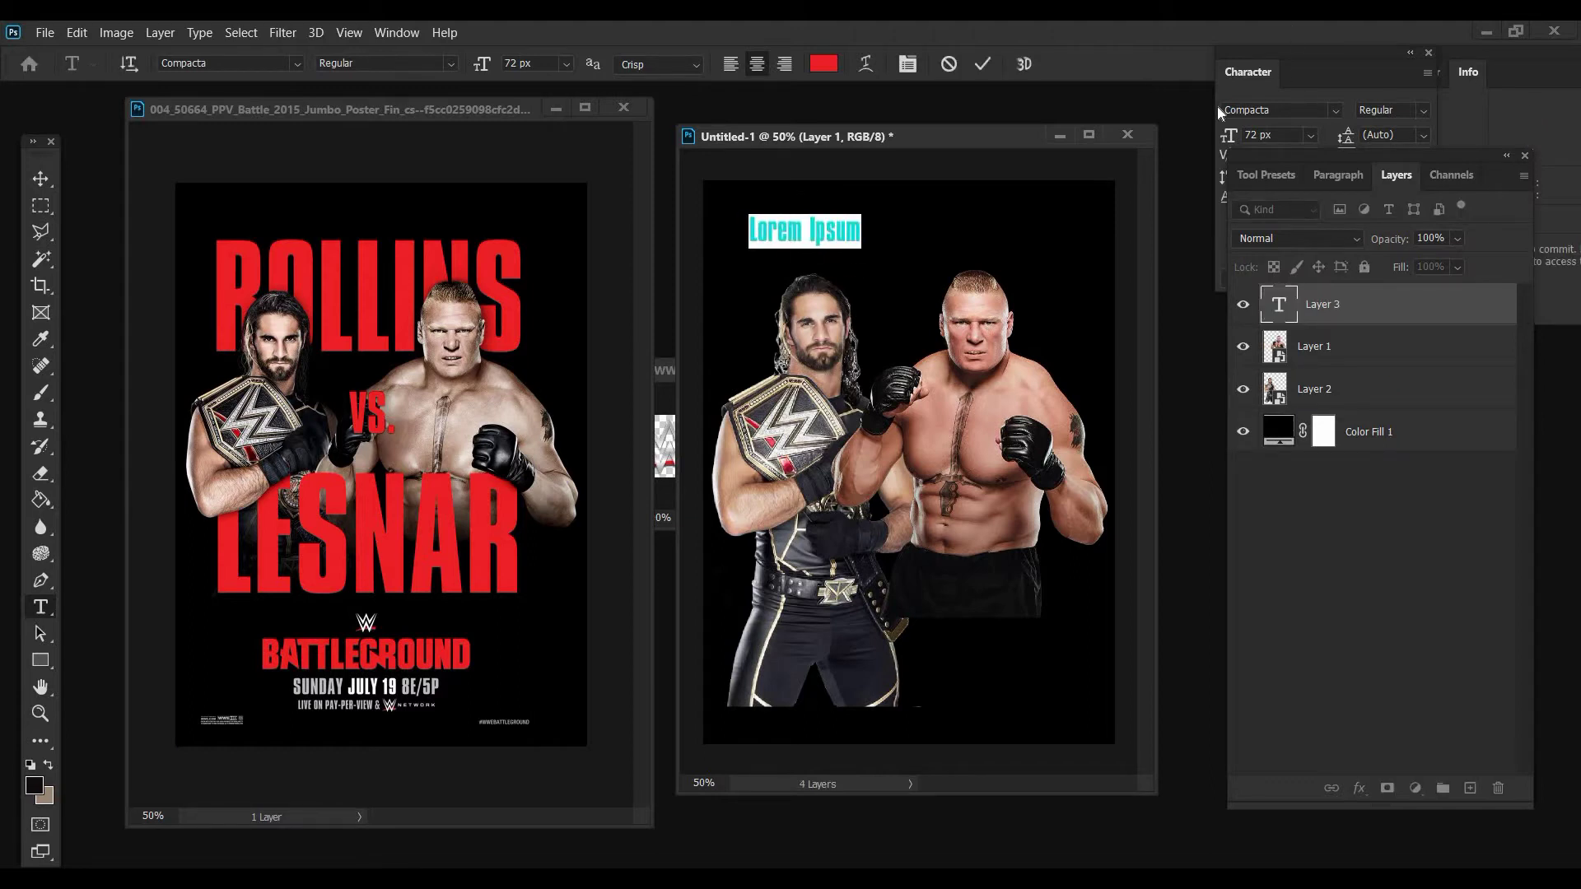
pyautogui.press('capslock')
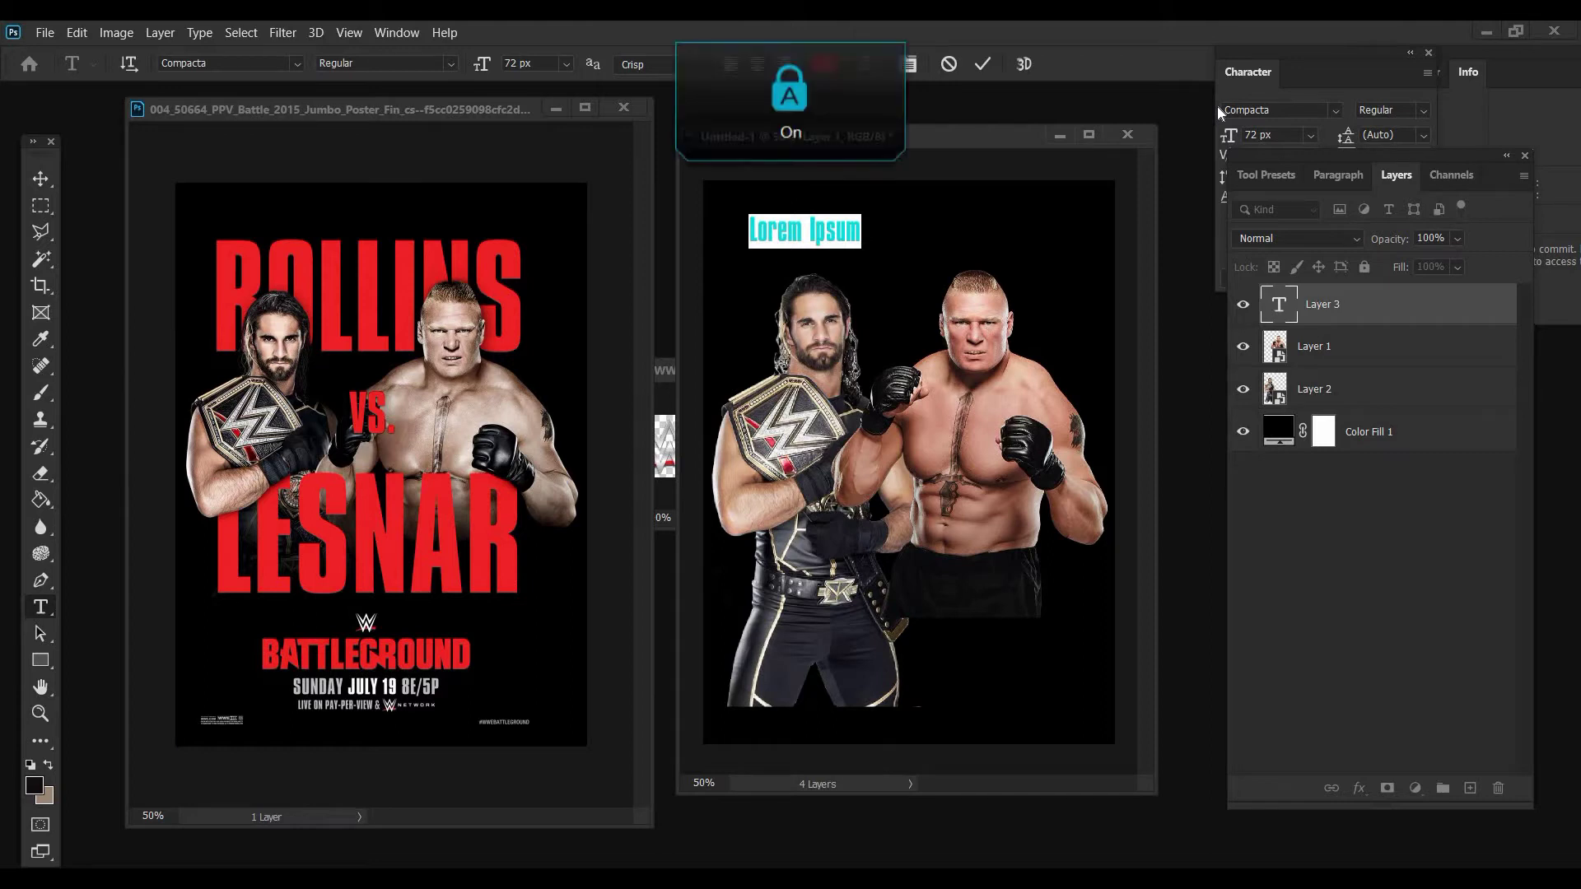
pyautogui.write('LESNAR')
pyautogui.press('capslock')
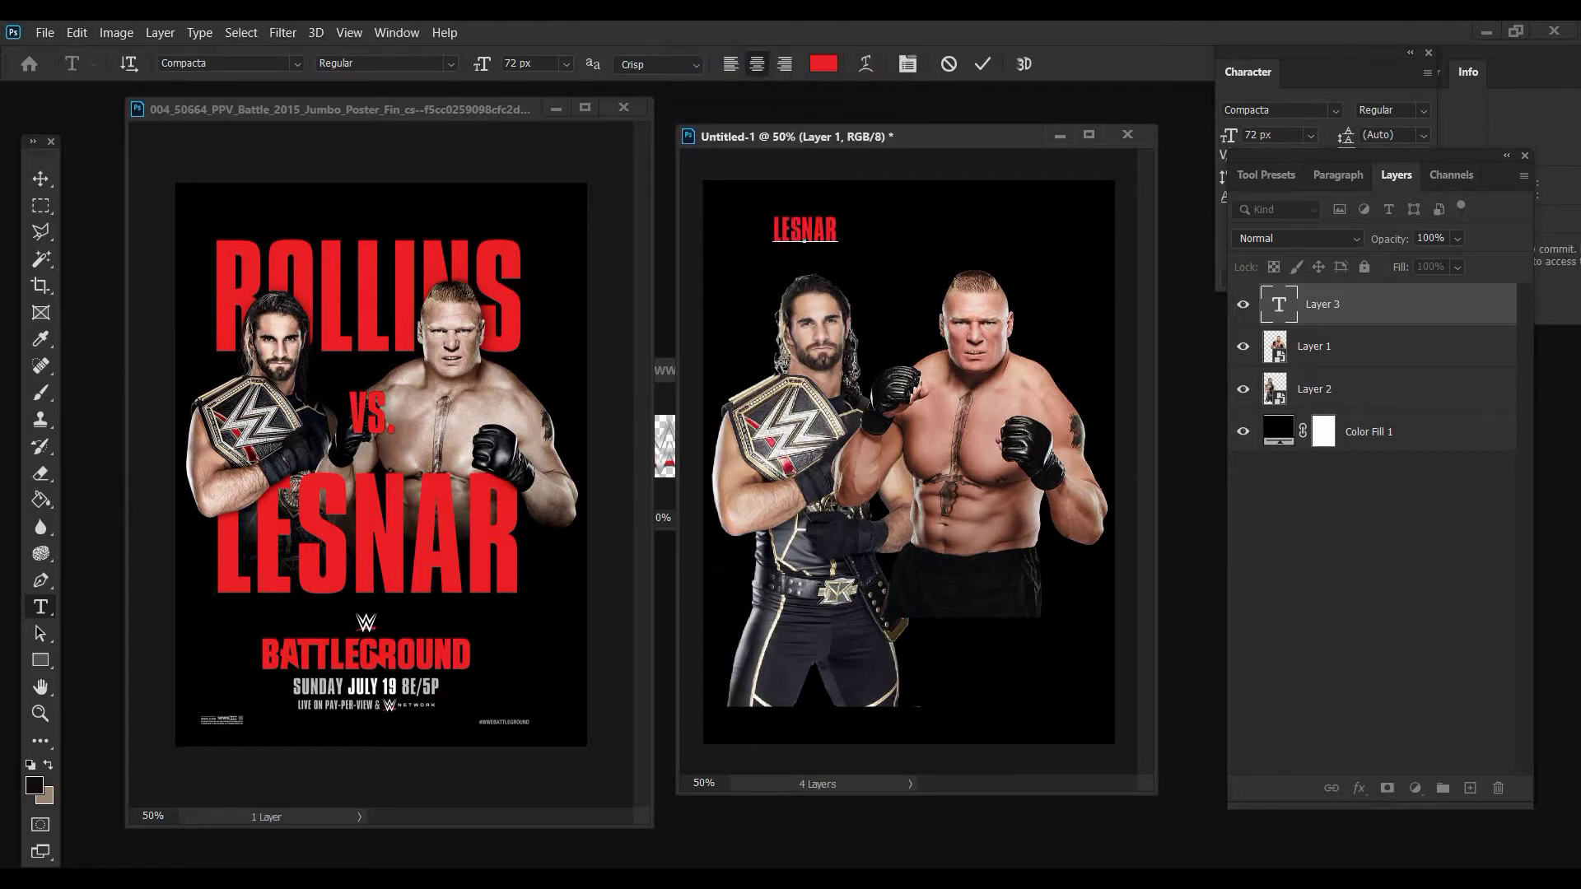
# Set the LESNAR text size to 300 px
pyautogui.click(1226, 137)
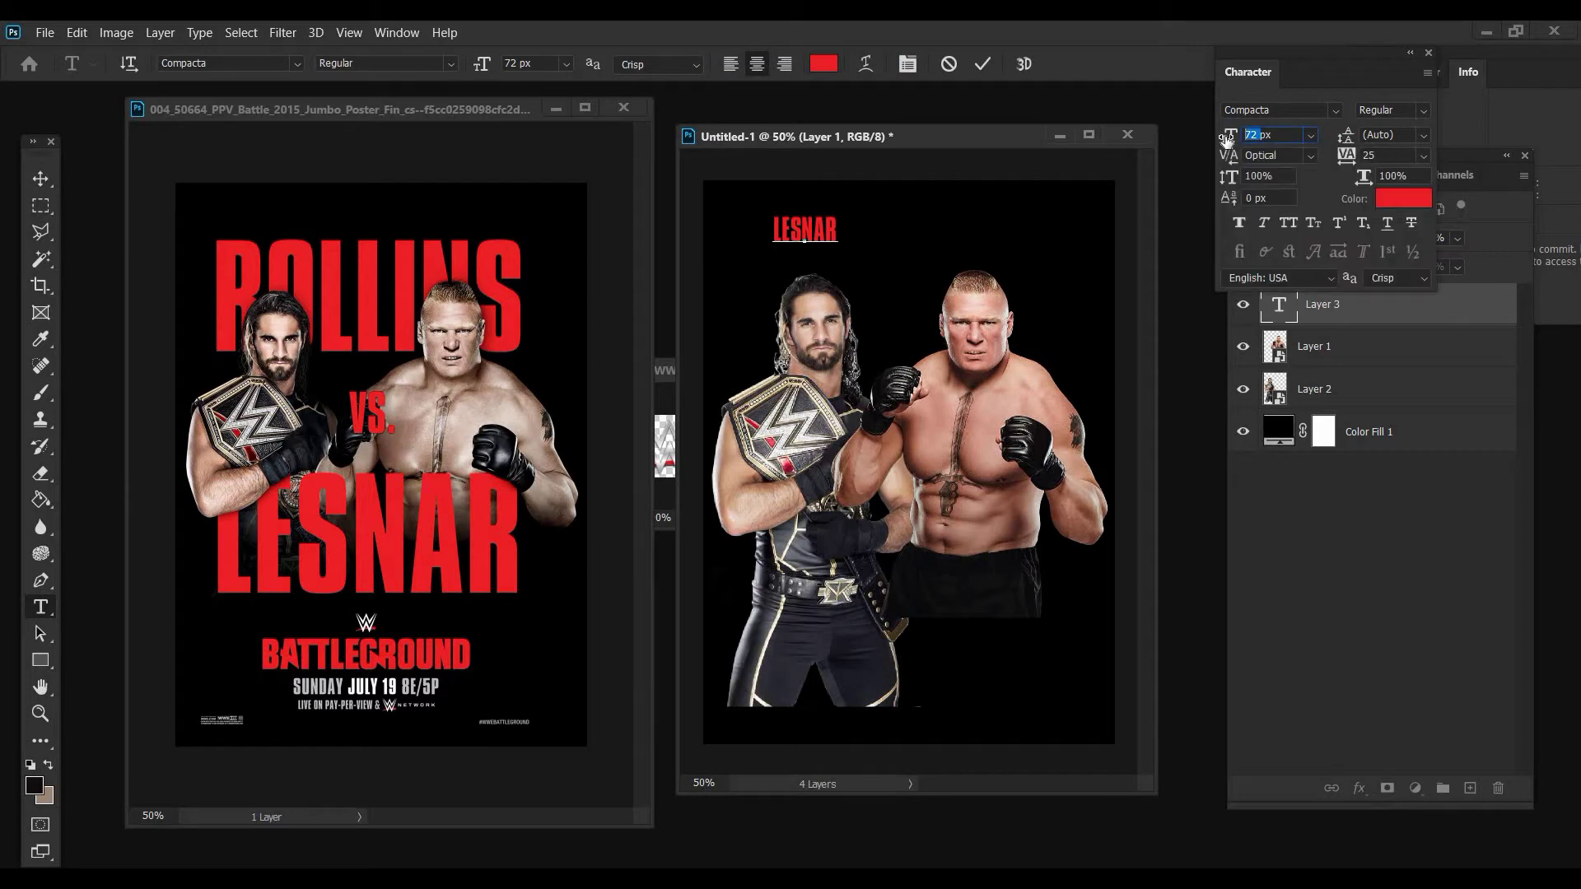
pyautogui.write('3000')
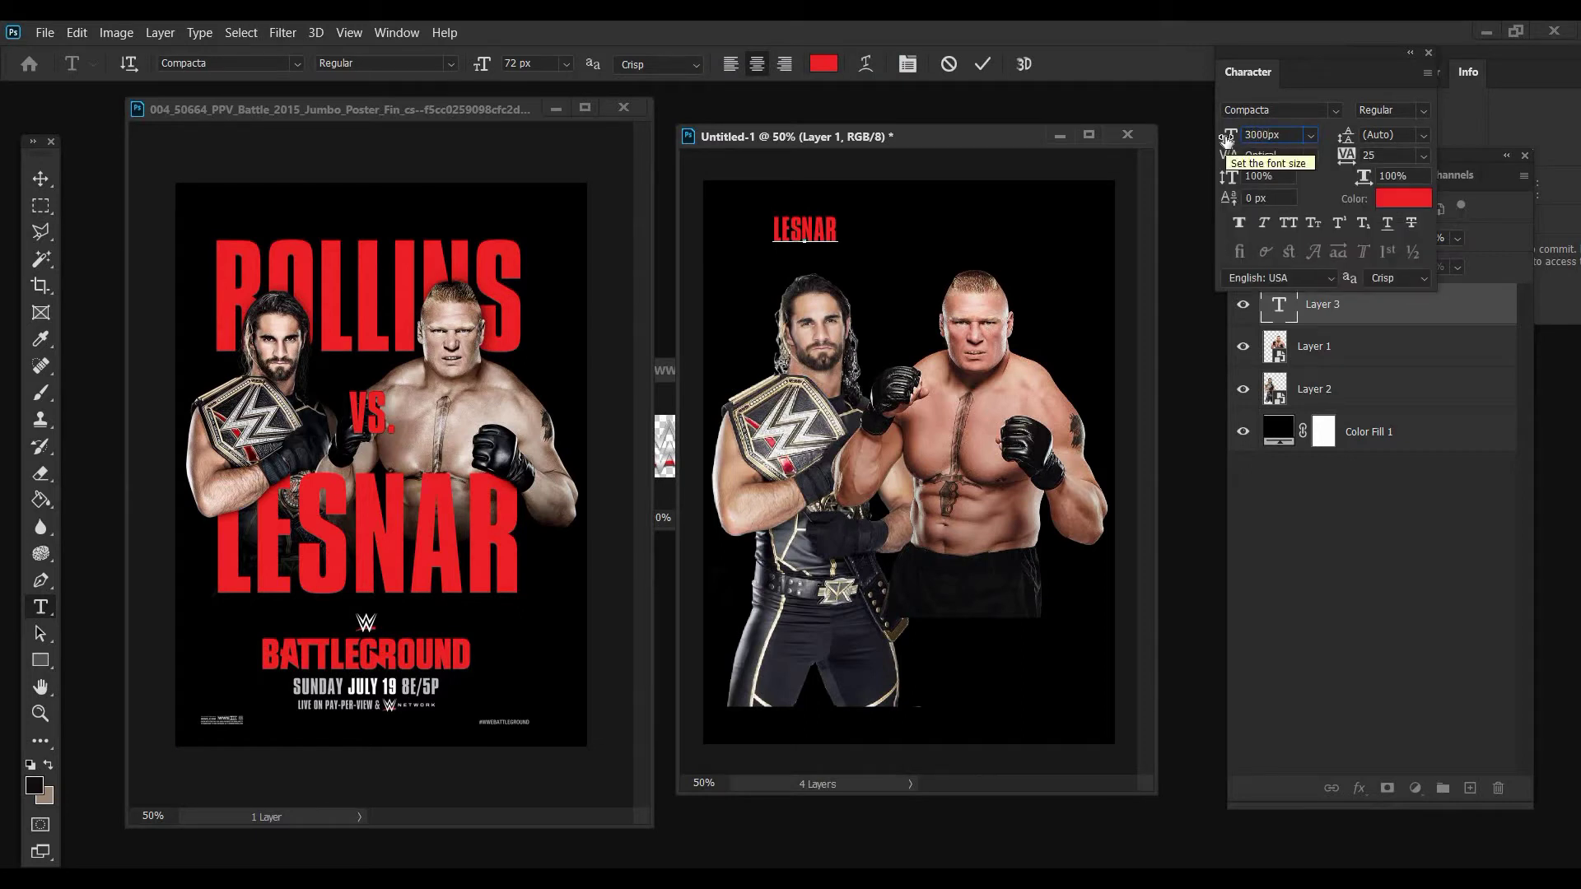
pyautogui.press('Return')
pyautogui.hotkey('ctrl', 'a')
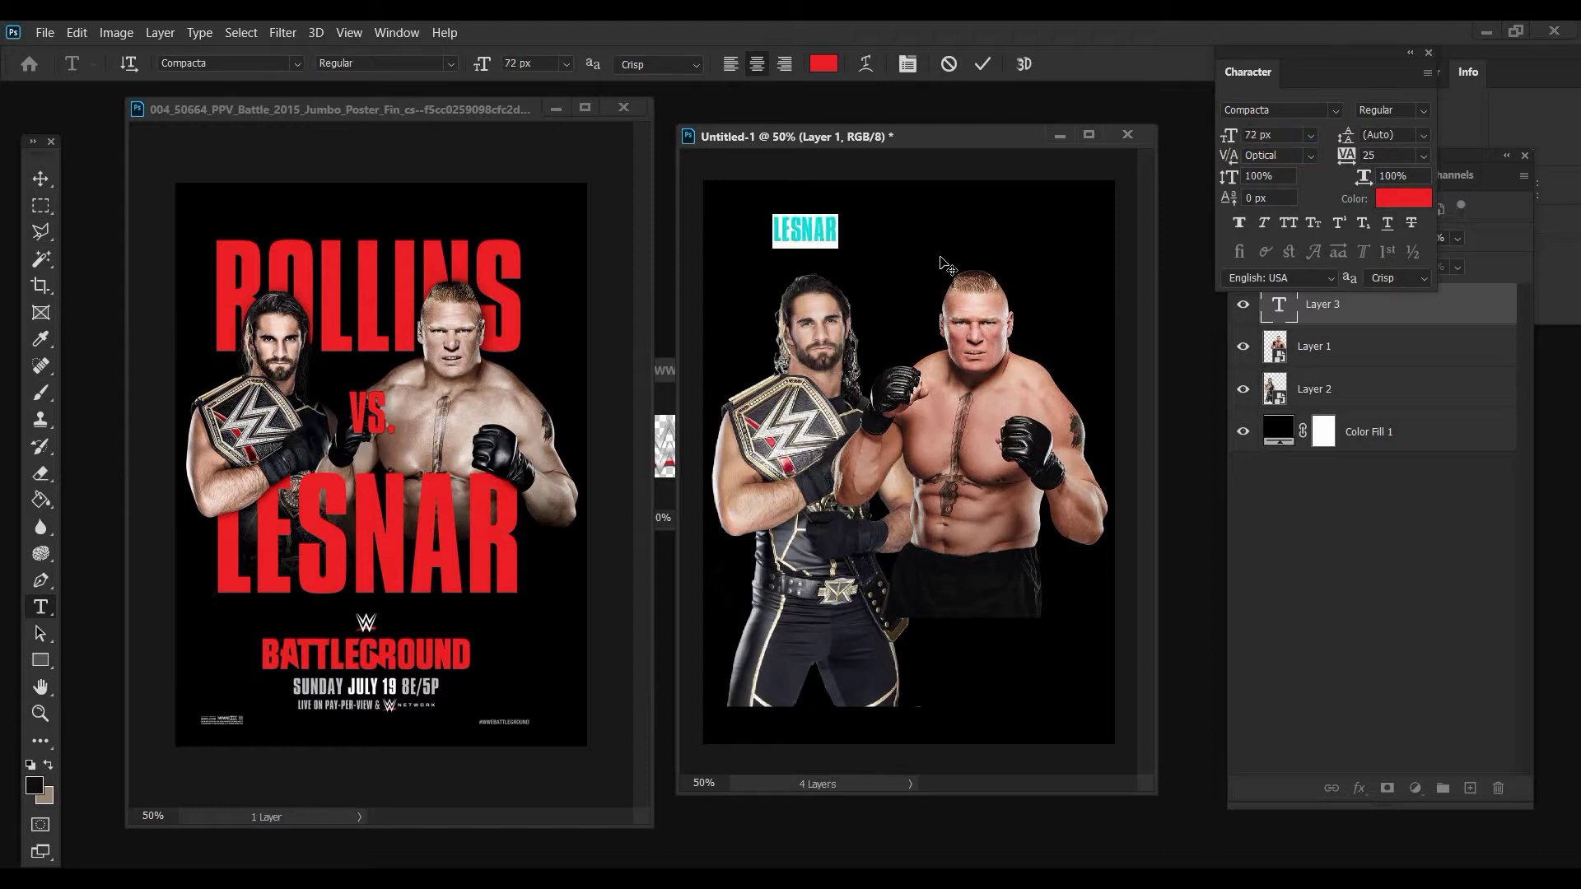
pyautogui.write('300')
pyautogui.press('BackSpace')
pyautogui.press('BackSpace')
pyautogui.press('BackSpace')
pyautogui.write('lesn')
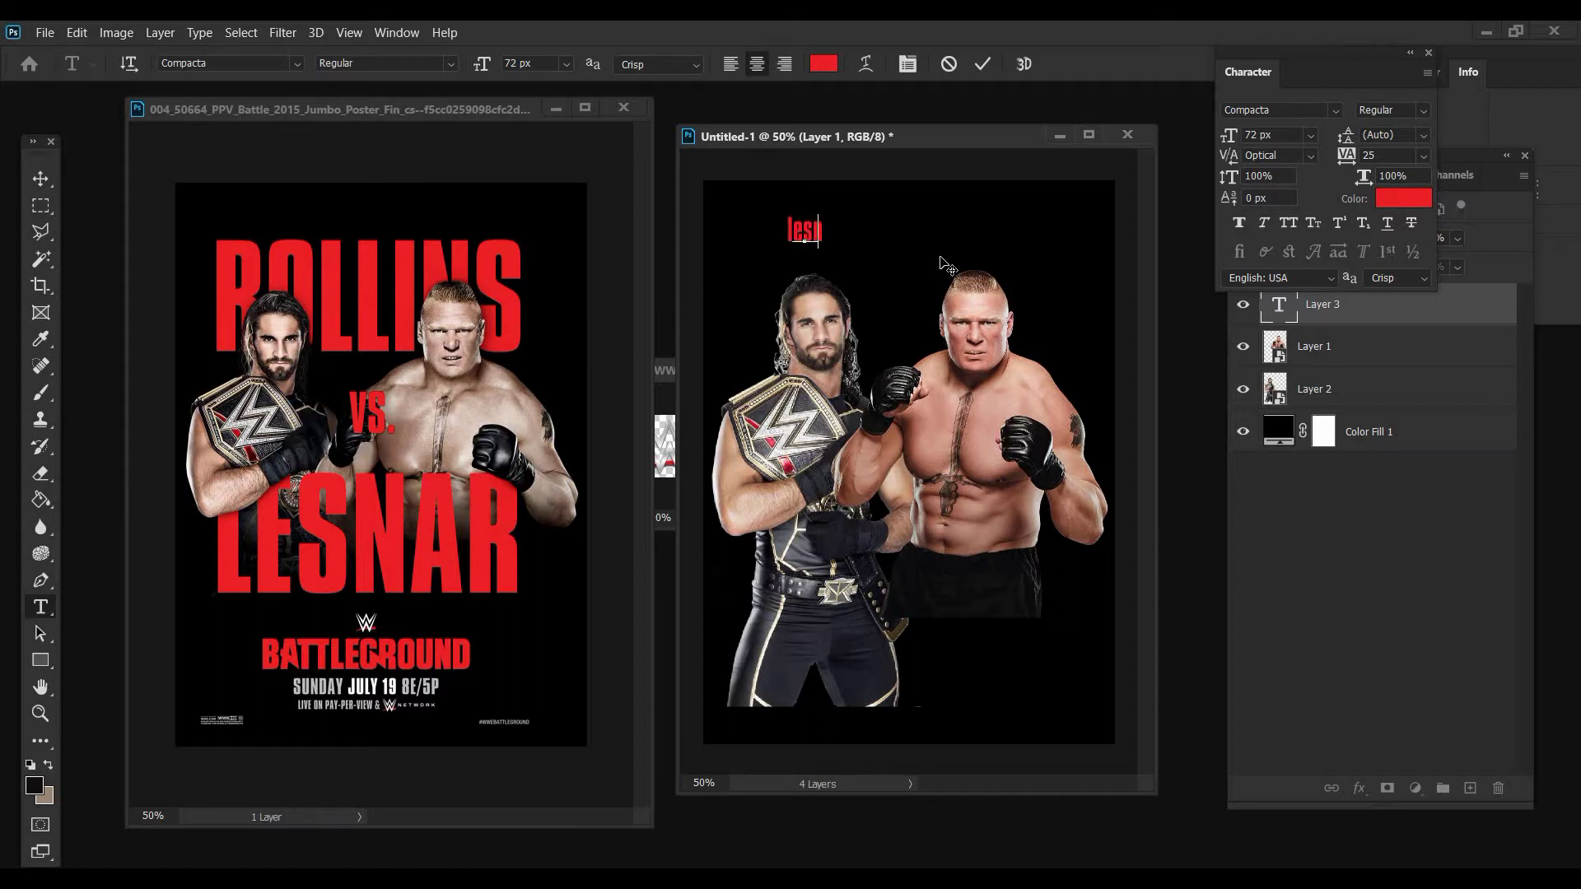
pyautogui.press('BackSpace')
pyautogui.press('BackSpace')
pyautogui.press('BackSpace')
pyautogui.press('BackSpace')
pyautogui.press('capslock')
pyautogui.write('LESNAR')
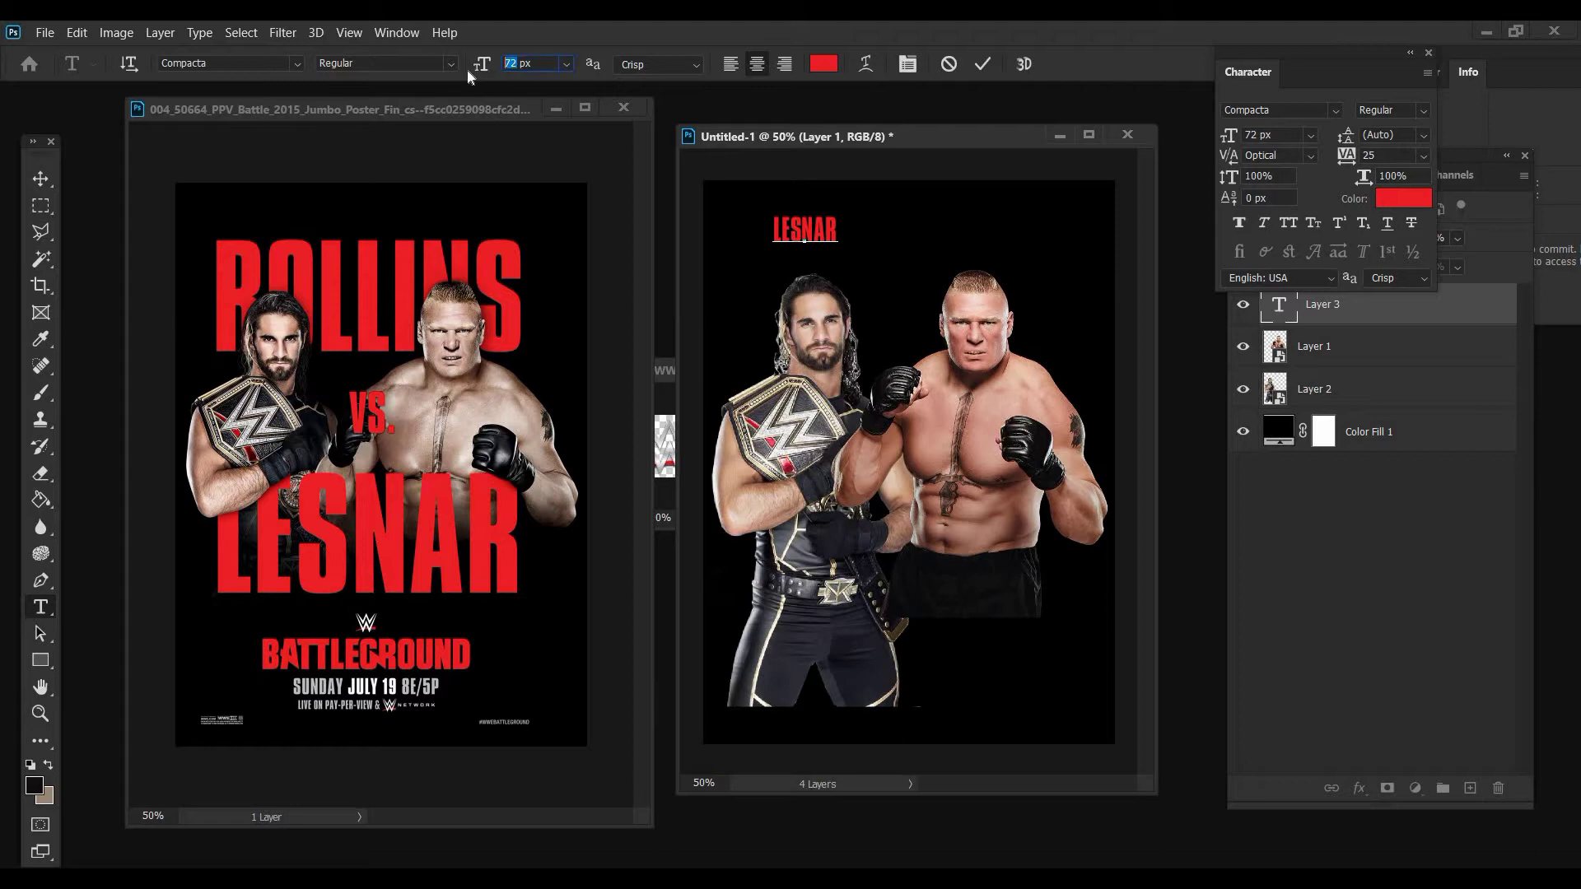
pyautogui.write('300')
pyautogui.press('Return')
pyautogui.hotkey('ctrl', 'z')
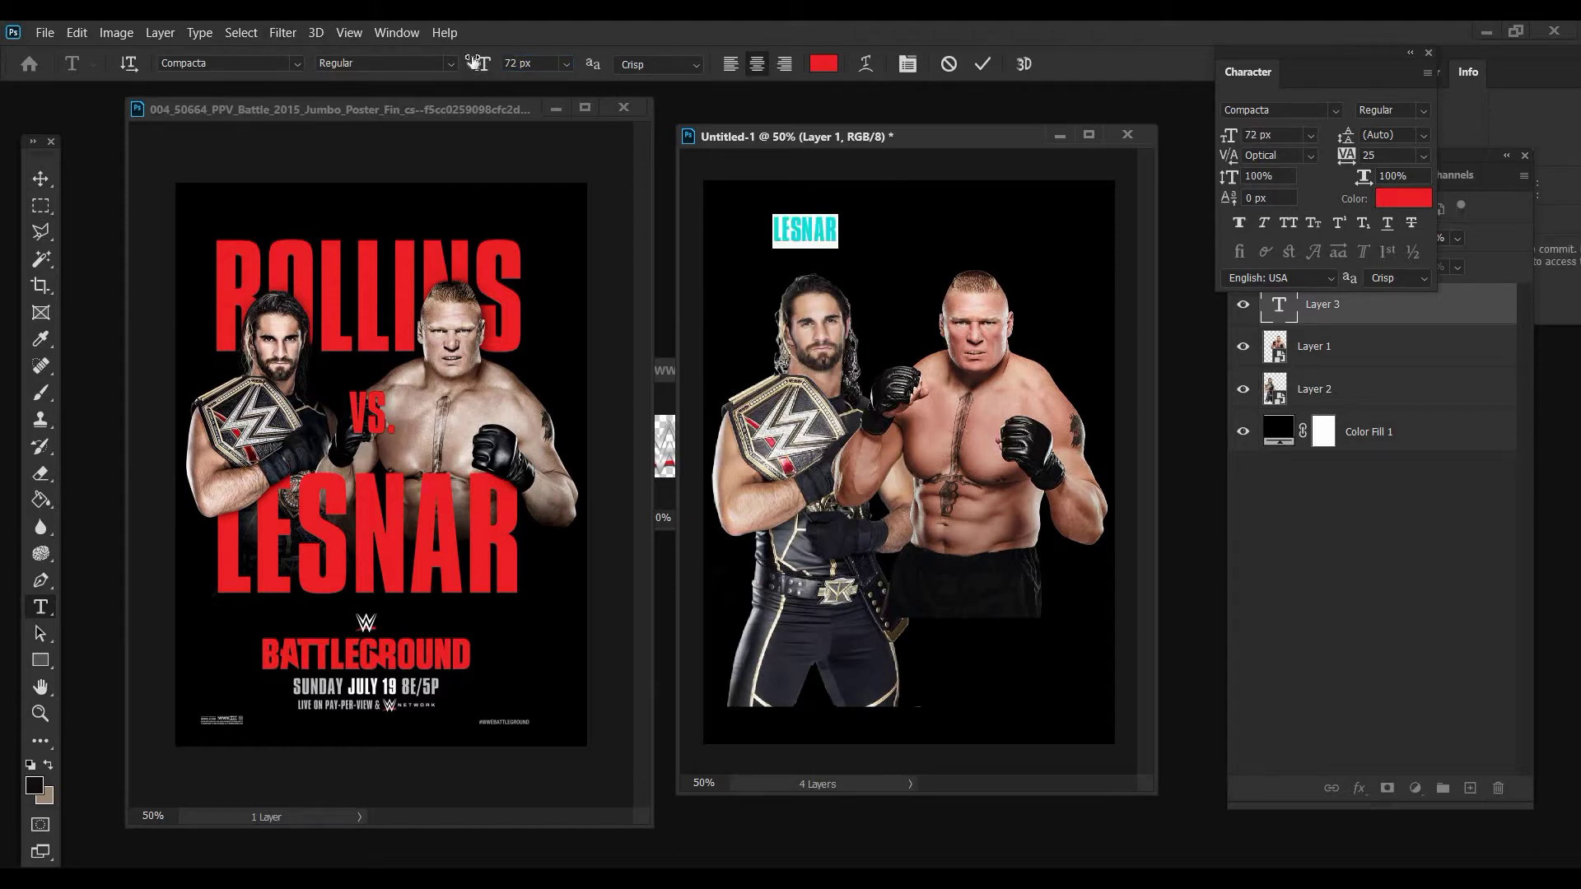
pyautogui.write('300')
pyautogui.press('Return')
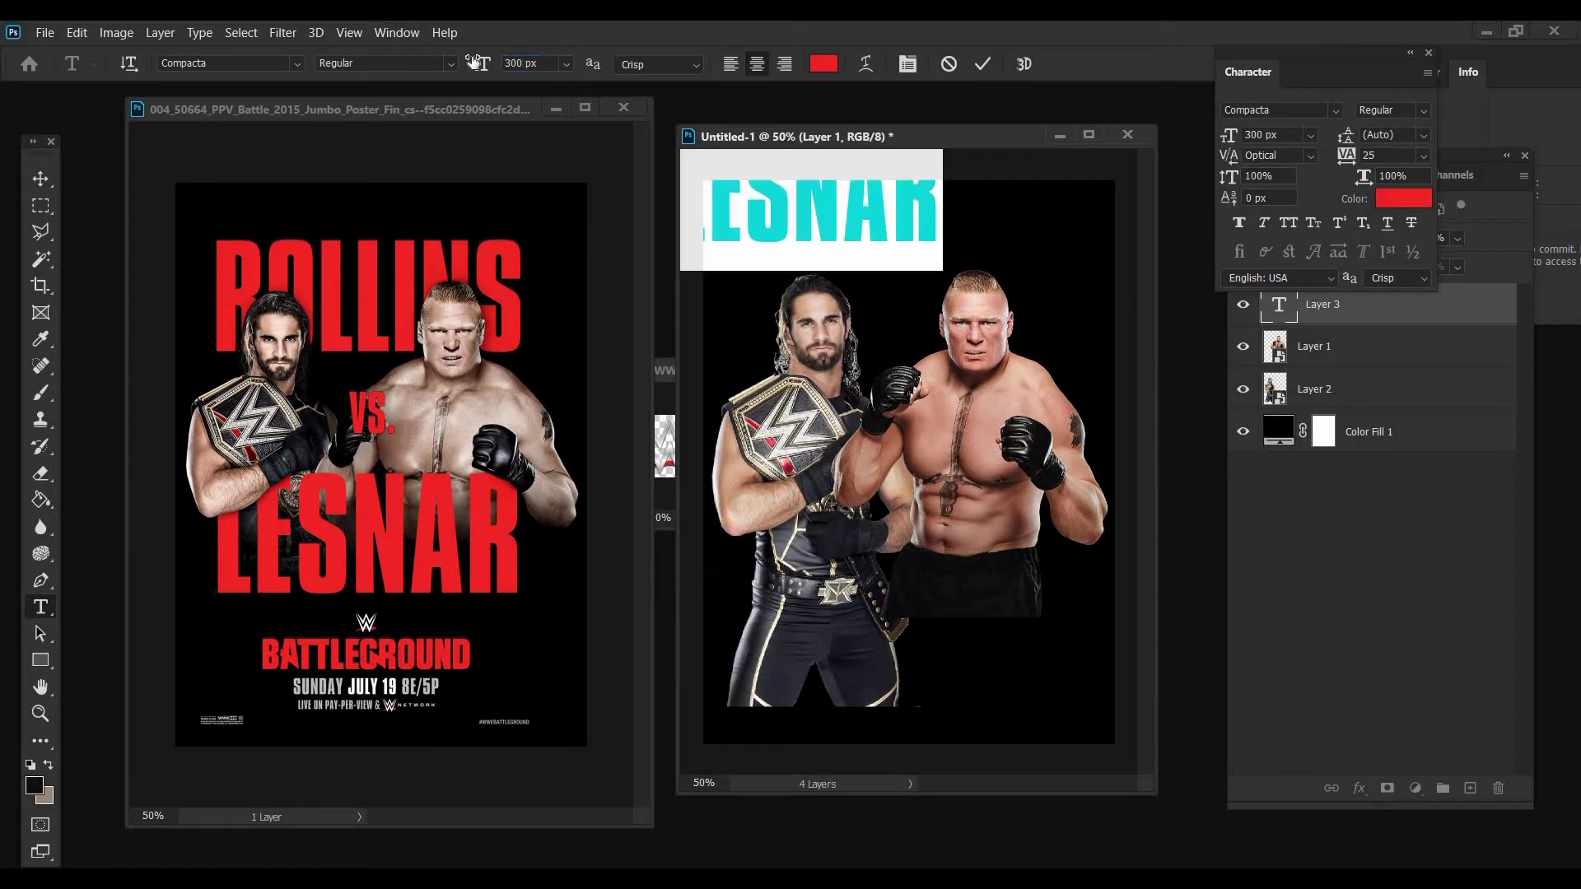
# Move LESNAR down onto the wrestlers and enlarge it to 350 px
pyautogui.moveTo(838, 216); pyautogui.dragTo(974, 471)
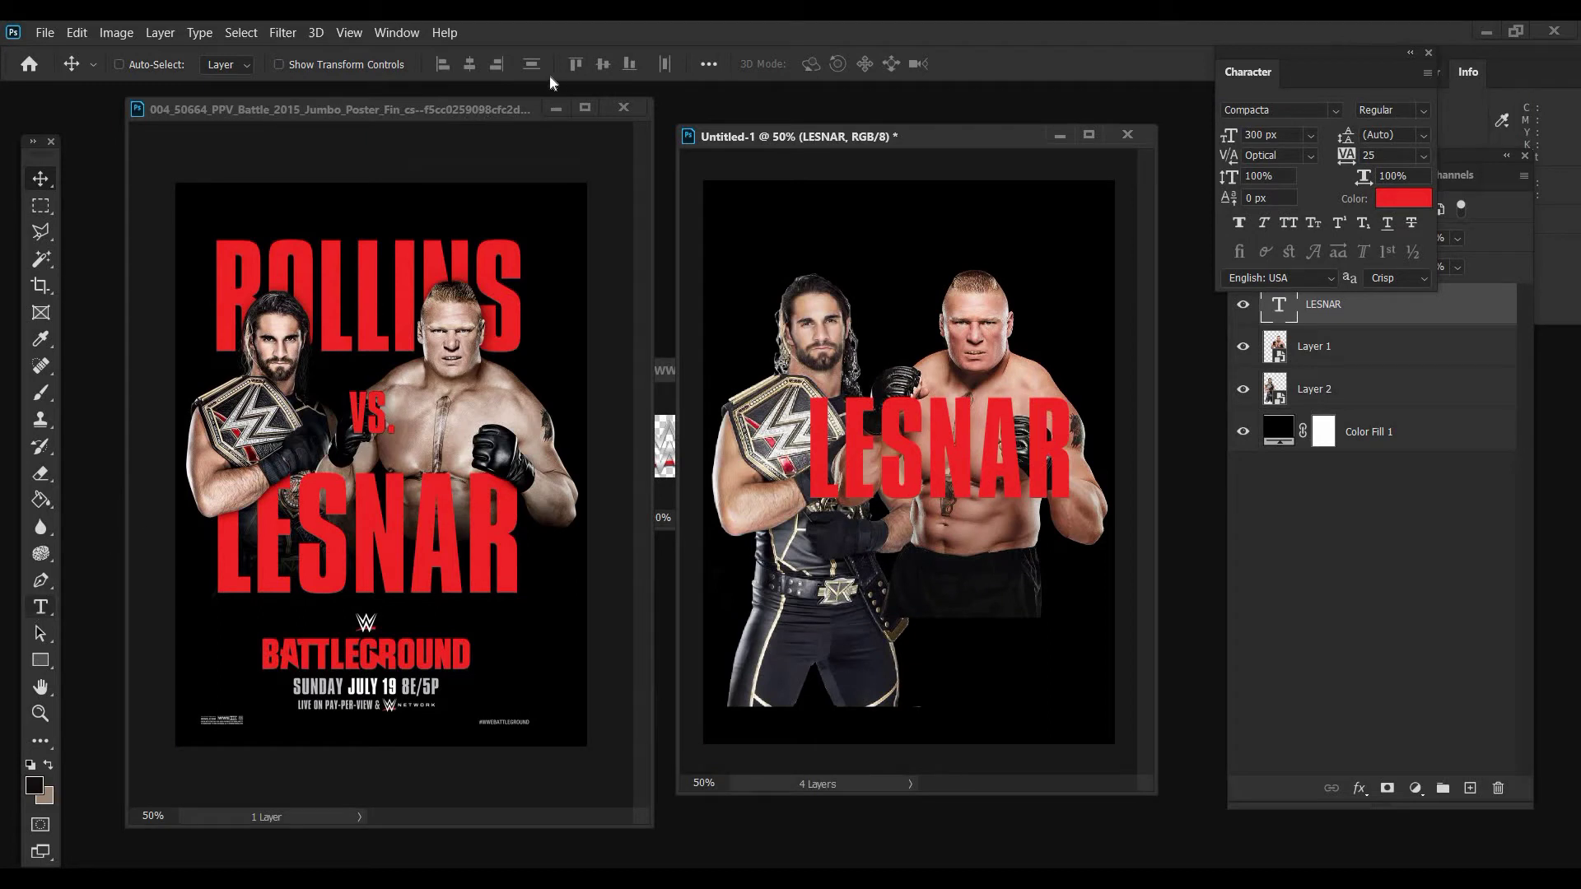
pyautogui.press('t')
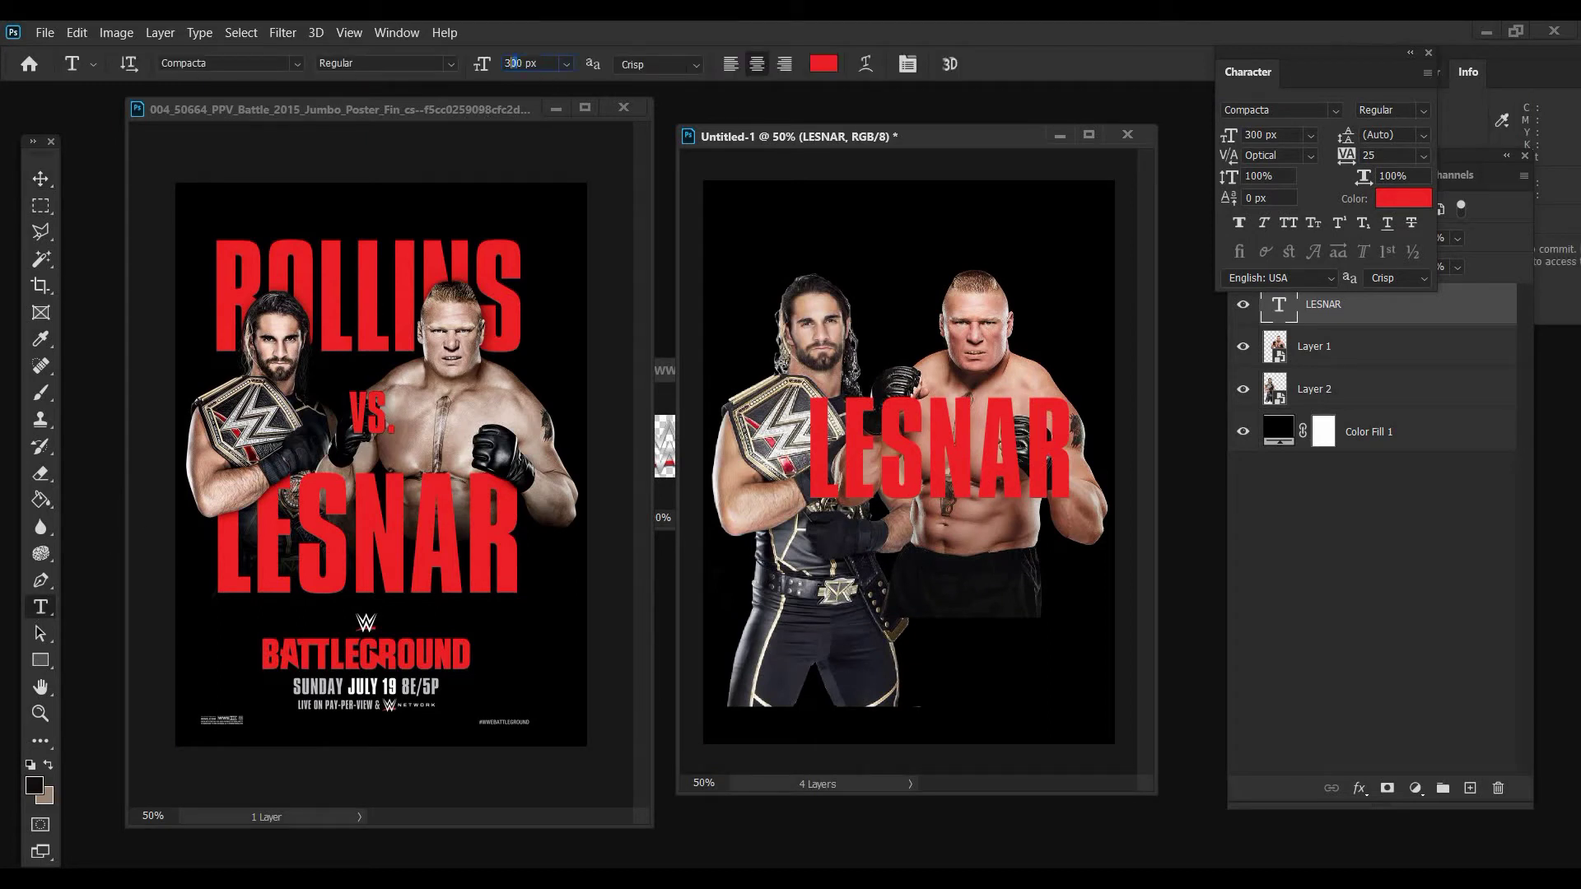
pyautogui.write('5')
pyautogui.press('Return')
# Centre LESNAR across the wrestlers' waists and place a duplicate near the top
pyautogui.click(33, 167)
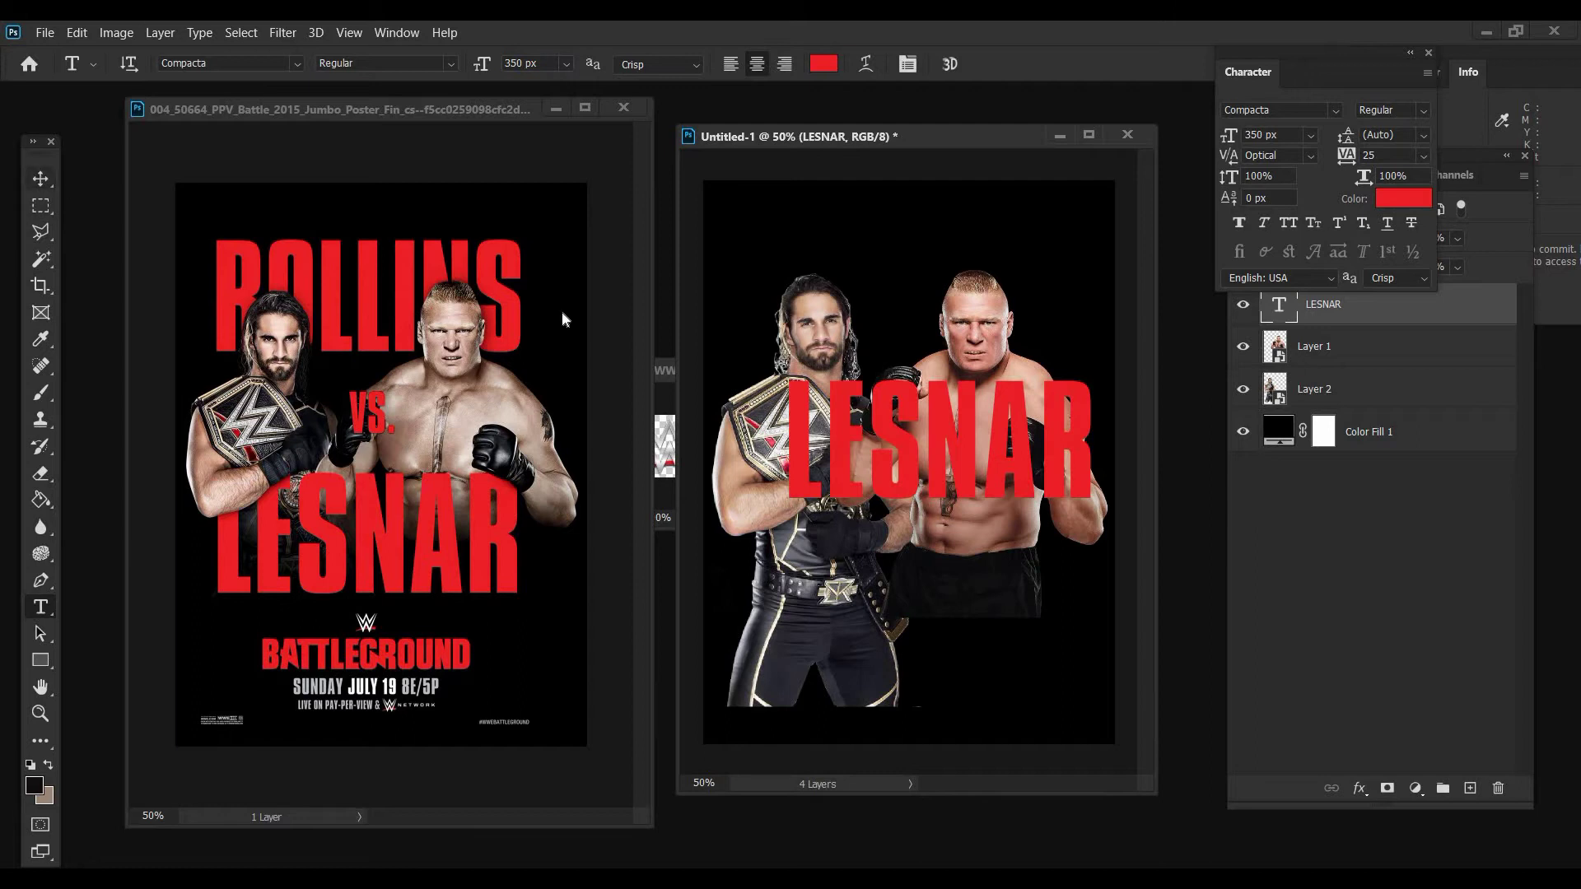
pyautogui.moveTo(927, 493); pyautogui.dragTo(911, 564)
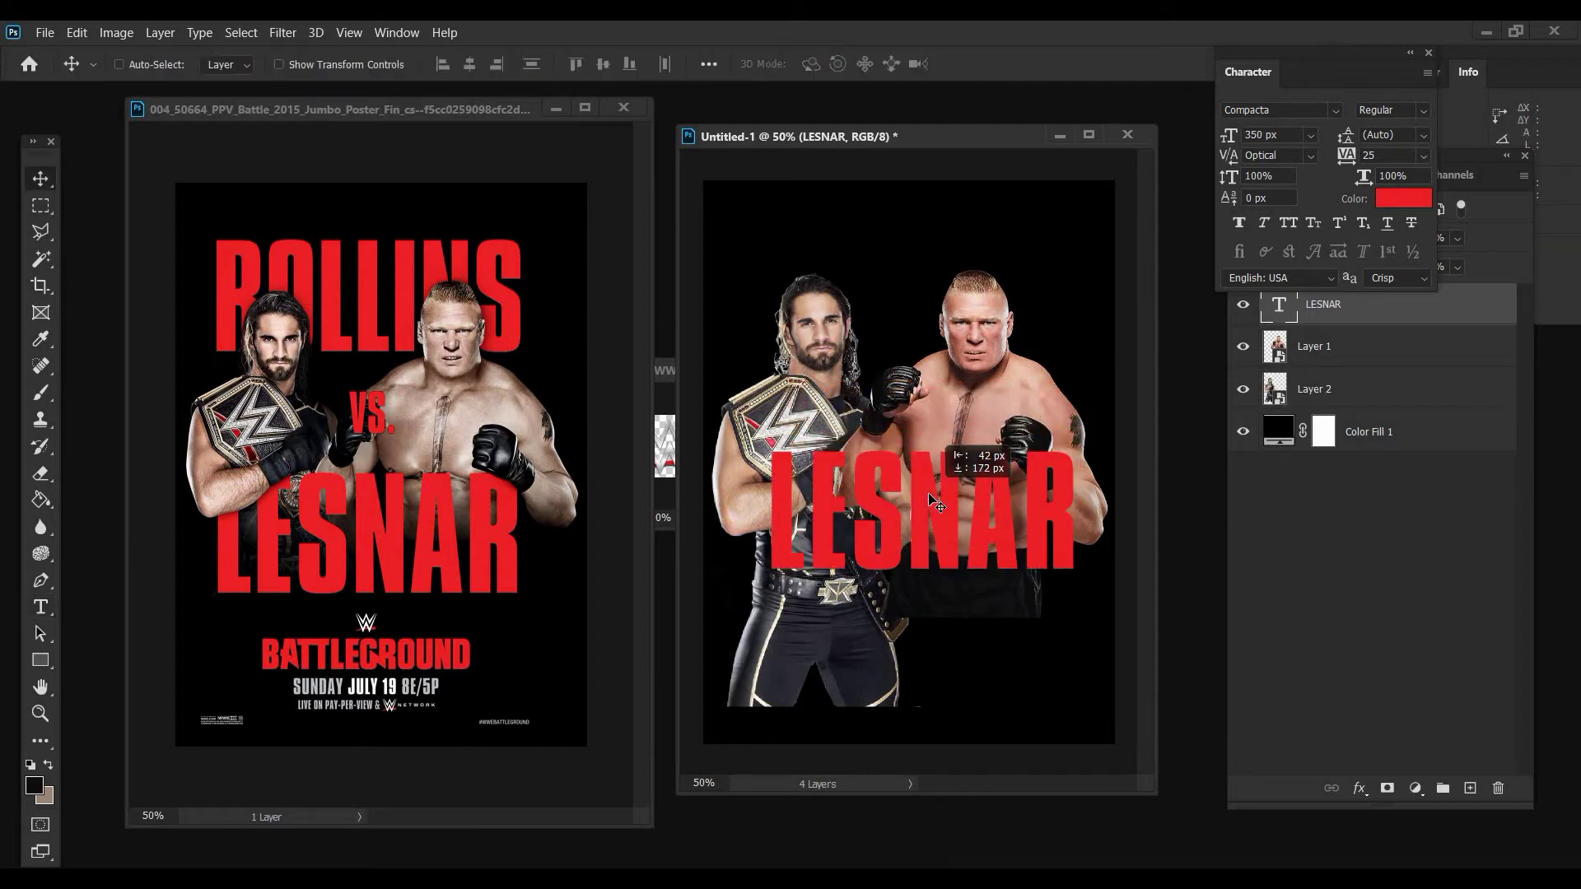
pyautogui.hotkey('shift', 'Down')
pyautogui.hotkey('shift', 'Down')
pyautogui.hotkey('shift', 'Down')
pyautogui.hotkey('shift', 'Down')
pyautogui.hotkey('shift', 'Down')
pyautogui.hotkey('shift', 'Down')
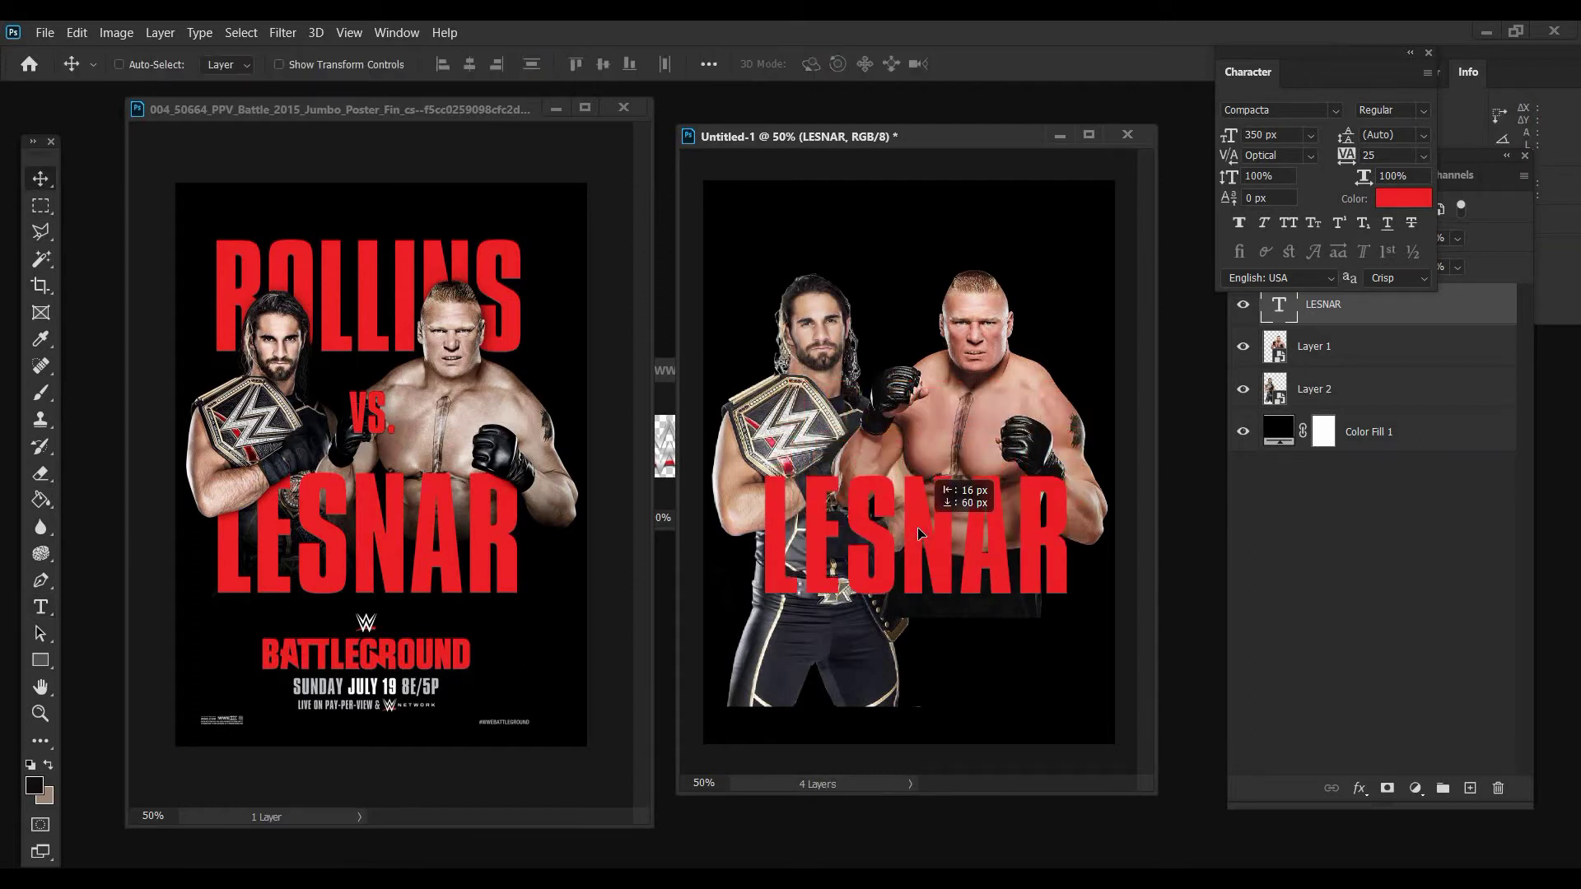
pyautogui.press('Left')
pyautogui.press('Left')
pyautogui.press('Left')
pyautogui.press('Left')
pyautogui.press('Up')
pyautogui.press('Up')
pyautogui.press('Up')
pyautogui.press('Up')
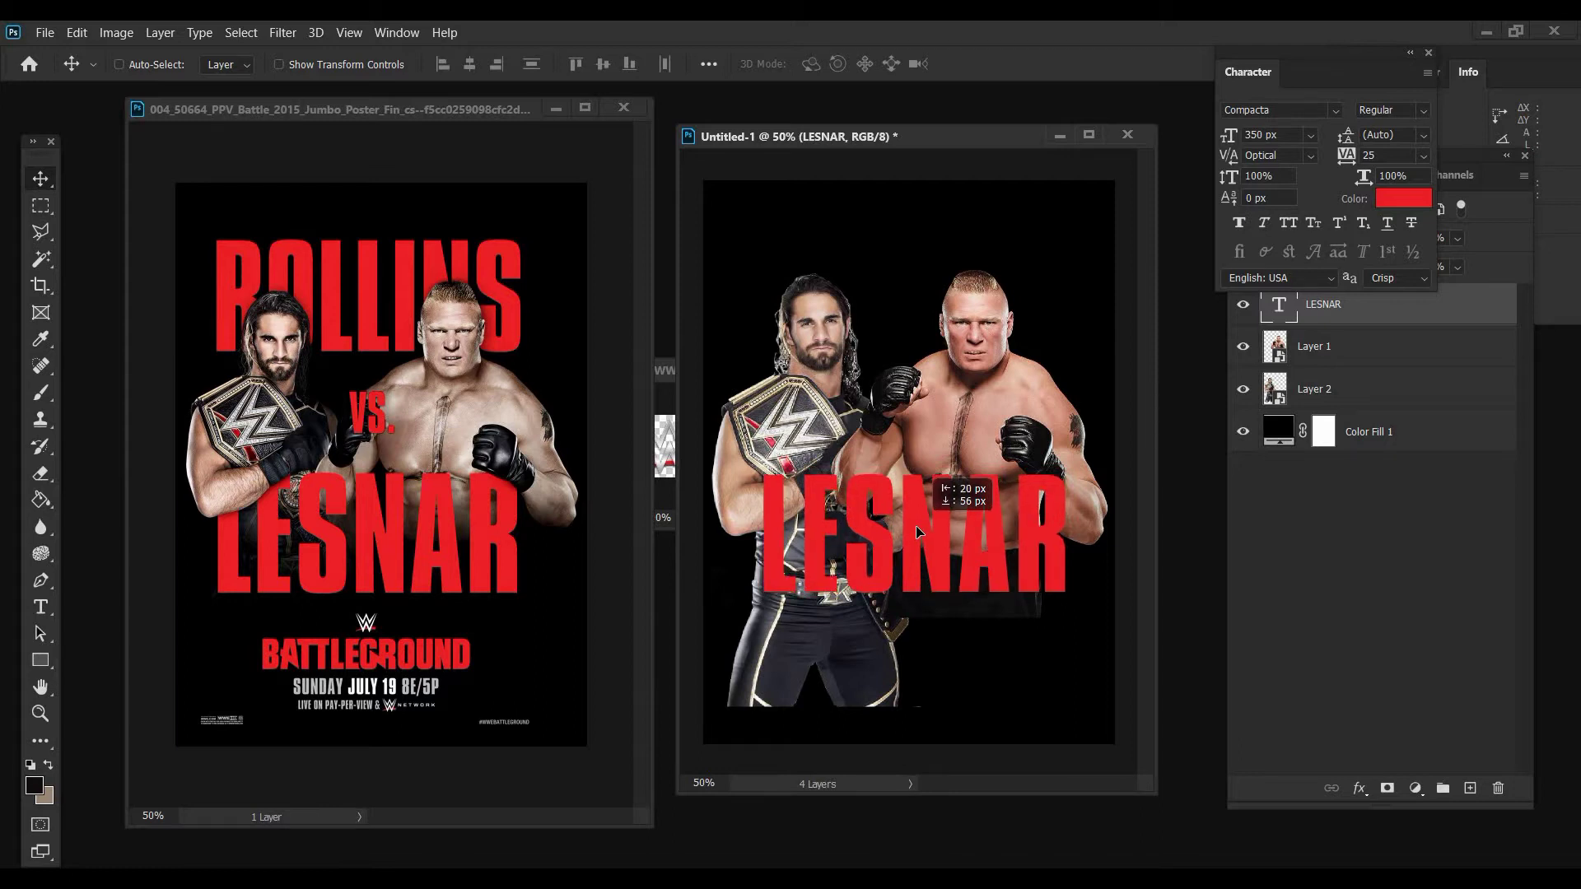
pyautogui.press('Left')
pyautogui.press('Left')
pyautogui.press('Left')
pyautogui.press('Left')
pyautogui.press('Left')
pyautogui.press('Left')
pyautogui.press('Left')
pyautogui.press('Left')
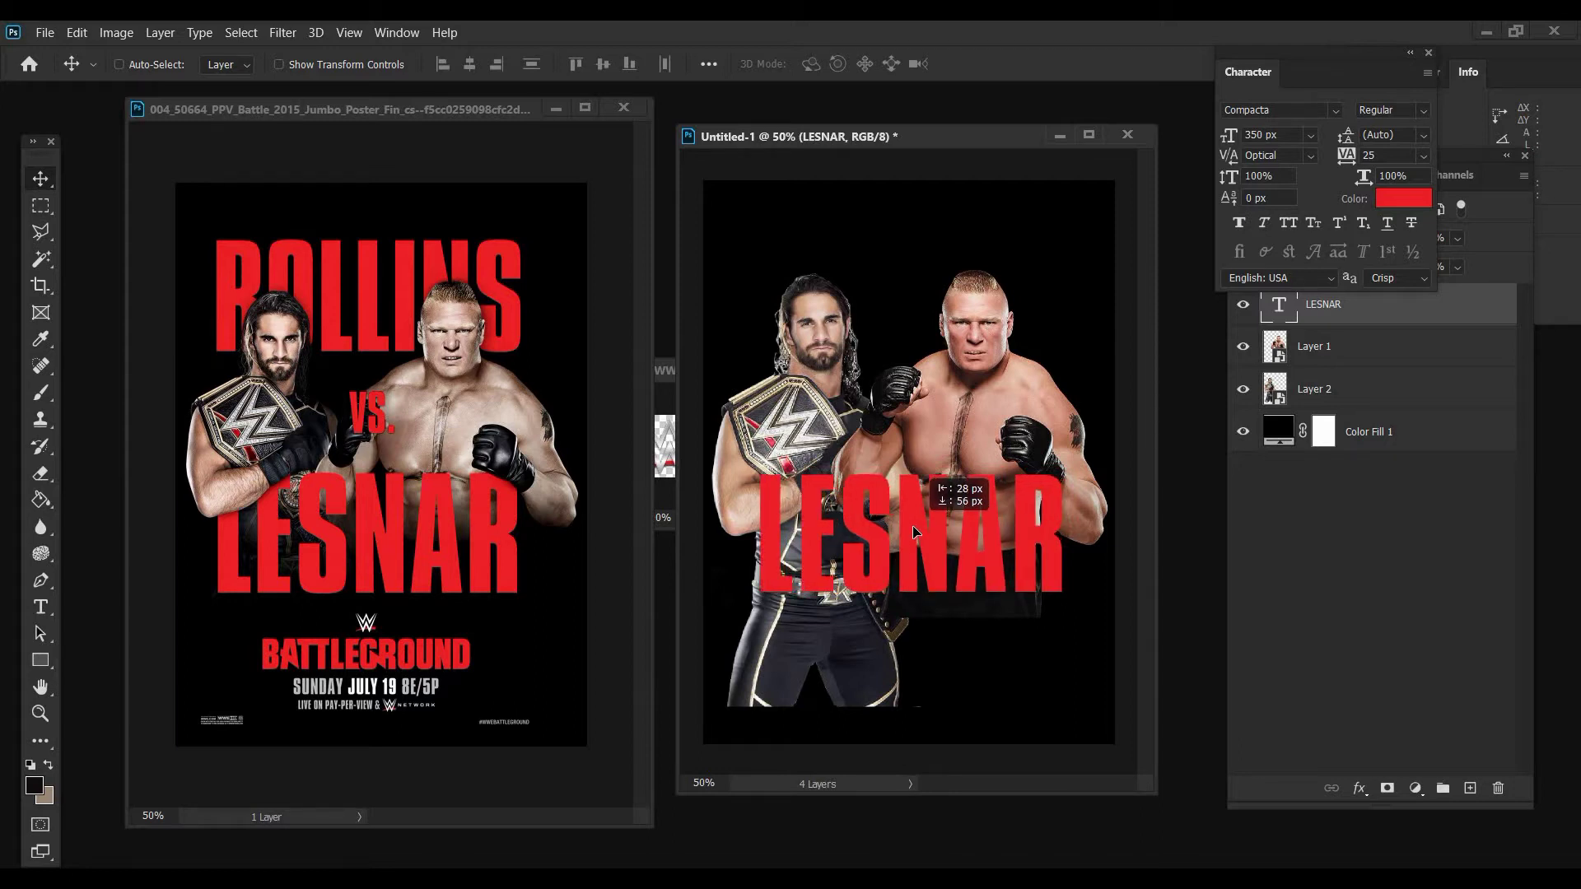
pyautogui.moveTo(910, 534); pyautogui.dragTo(897, 522)
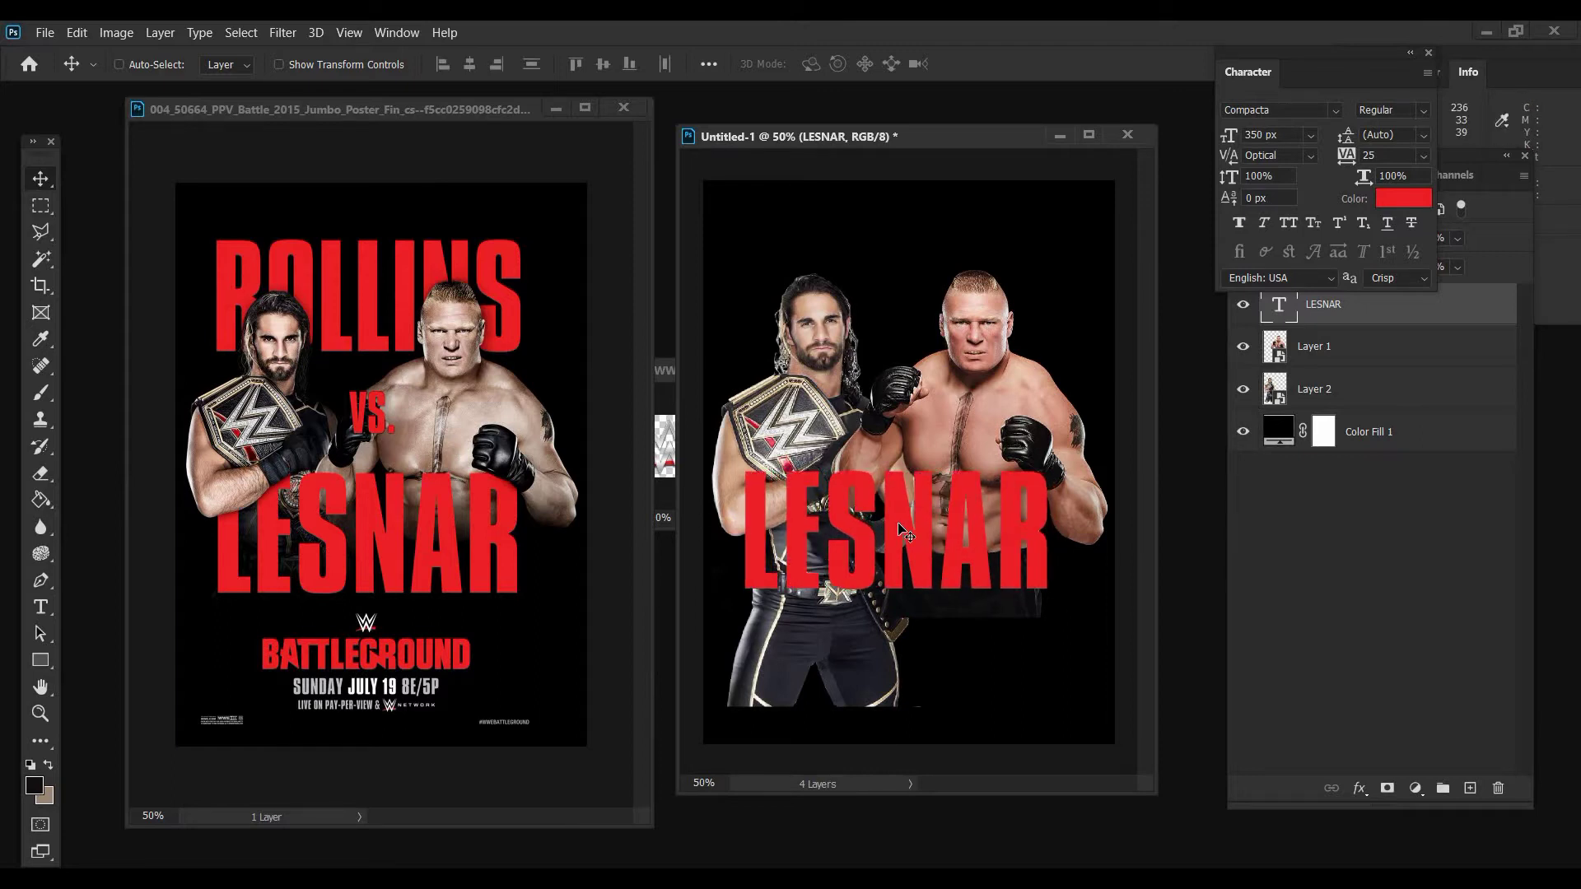
pyautogui.press('Right')
pyautogui.press('Right')
pyautogui.press('Right')
pyautogui.press('Right')
pyautogui.press('Right')
pyautogui.press('Right')
pyautogui.press('Right')
pyautogui.press('Right')
pyautogui.press('Right')
pyautogui.press('Right')
pyautogui.press('Right')
pyautogui.press('Right')
pyautogui.press('Left')
pyautogui.press('Left')
pyautogui.press('Left')
pyautogui.press('Left')
pyautogui.press('Left')
pyautogui.press('Left')
pyautogui.press('Left')
pyautogui.press('Left')
pyautogui.press('Right')
pyautogui.press('Right')
pyautogui.press('Right')
pyautogui.press('Right')
pyautogui.press('Right')
pyautogui.press('Right')
pyautogui.press('Right')
pyautogui.press('Right')
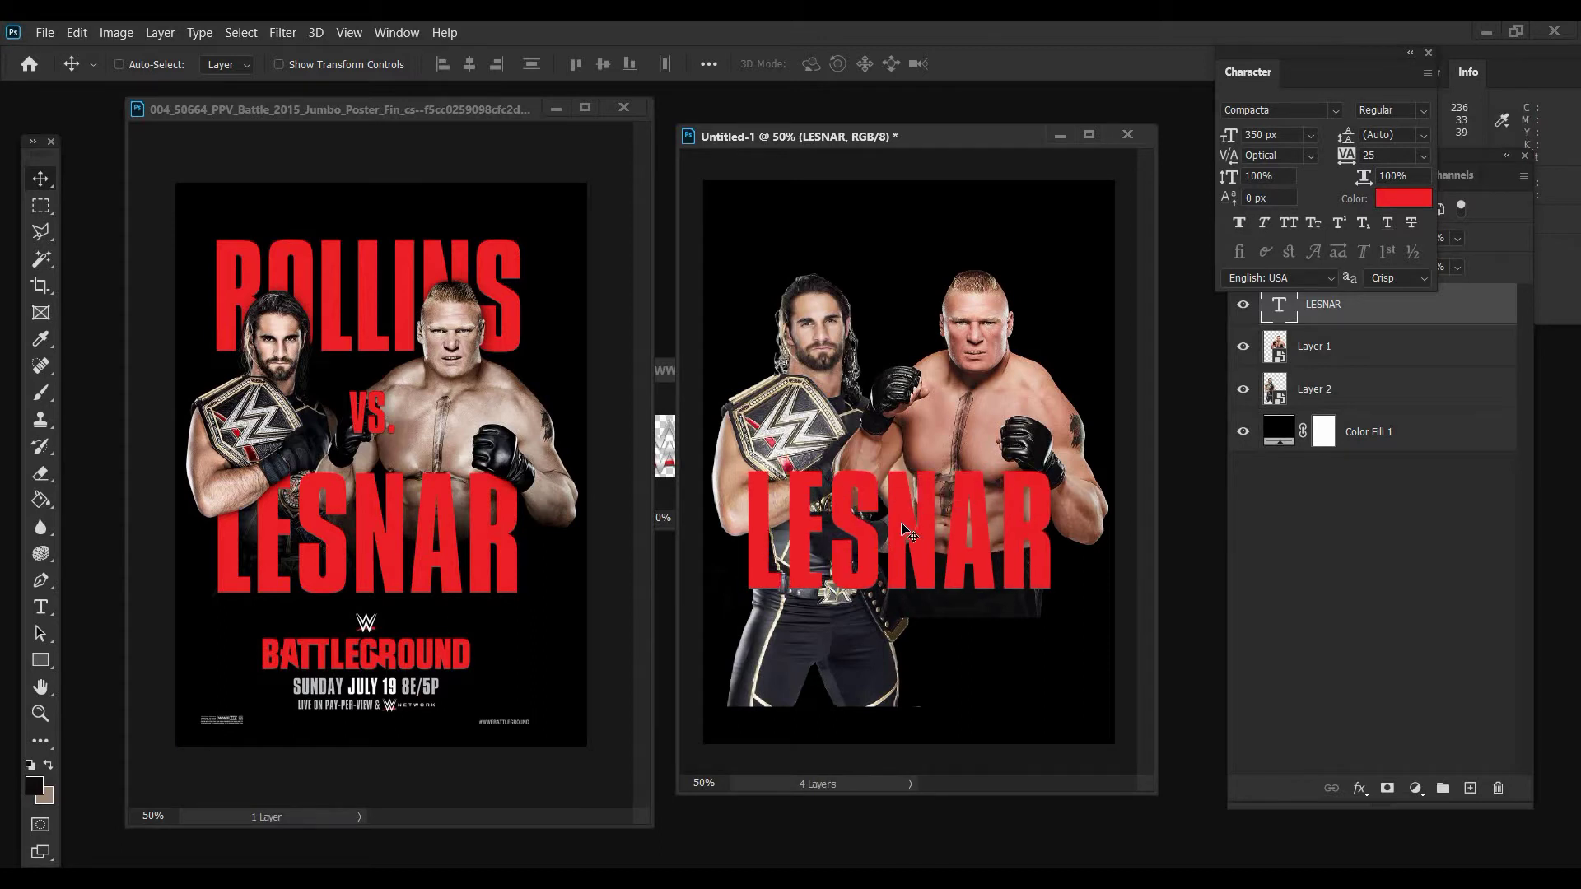
pyautogui.moveTo(905, 531); pyautogui.dragTo(909, 288)
# Retype the top copy's text as ROLLINS
pyautogui.click(42, 607)
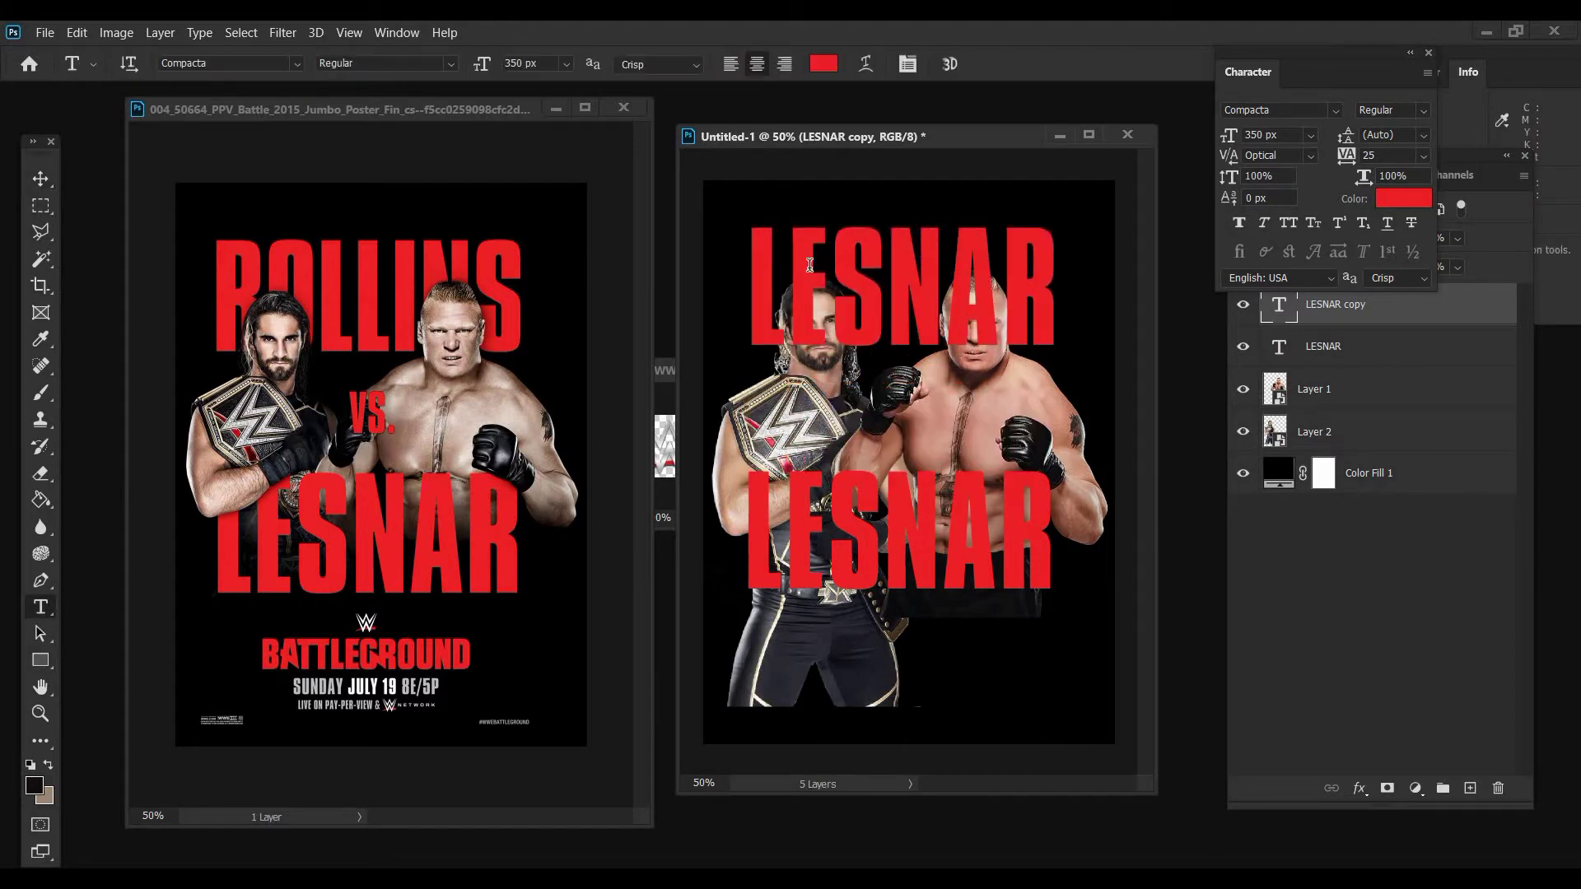
pyautogui.moveTo(749, 284); pyautogui.dragTo(1079, 290)
pyautogui.write('ROLLINS')
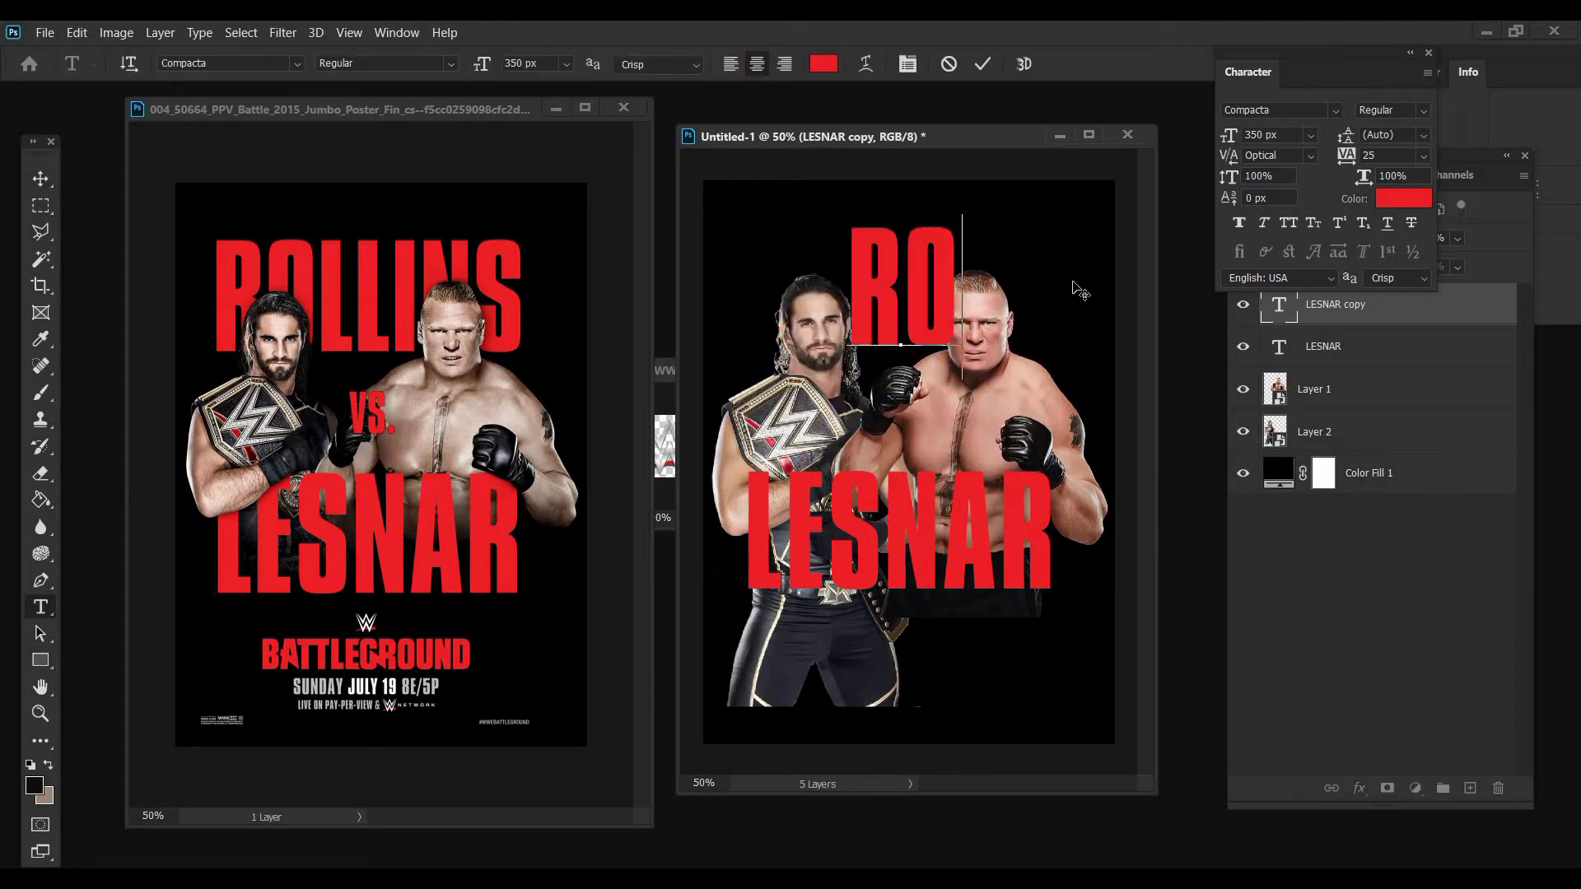
pyautogui.click(41, 178)
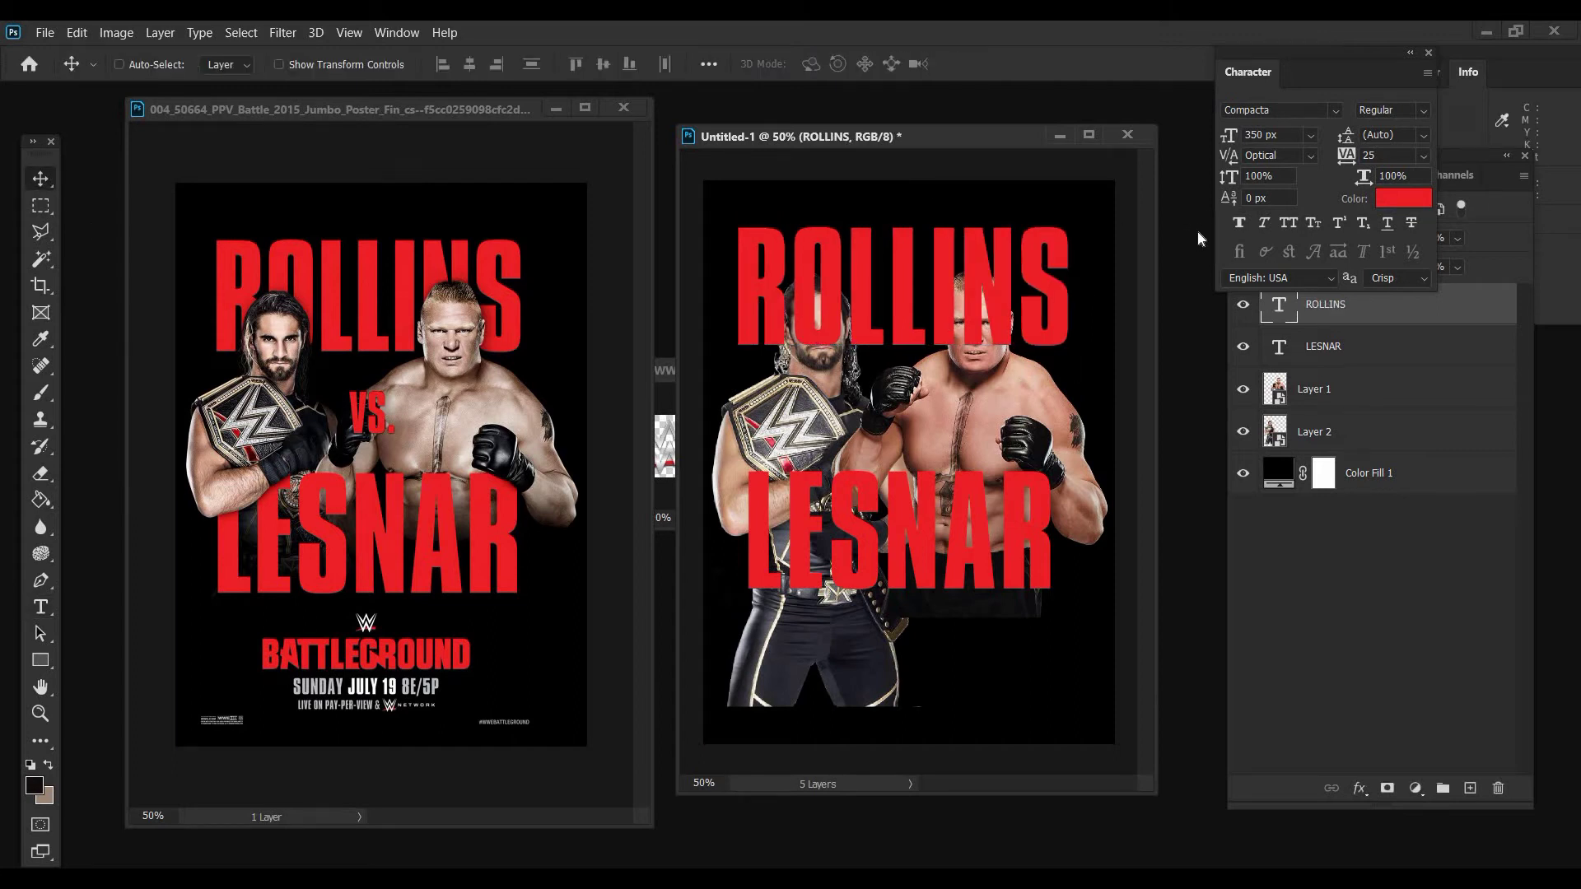
# Give ROLLINS tracking 10 and size 330 px, and move it behind the wrestlers
pyautogui.click(1423, 156)
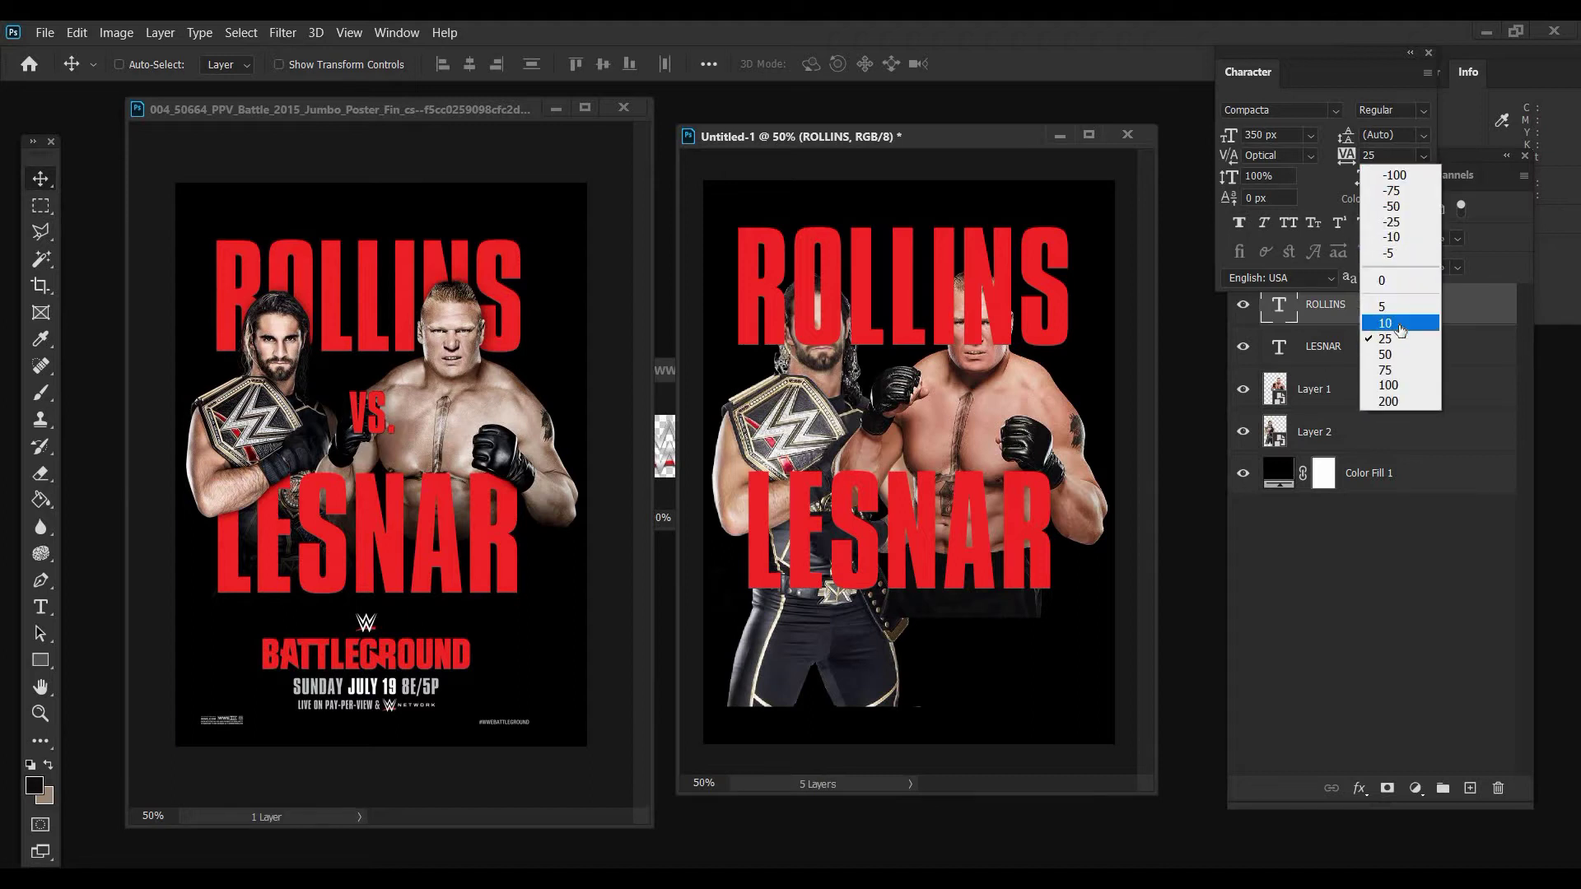
pyautogui.click(1385, 324)
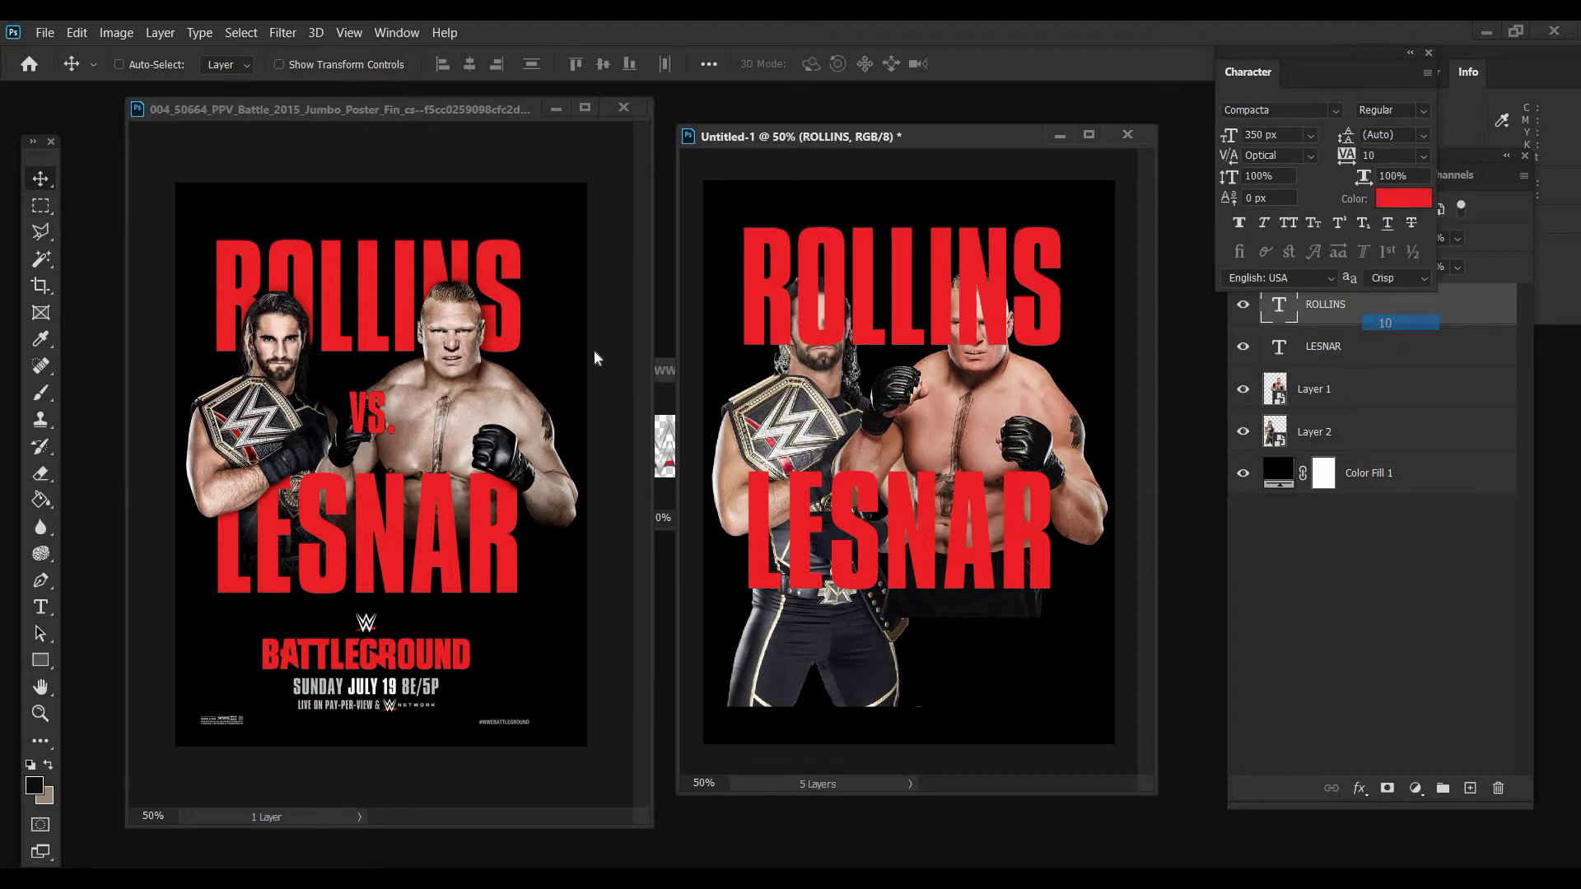
pyautogui.click(41, 607)
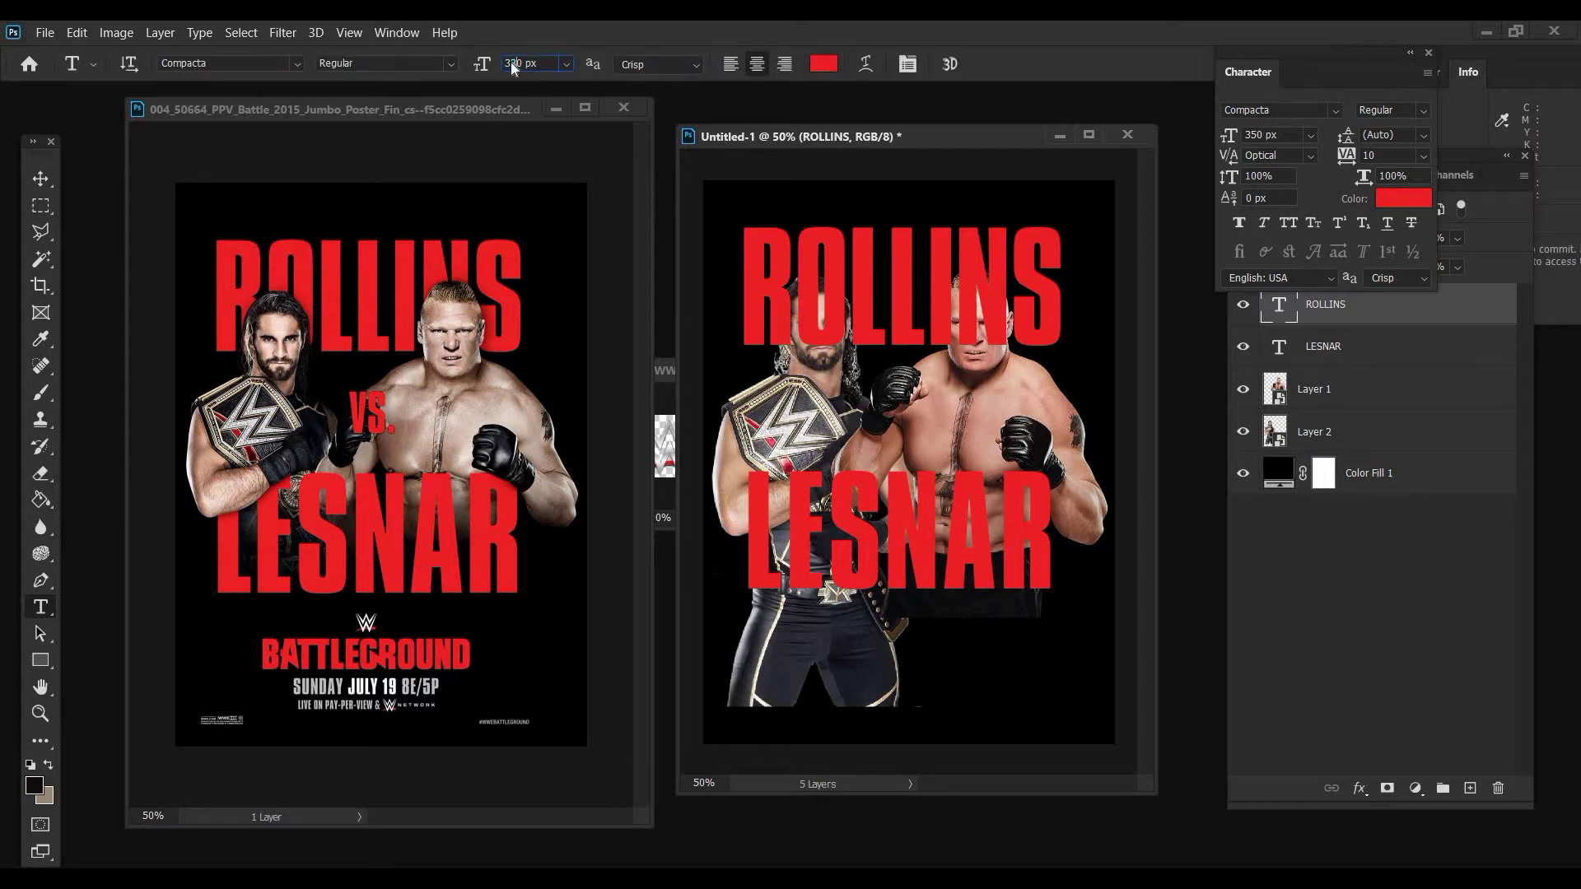
pyautogui.press('Return')
pyautogui.press('v')
pyautogui.moveTo(835, 330); pyautogui.dragTo(828, 330)
pyautogui.moveTo(1316, 434); pyautogui.dragTo(1314, 441)
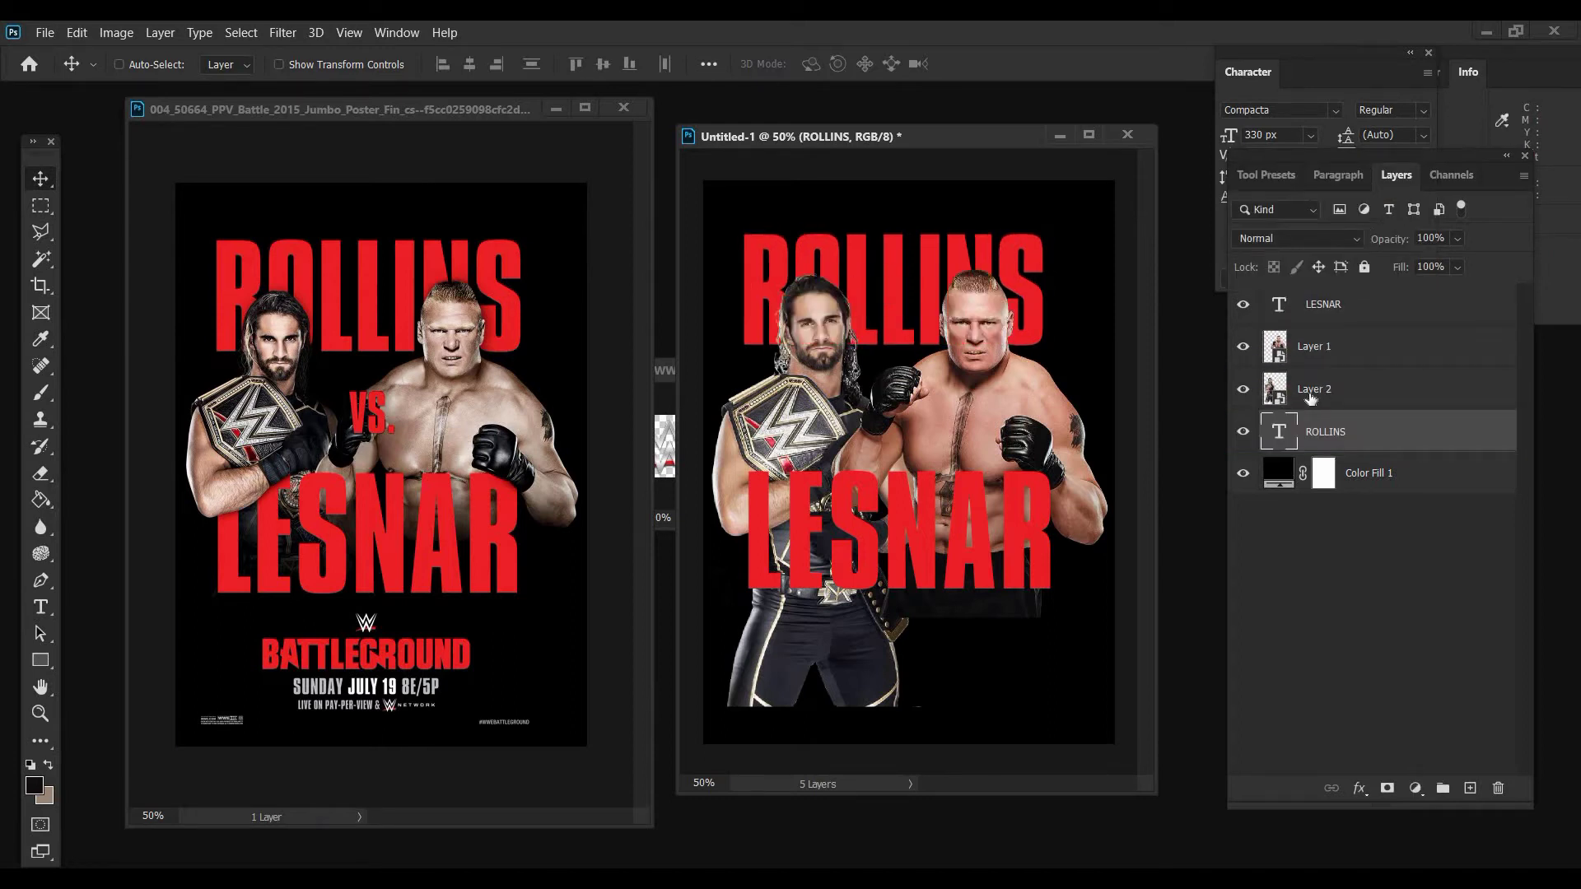
# Rename Layer 2 to 'Rollins' and Layer 1 to 'Lesnar', then duplicate Rollins with Ctrl+J
pyautogui.doubleClick(1312, 389)
pyautogui.press('capslock')
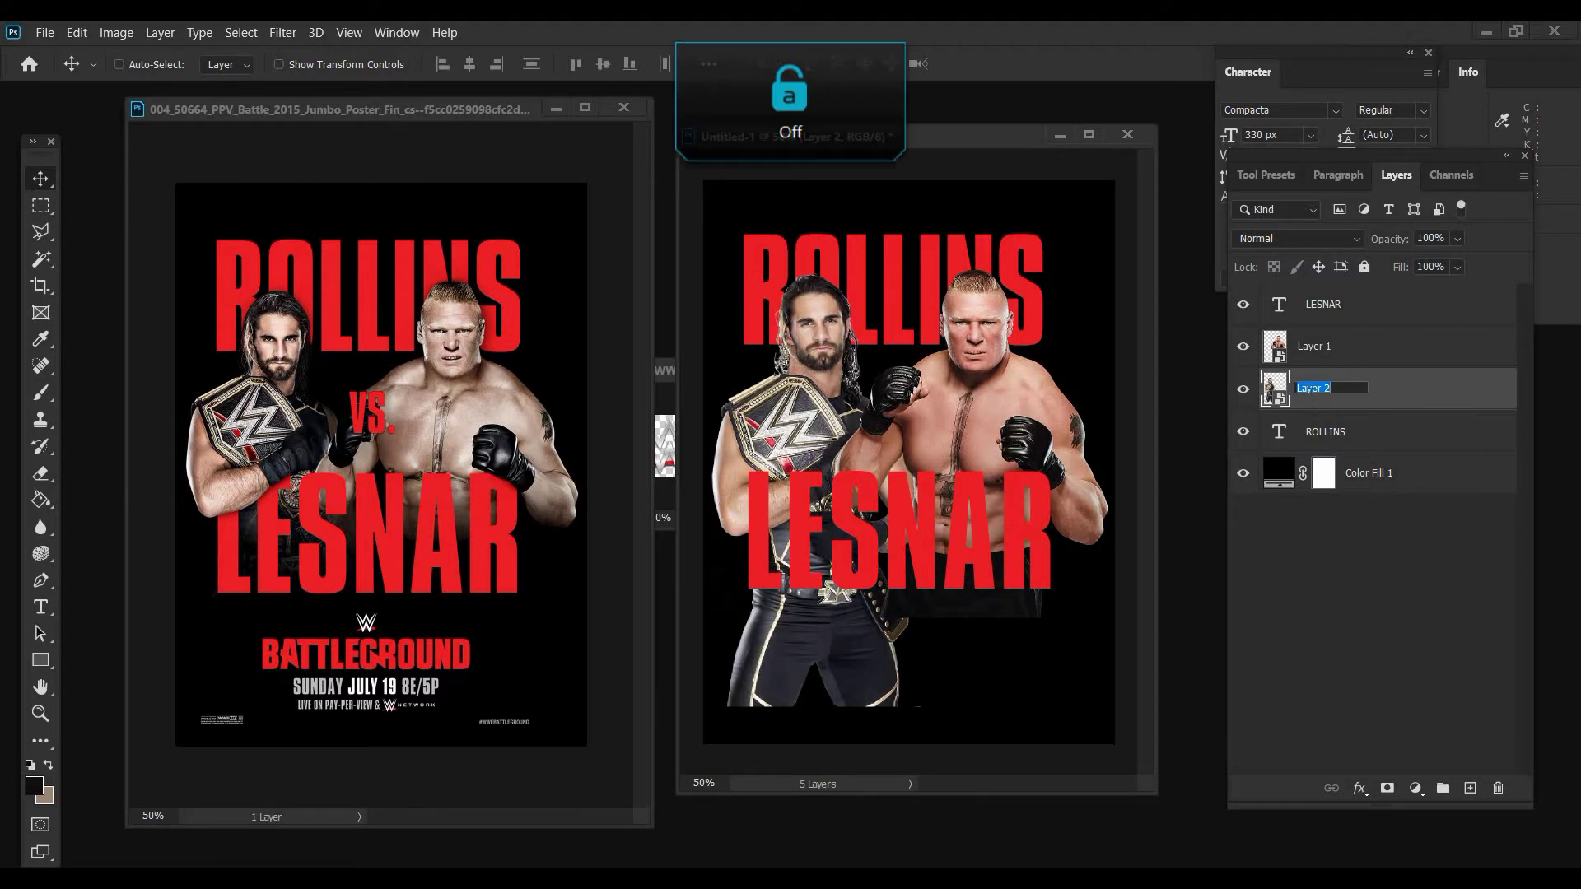
pyautogui.write('Rollins')
pyautogui.press('Return')
pyautogui.doubleClick(1311, 346)
pyautogui.press('capslock')
pyautogui.write('Lesnar')
pyautogui.press('Return')
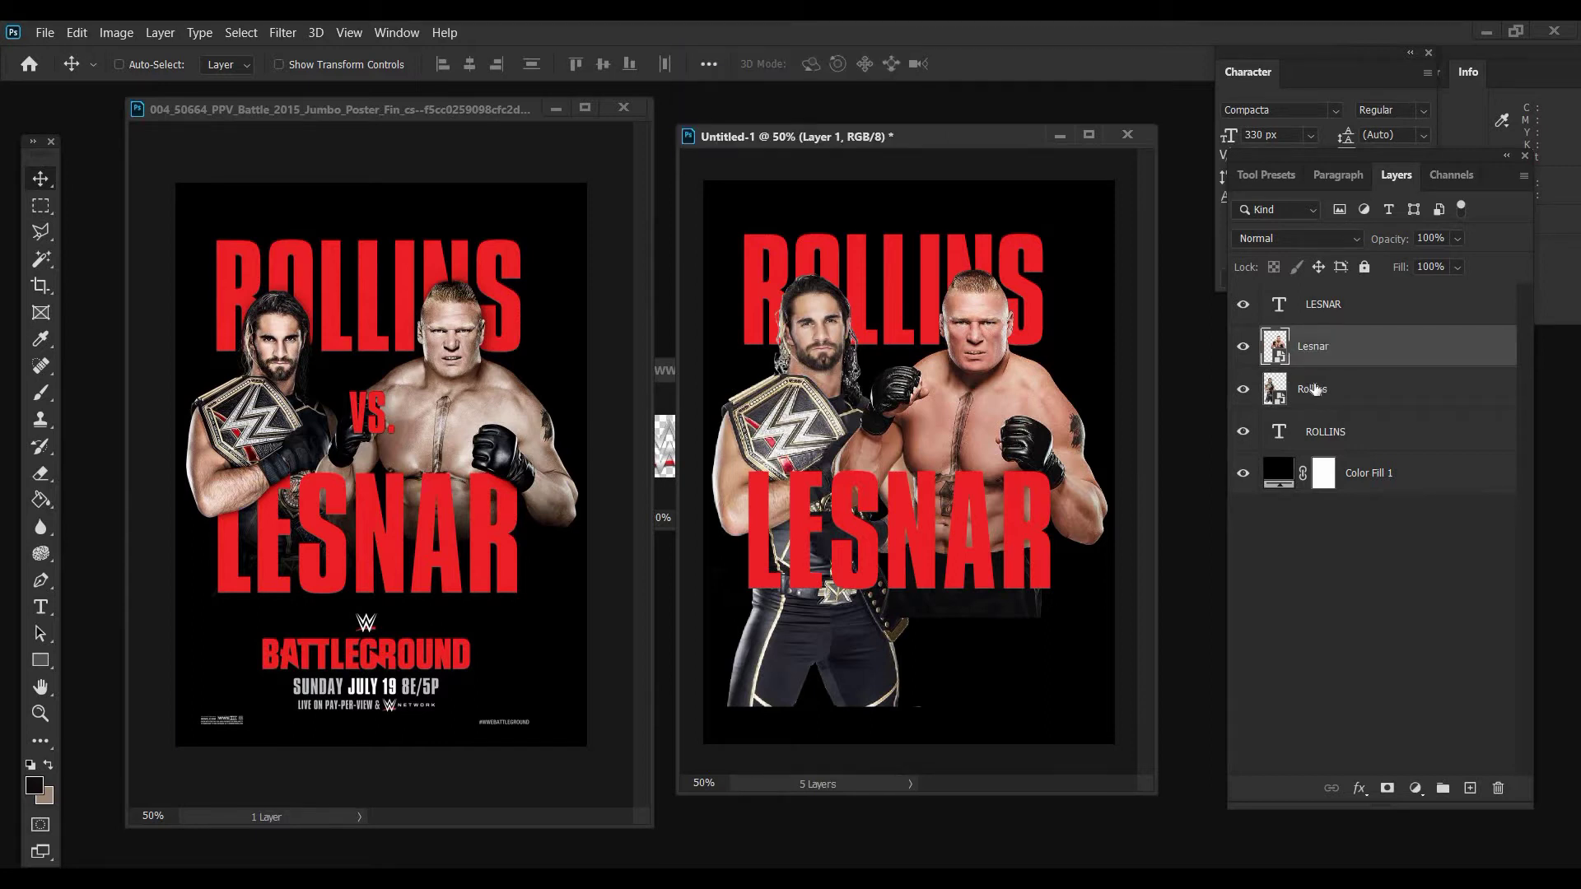
pyautogui.click(1314, 389)
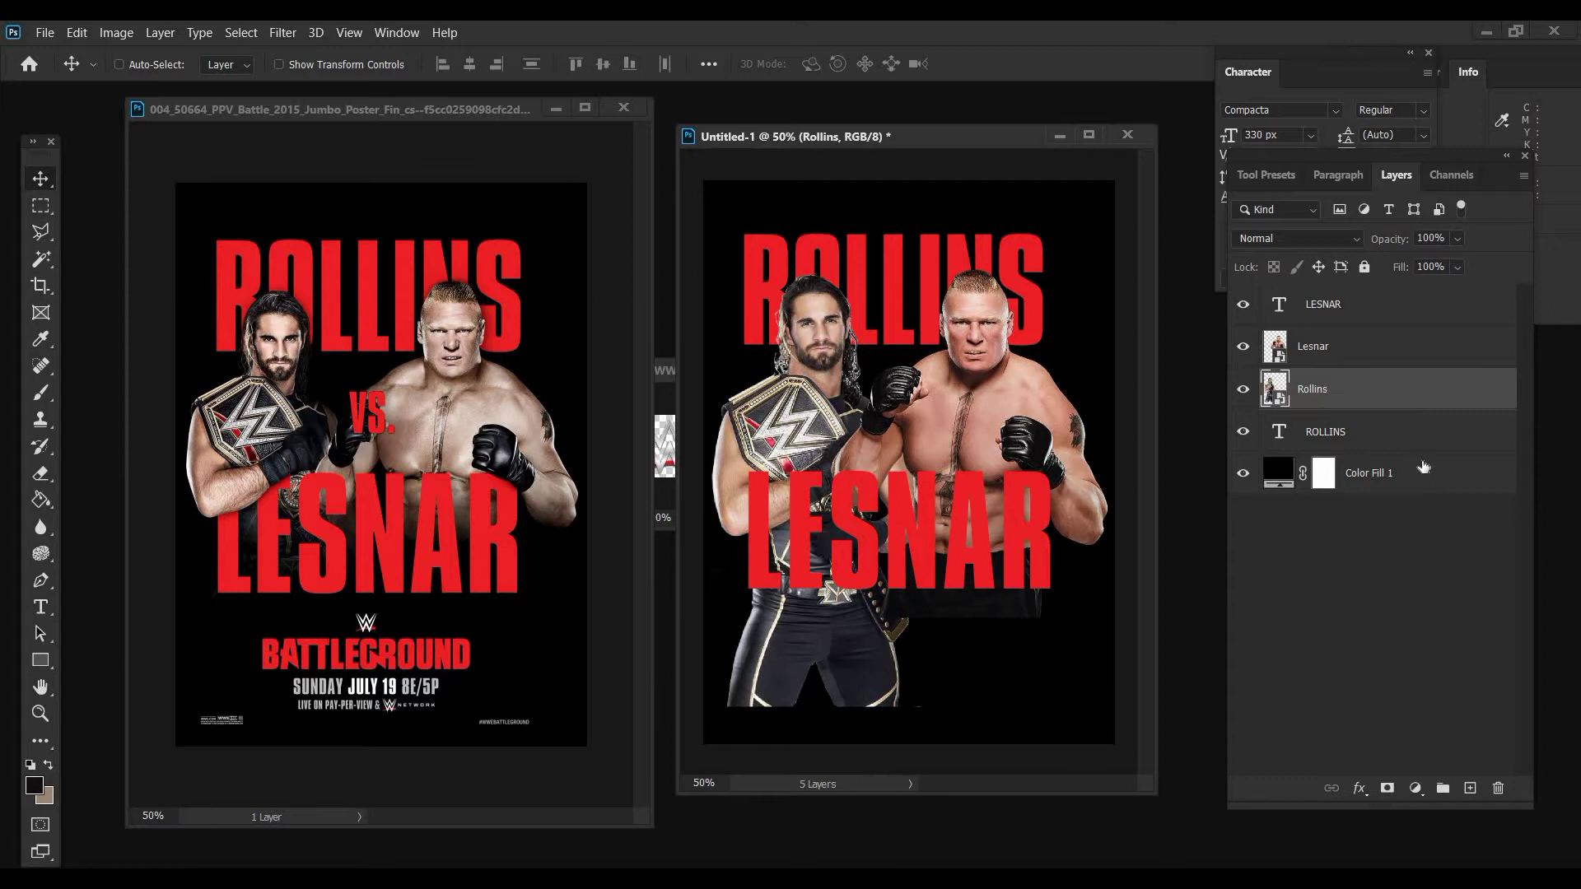
pyautogui.hotkey('ctrl', 'j')
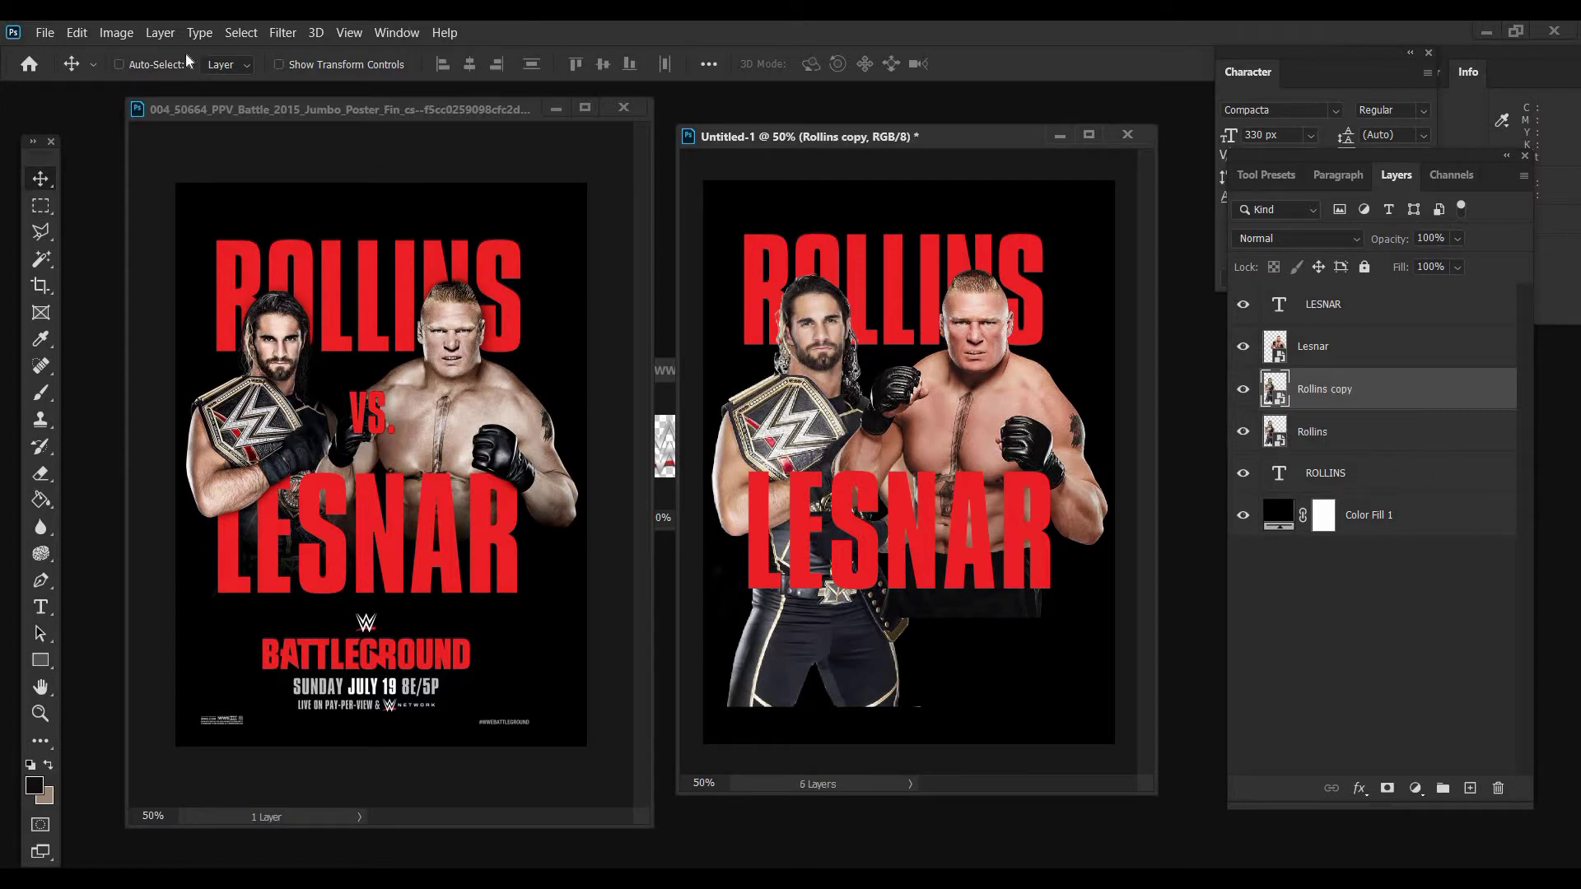
# Desaturate Rollins copy to -100 saturation with Hue/Saturation
pyautogui.click(116, 32)
pyautogui.moveTo(156, 81)
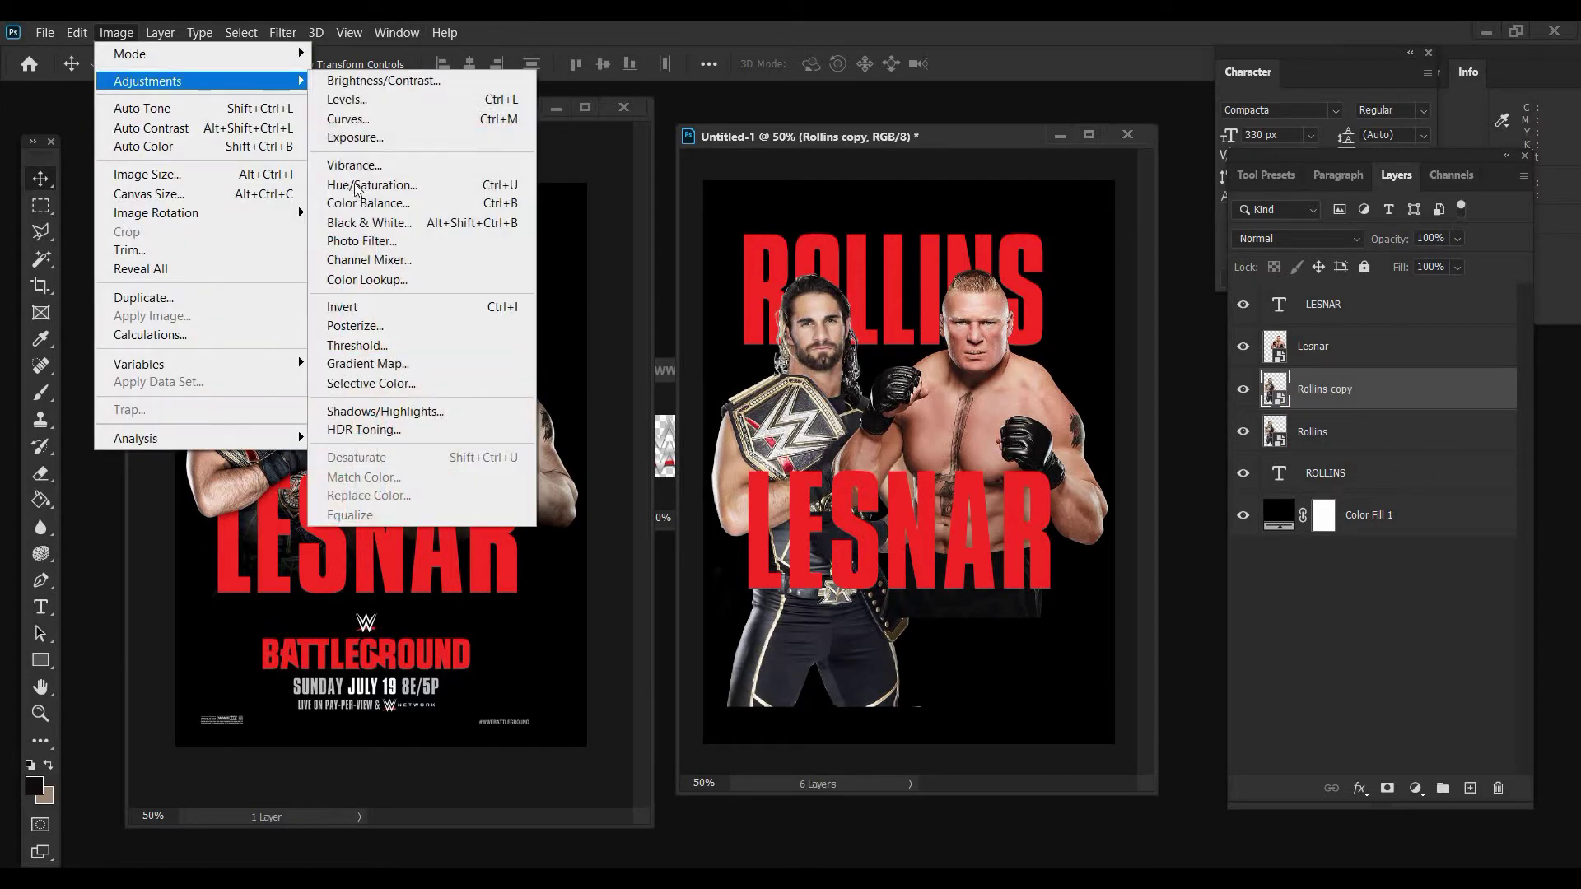
pyautogui.click(356, 186)
pyautogui.moveTo(1014, 674); pyautogui.dragTo(943, 675)
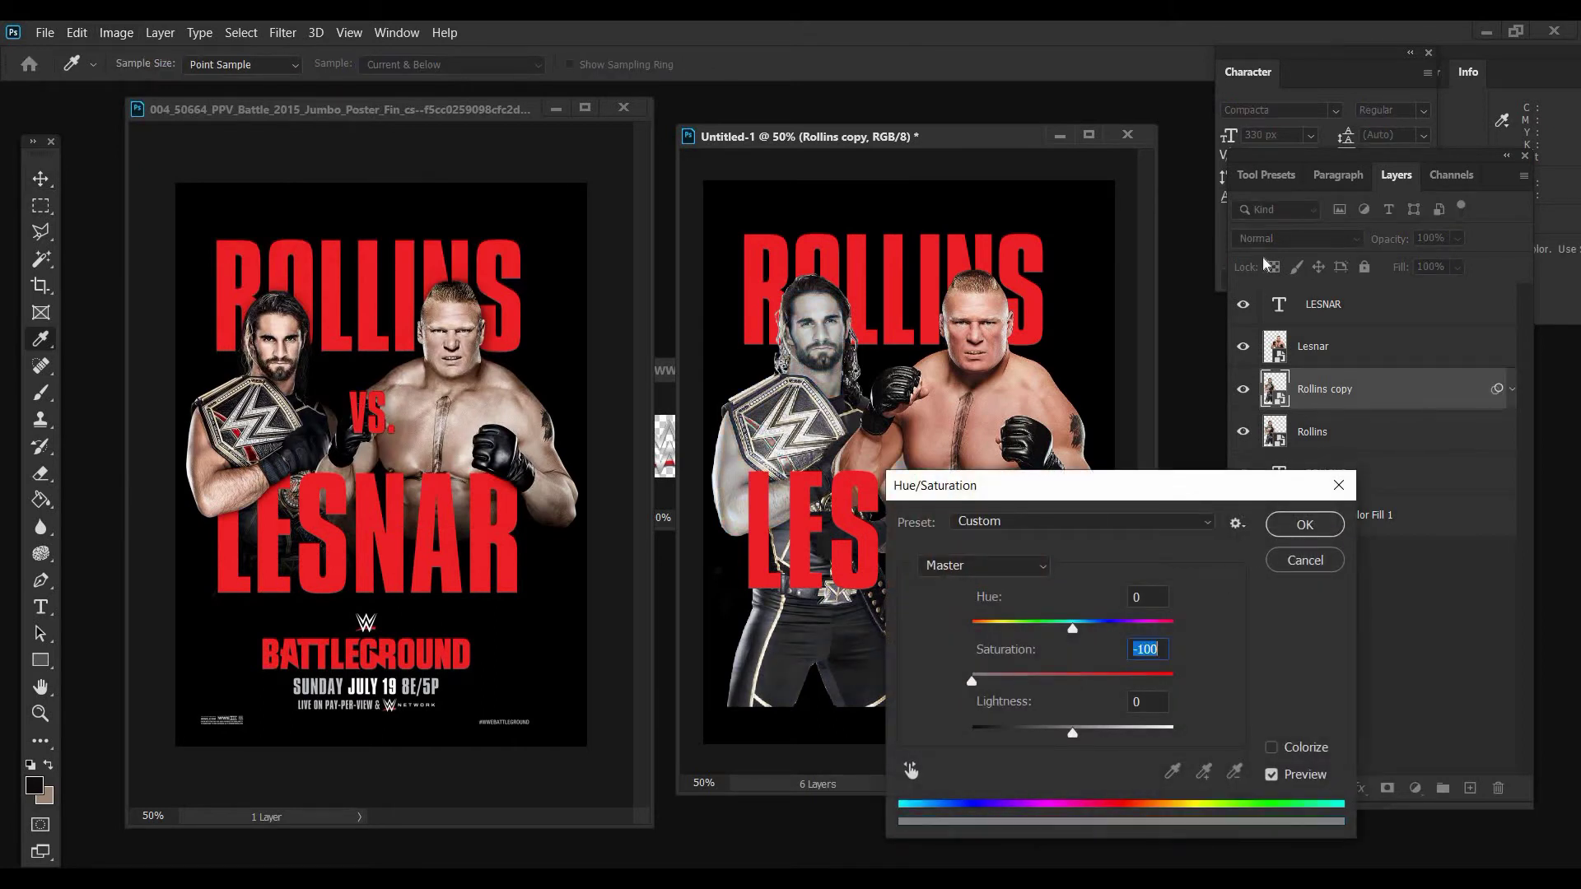
pyautogui.press('Return')
# Set the Rollins copy layer's blend mode to Soft Light
pyautogui.click(1284, 238)
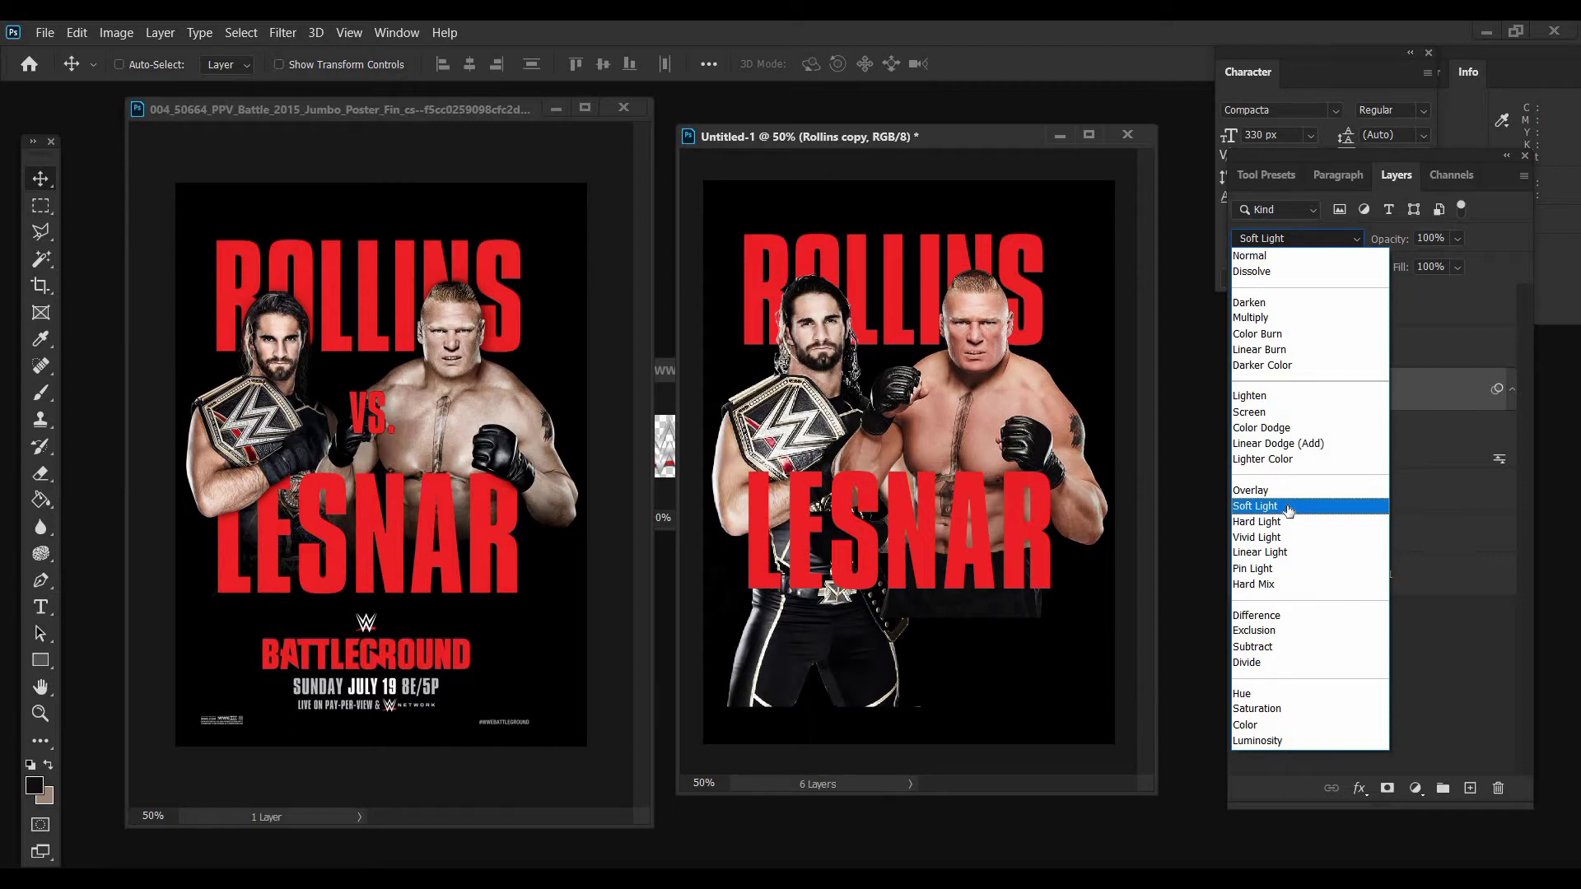
pyautogui.click(1288, 509)
pyautogui.click(1309, 347)
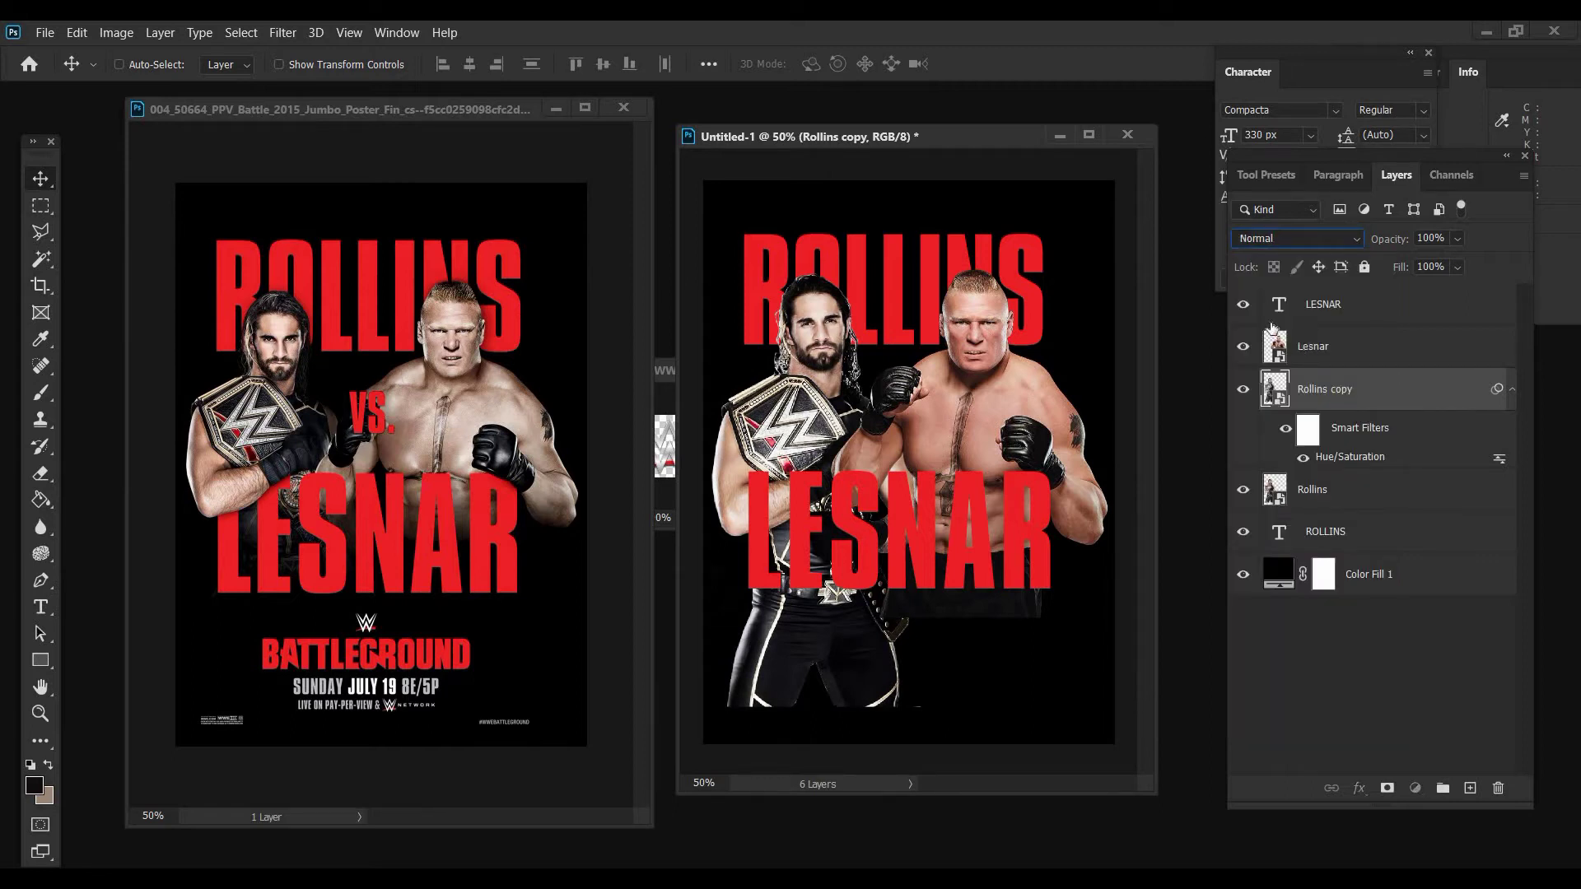
# Open the Camera Raw filter on the Lesnar layer and zoom to inspect his face
pyautogui.click(283, 33)
pyautogui.click(363, 147)
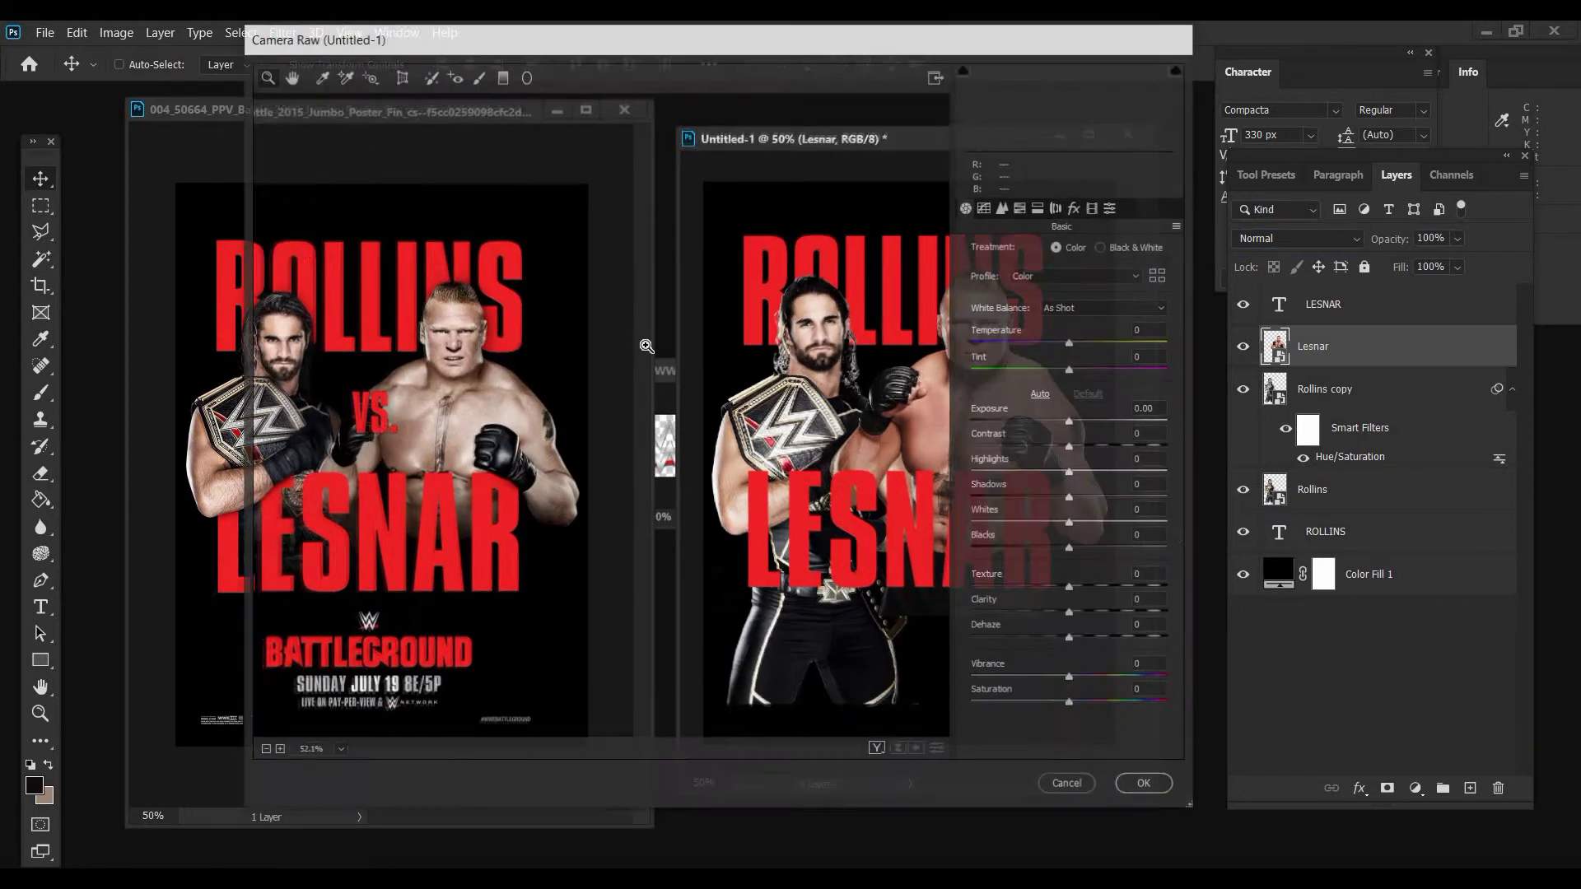
pyautogui.click(722, 539)
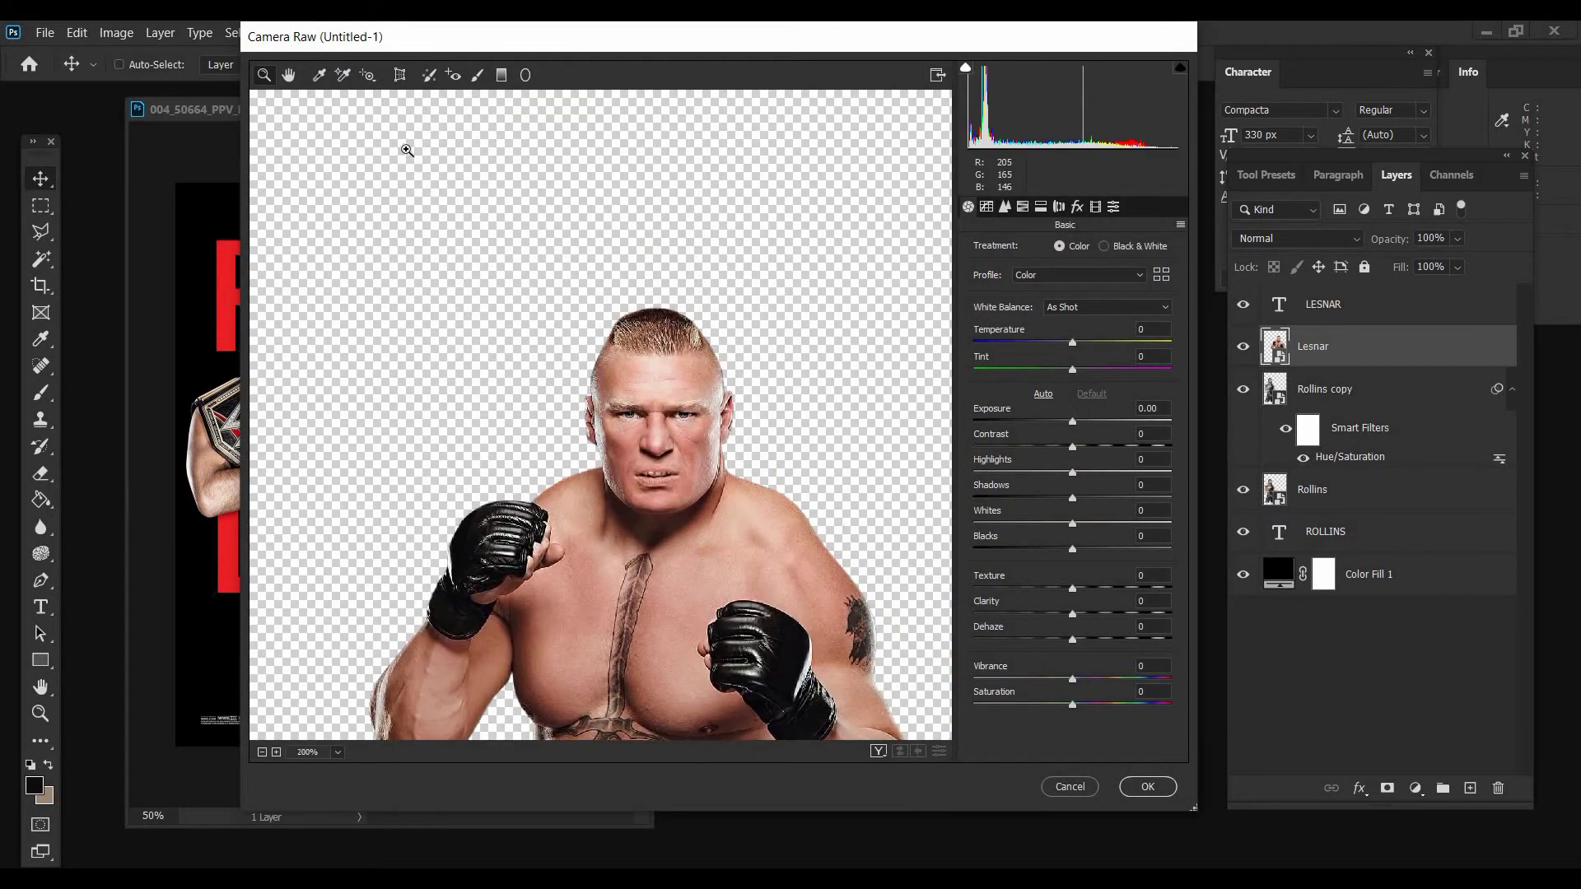
pyautogui.click(263, 752)
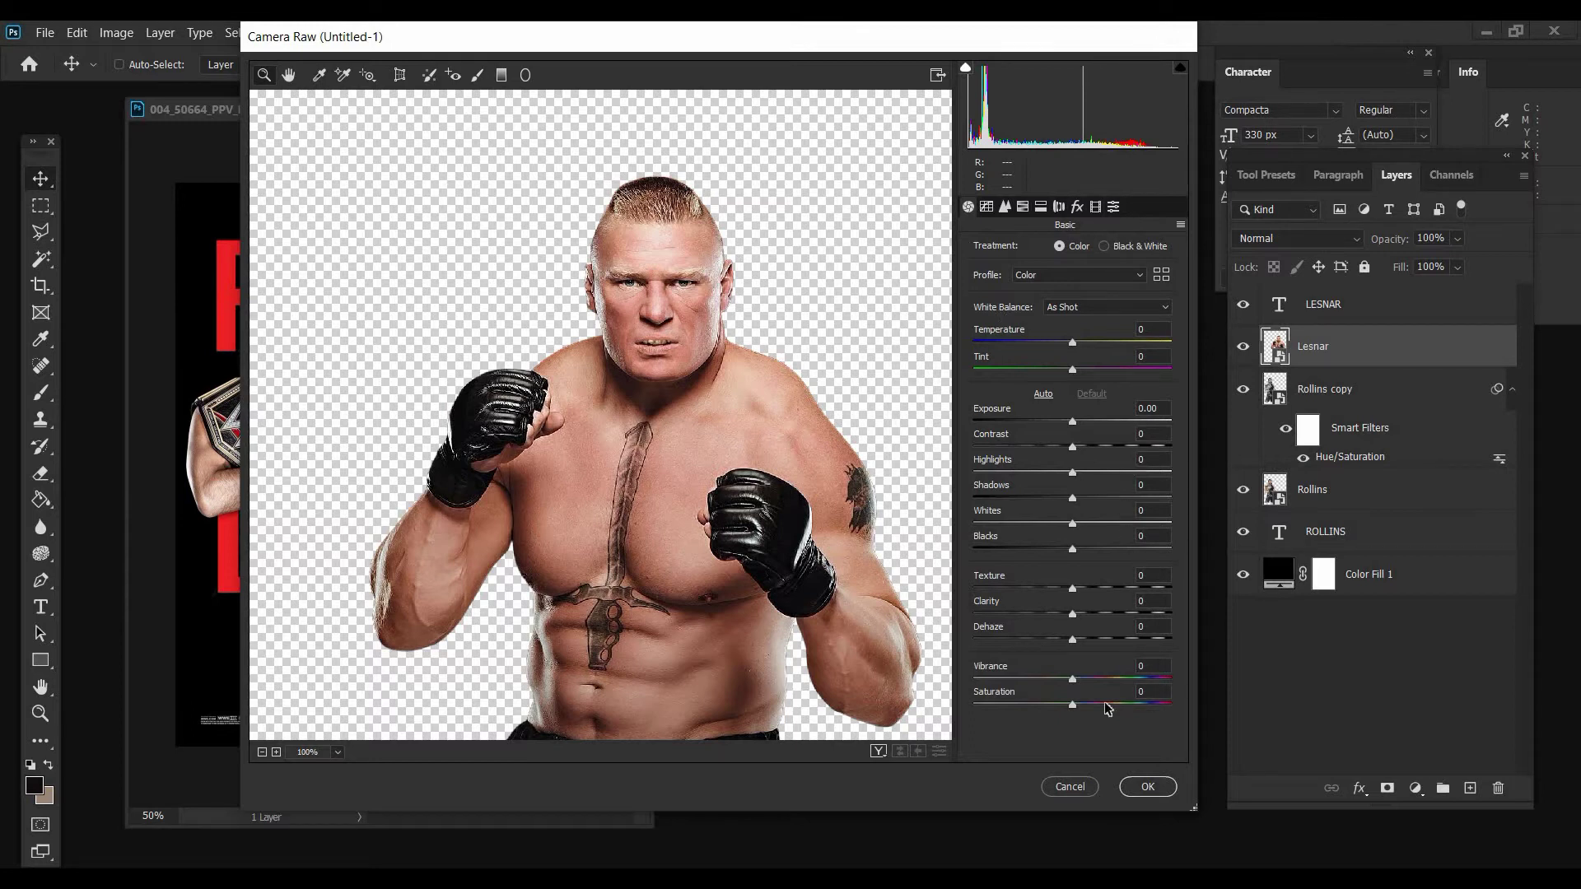
# Set contrast +15, highlights -20, shadows +18, texture +20, clarity +20, saturation -40, and apply
pyautogui.write('40')
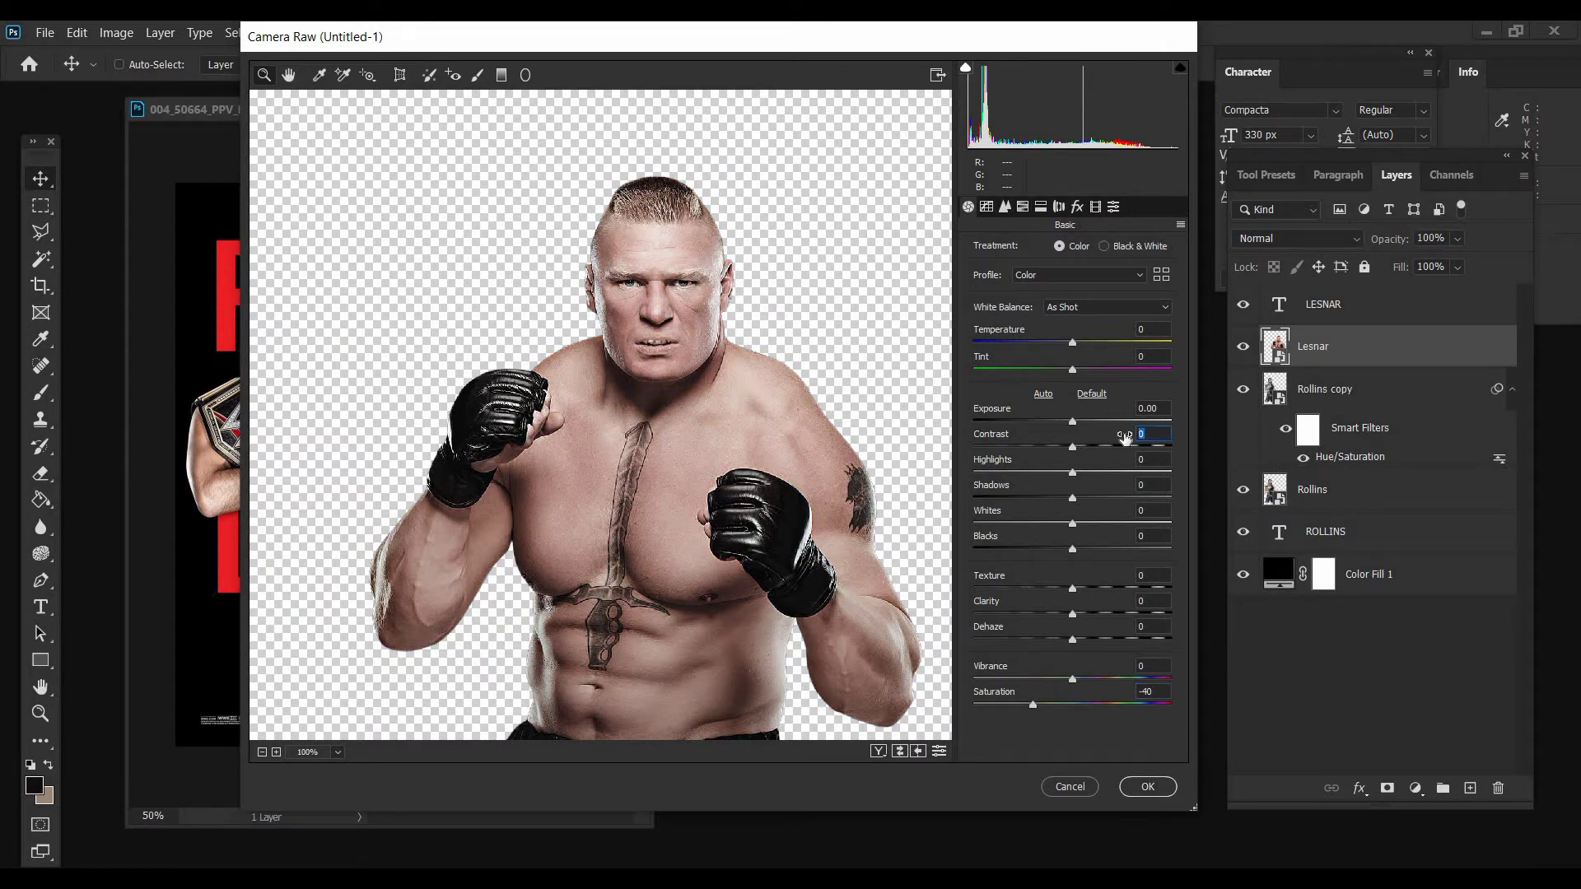
pyautogui.write('15')
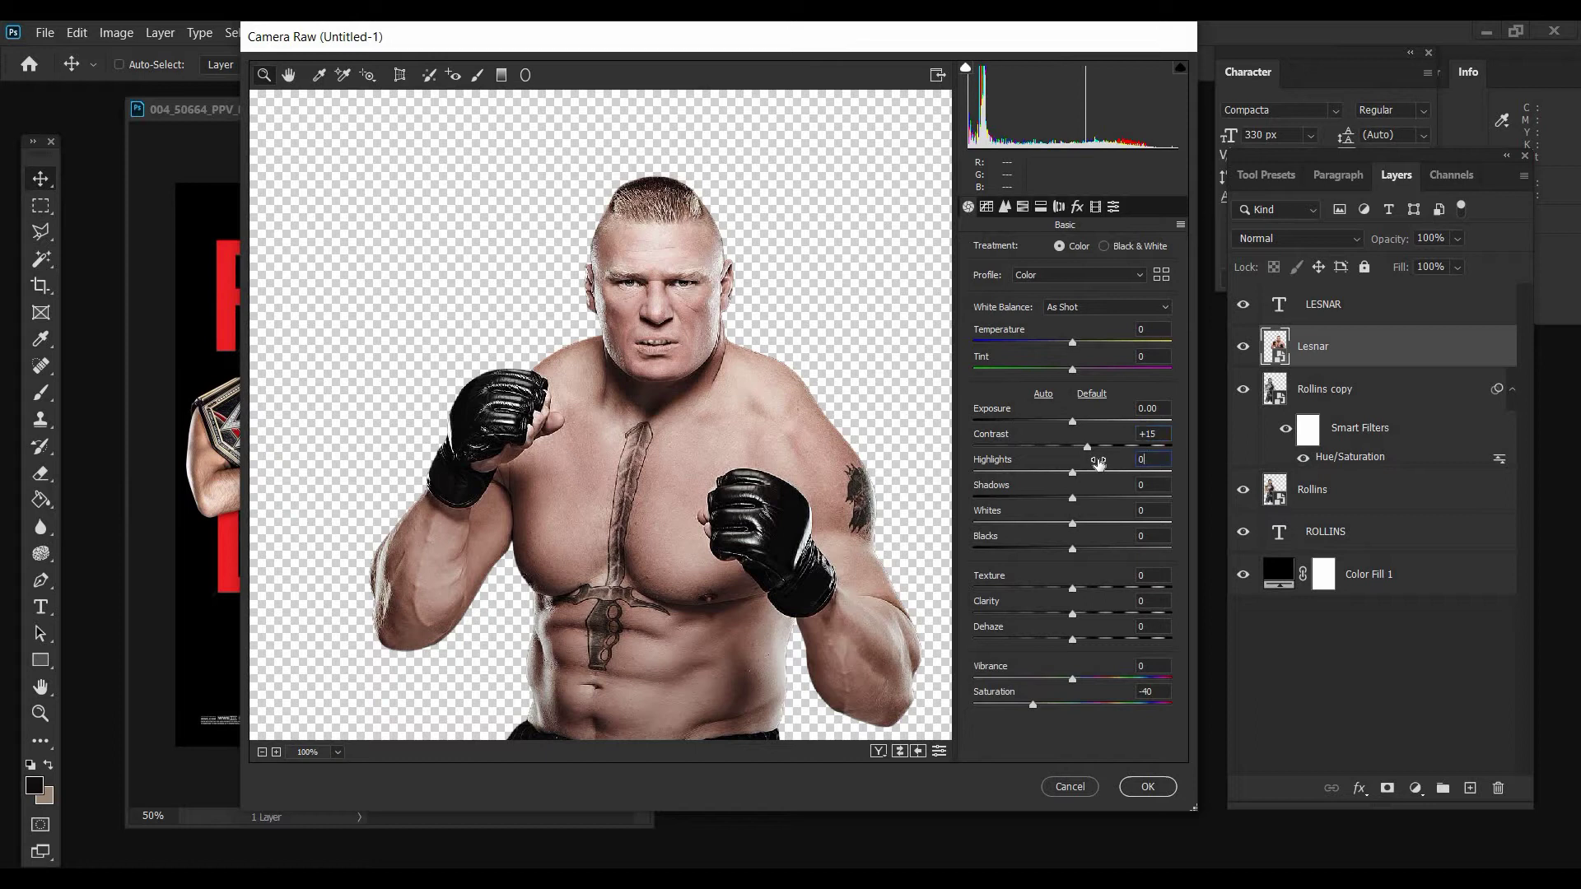
pyautogui.write('-20')
pyautogui.press('Tab')
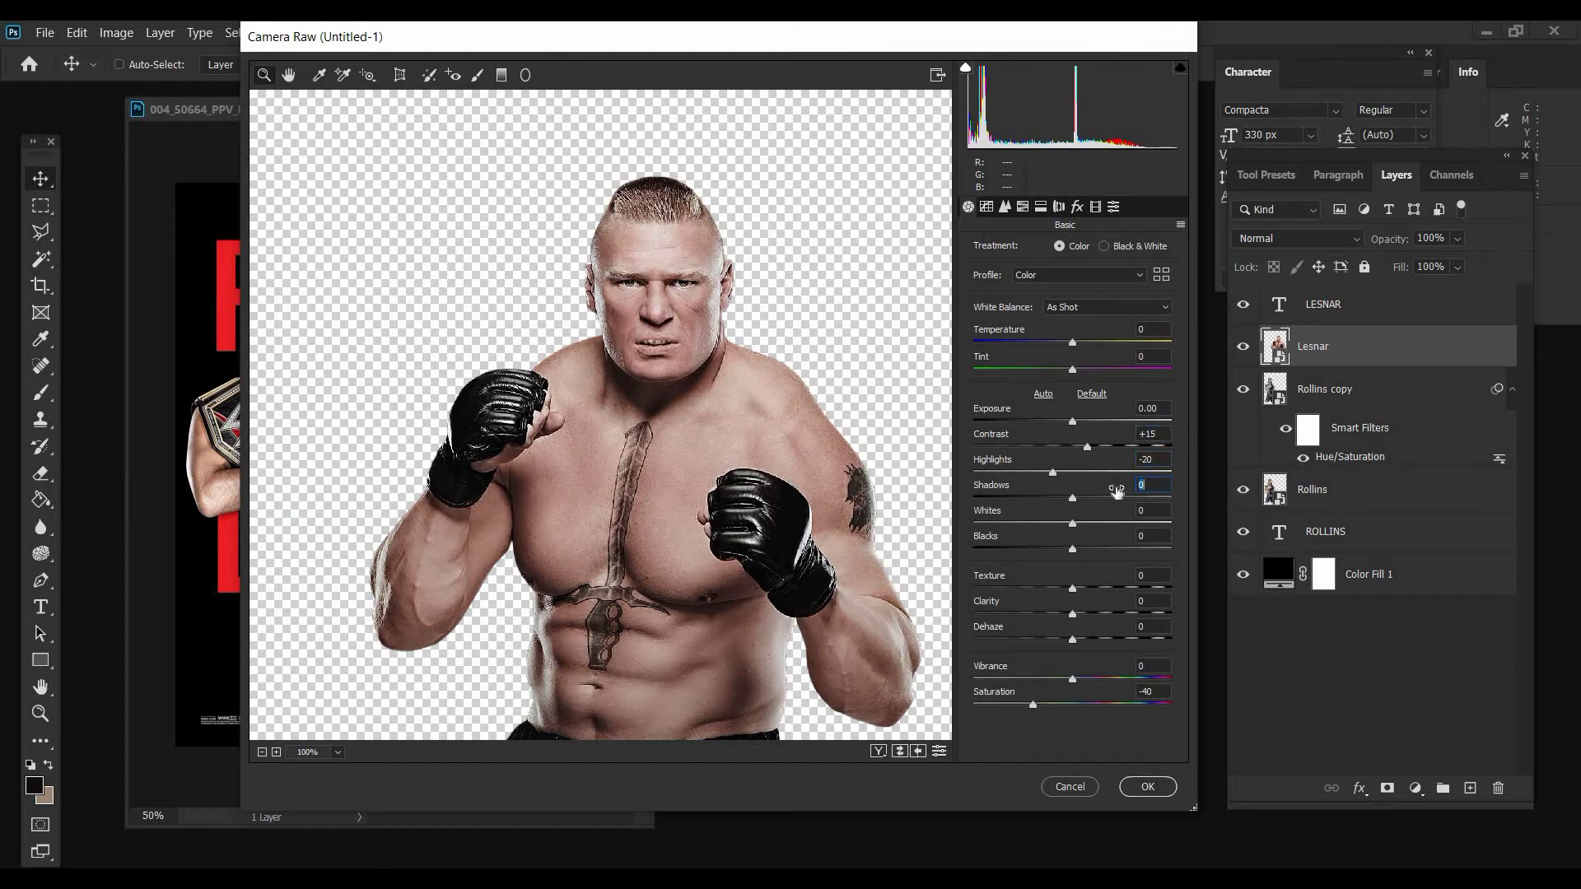
pyautogui.write('18')
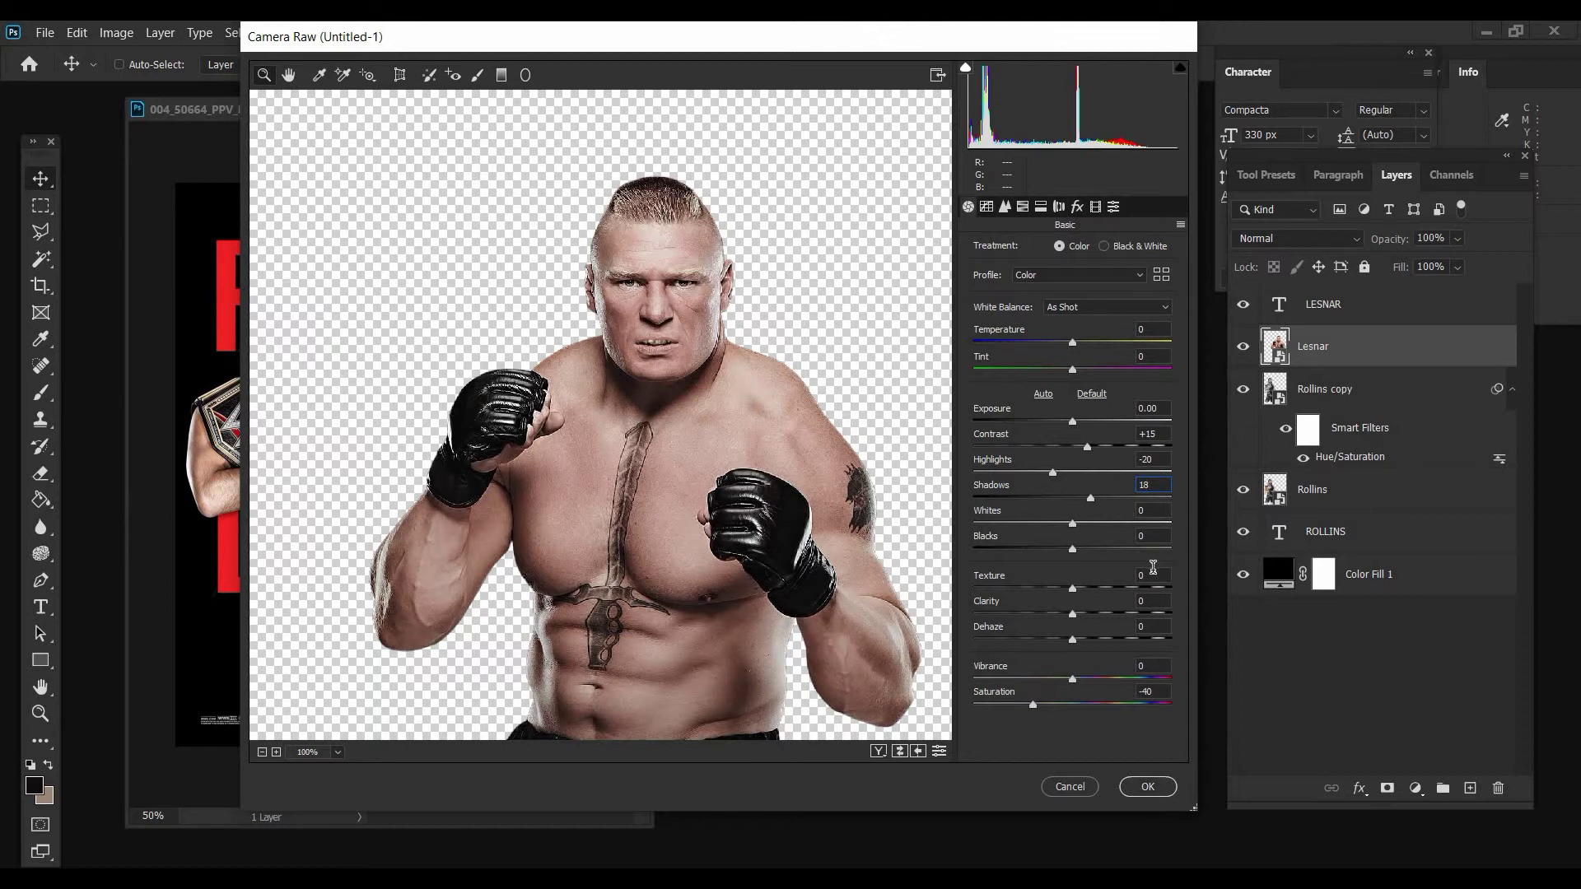
pyautogui.click(1103, 580)
pyautogui.write('20')
pyautogui.press('Tab')
pyautogui.write('2')
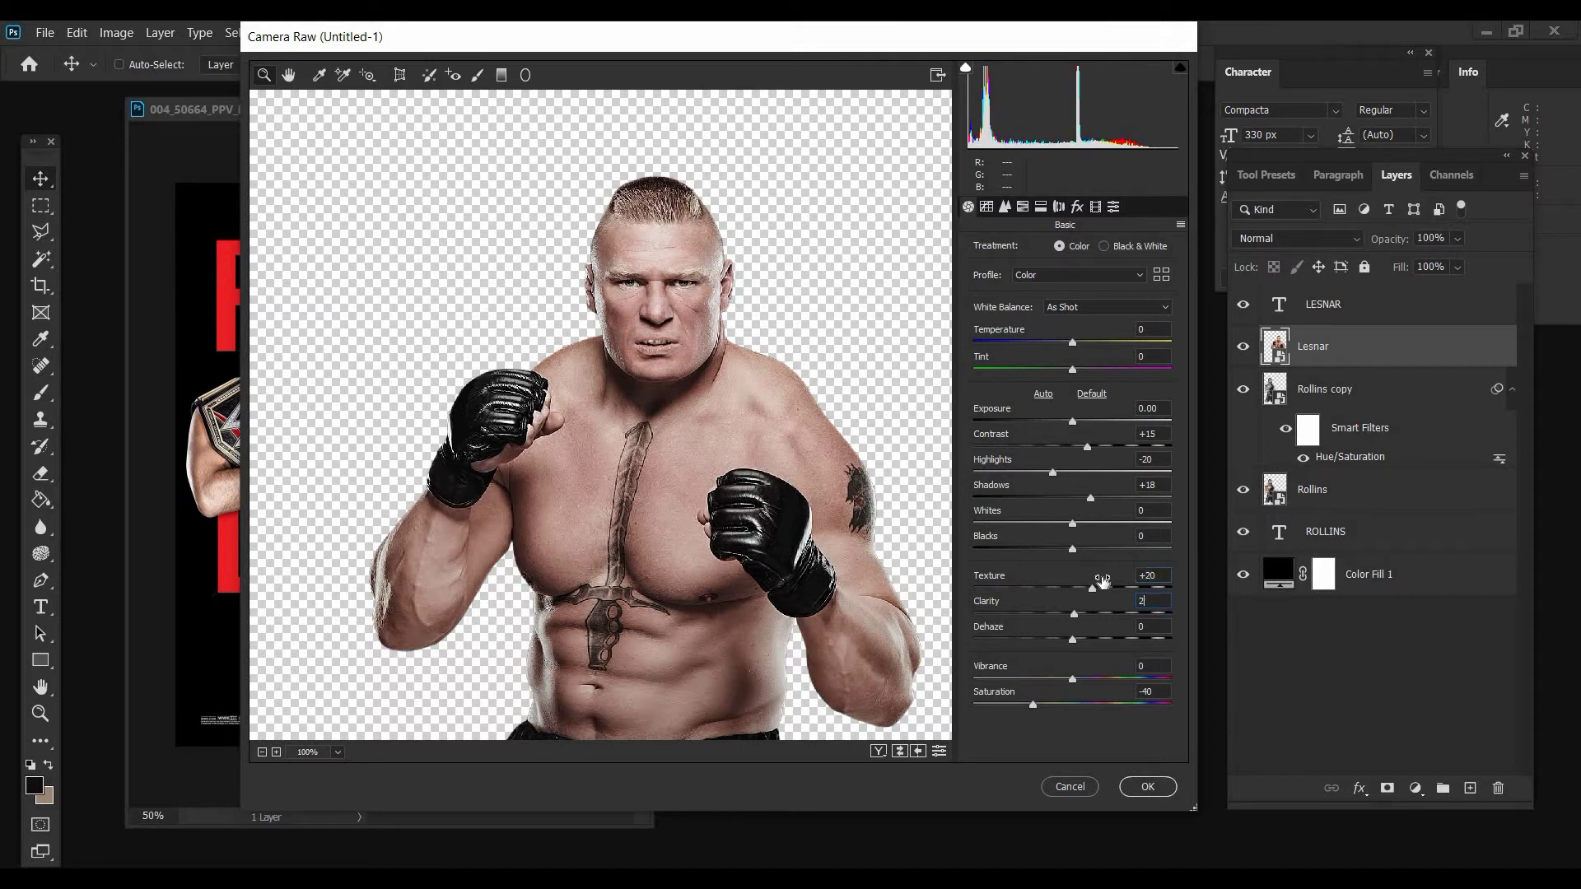
pyautogui.write('0')
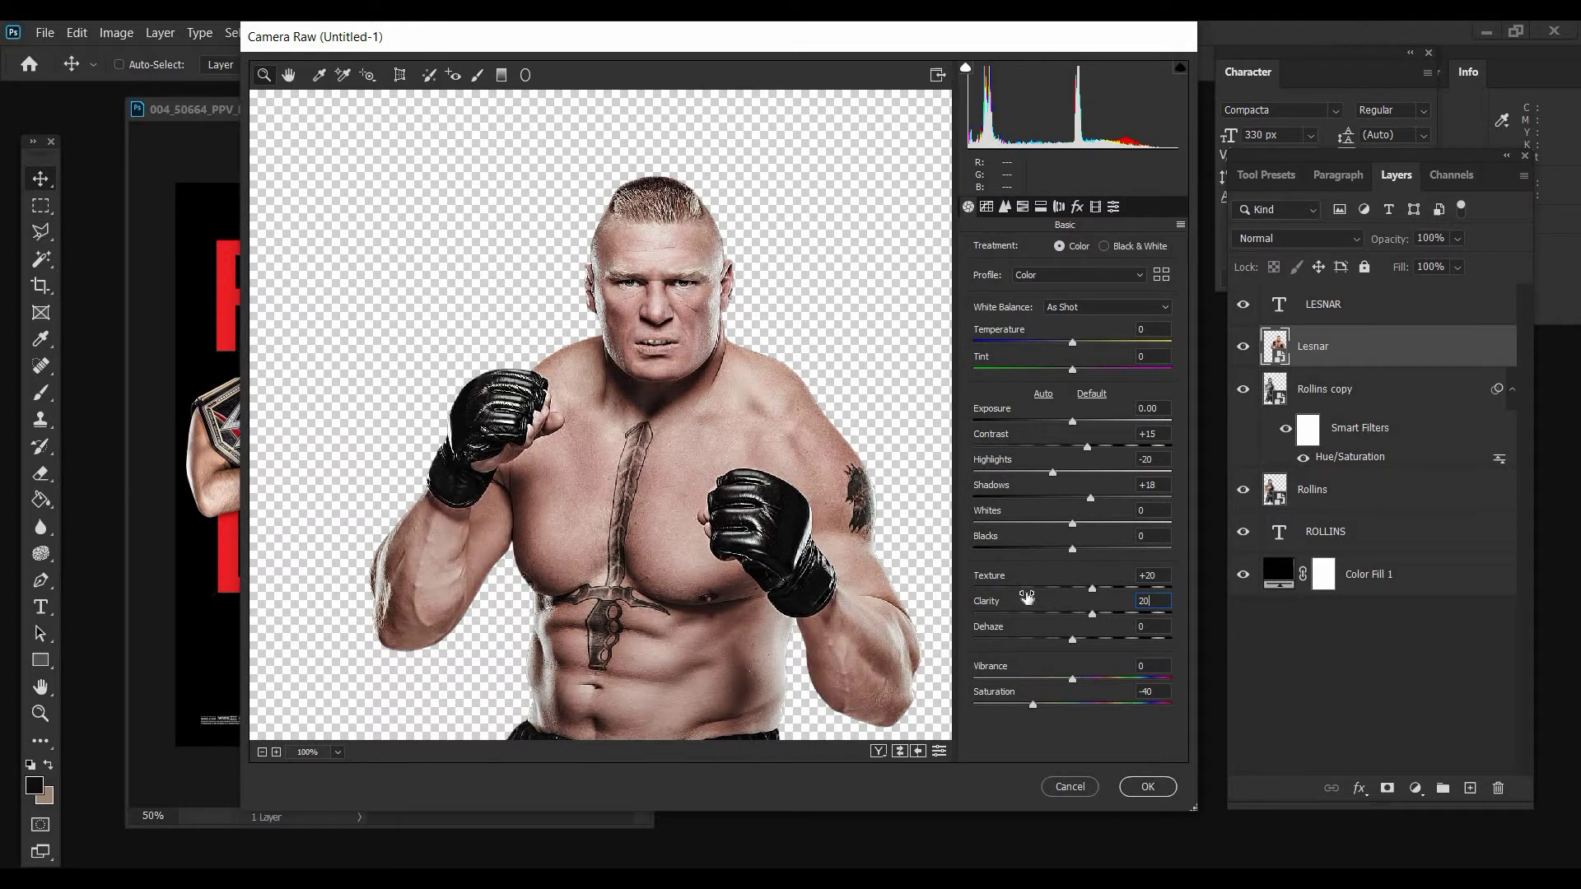
pyautogui.click(1143, 786)
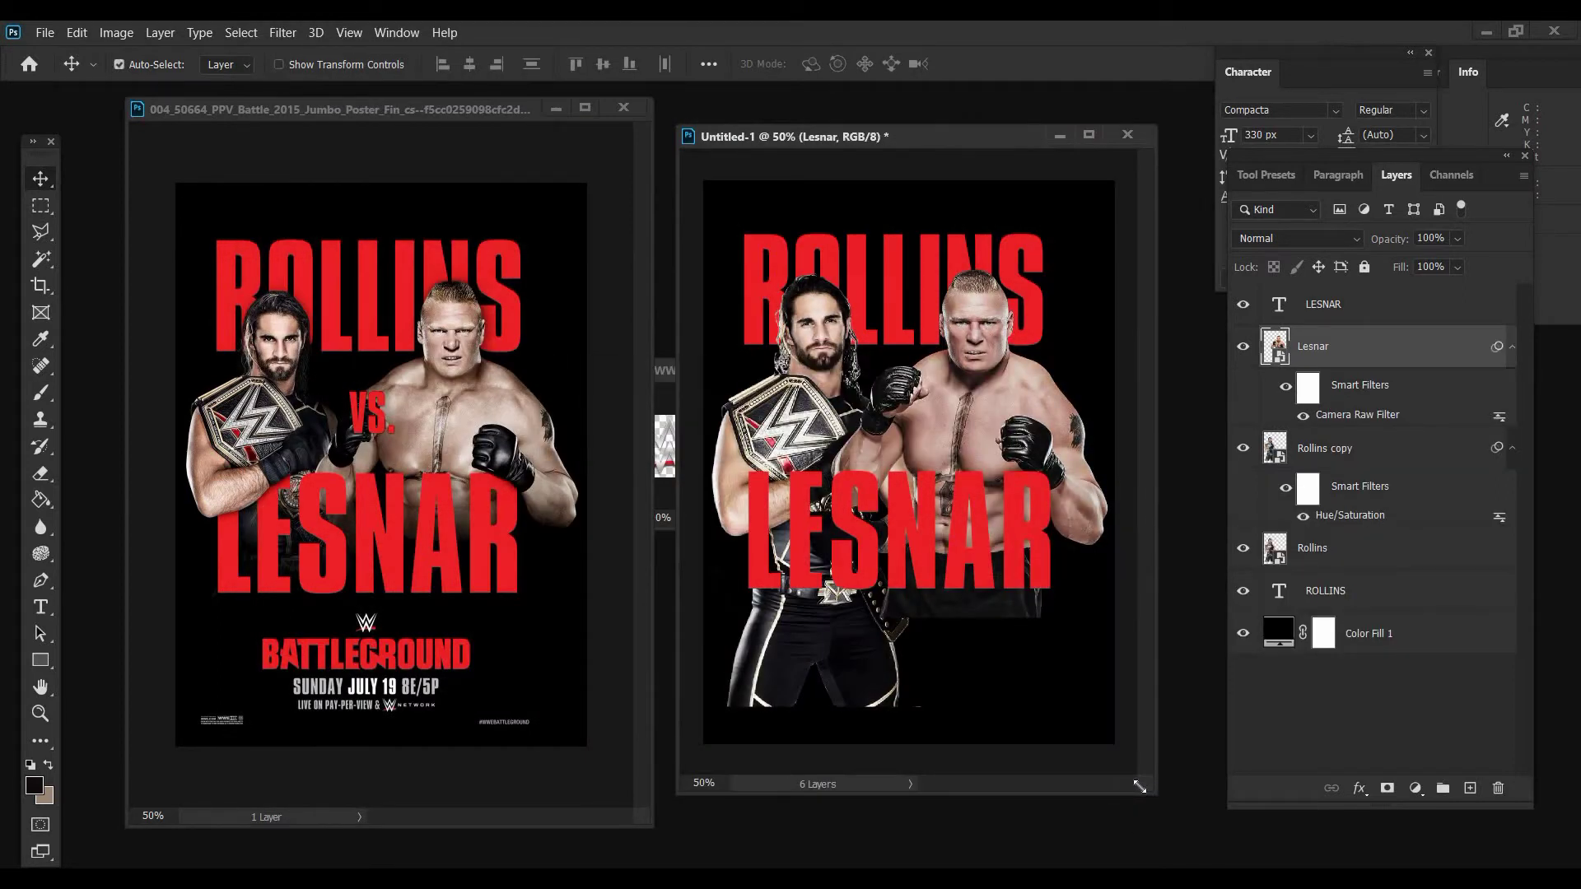
# Duplicate the Lesnar layer and fully desaturate the copy with Hue/Saturation at -100
pyautogui.hotkey('ctrl', 'j')
pyautogui.click(1285, 244)
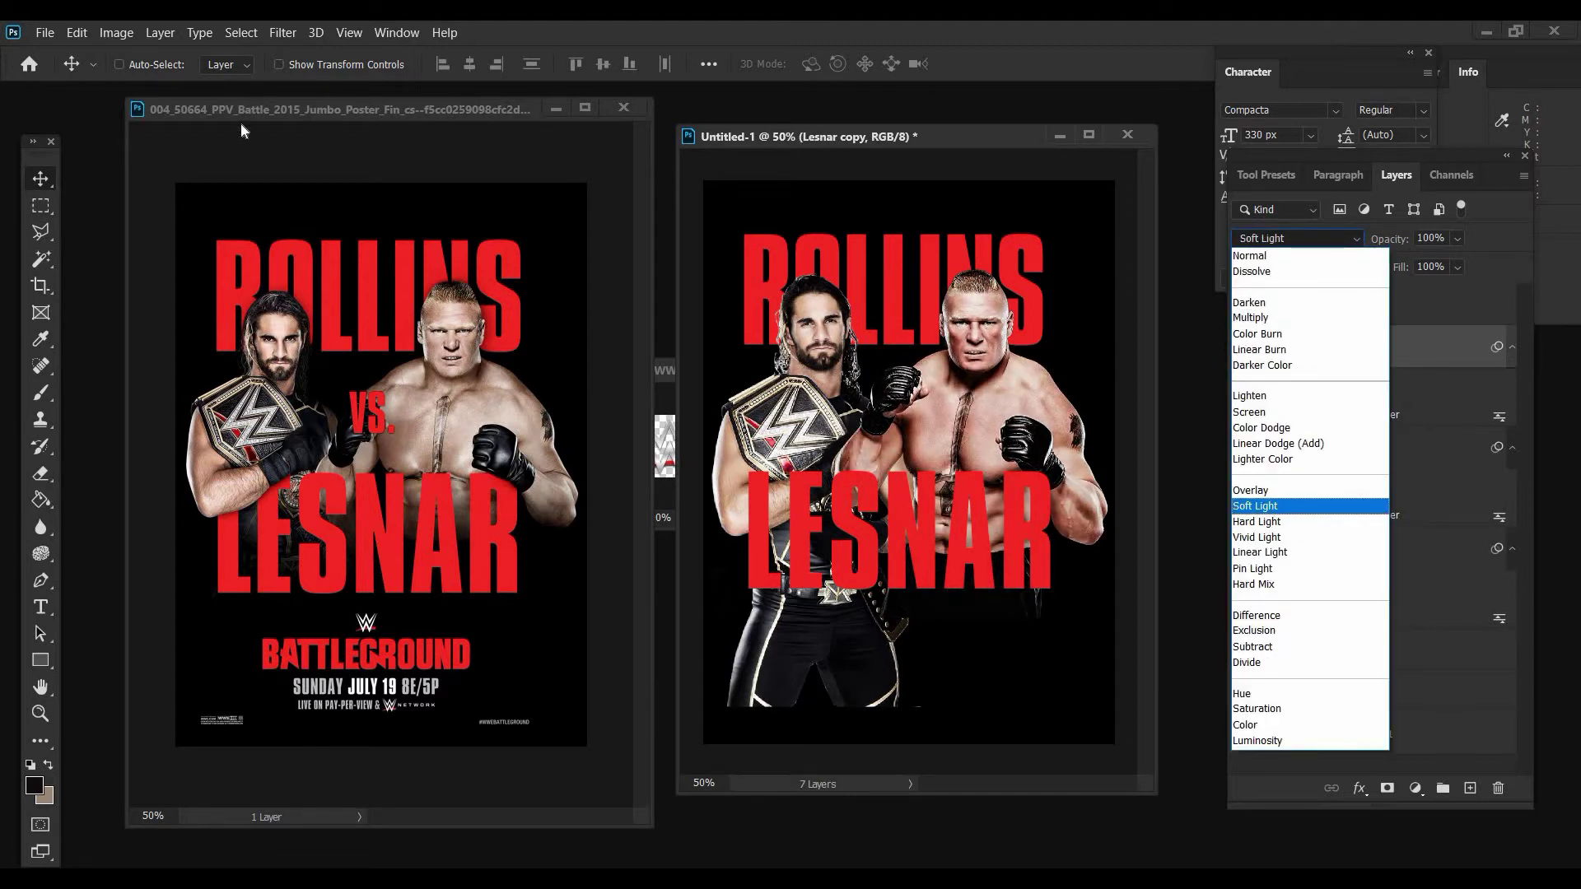
pyautogui.press('Return')
pyautogui.click(116, 32)
pyautogui.moveTo(222, 77)
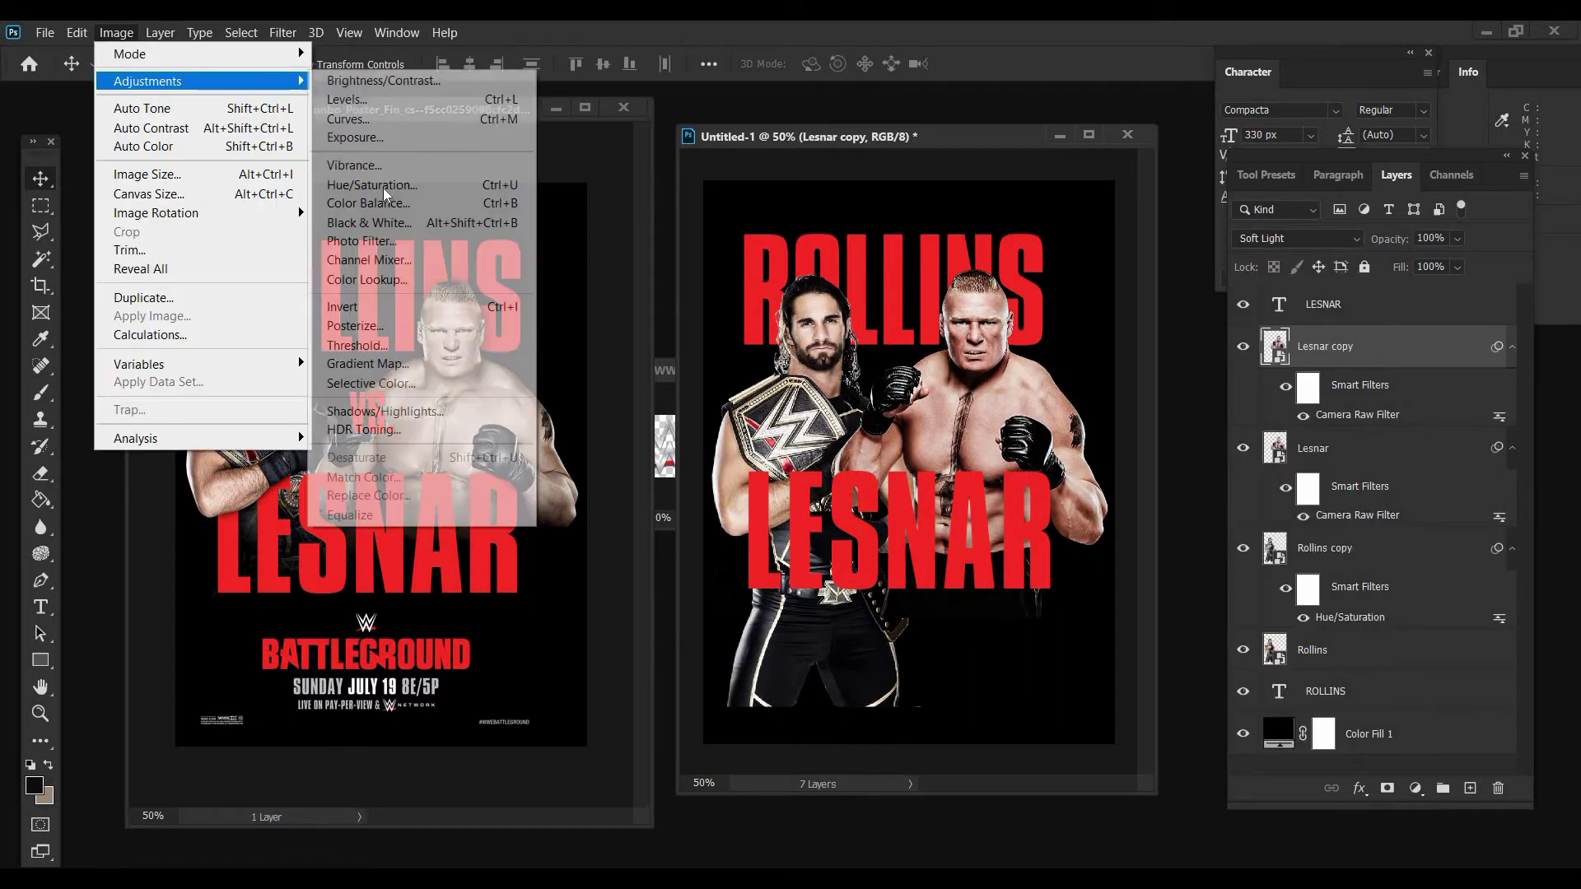
pyautogui.click(363, 187)
pyautogui.moveTo(997, 675); pyautogui.dragTo(978, 681)
pyautogui.hotkey('shift', 'Down')
pyautogui.click(1290, 523)
# Shift the original Lesnar layer's hue to +10 with a Hue/Saturation adjustment
pyautogui.click(1301, 499)
pyautogui.click(116, 32)
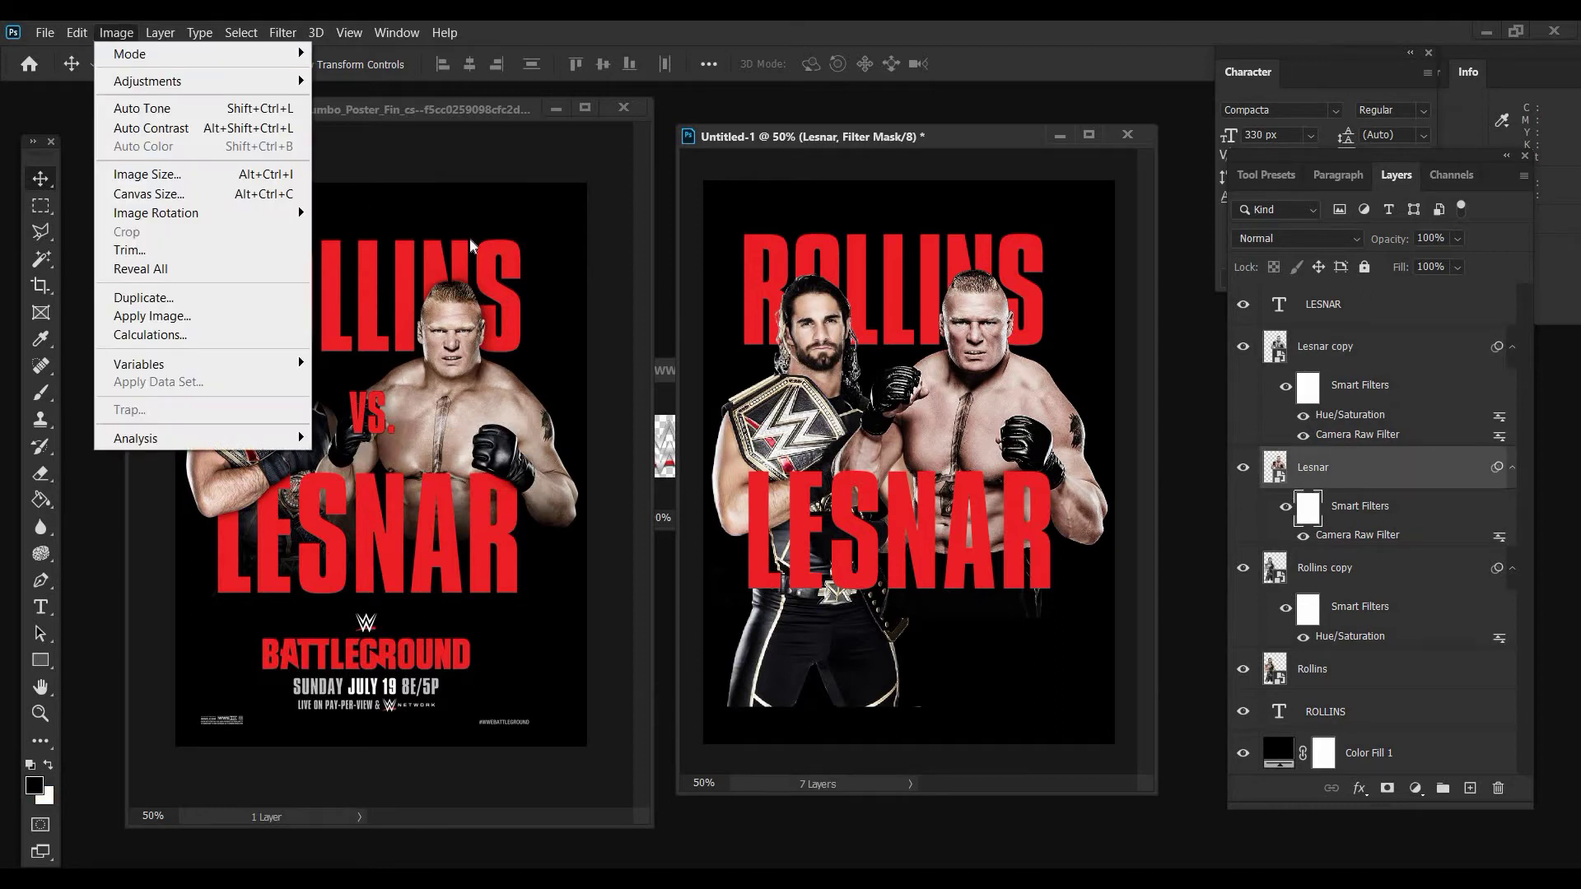
pyautogui.click(331, 115)
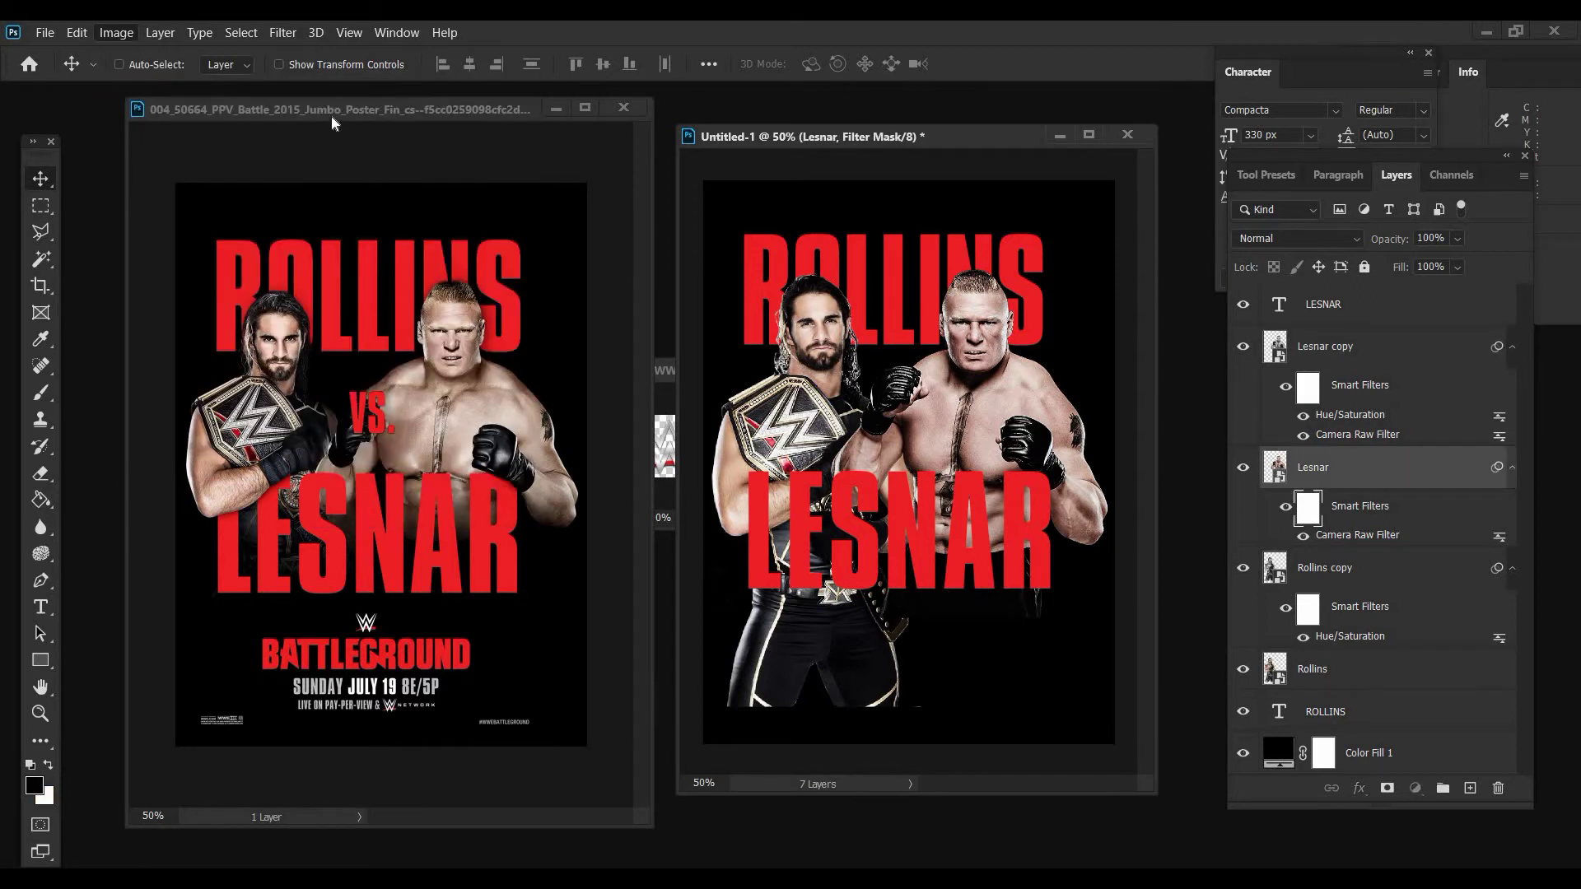
pyautogui.click(116, 32)
pyautogui.moveTo(164, 81)
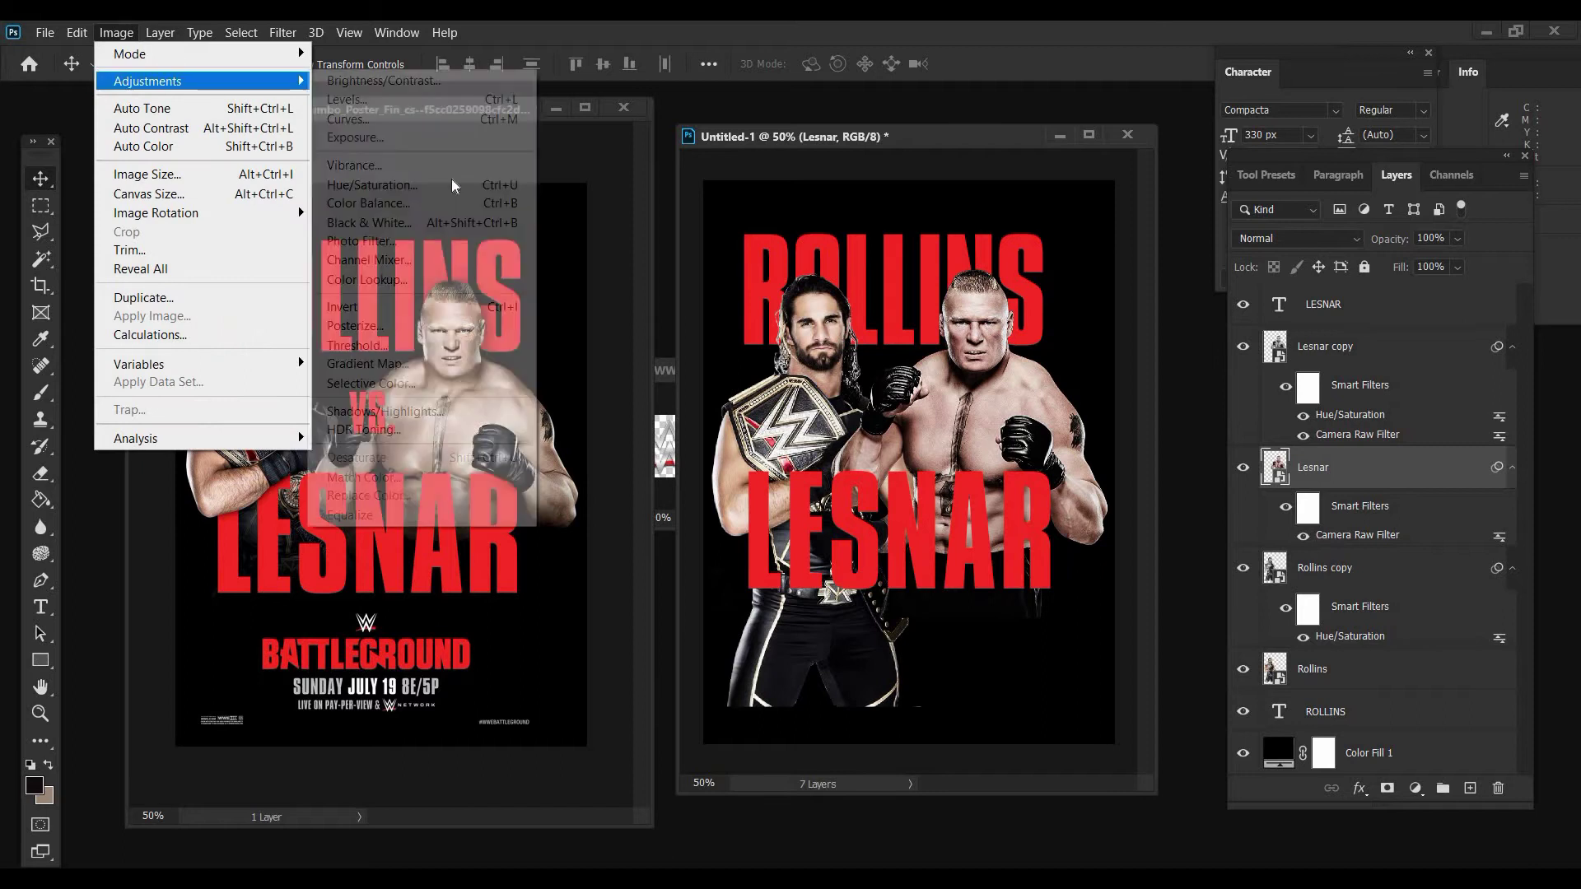
pyautogui.click(451, 184)
pyautogui.moveTo(1081, 634); pyautogui.dragTo(1084, 635)
pyautogui.moveTo(1070, 493); pyautogui.dragTo(530, 466)
pyautogui.moveTo(587, 616); pyautogui.dragTo(590, 617)
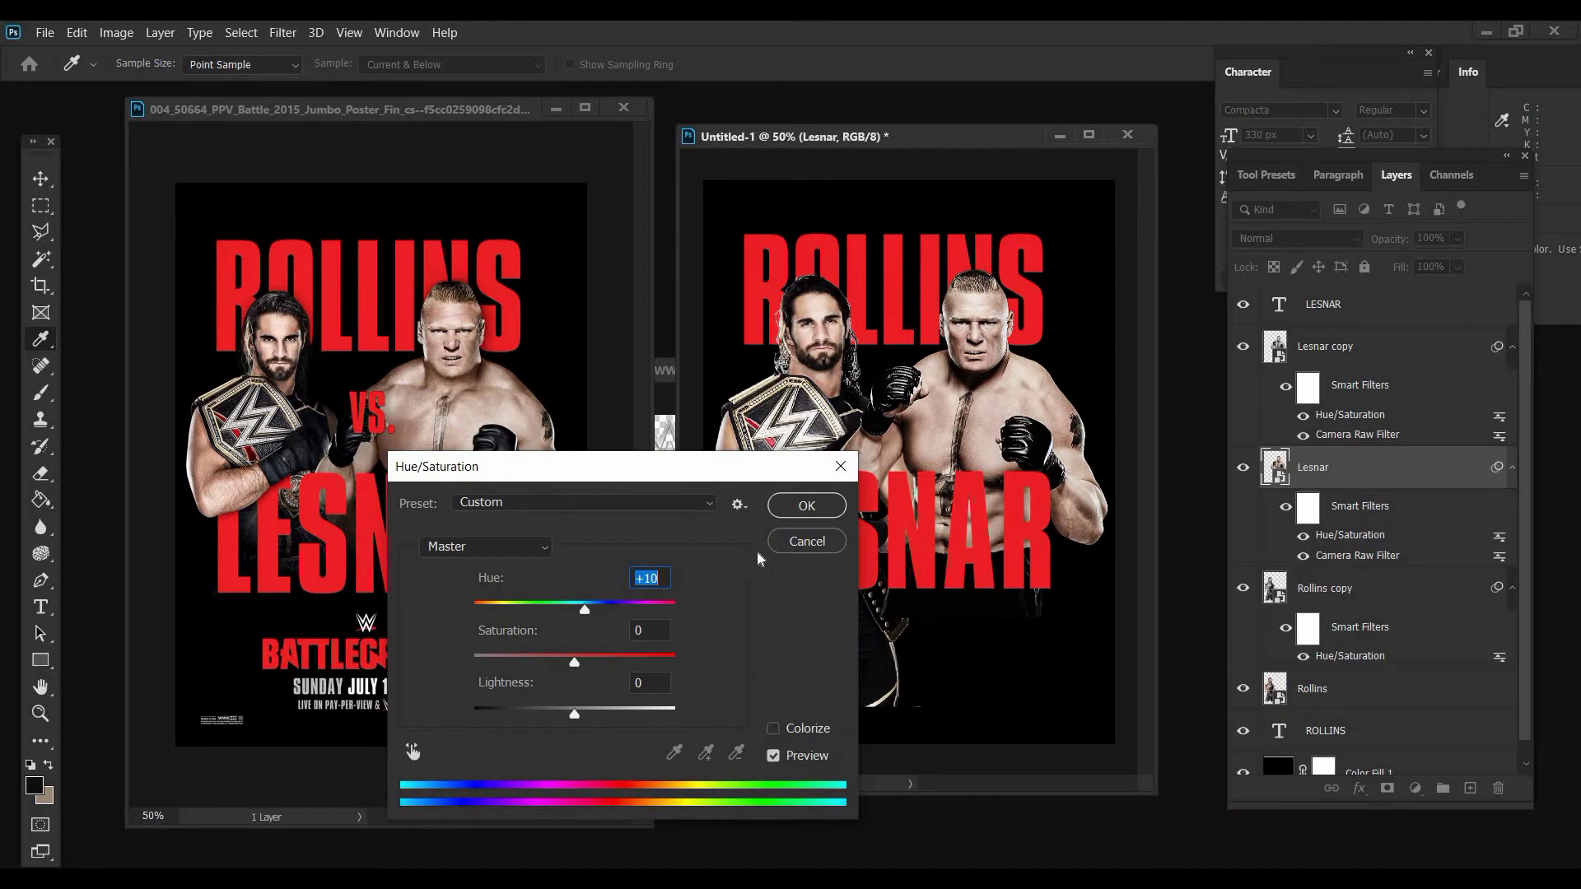
pyautogui.press('Return')
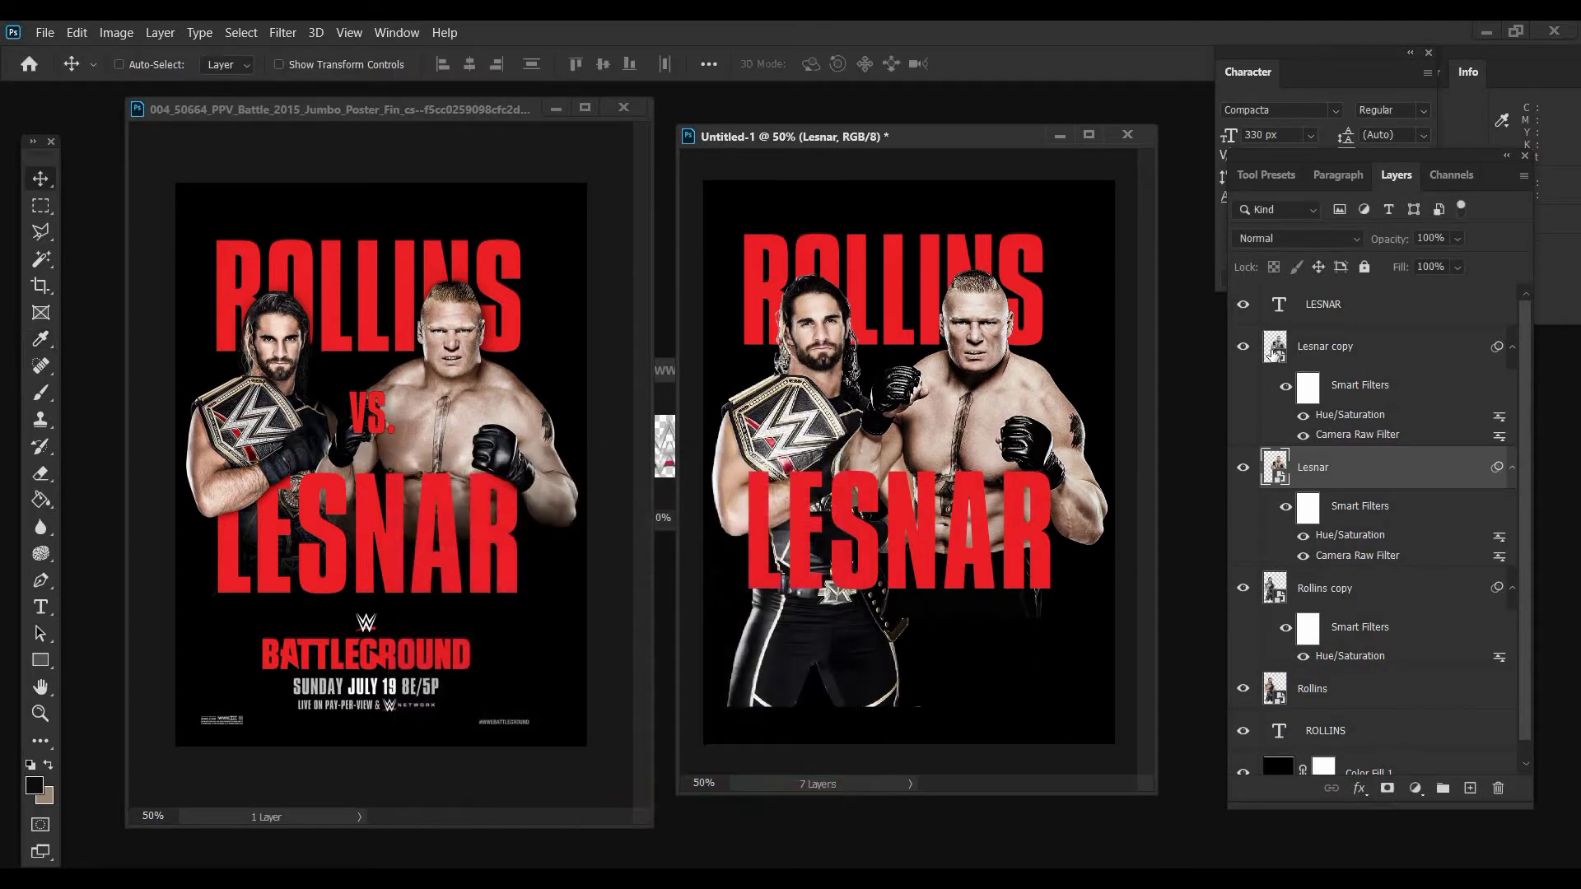
# Set the Lesnar copy layer's blend mode to Overlay
pyautogui.click(1284, 350)
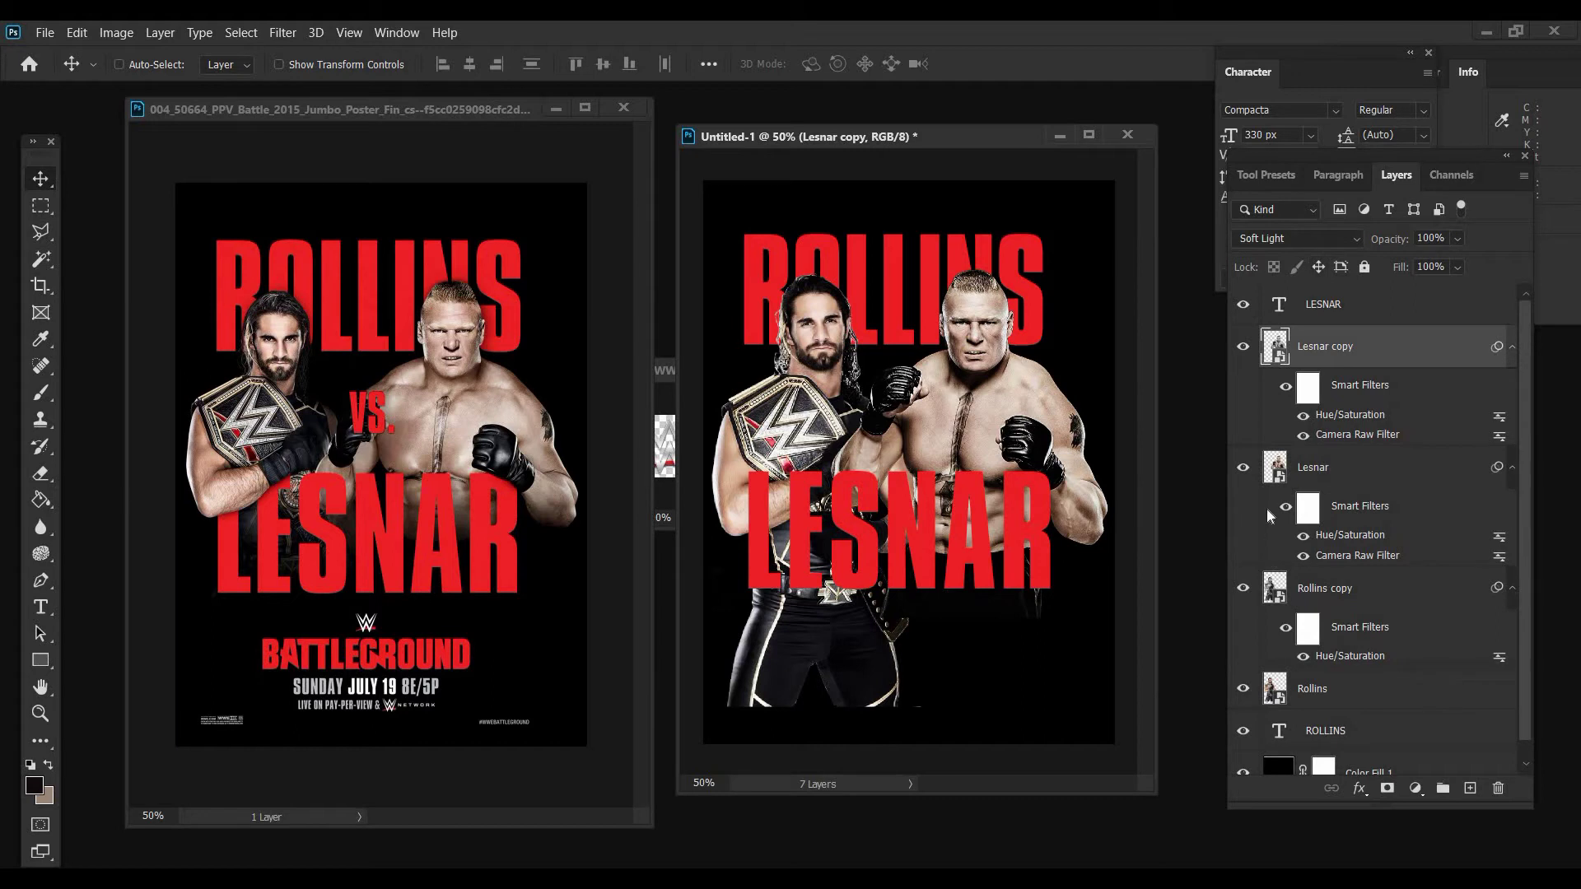
pyautogui.click(1296, 238)
pyautogui.click(1284, 488)
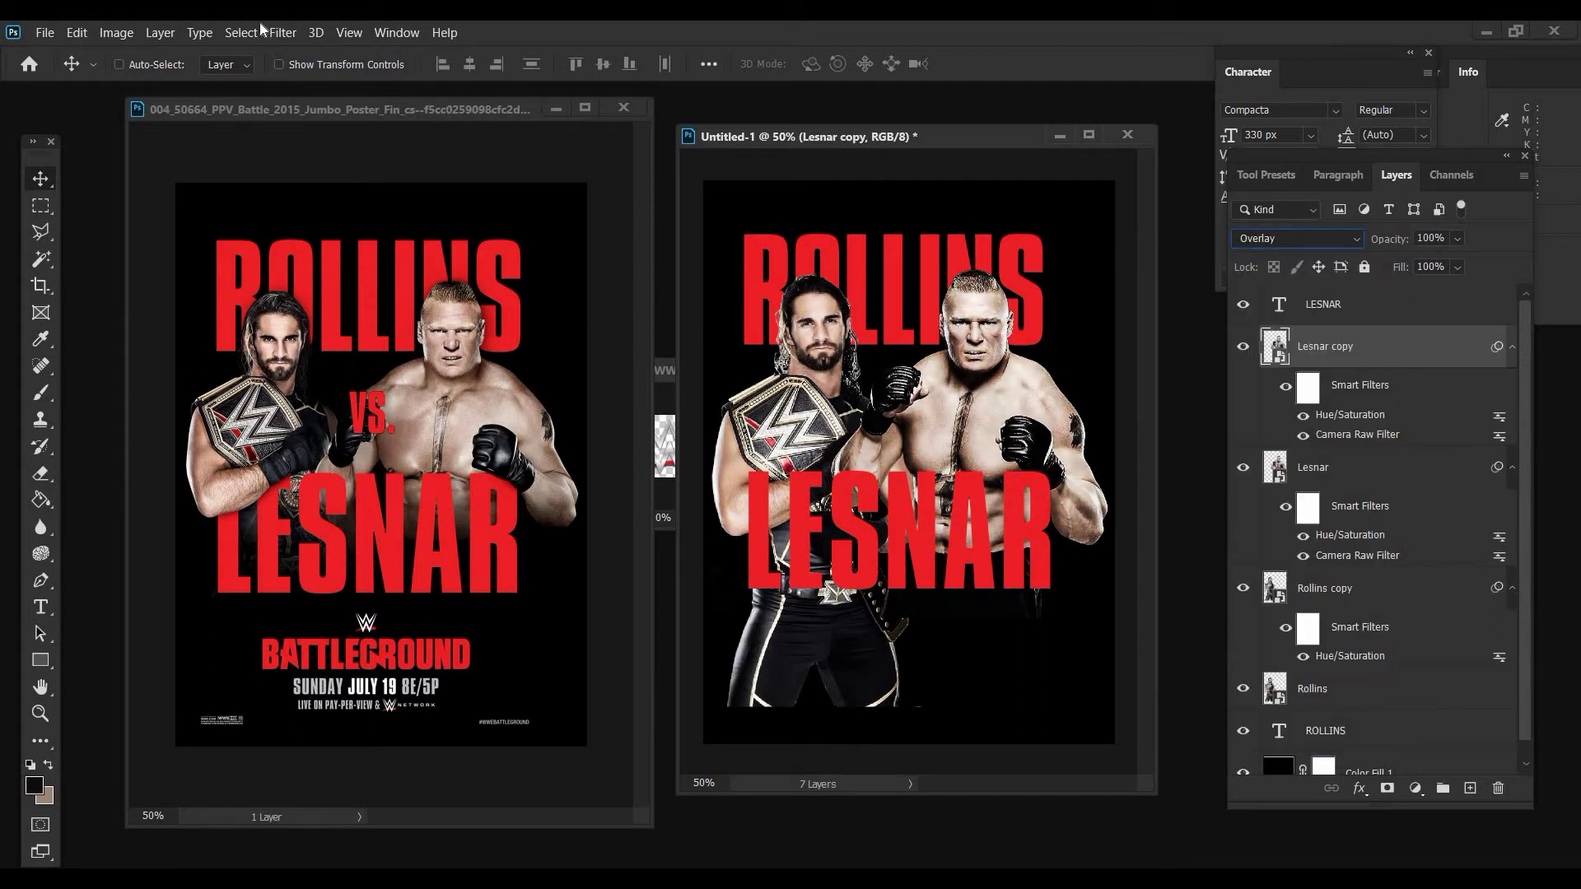
pyautogui.click(251, 32)
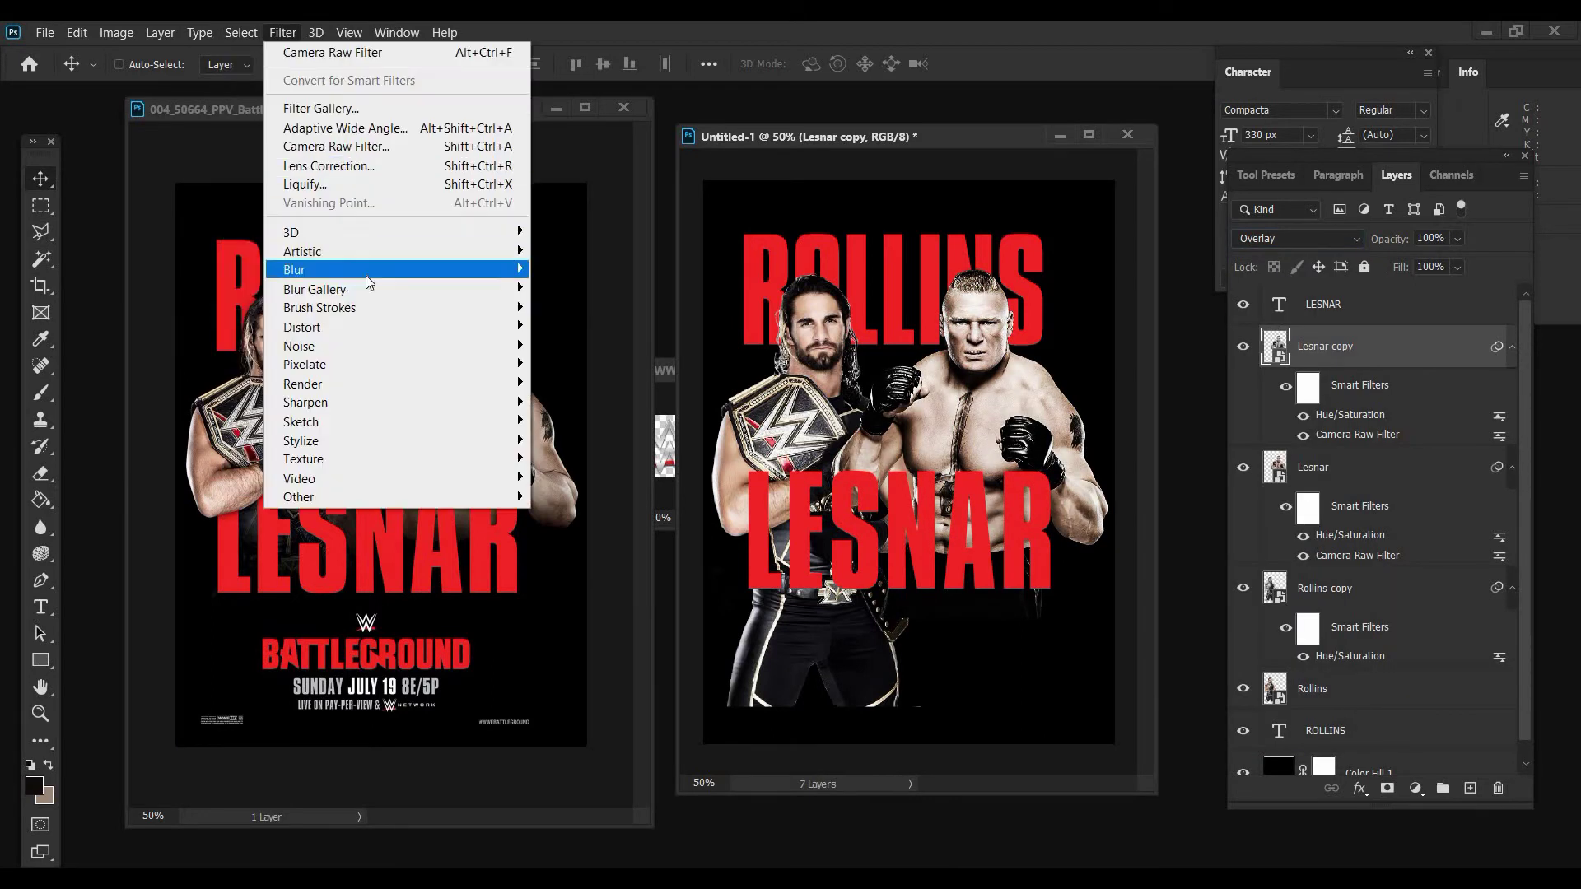
# Give Lesnar copy a slight Gaussian Blur and lower its opacity to 70%
pyautogui.moveTo(365, 270)
pyautogui.click(606, 344)
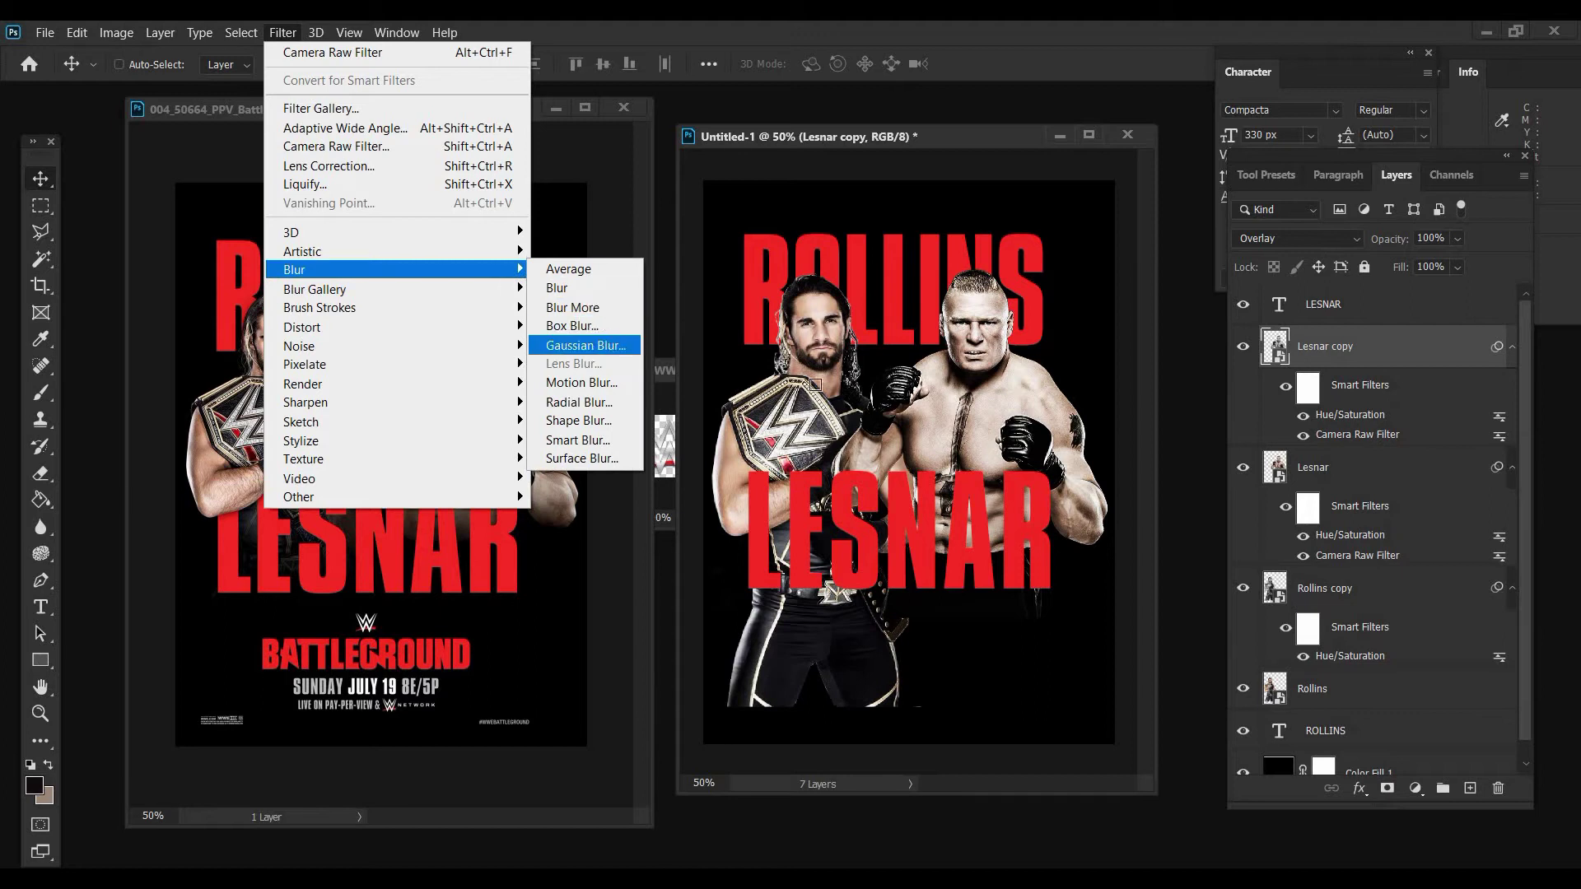
pyautogui.moveTo(1161, 667); pyautogui.dragTo(1146, 669)
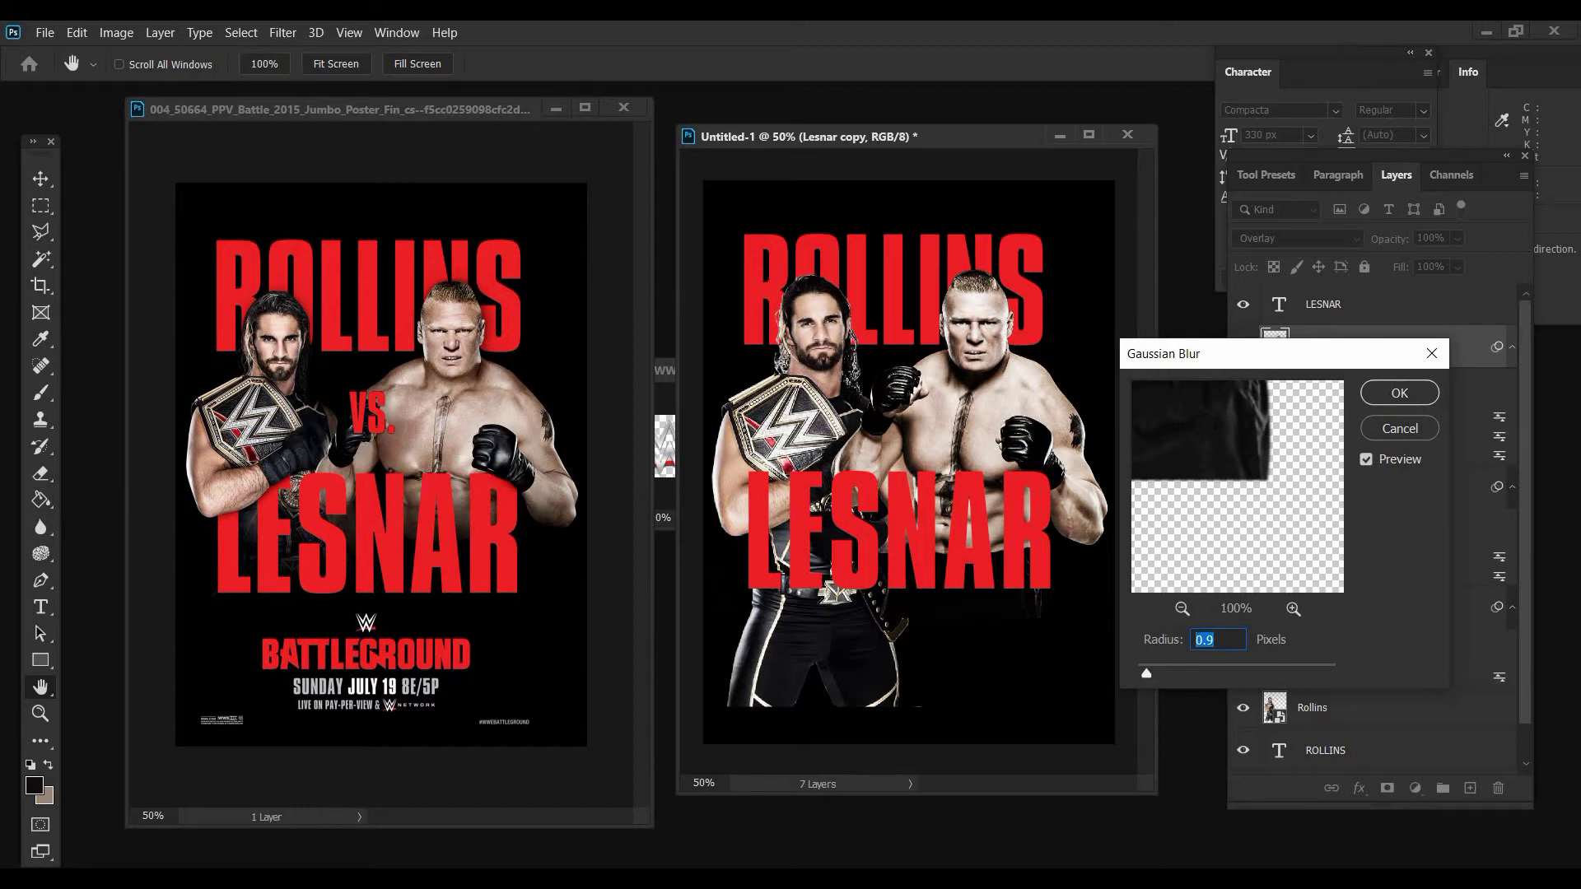
pyautogui.press('Return')
pyautogui.click(1457, 238)
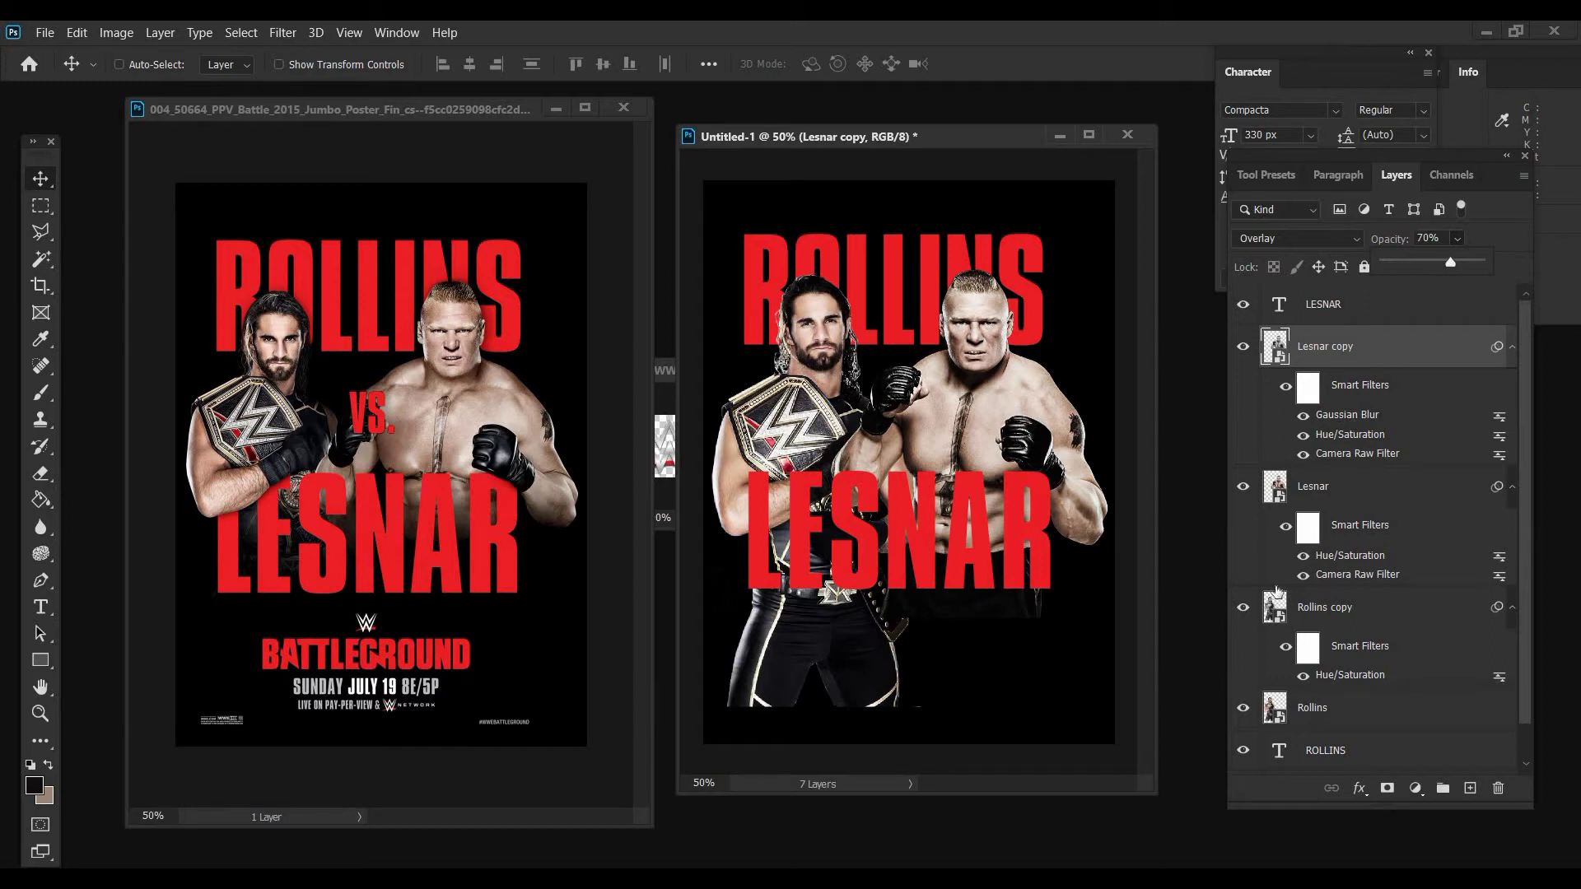
# Blur Rollins copy with a 1.6 px Gaussian Blur and lower its opacity to 75%
pyautogui.click(1309, 613)
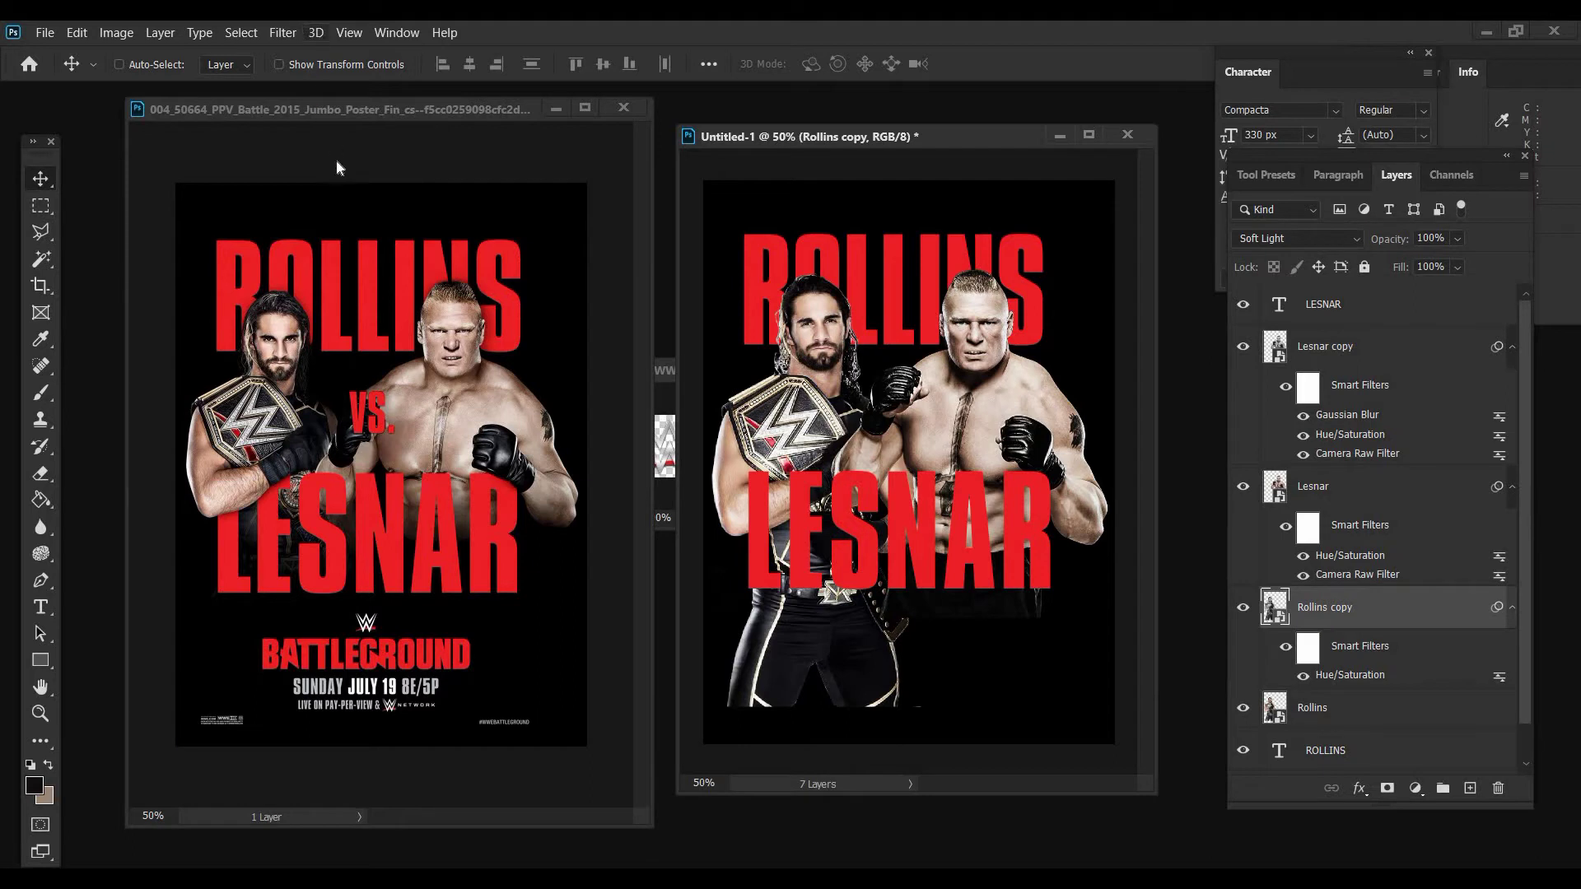
pyautogui.click(282, 32)
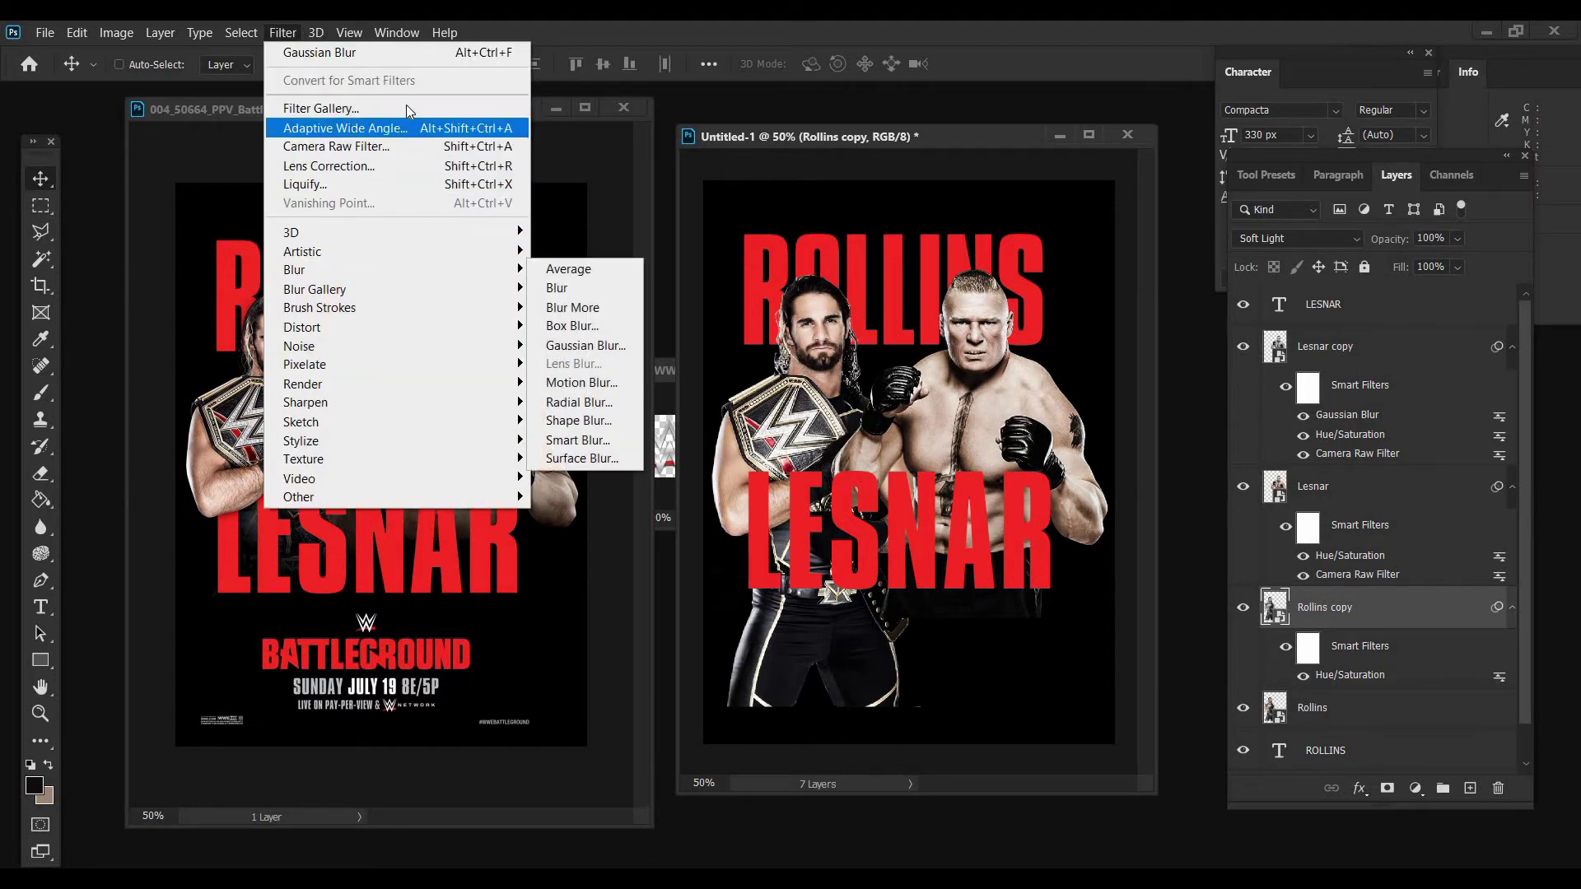
pyautogui.click(354, 52)
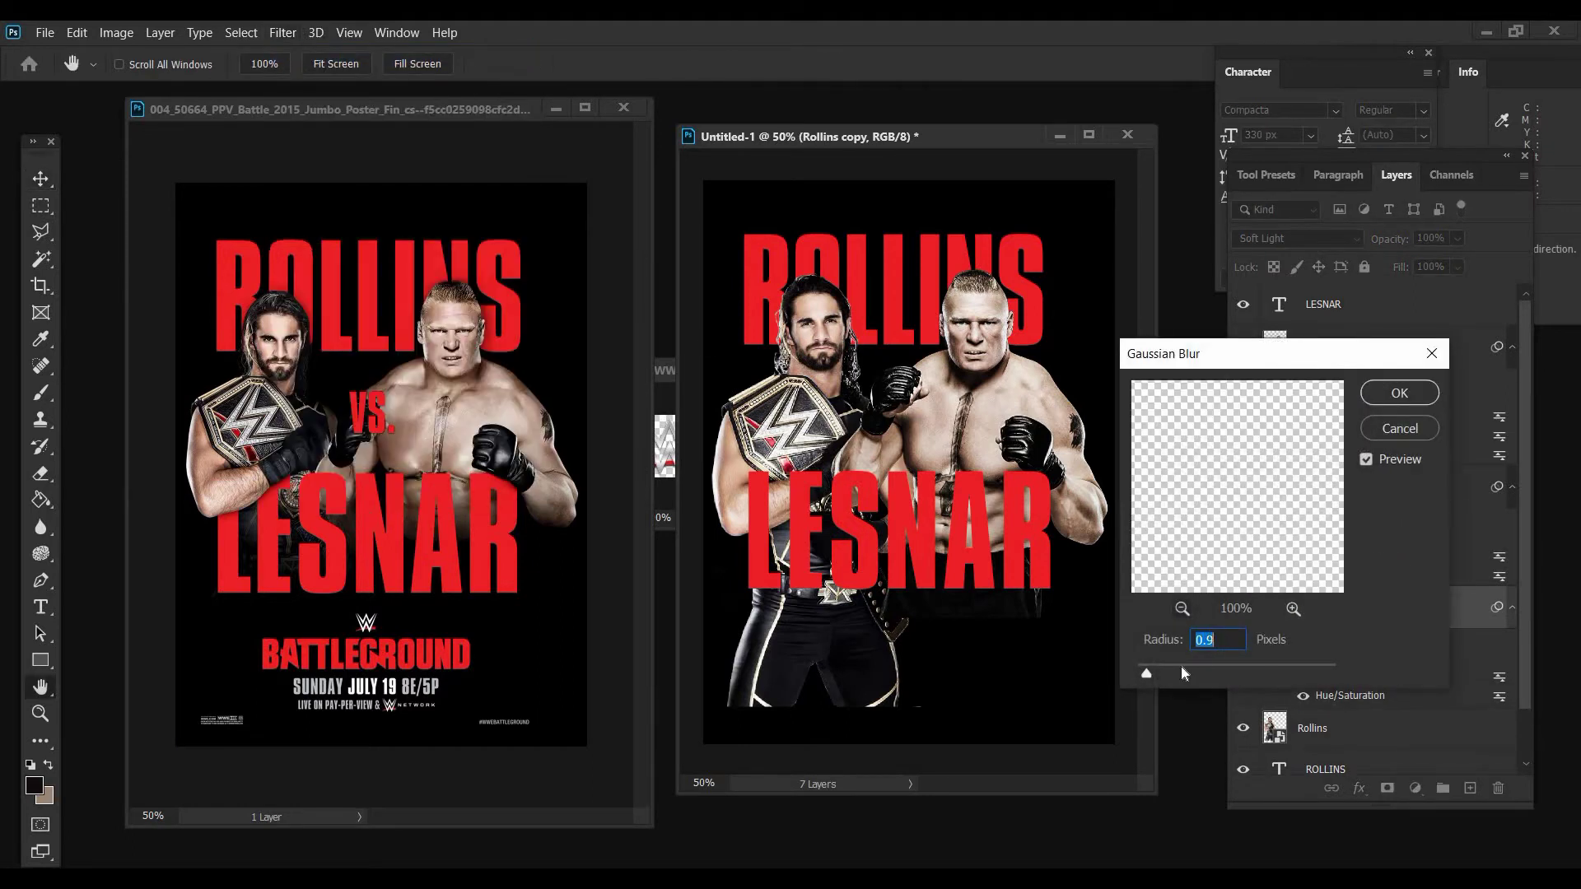
pyautogui.click(1154, 670)
pyautogui.press('Return')
pyautogui.click(1456, 239)
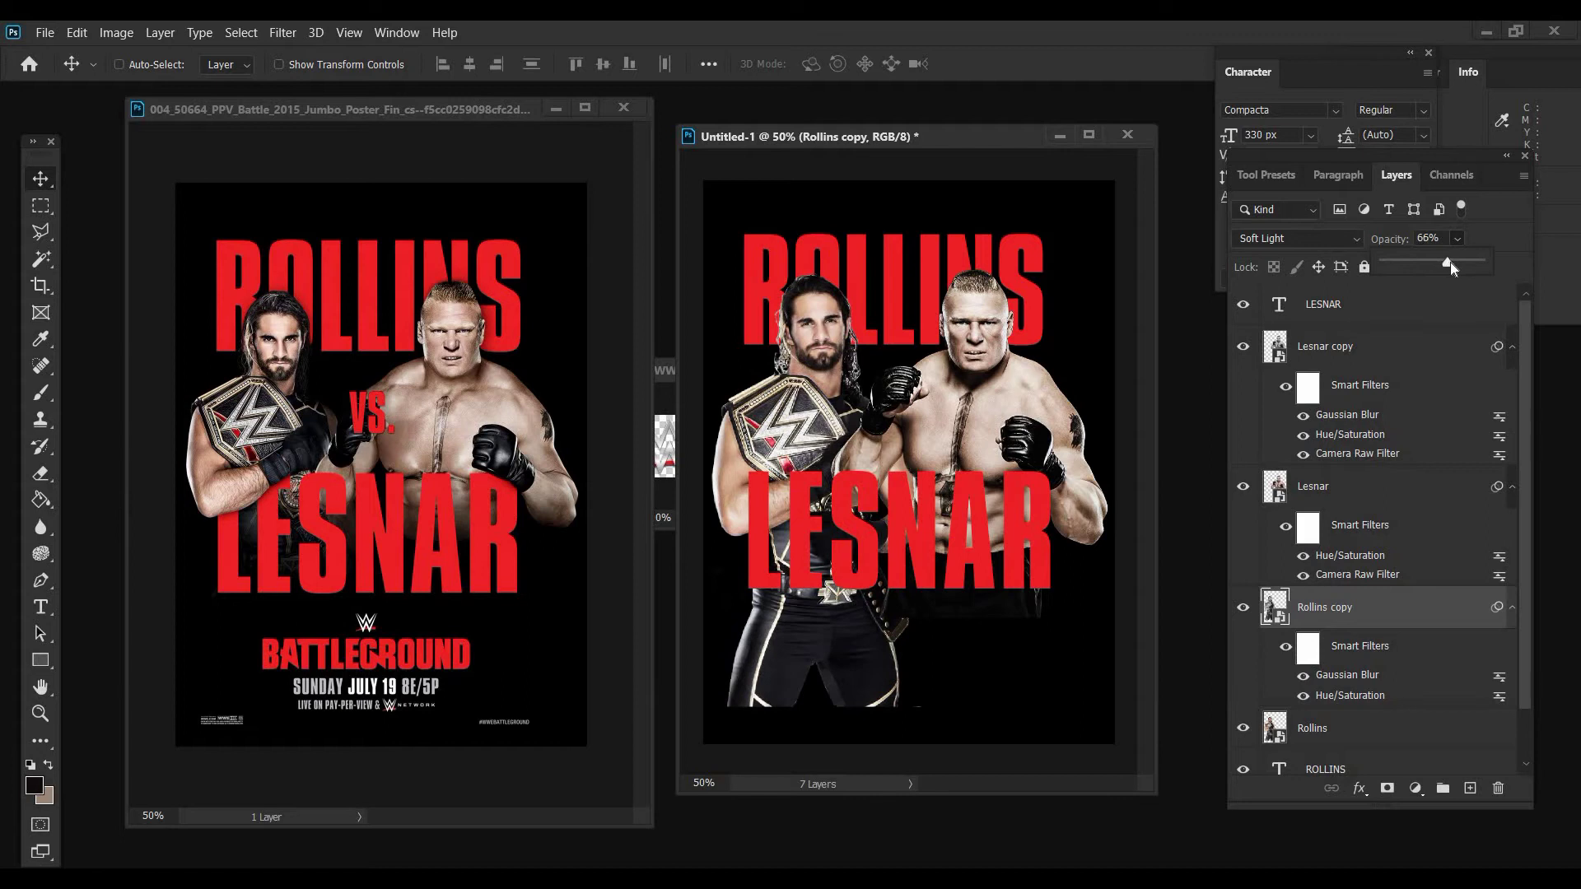
pyautogui.moveTo(1455, 261); pyautogui.dragTo(1460, 261)
pyautogui.press('Return')
# Raise the Rollins layer's contrast to 36 with Brightness/Contrast
pyautogui.hotkey('alt', '[')
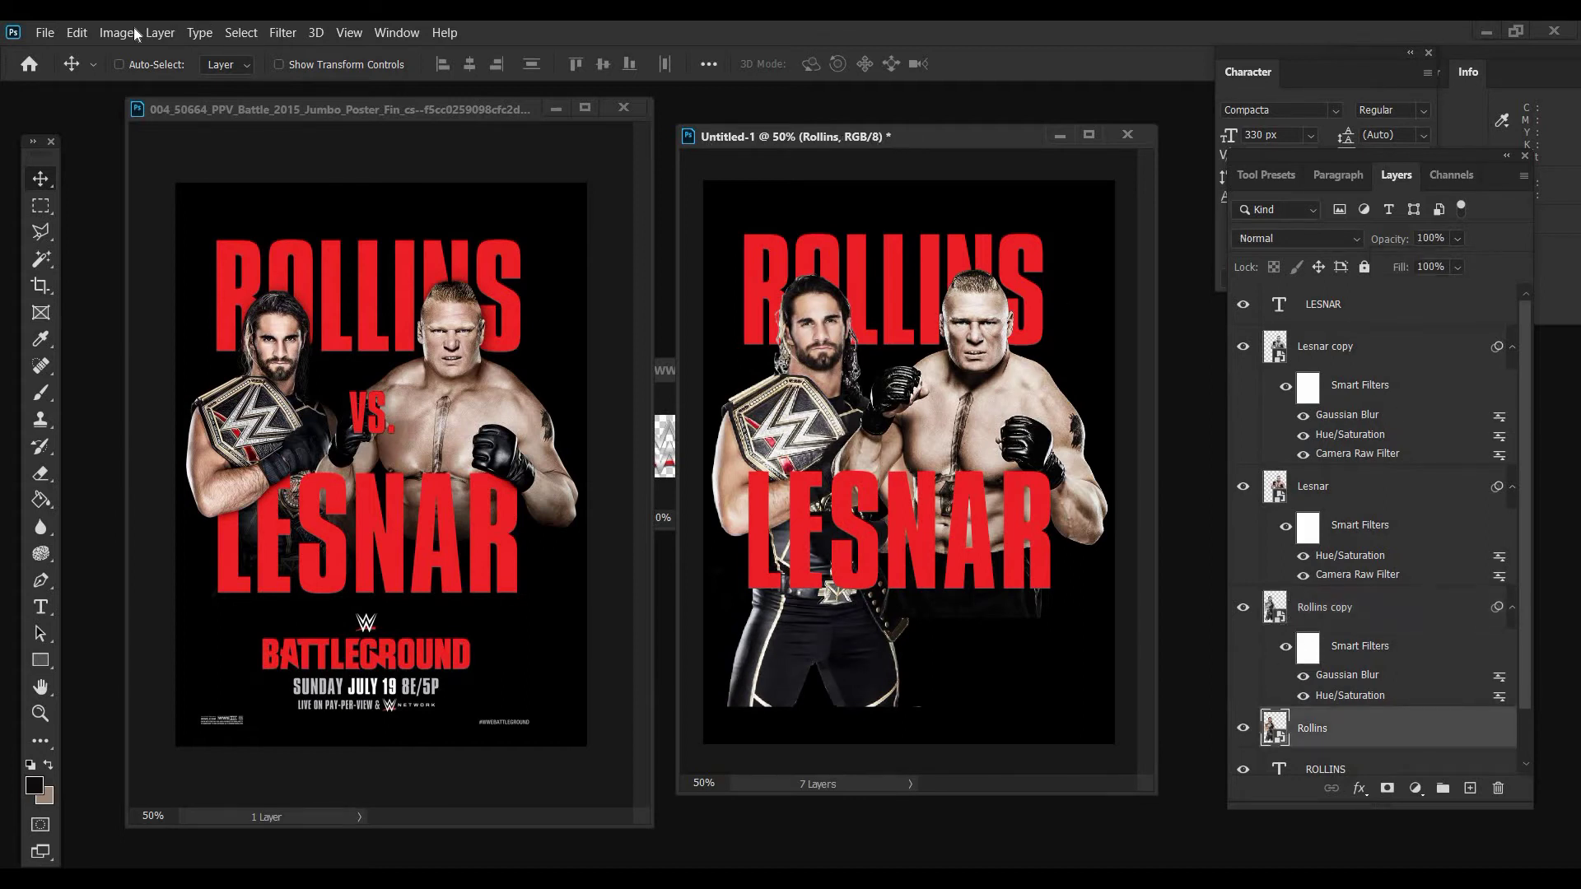
pyautogui.click(116, 32)
pyautogui.moveTo(156, 77)
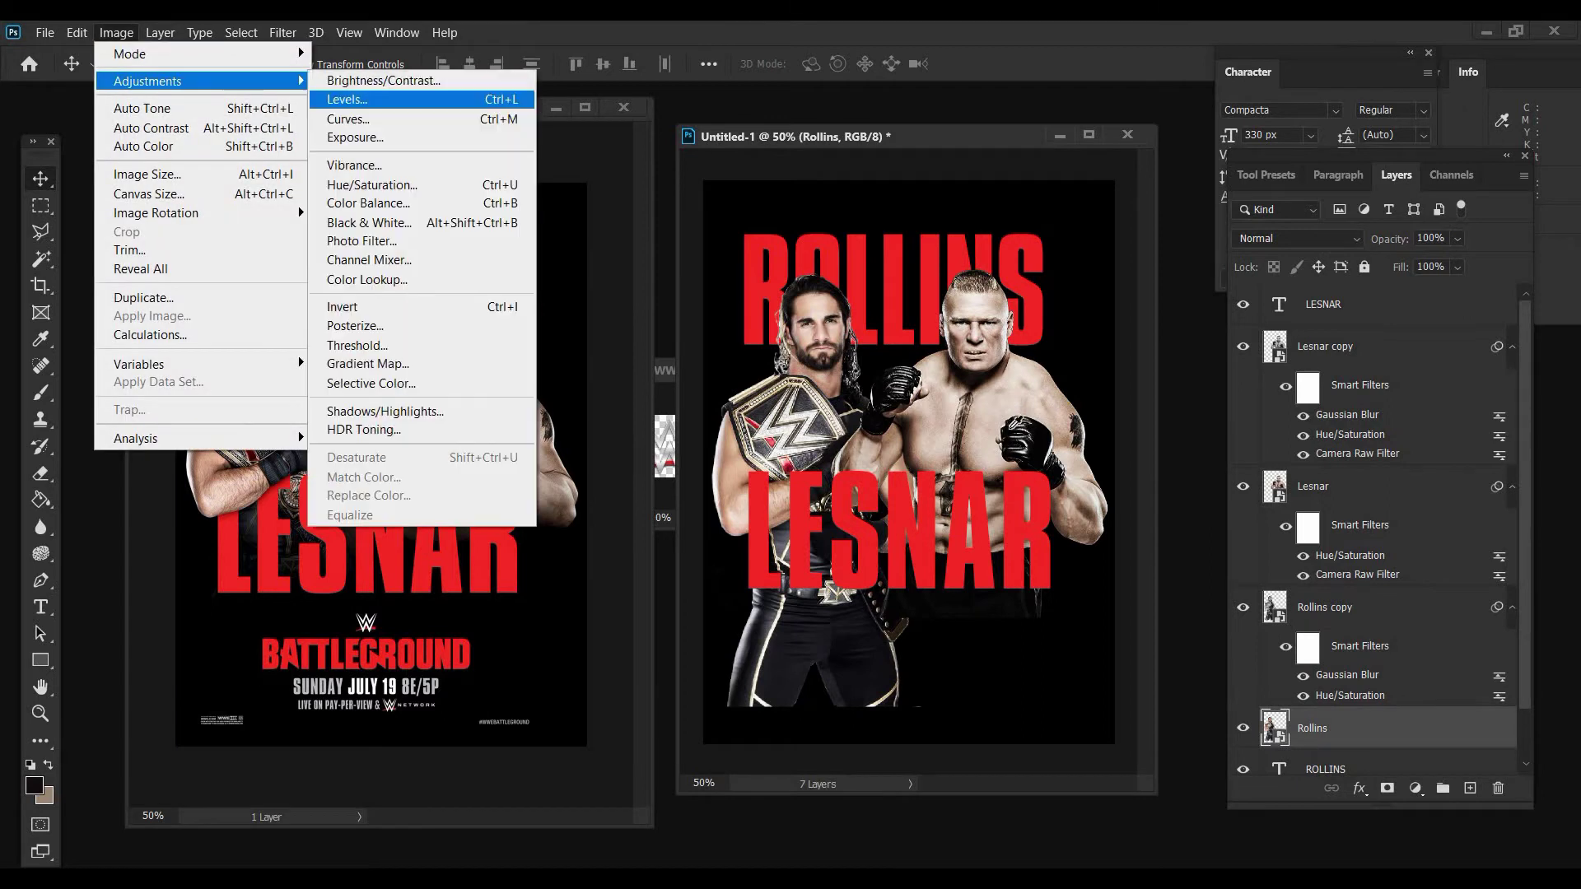
pyautogui.click(393, 75)
pyautogui.click(1351, 438)
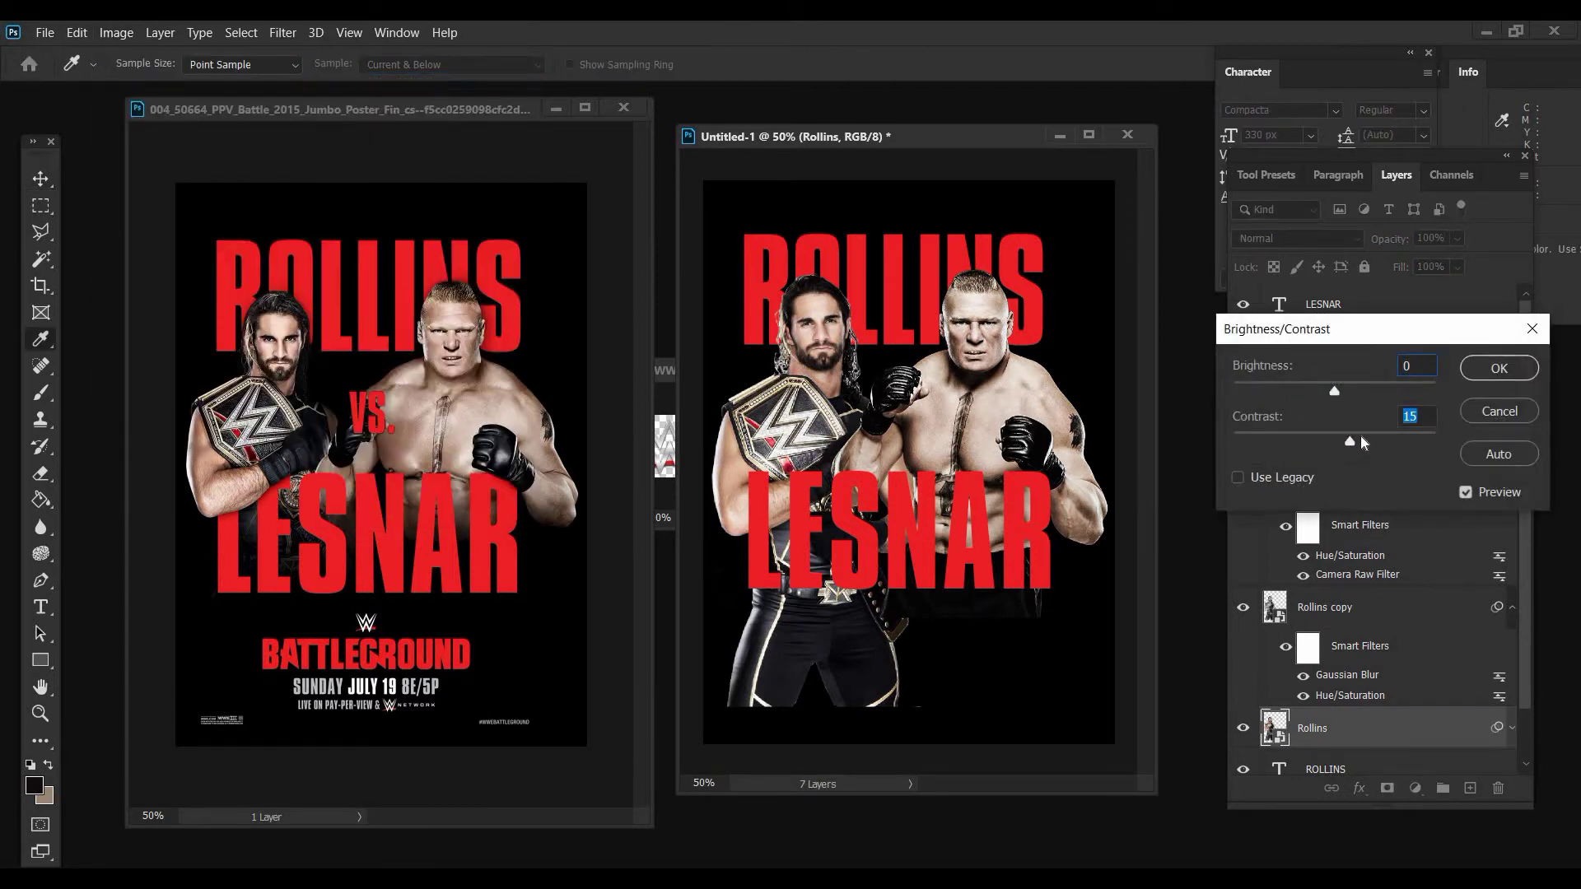
pyautogui.click(1371, 437)
pyautogui.click(1474, 364)
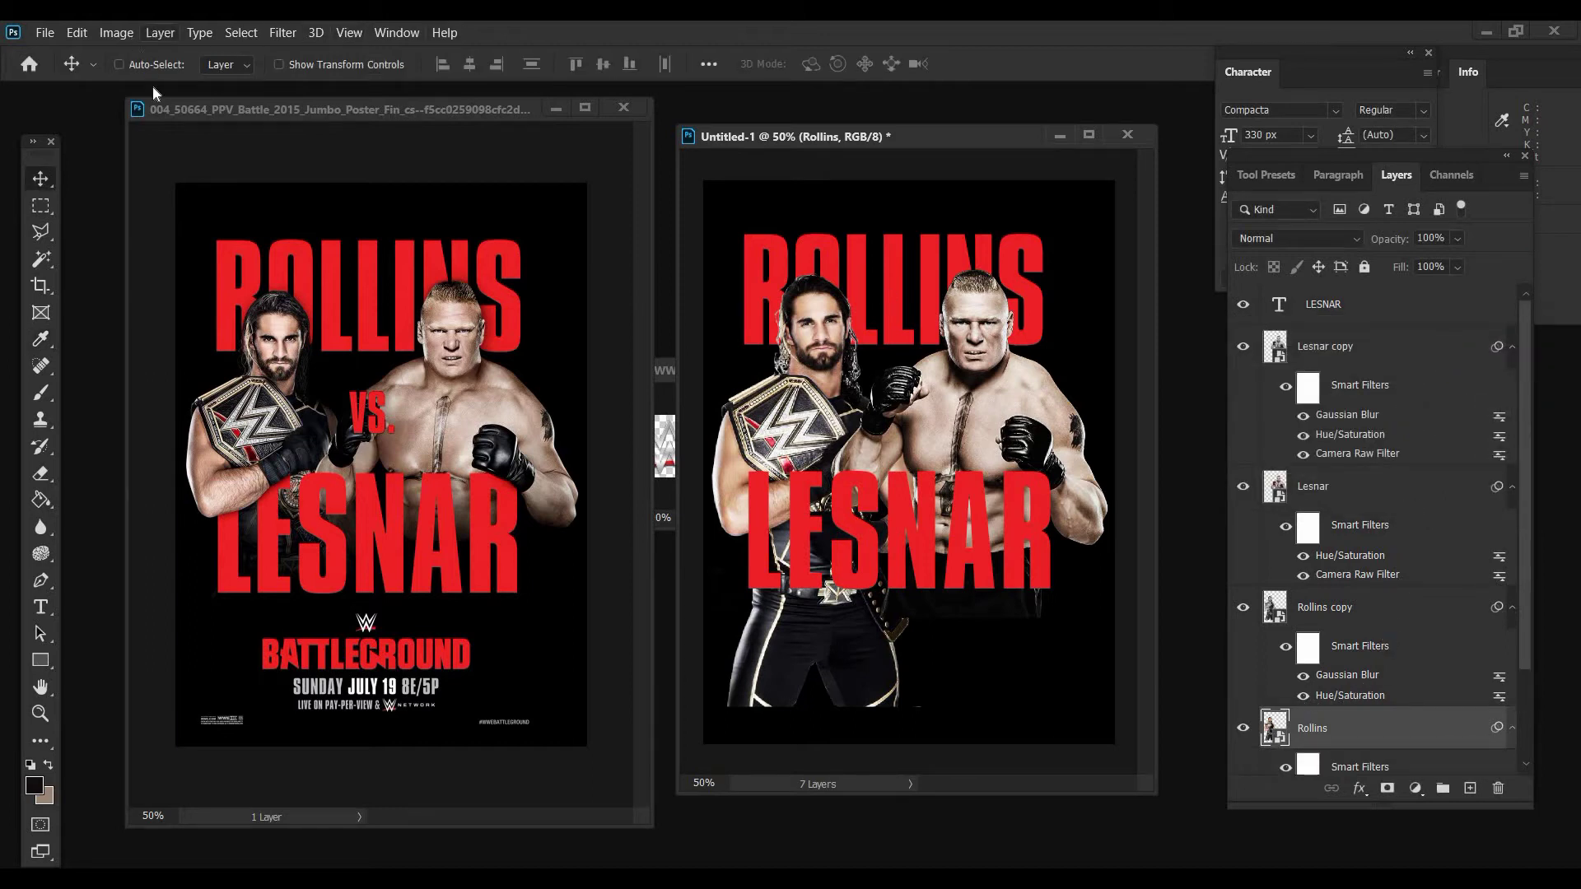
# Lower the Rollins layer's saturation to -22 with Hue/Saturation
pyautogui.click(116, 32)
pyautogui.moveTo(206, 80)
pyautogui.press('Up')
pyautogui.press('Return')
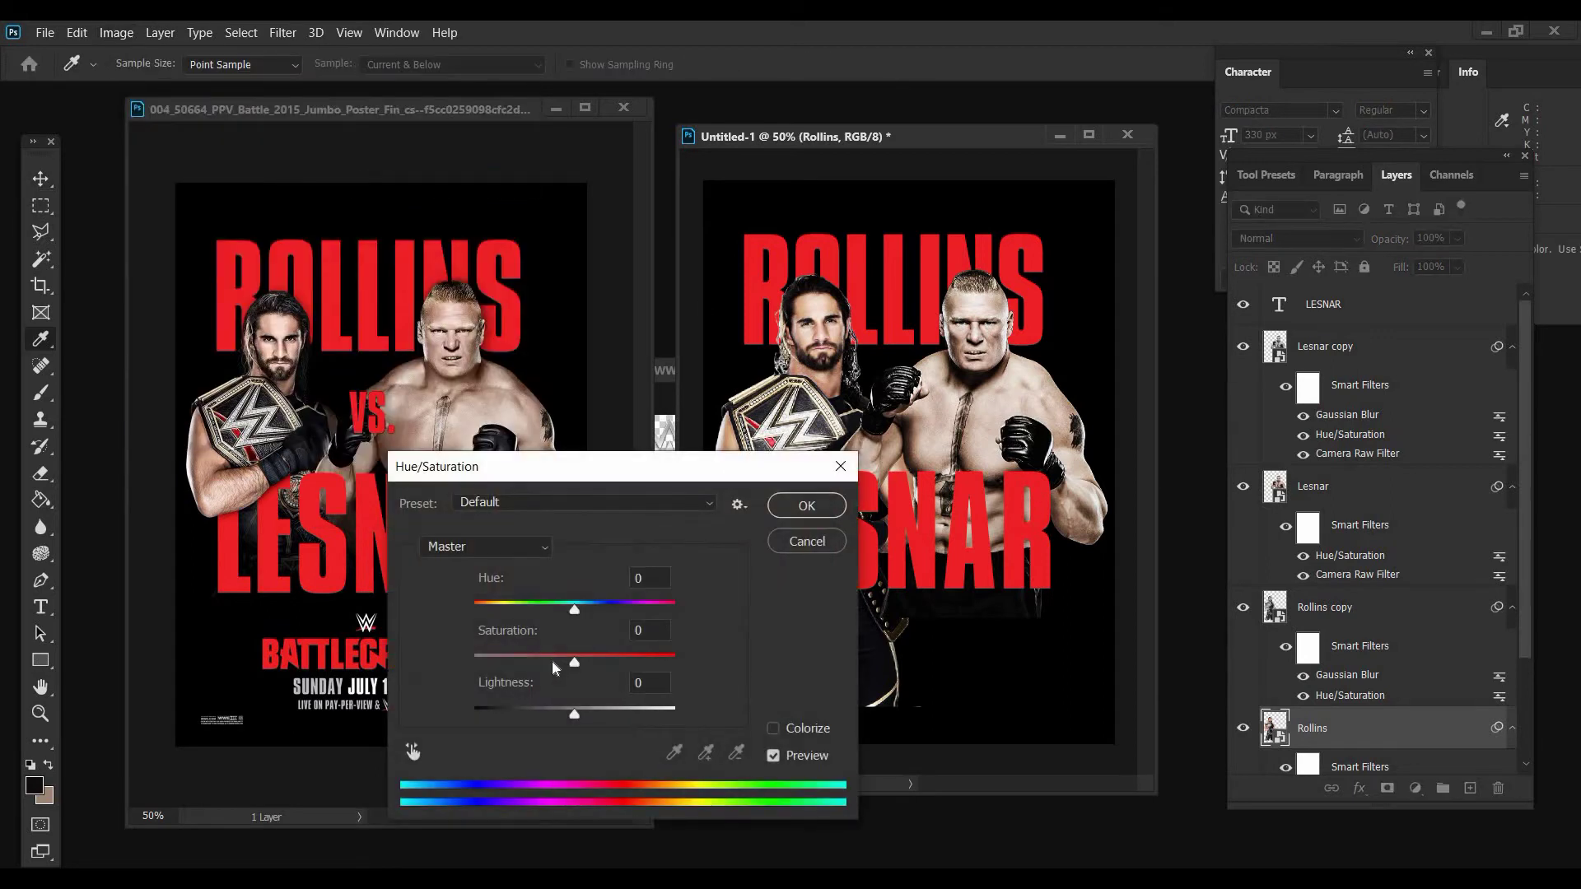
pyautogui.click(552, 660)
pyautogui.moveTo(510, 465); pyautogui.dragTo(512, 537)
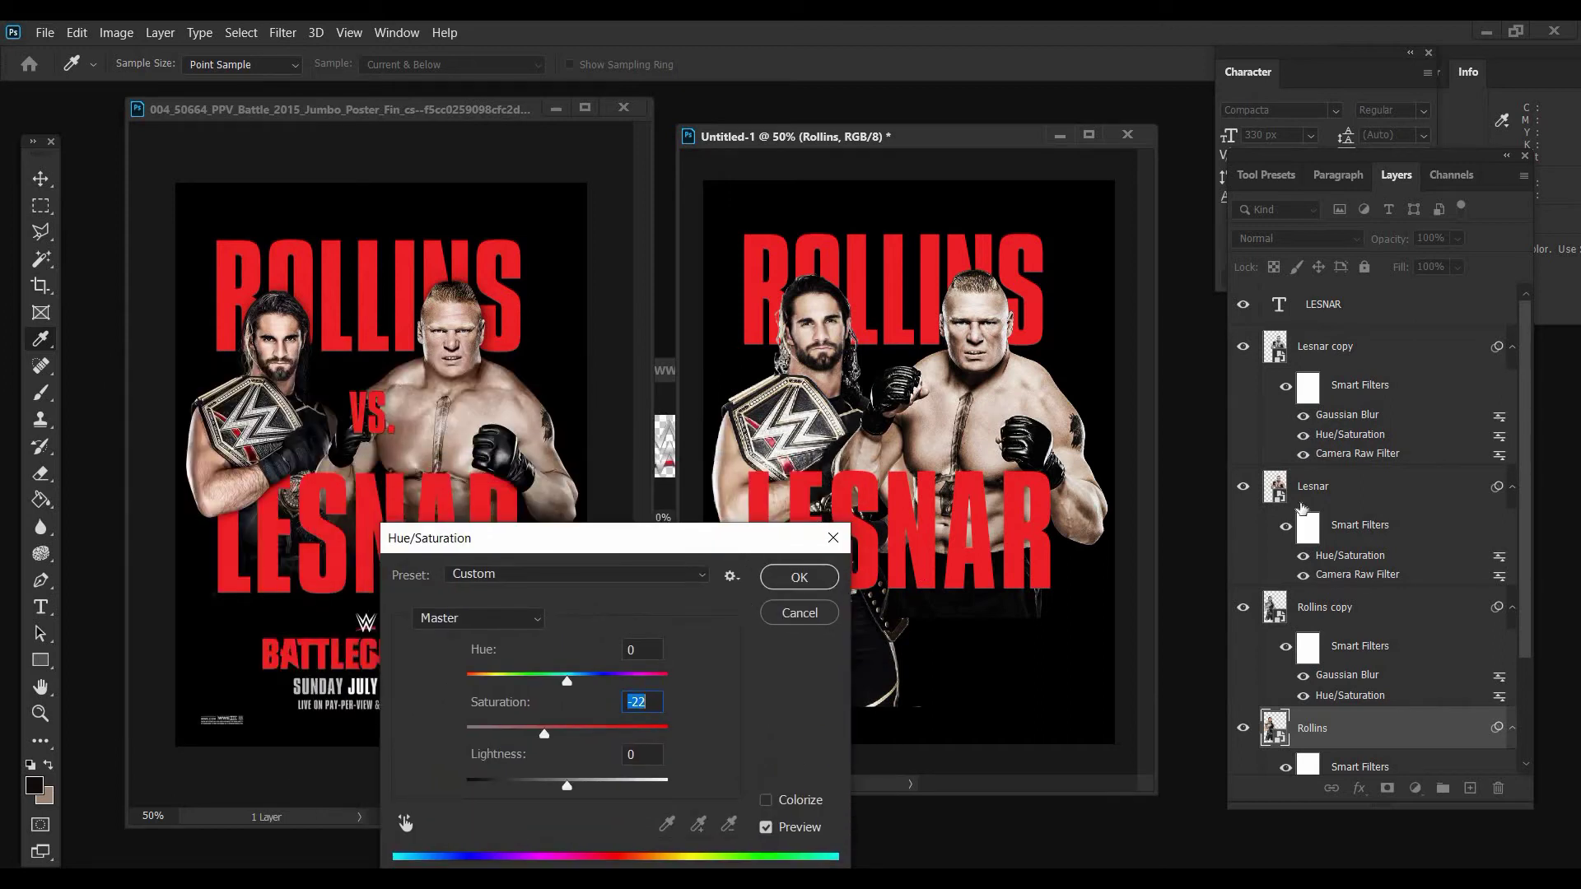
pyautogui.press('Return')
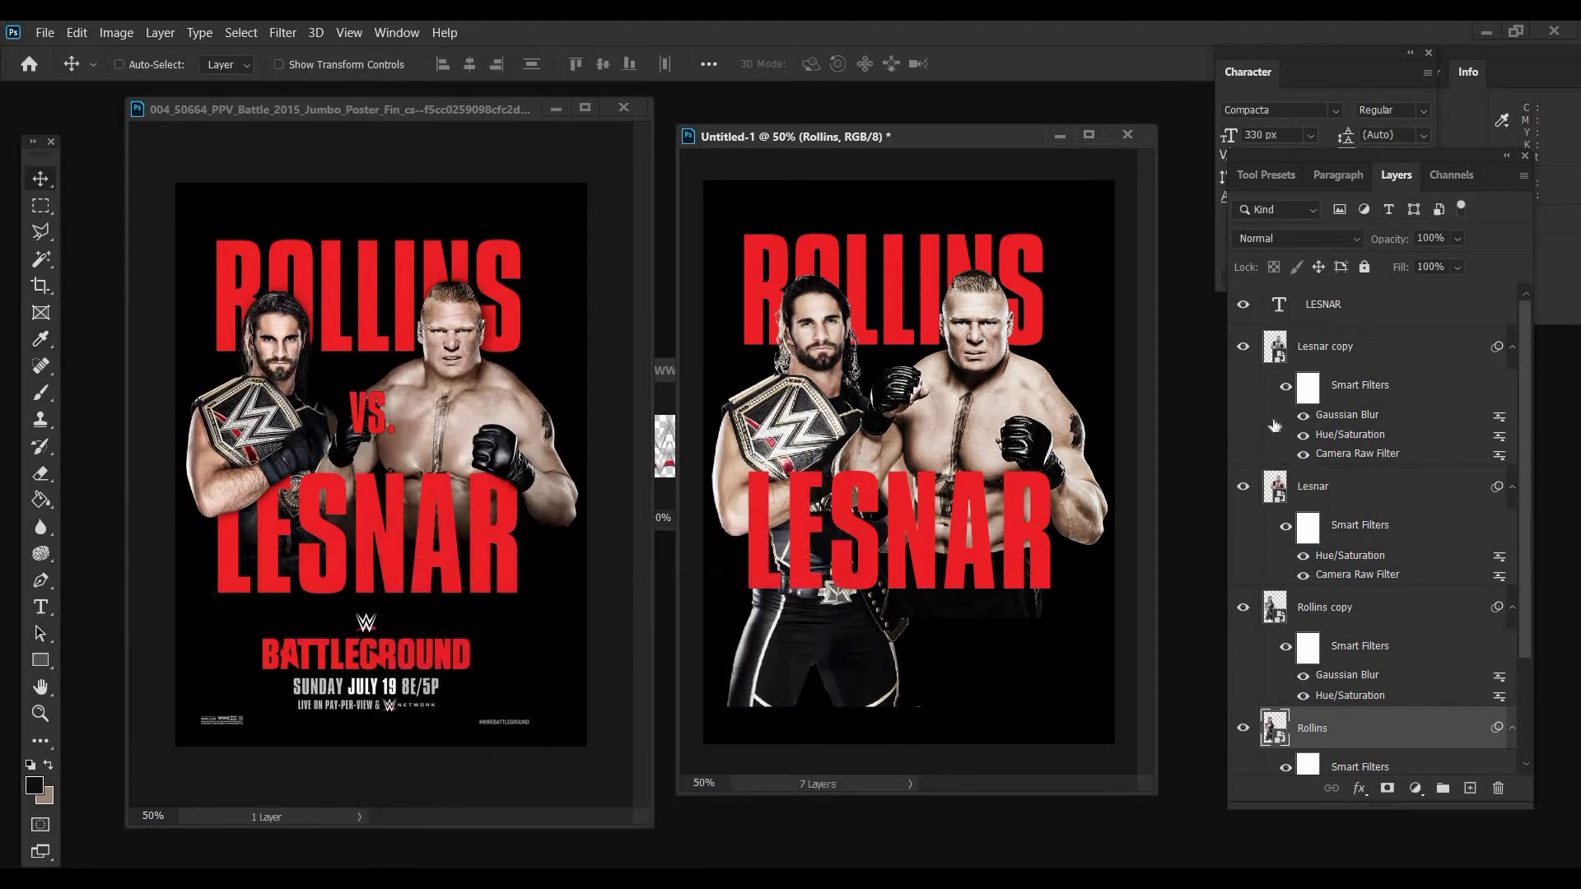
# Group Lesnar, Lesnar copy, Rollins and Rollins copy, naming the group Wrestlers
pyautogui.keyDown('shift'); pyautogui.click(1309, 352); pyautogui.keyUp('shift')
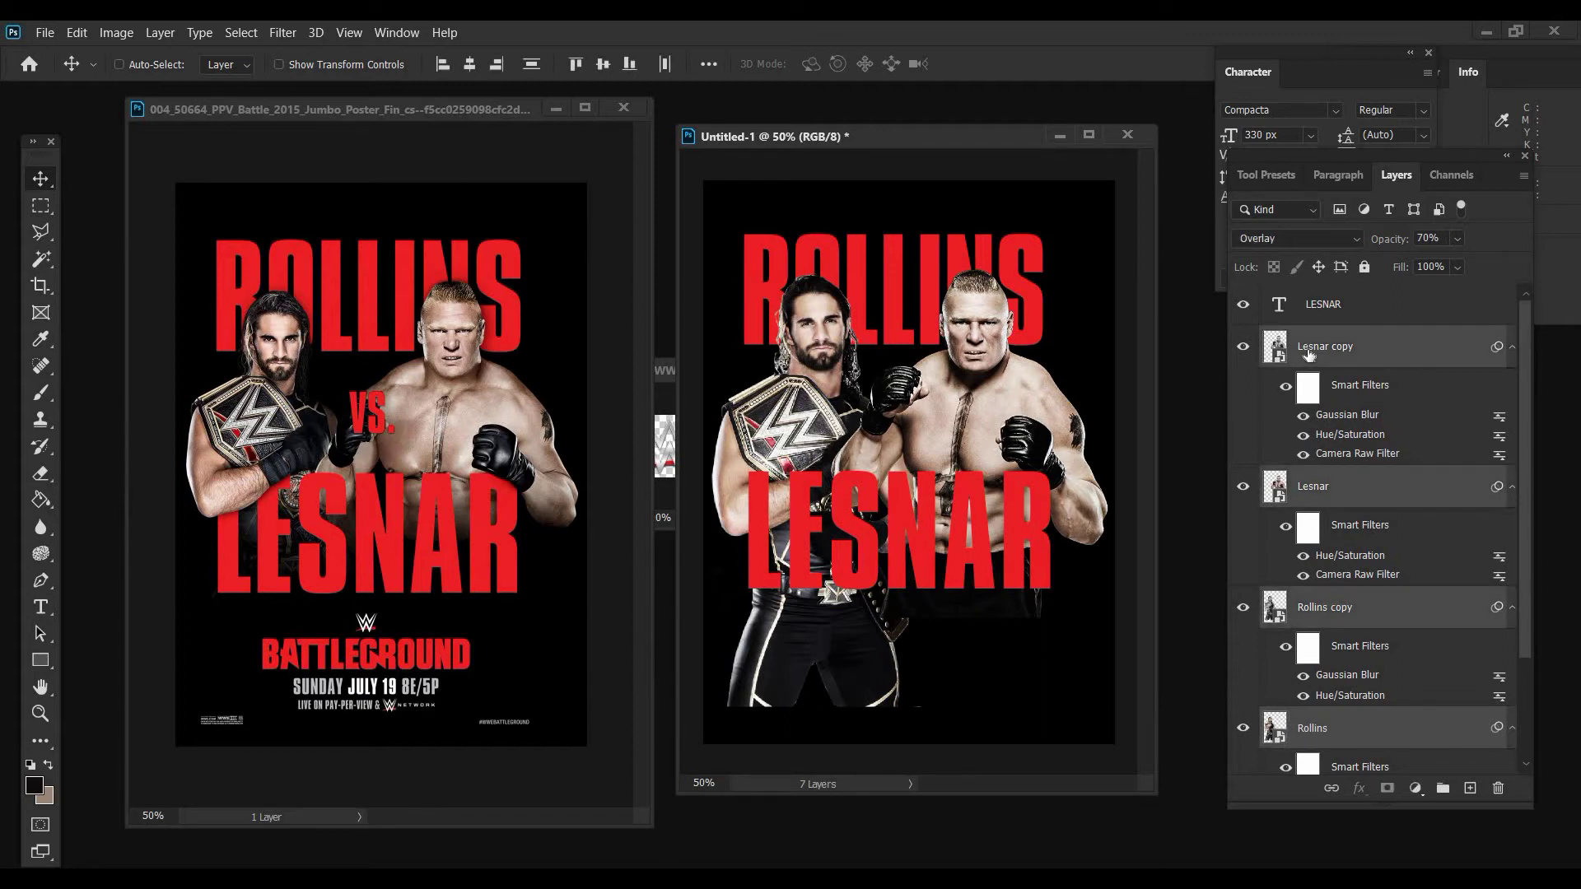
pyautogui.hotkey('ctrl', 'g')
pyautogui.doubleClick(1320, 337)
pyautogui.press('capslock')
pyautogui.write('W')
pyautogui.press('capslock')
pyautogui.write('restlers')
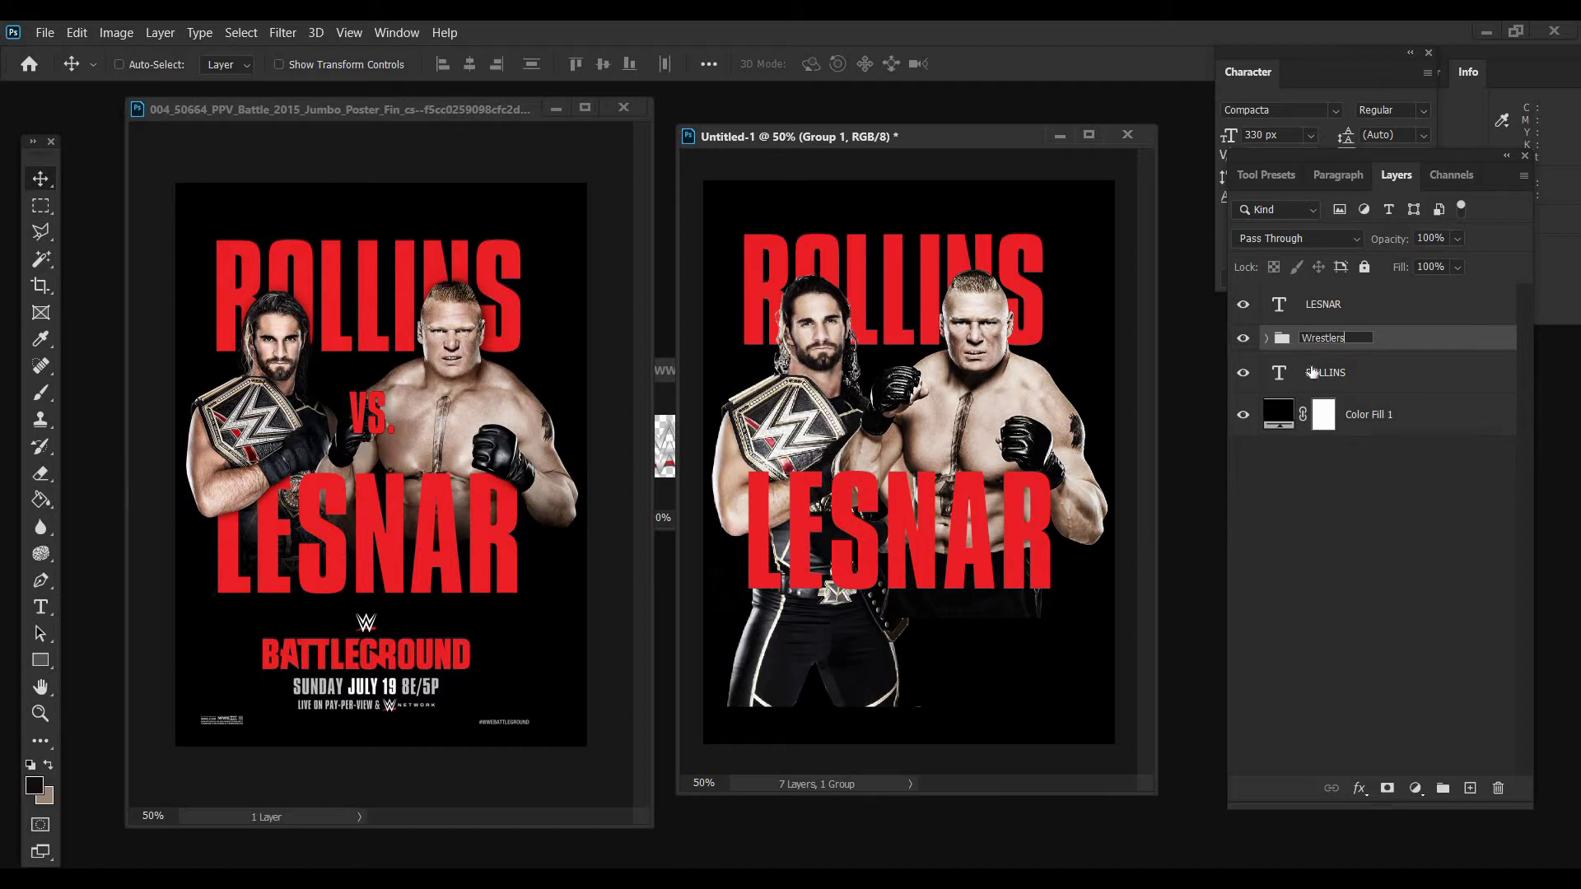
pyautogui.click(1313, 372)
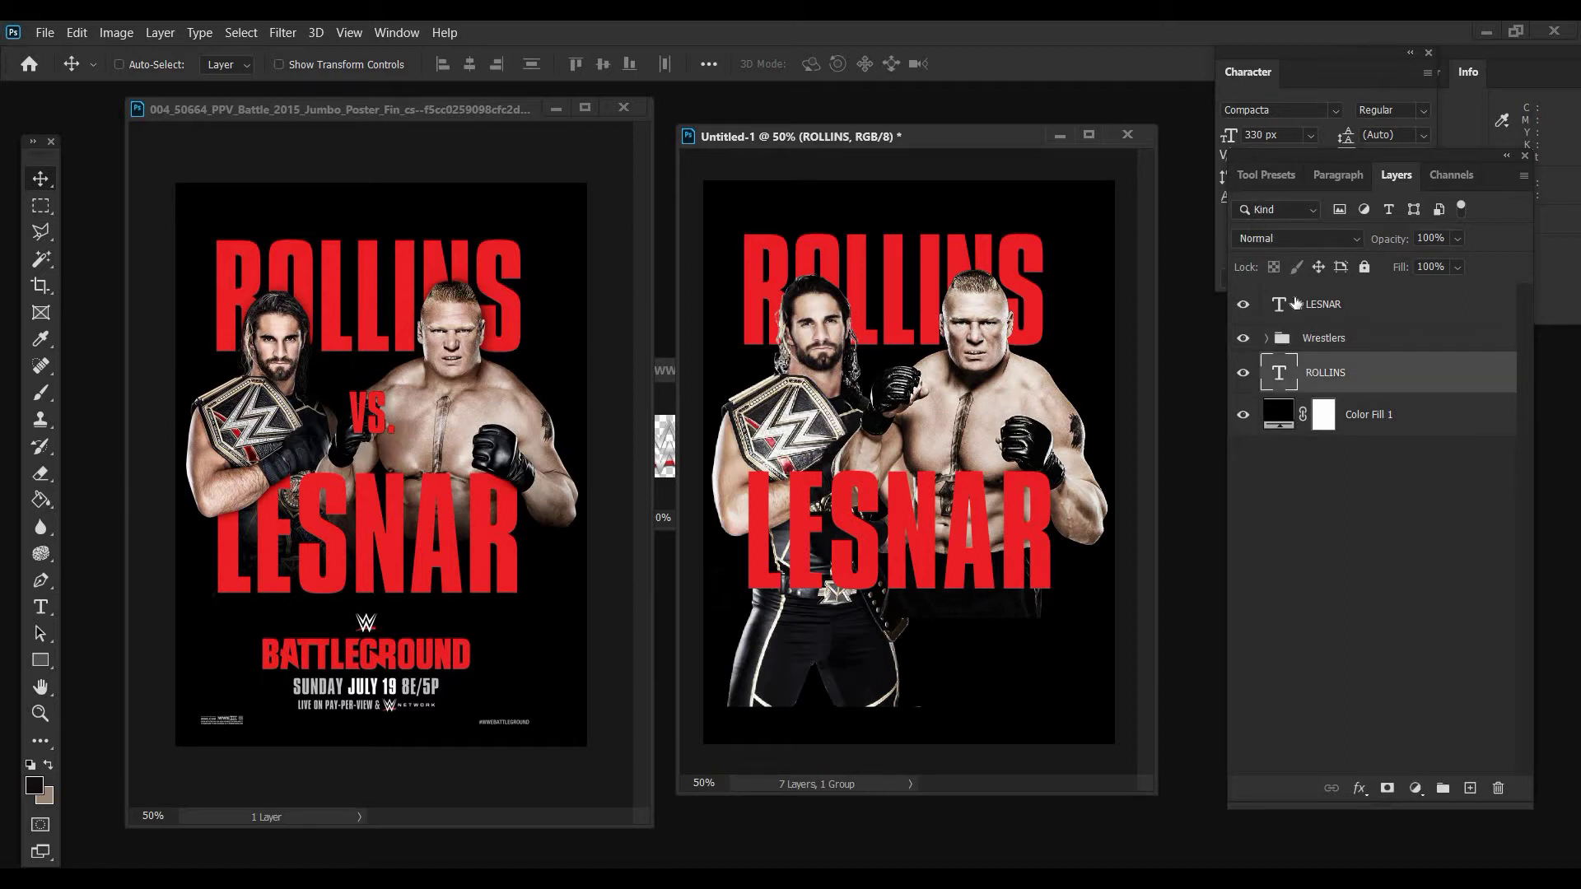
pyautogui.moveTo(1393, 784); pyautogui.dragTo(1387, 789)
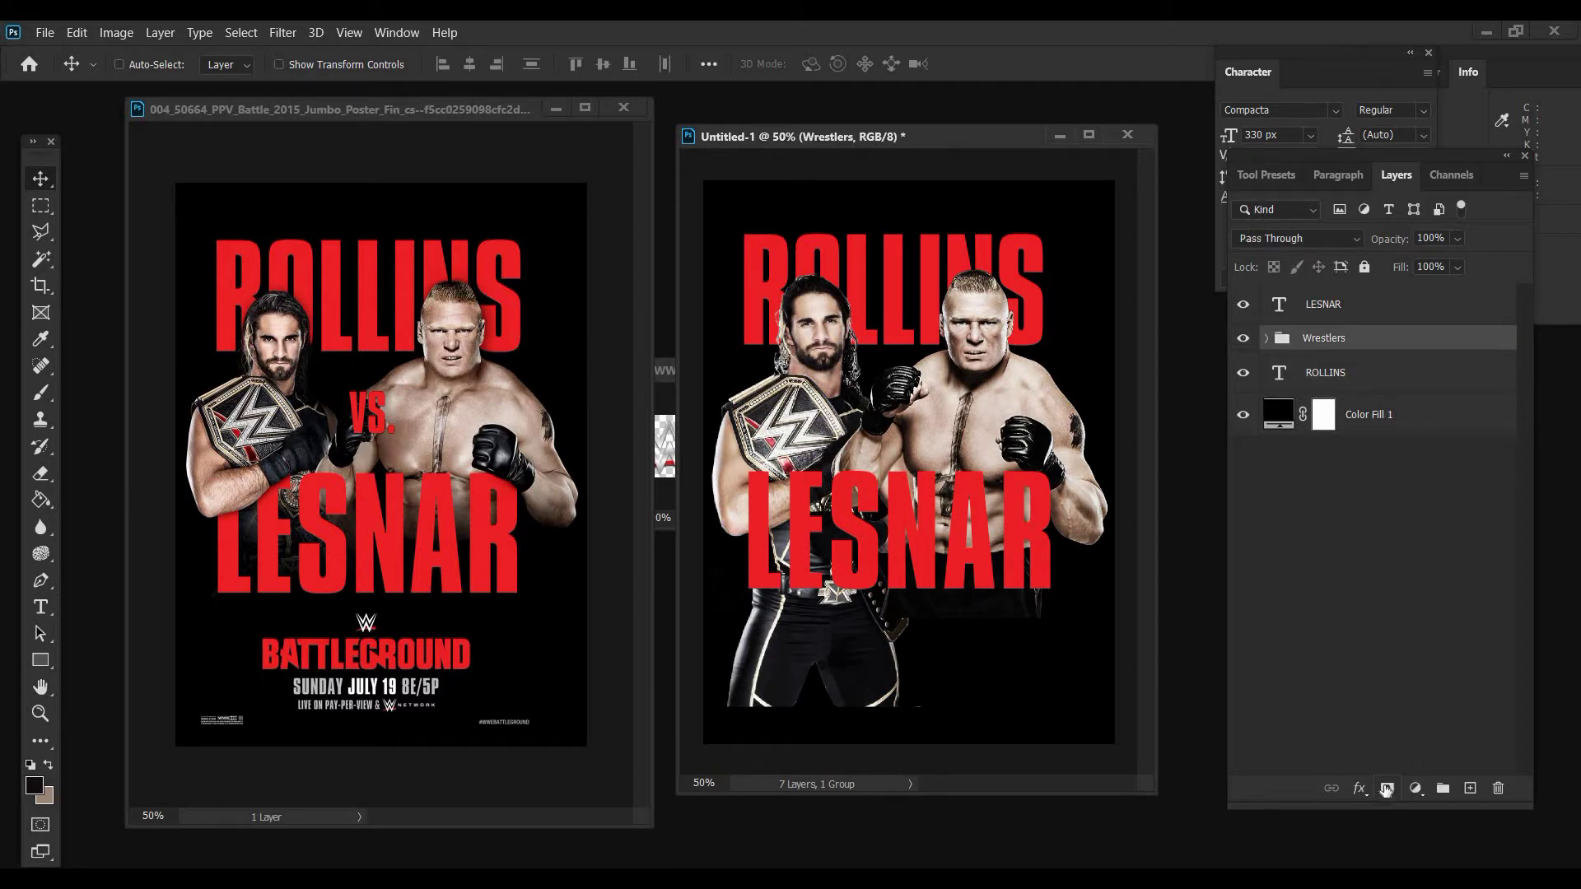
# Add a mask to Wrestlers and paint with a large 448 px brush to fade Rollins's lower body
pyautogui.click(1387, 788)
pyautogui.press('b')
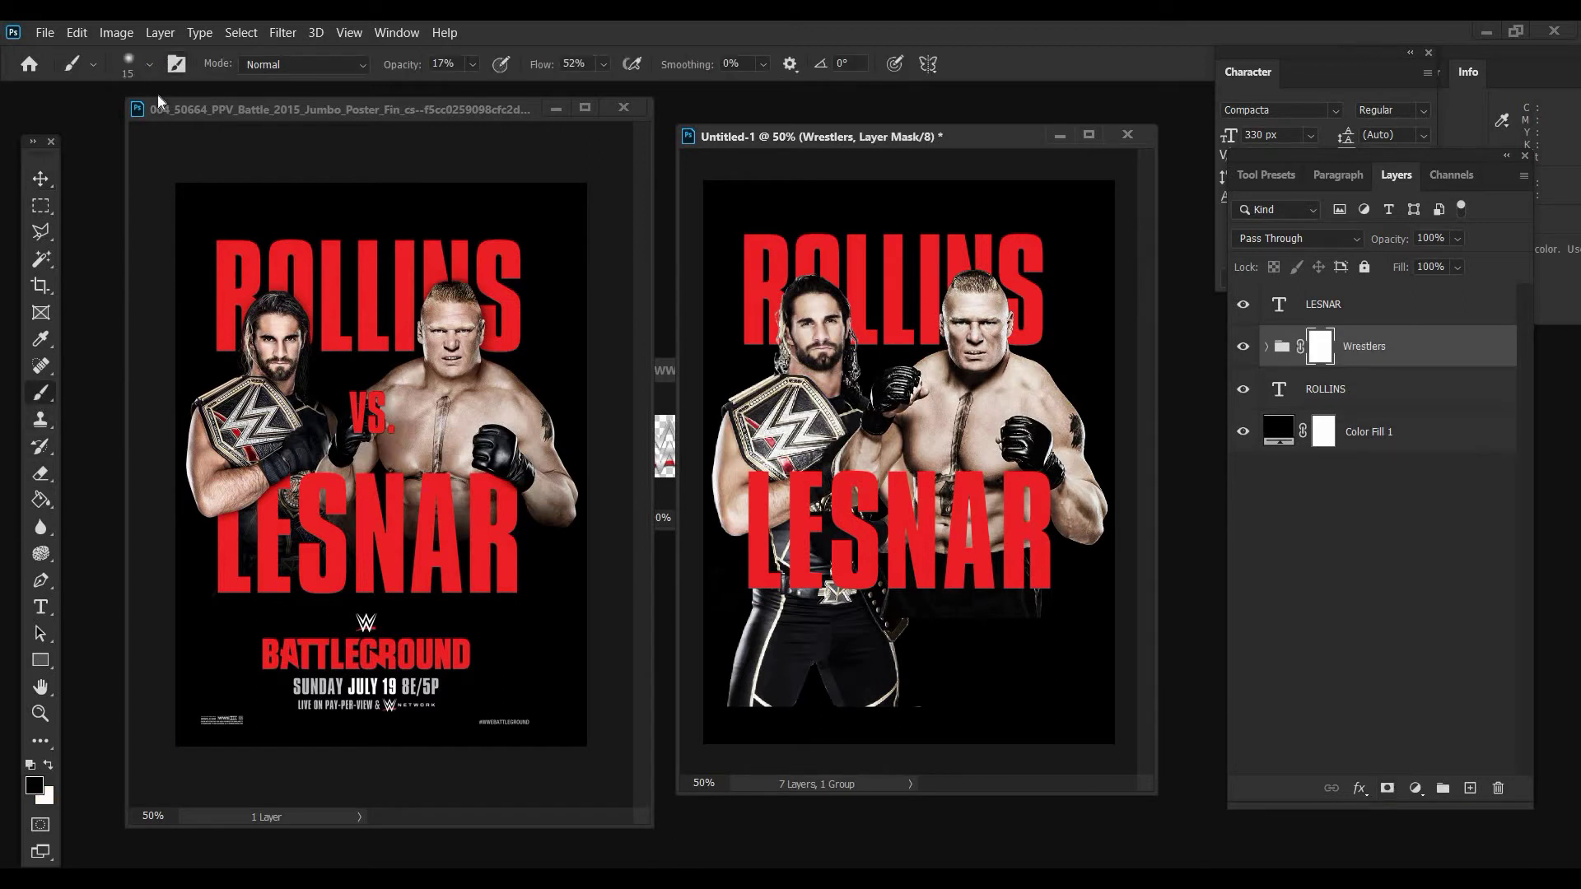
pyautogui.click(149, 65)
pyautogui.moveTo(124, 130); pyautogui.dragTo(159, 130)
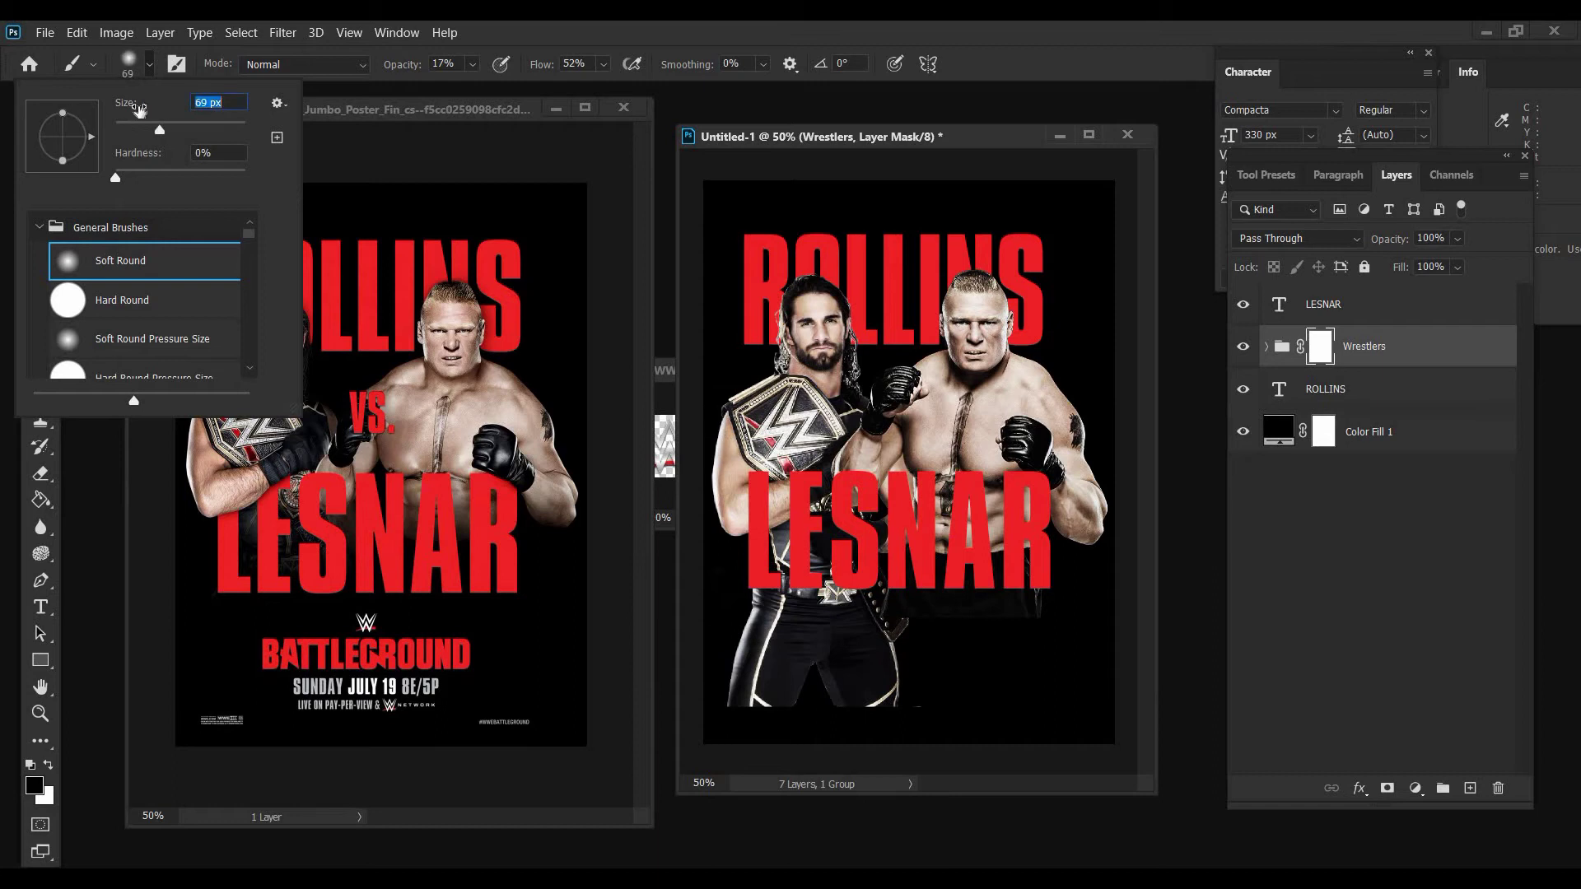
pyautogui.write('152')
pyautogui.press('Return')
pyautogui.moveTo(472, 64); pyautogui.dragTo(661, 87)
pyautogui.click(149, 64)
pyautogui.click(211, 103)
pyautogui.press('Return')
pyautogui.moveTo(824, 659)
pyautogui.mouseDown()
pyautogui.moveTo(758, 659)
pyautogui.moveTo(745, 643)
pyautogui.moveTo(836, 593)
pyautogui.mouseUp()
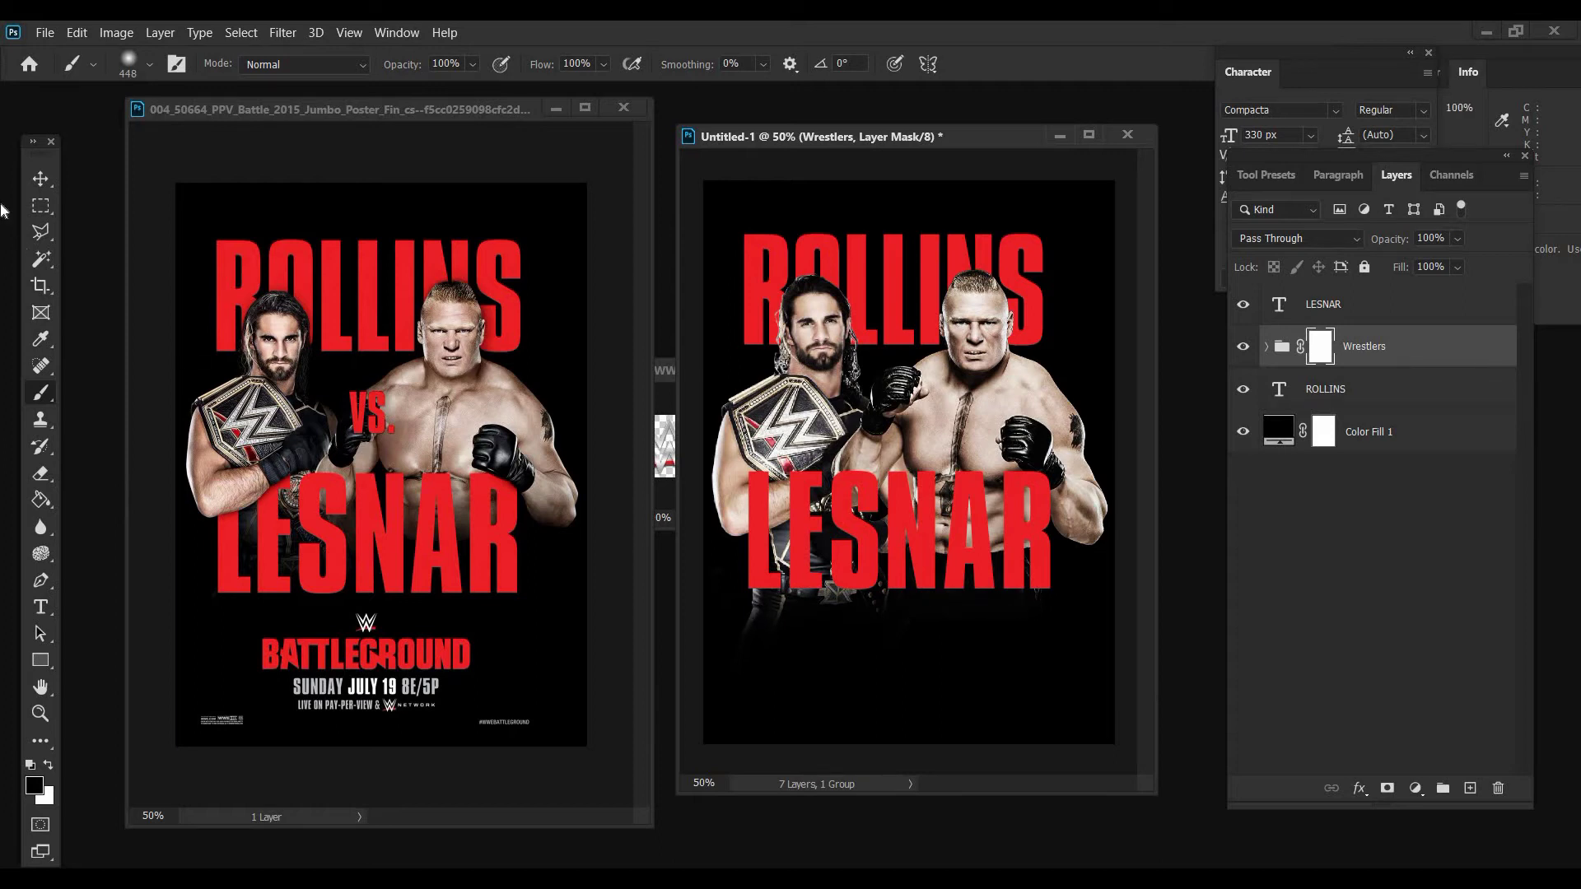
# Set the brush to 171 px, 25% opacity and 59% flow for softer masking
pyautogui.rightClick(145, 127)
pyautogui.write('44')
pyautogui.click(191, 124)
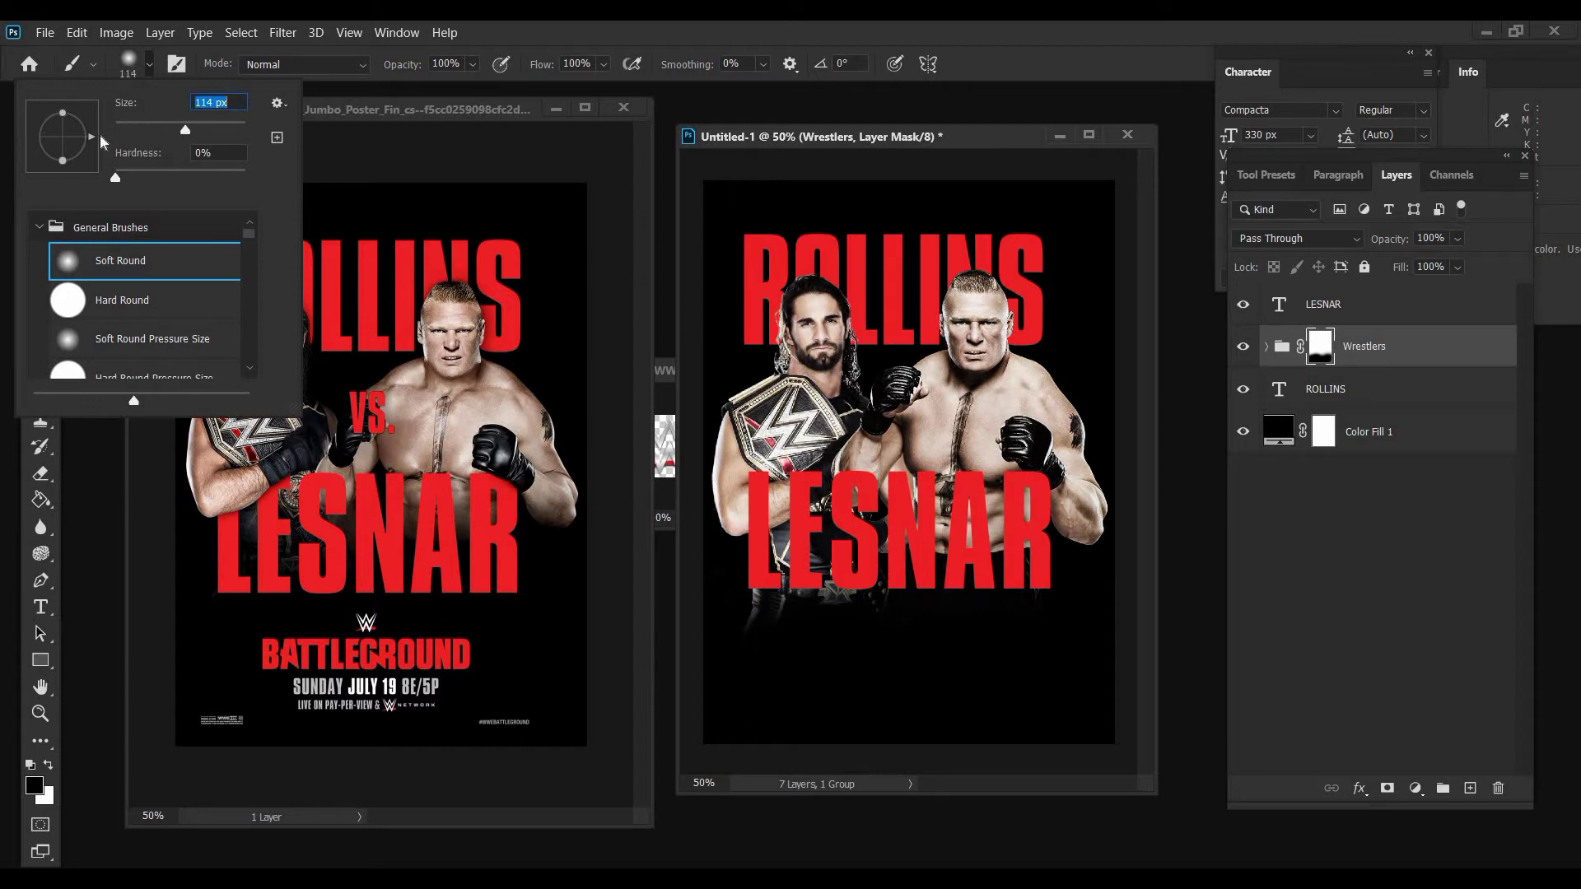
pyautogui.click(204, 130)
pyautogui.moveTo(472, 64); pyautogui.dragTo(421, 91)
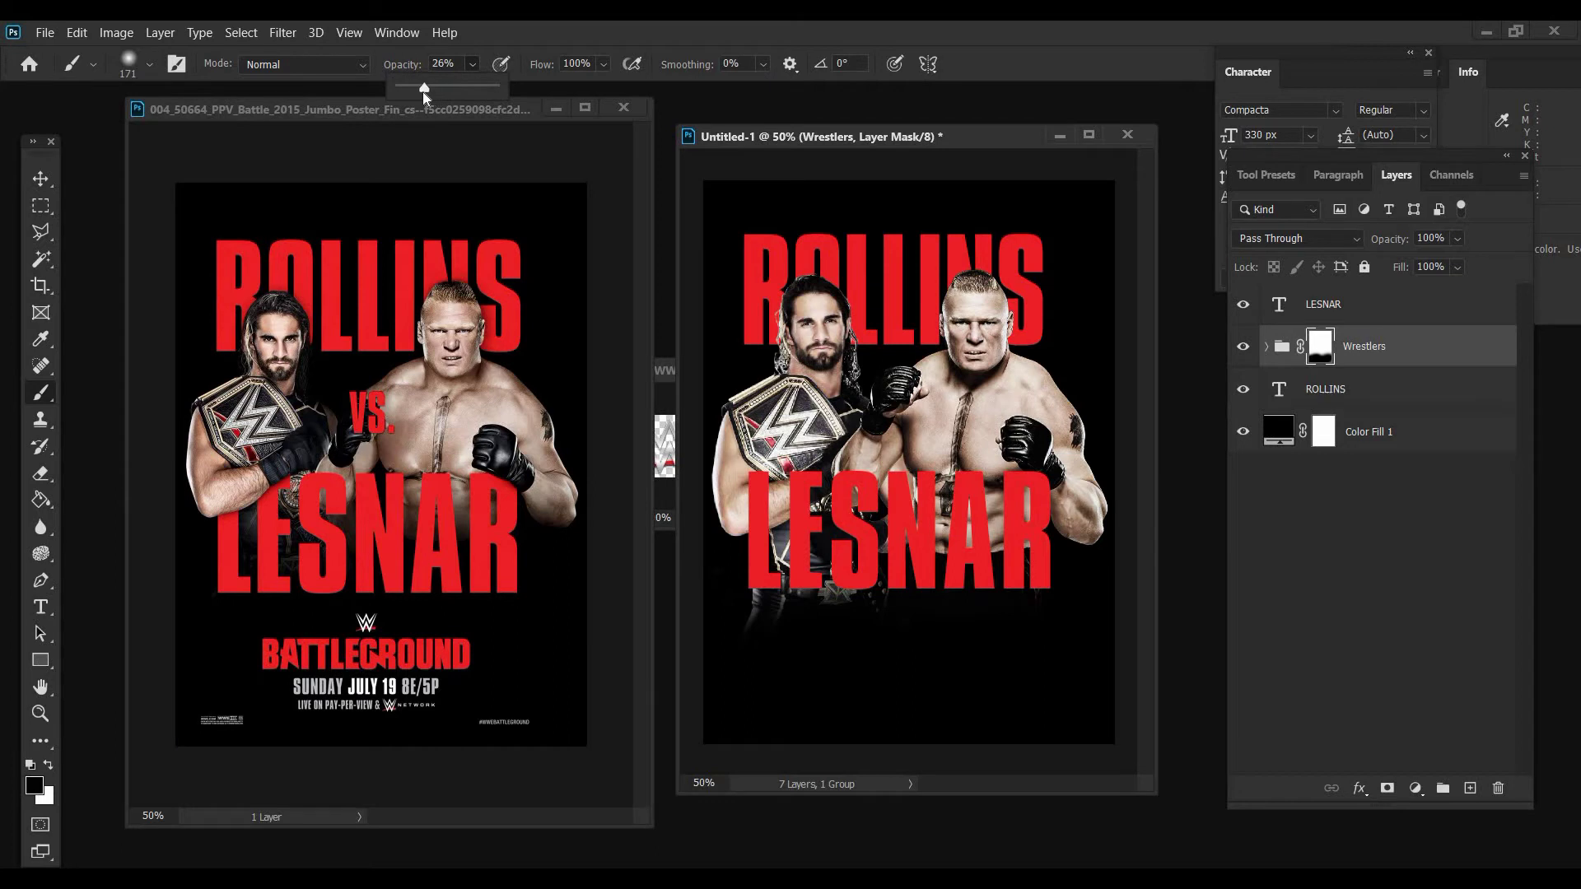
pyautogui.click(603, 64)
pyautogui.hotkey('shift', '5')
pyautogui.hotkey('shift', '9')
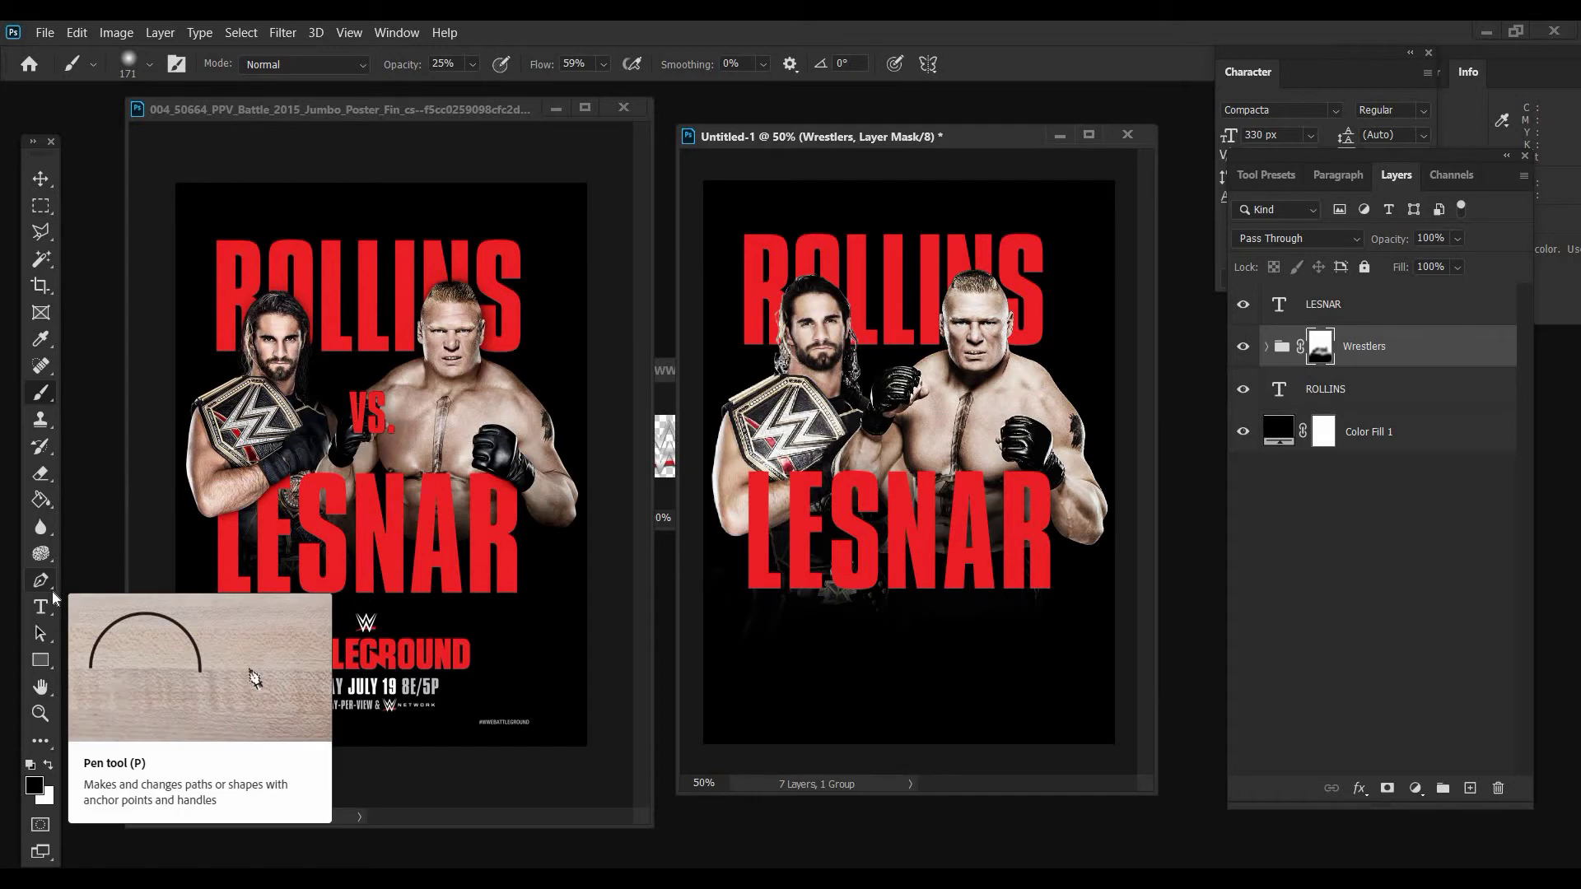
# Expand the Wrestlers group and move Lesnar slightly right and down
pyautogui.click(1281, 359)
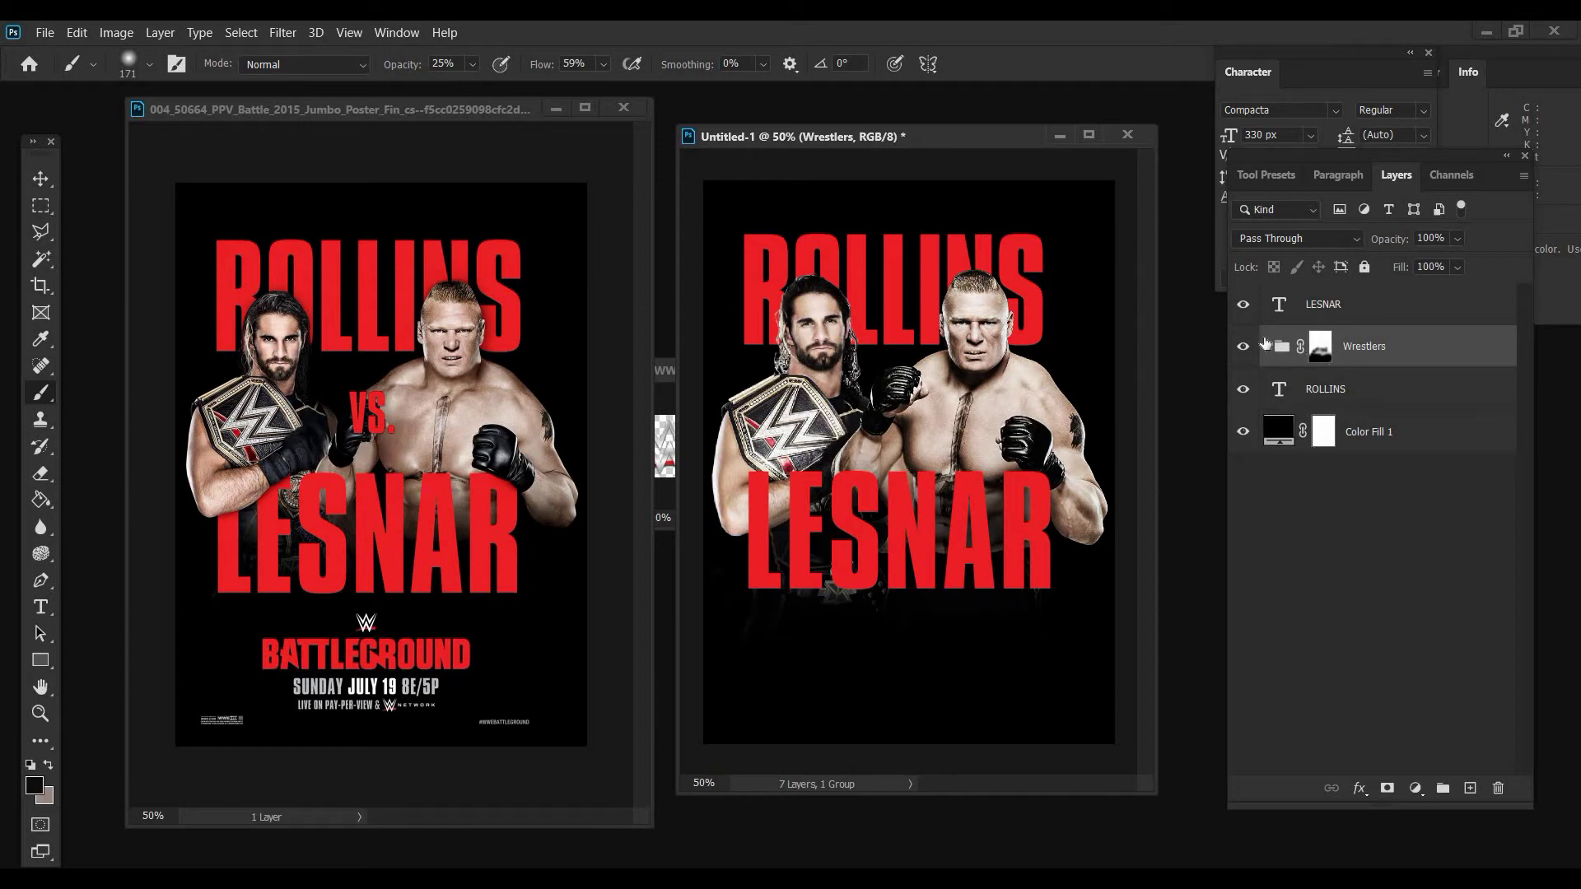
pyautogui.click(1266, 346)
pyautogui.click(1329, 529)
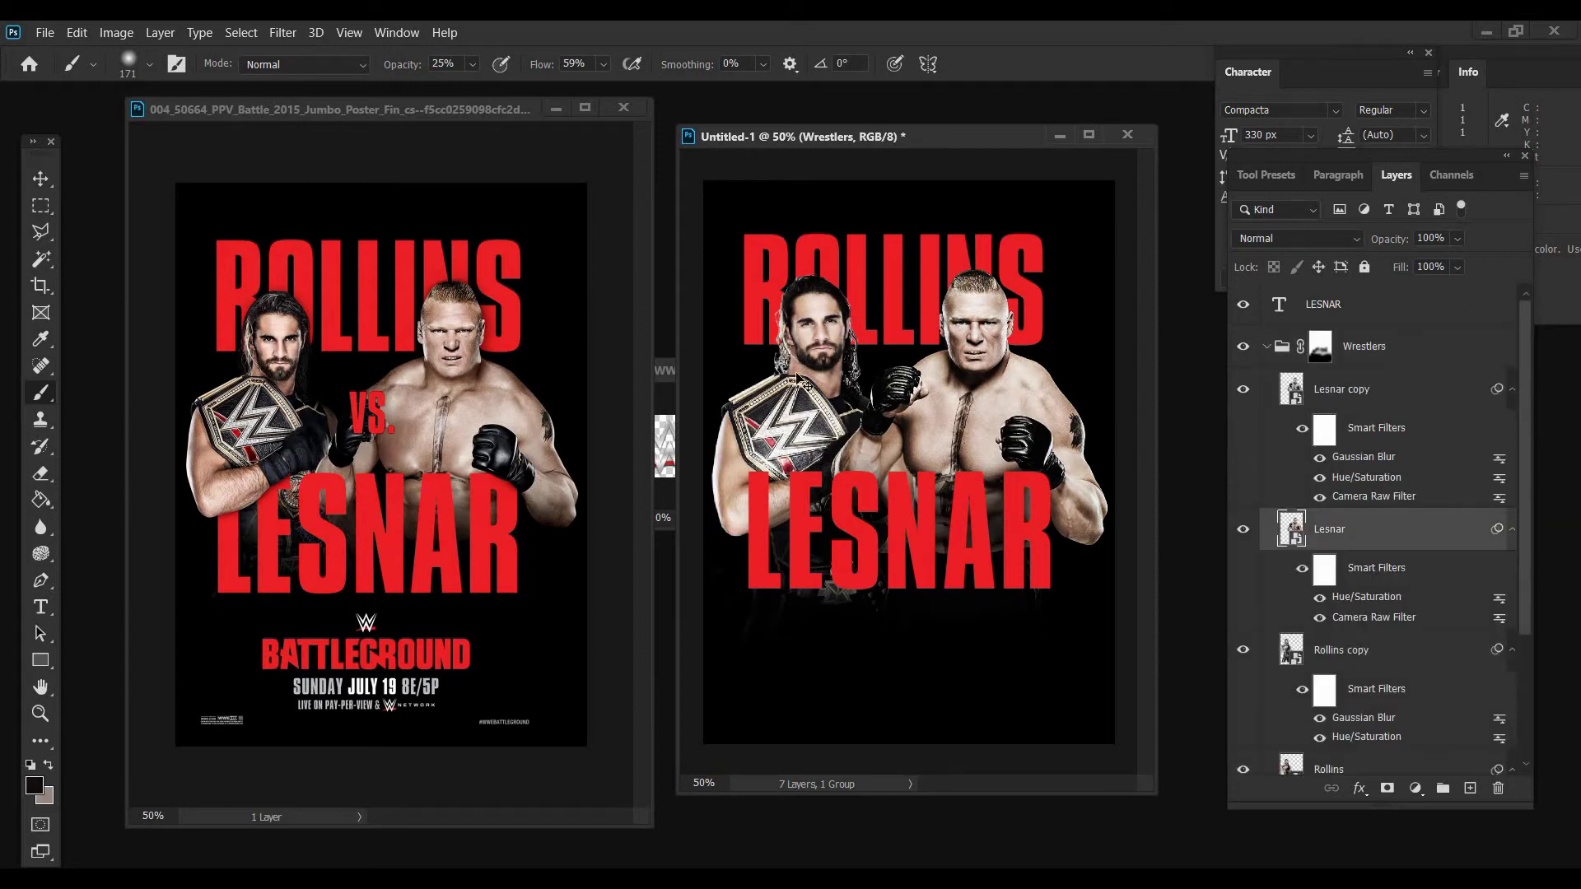
pyautogui.press('v')
pyautogui.moveTo(916, 381); pyautogui.dragTo(936, 392)
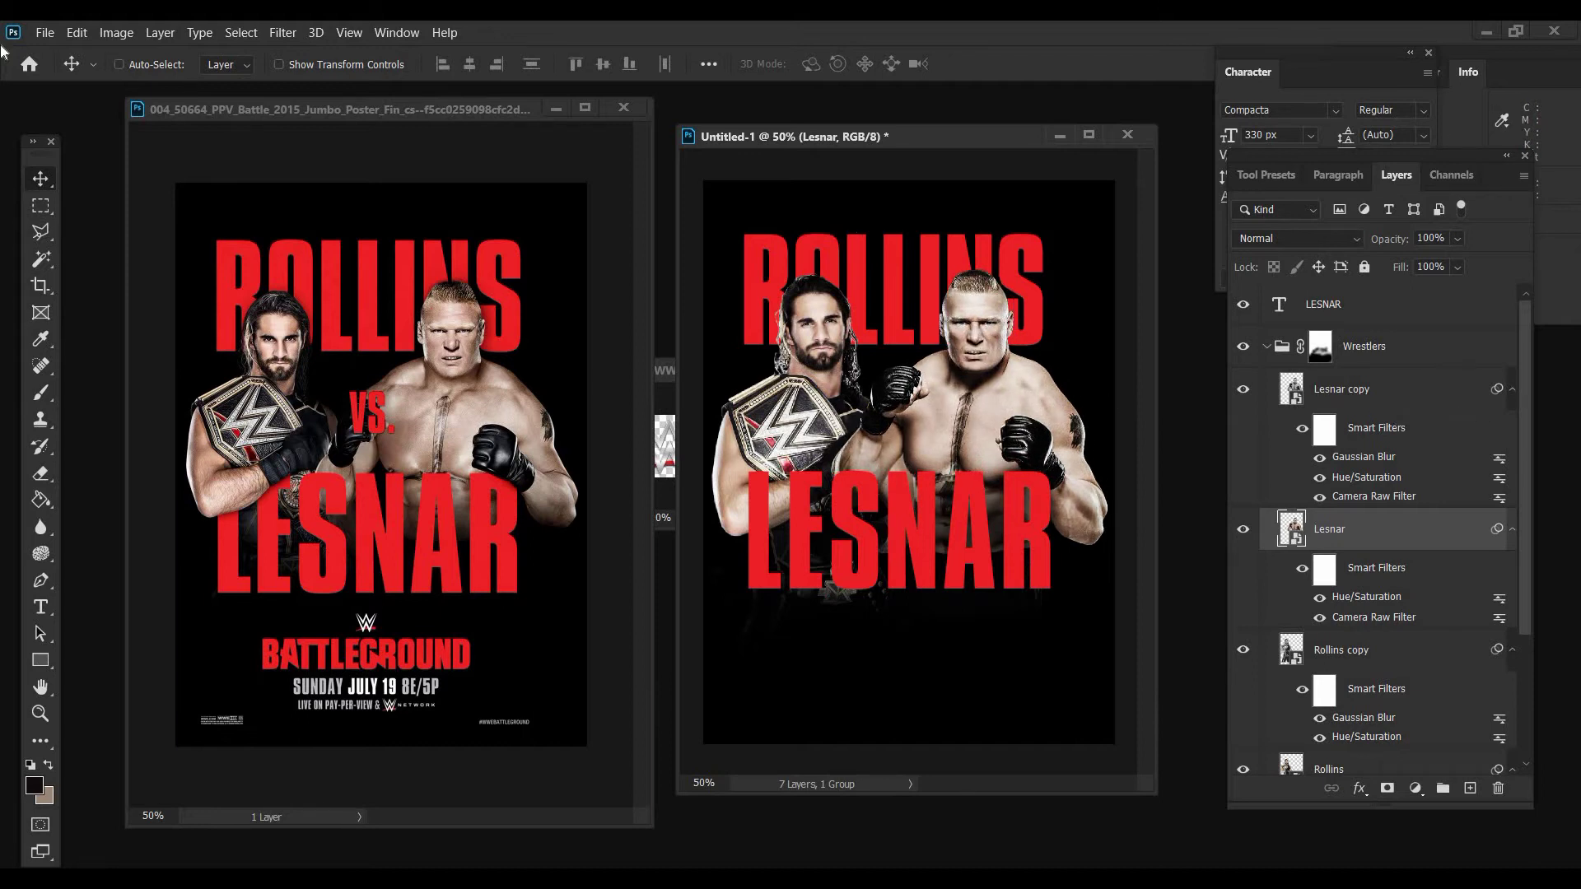
# Scale both Lesnar layers to about 98% and nudge them into place
pyautogui.hotkey('alt', 'shift', ']')
pyautogui.hotkey('alt', 'e')
pyautogui.press('f')
pyautogui.press('Return')
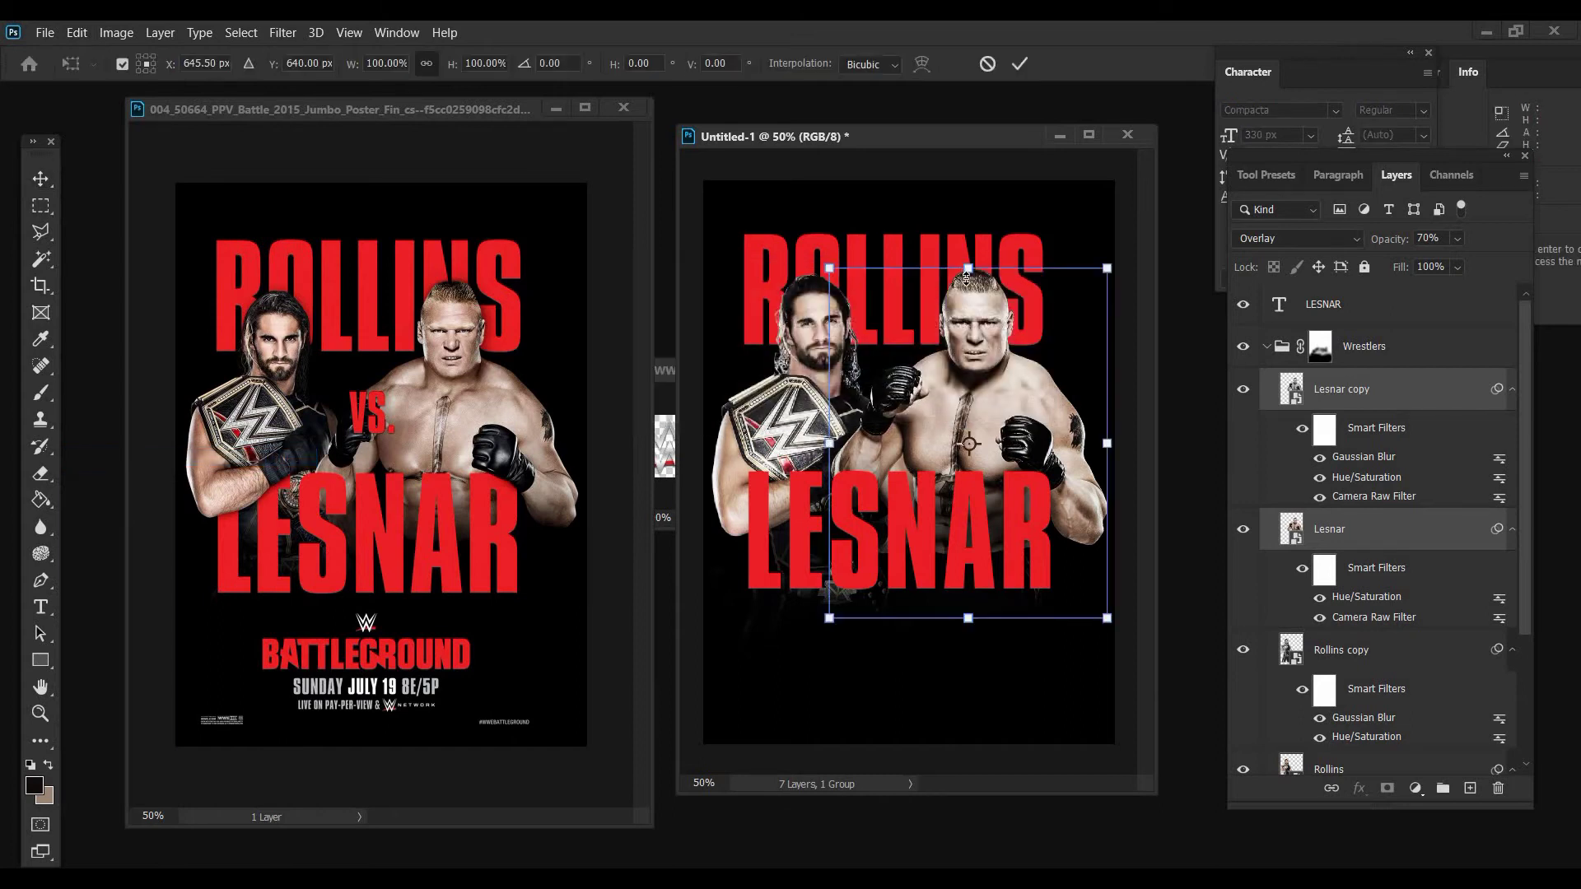
pyautogui.moveTo(967, 280); pyautogui.dragTo(968, 287)
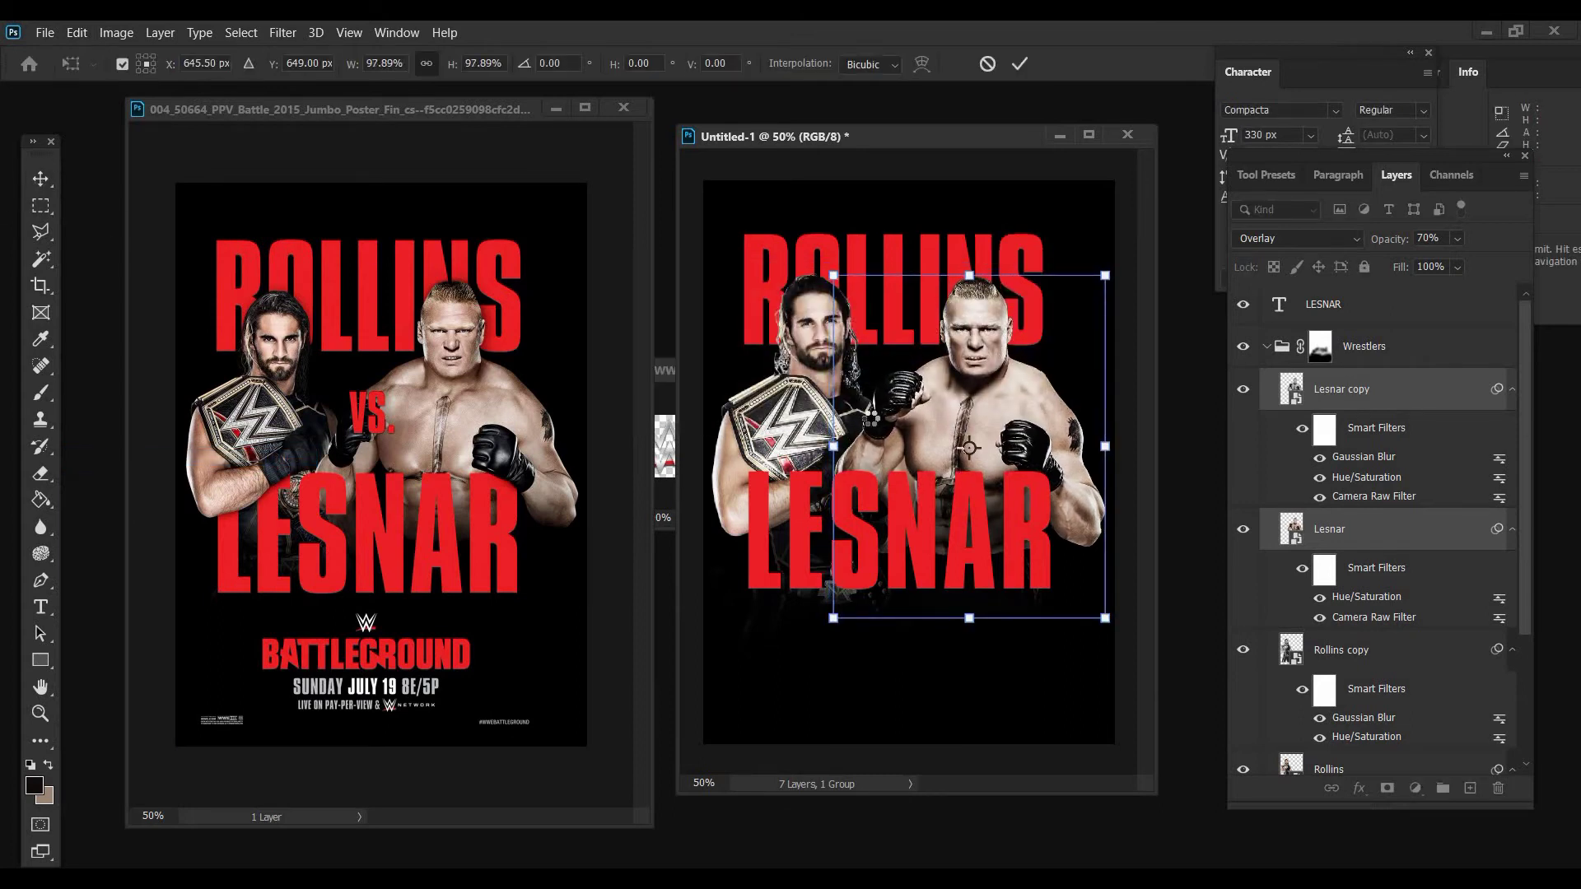
pyautogui.press('Return')
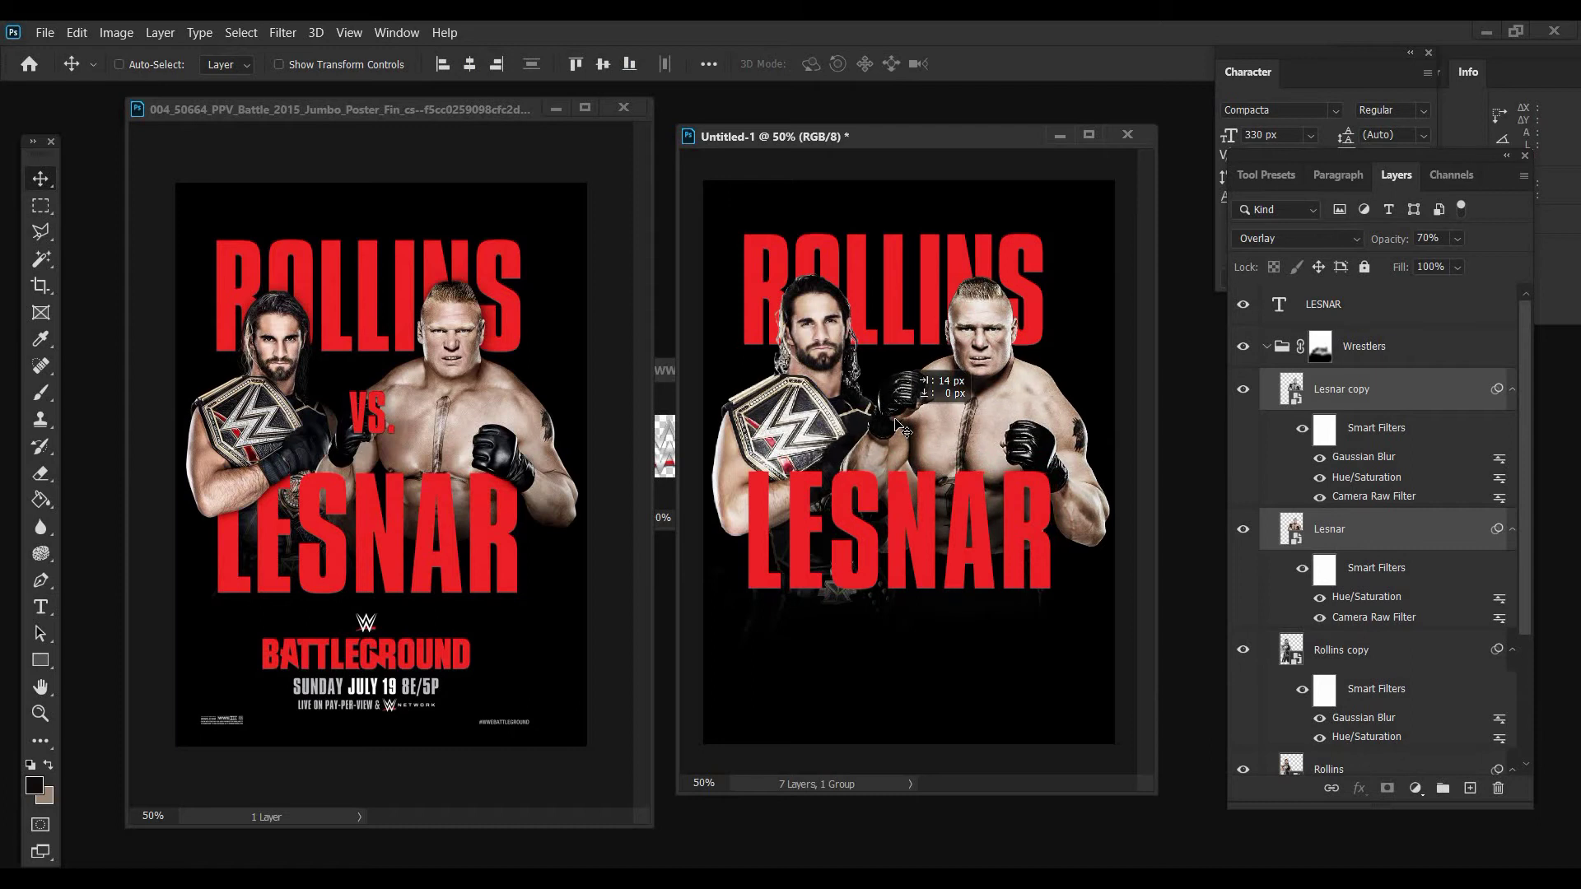
pyautogui.press('Right')
pyautogui.press('Right')
pyautogui.press('Right')
pyautogui.press('Right')
pyautogui.press('Right')
pyautogui.press('Right')
pyautogui.press('Right')
pyautogui.press('Right')
pyautogui.press('Right')
pyautogui.press('Right')
pyautogui.press('Right')
pyautogui.press('Right')
pyautogui.hotkey('shift', 'Down')
pyautogui.hotkey('shift', 'Down')
pyautogui.hotkey('shift', 'Down')
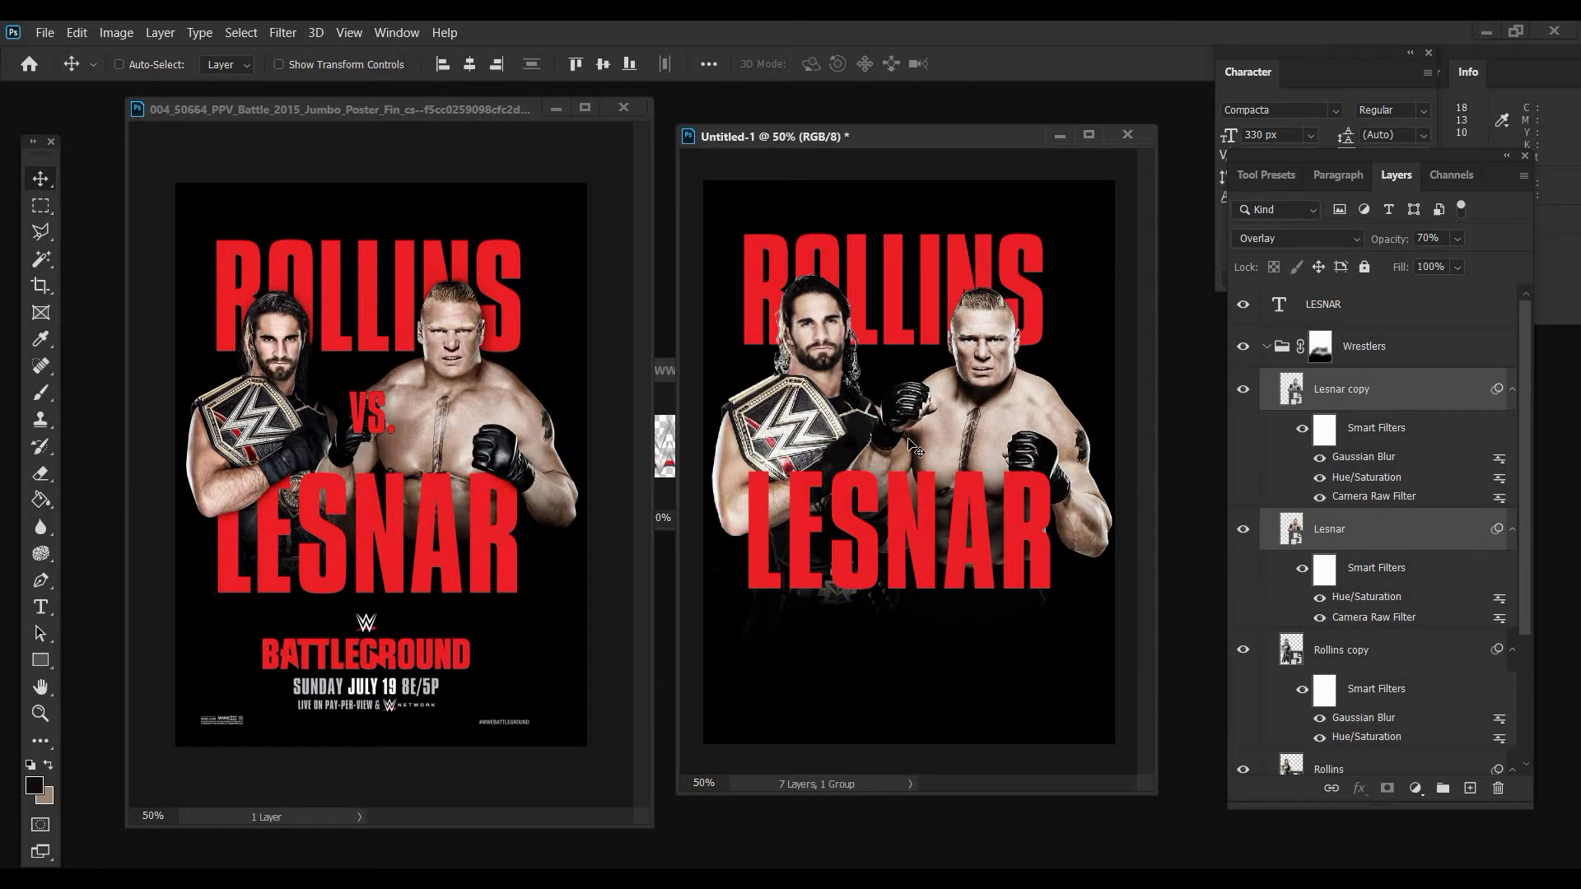
pyautogui.hotkey('shift', 'Up')
pyautogui.hotkey('shift', 'Left')
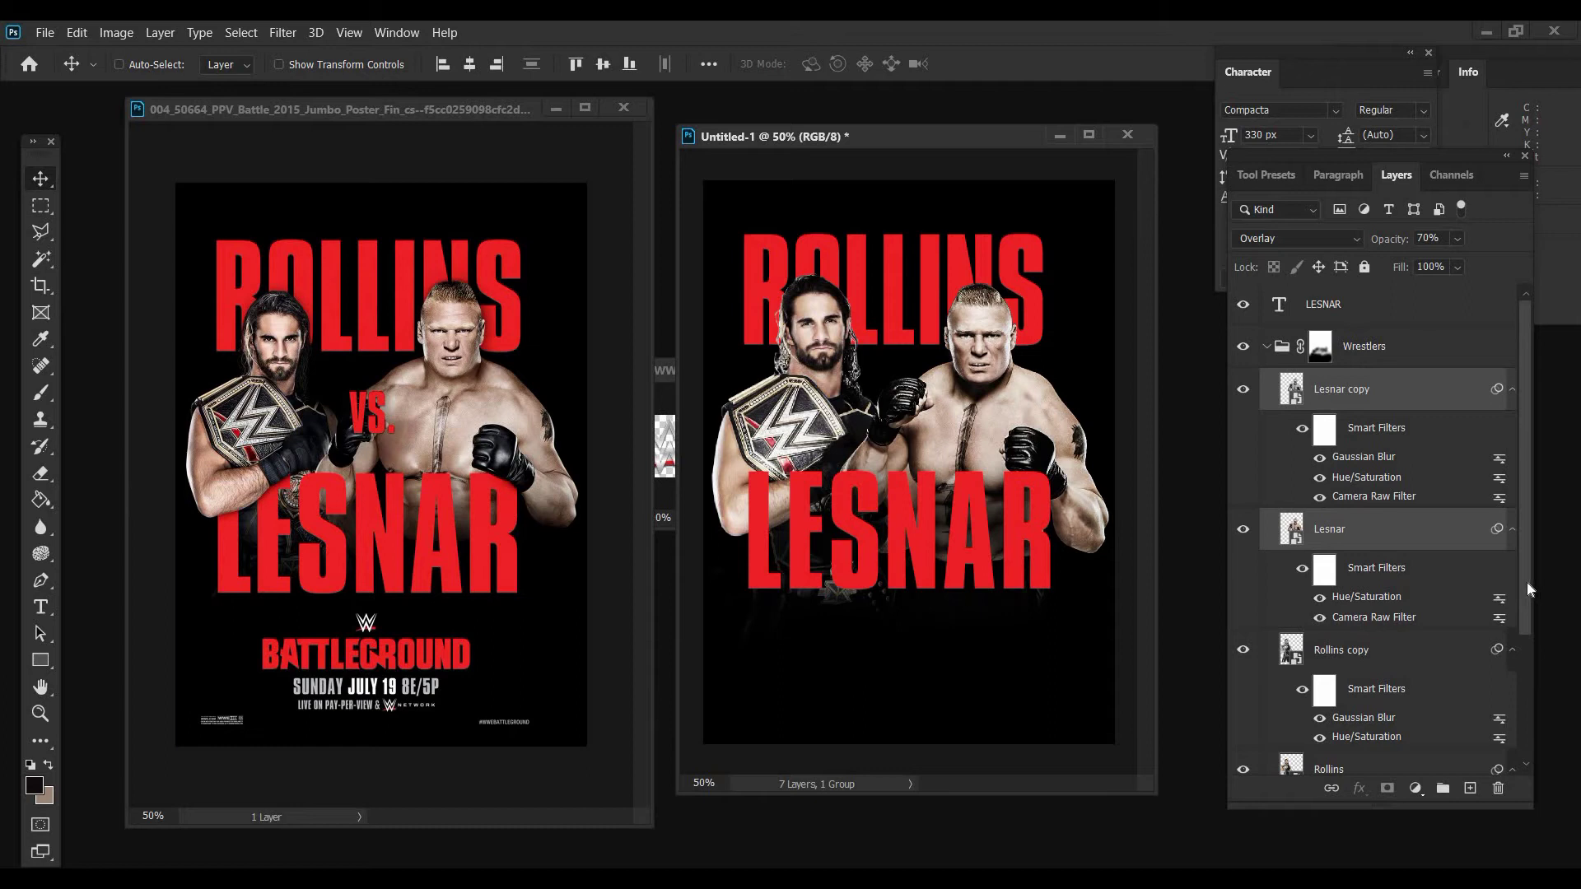
# Shift both Rollins layers slightly to widen the gap between the wrestlers
pyautogui.scroll(-1, 1342, 656)
pyautogui.scroll(-2, 1343, 656)
pyautogui.click(1344, 656)
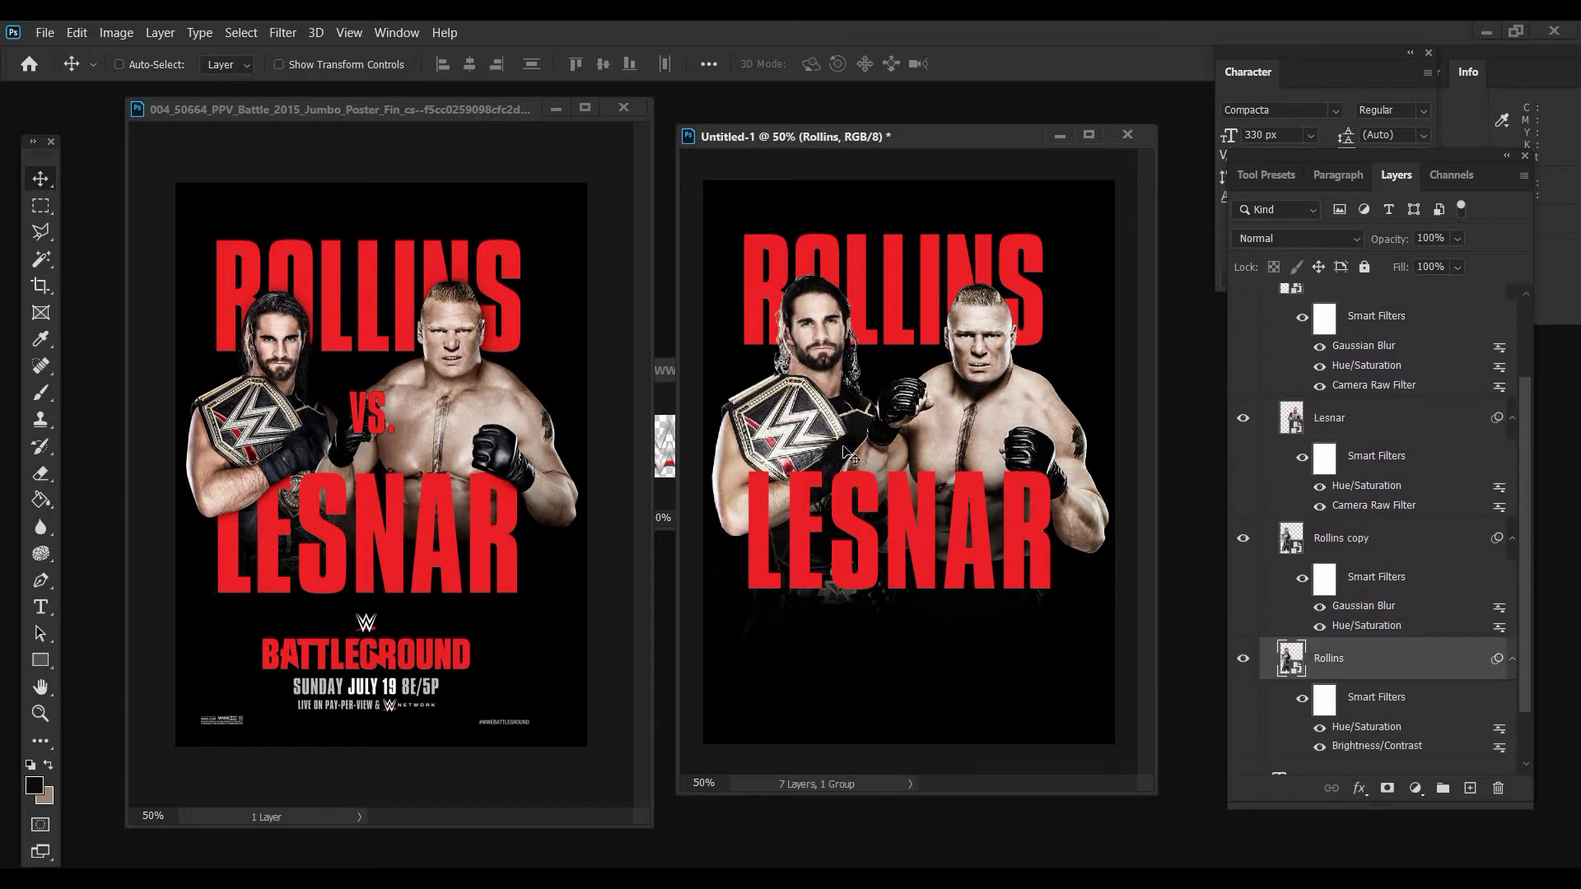
pyautogui.keyDown('ctrl'); pyautogui.keyDown('shift'); pyautogui.click(790, 427); pyautogui.keyUp('shift'); pyautogui.keyUp('ctrl')
pyautogui.moveTo(790, 427); pyautogui.dragTo(815, 431)
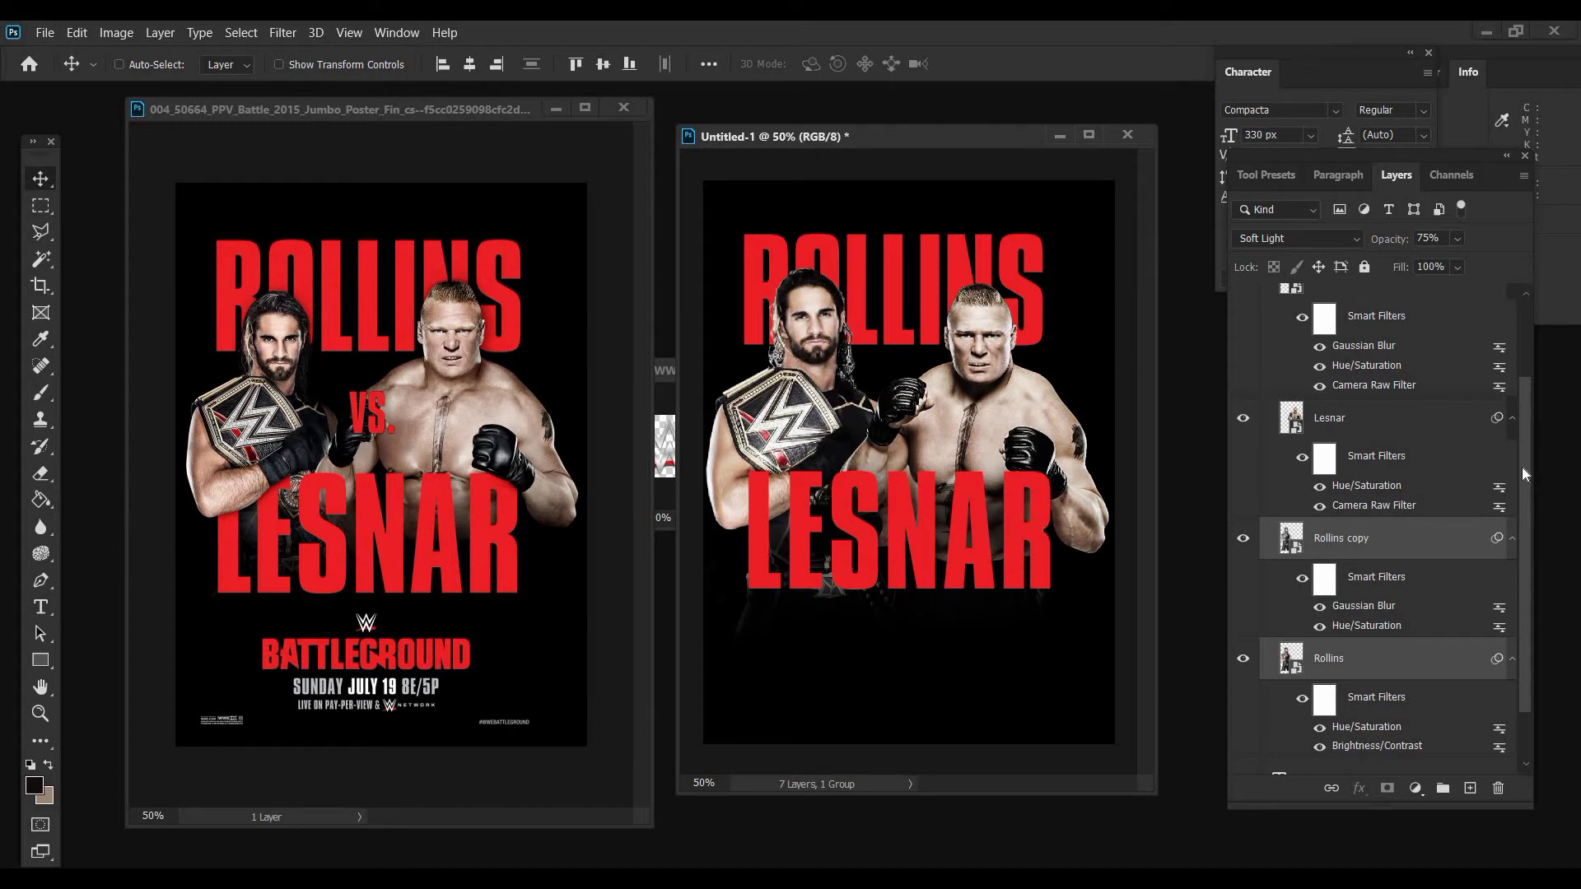
pyautogui.scroll(3, 1268, 375)
# Move the LESNAR text, Wrestlers group and ROLLINS text down together
pyautogui.click(1268, 346)
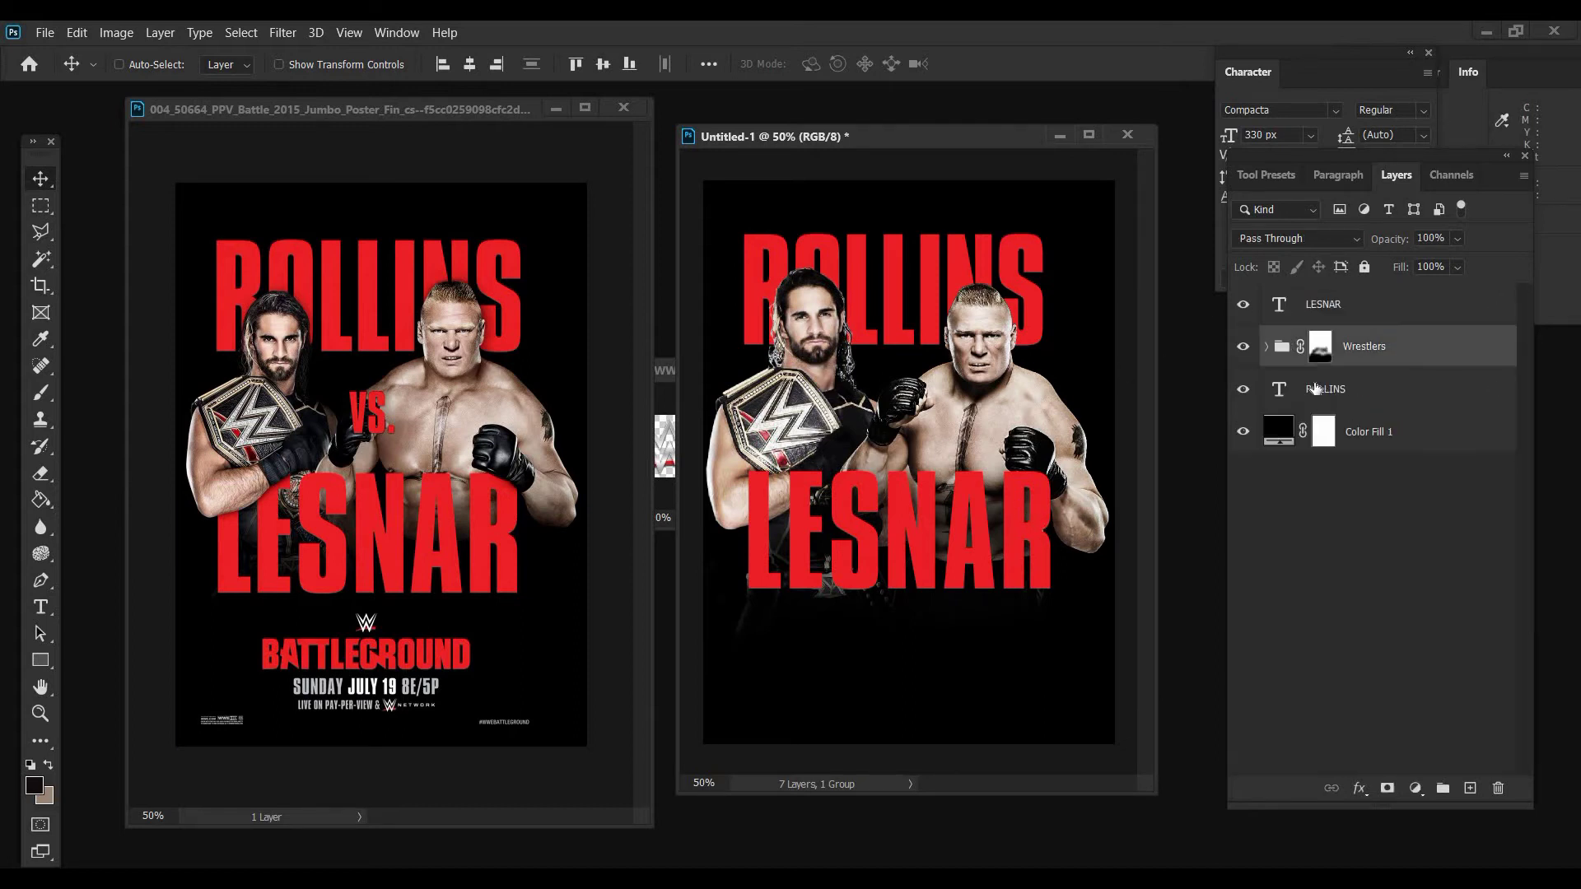
pyautogui.hotkey('alt', '[')
pyautogui.hotkey('alt', '.')
pyautogui.hotkey('shift', 'Down')
pyautogui.hotkey('shift', 'Down')
pyautogui.hotkey('shift', 'Down')
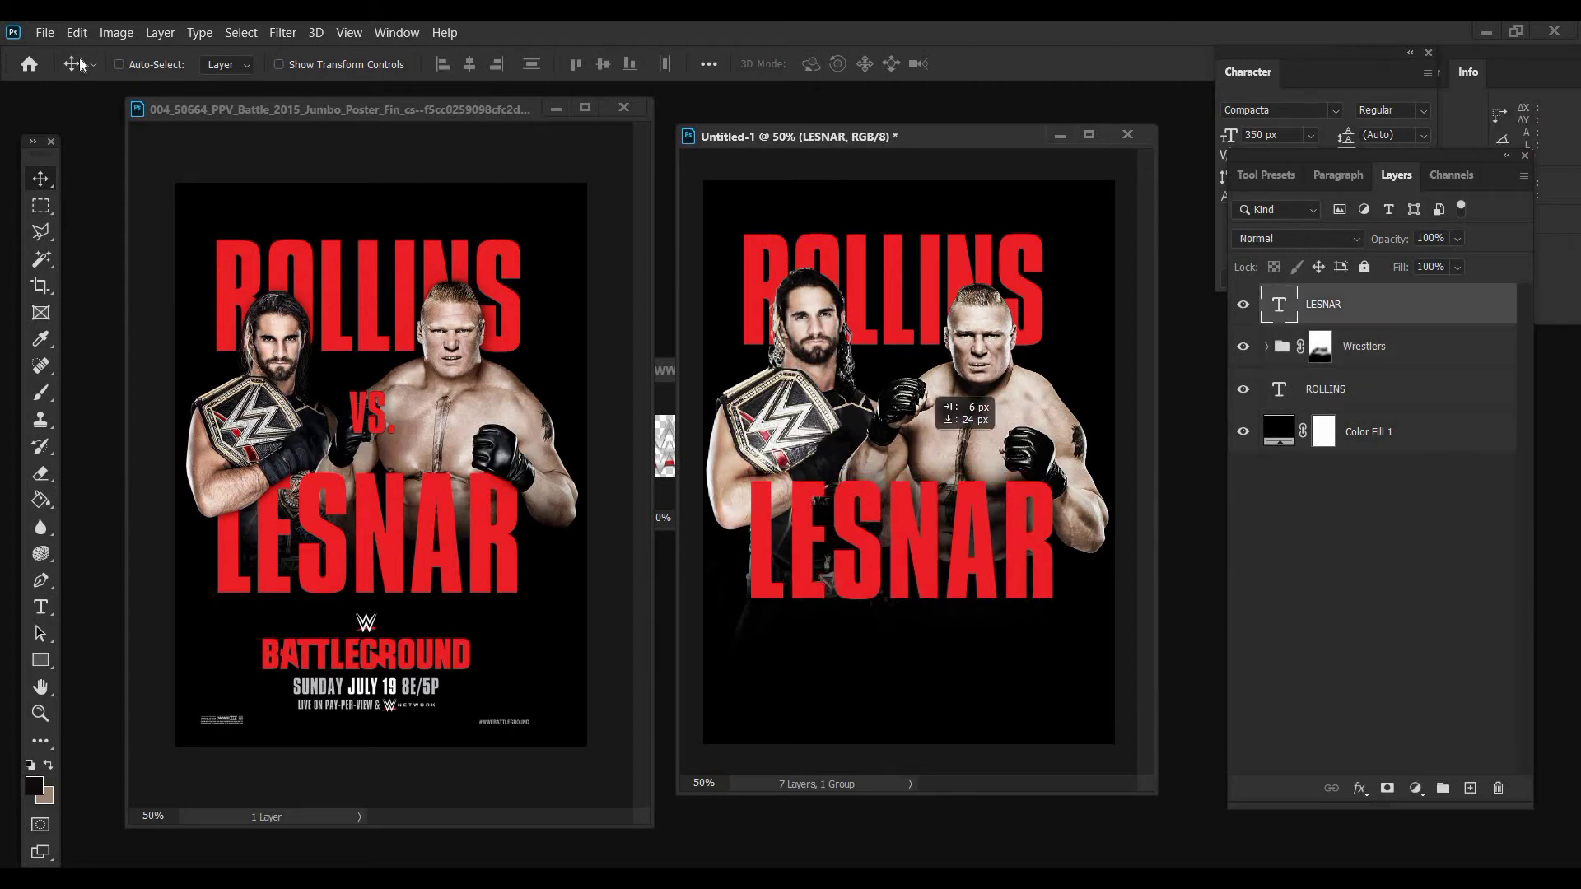
pyautogui.hotkey('alt', 'e')
pyautogui.press('Return')
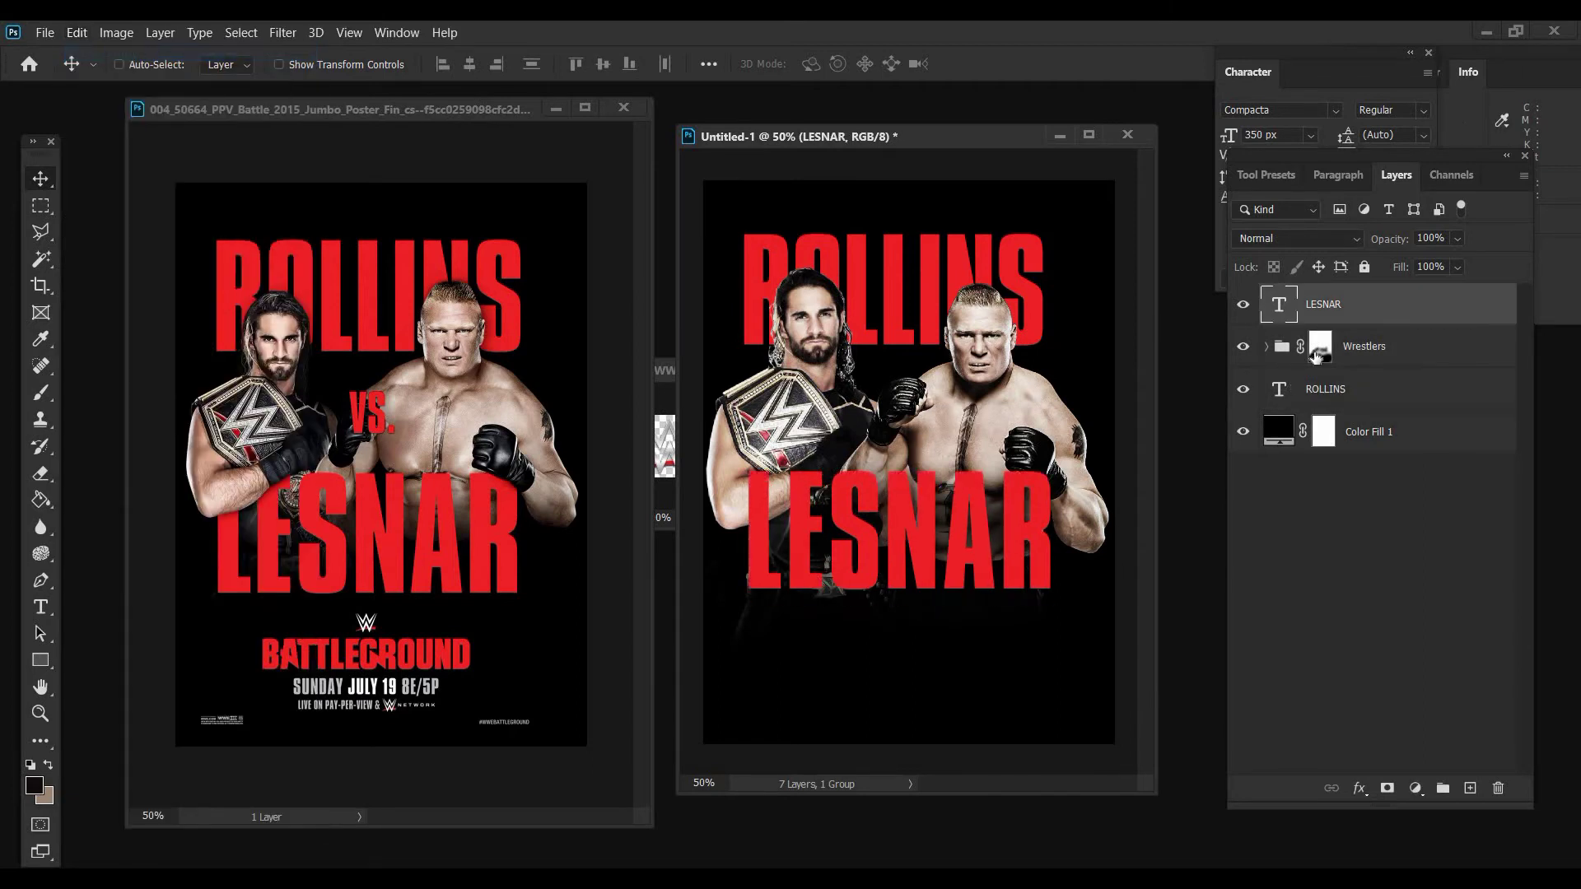
pyautogui.hotkey('alt', '[')
pyautogui.hotkey('alt', '[')
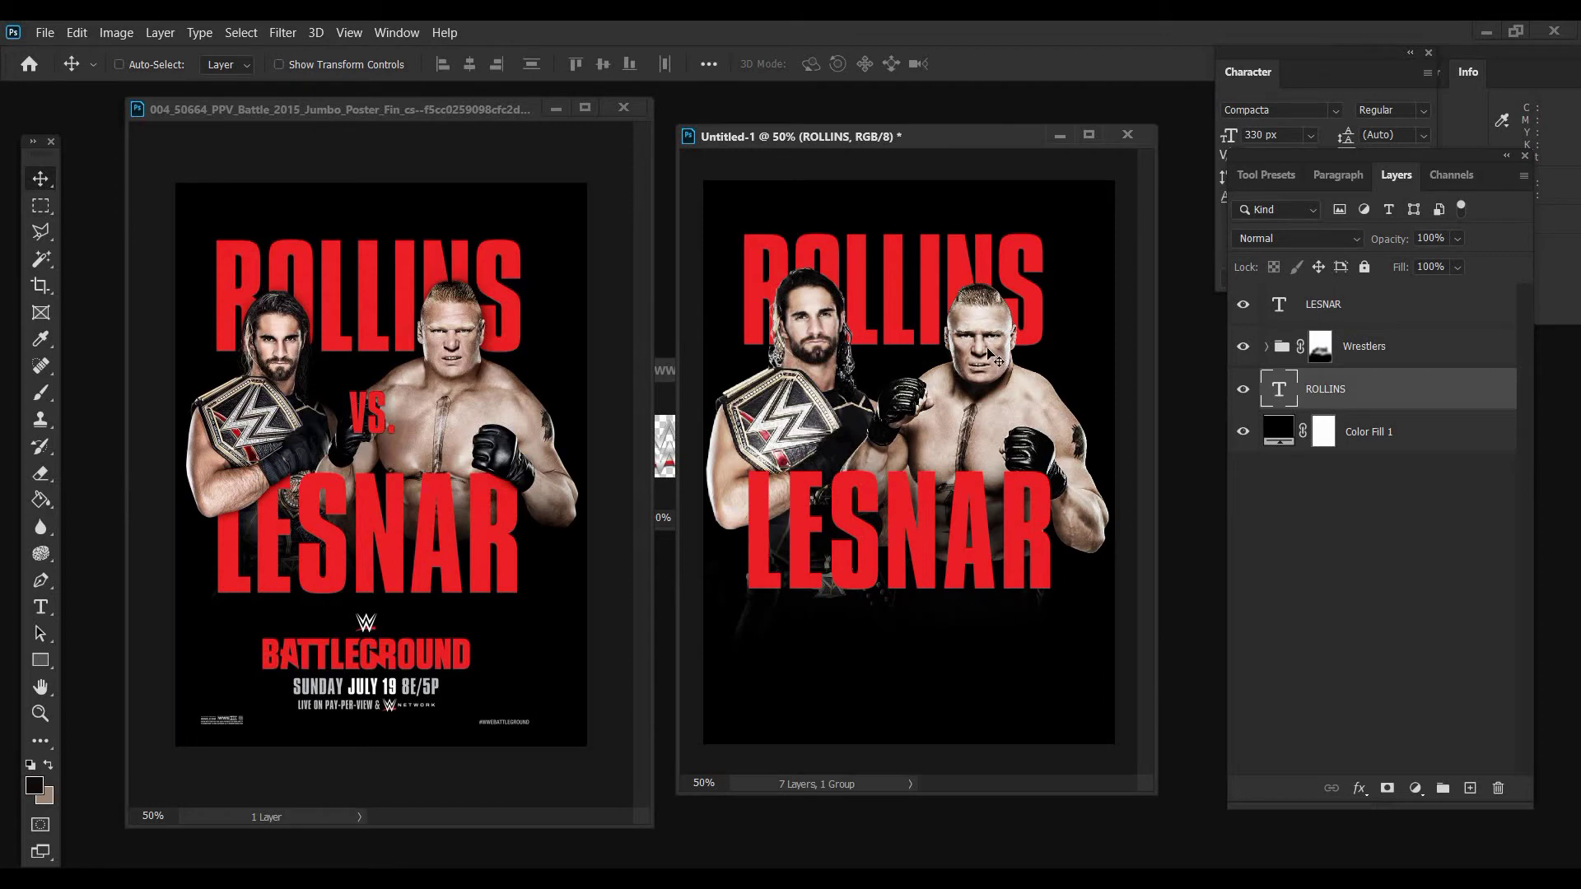
pyautogui.hotkey('shift', 'alt', '.')
pyautogui.moveTo(968, 341); pyautogui.dragTo(972, 359)
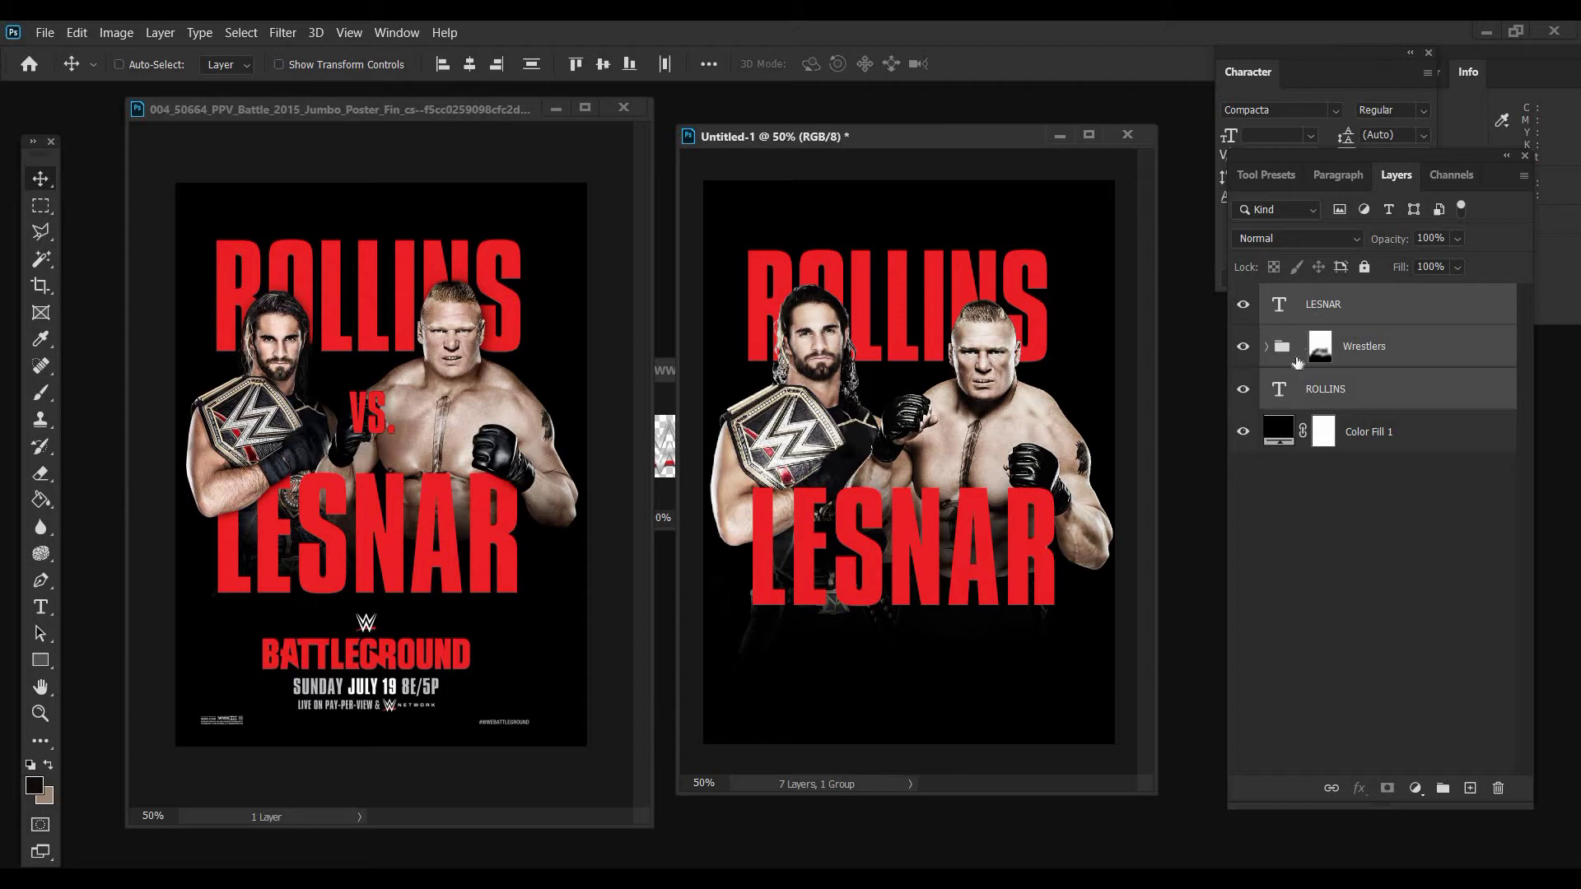
# Add a layer mask to the ROLLINS text layer and zoom out to the whole poster
pyautogui.hotkey('ctrl', 'z')
pyautogui.click(1391, 788)
pyautogui.press('z')
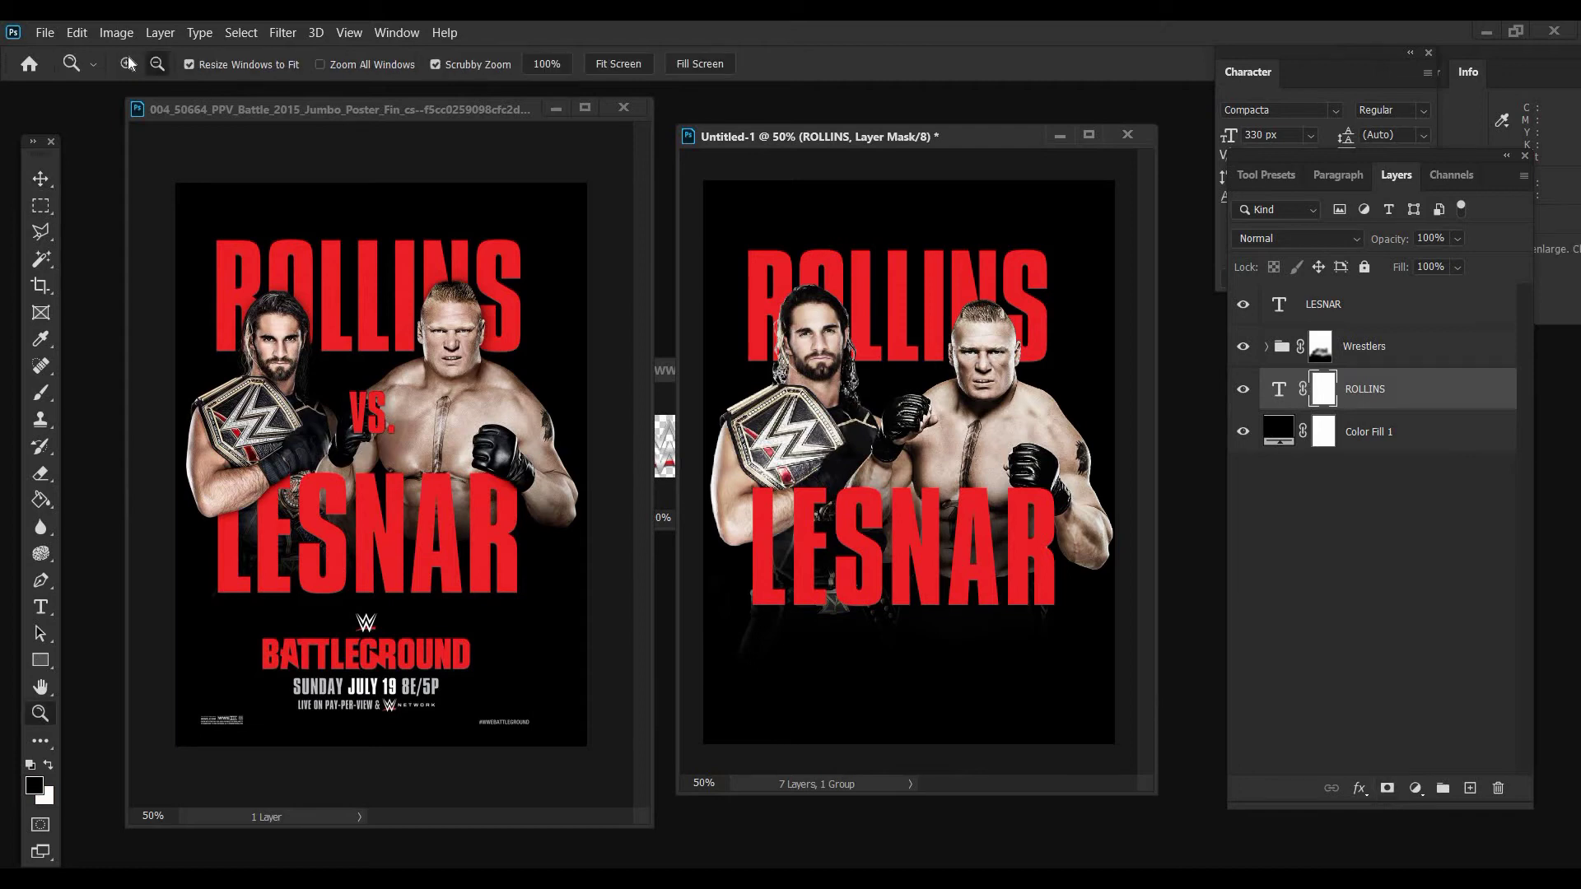
pyautogui.keyDown('alt'); pyautogui.click(810, 346); pyautogui.keyUp('alt')
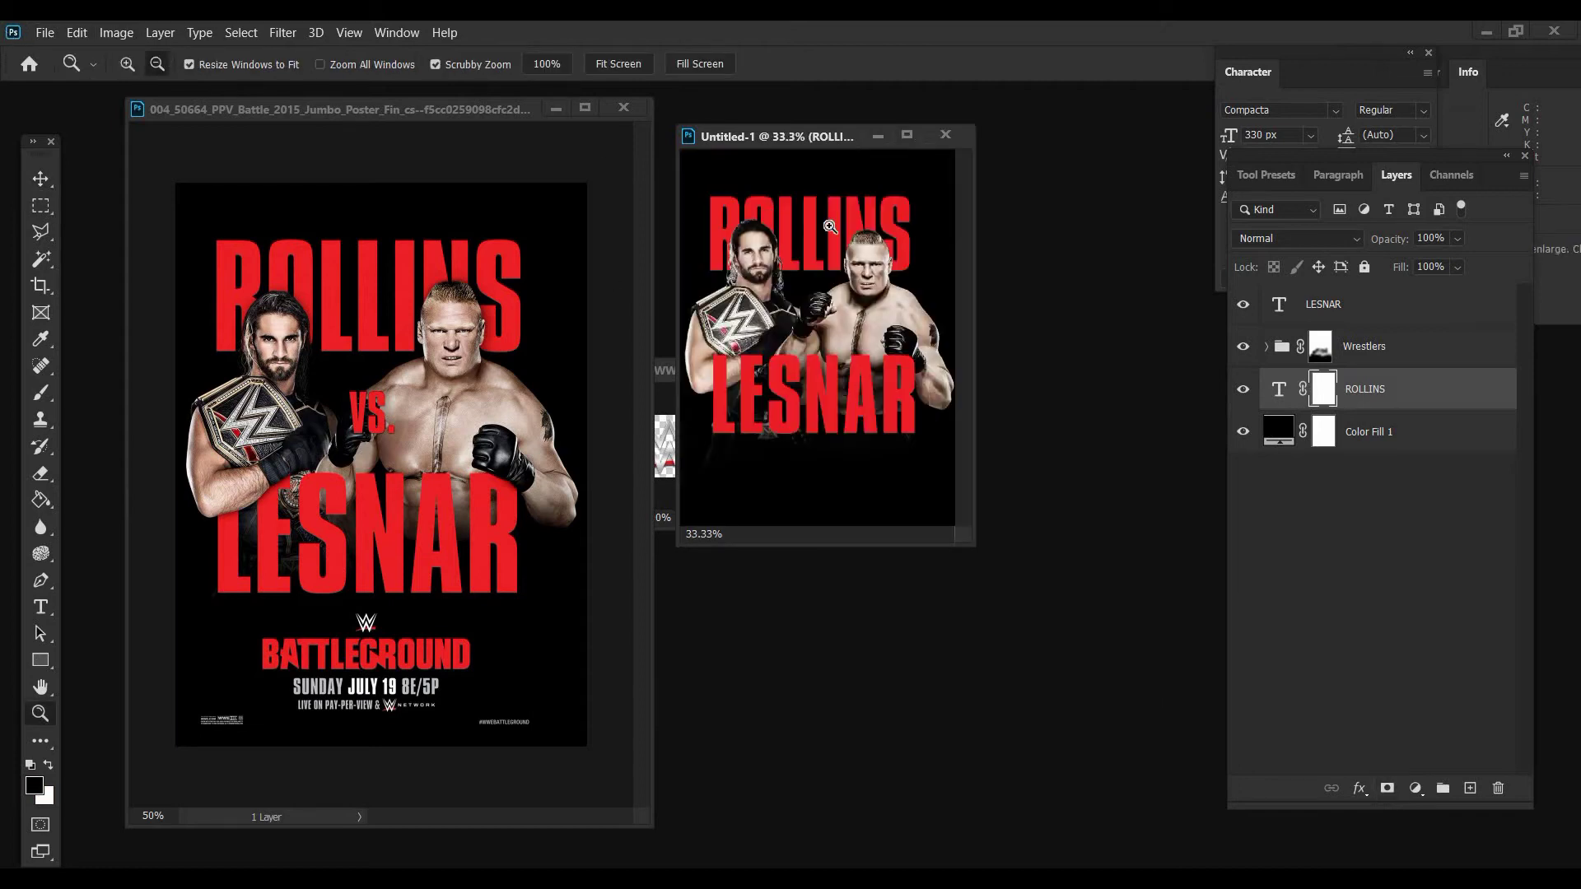
# Paint the ROLLINS mask with a 99 px, ~50% opacity brush around the right wrestler's head
pyautogui.click(851, 302)
pyautogui.click(850, 301)
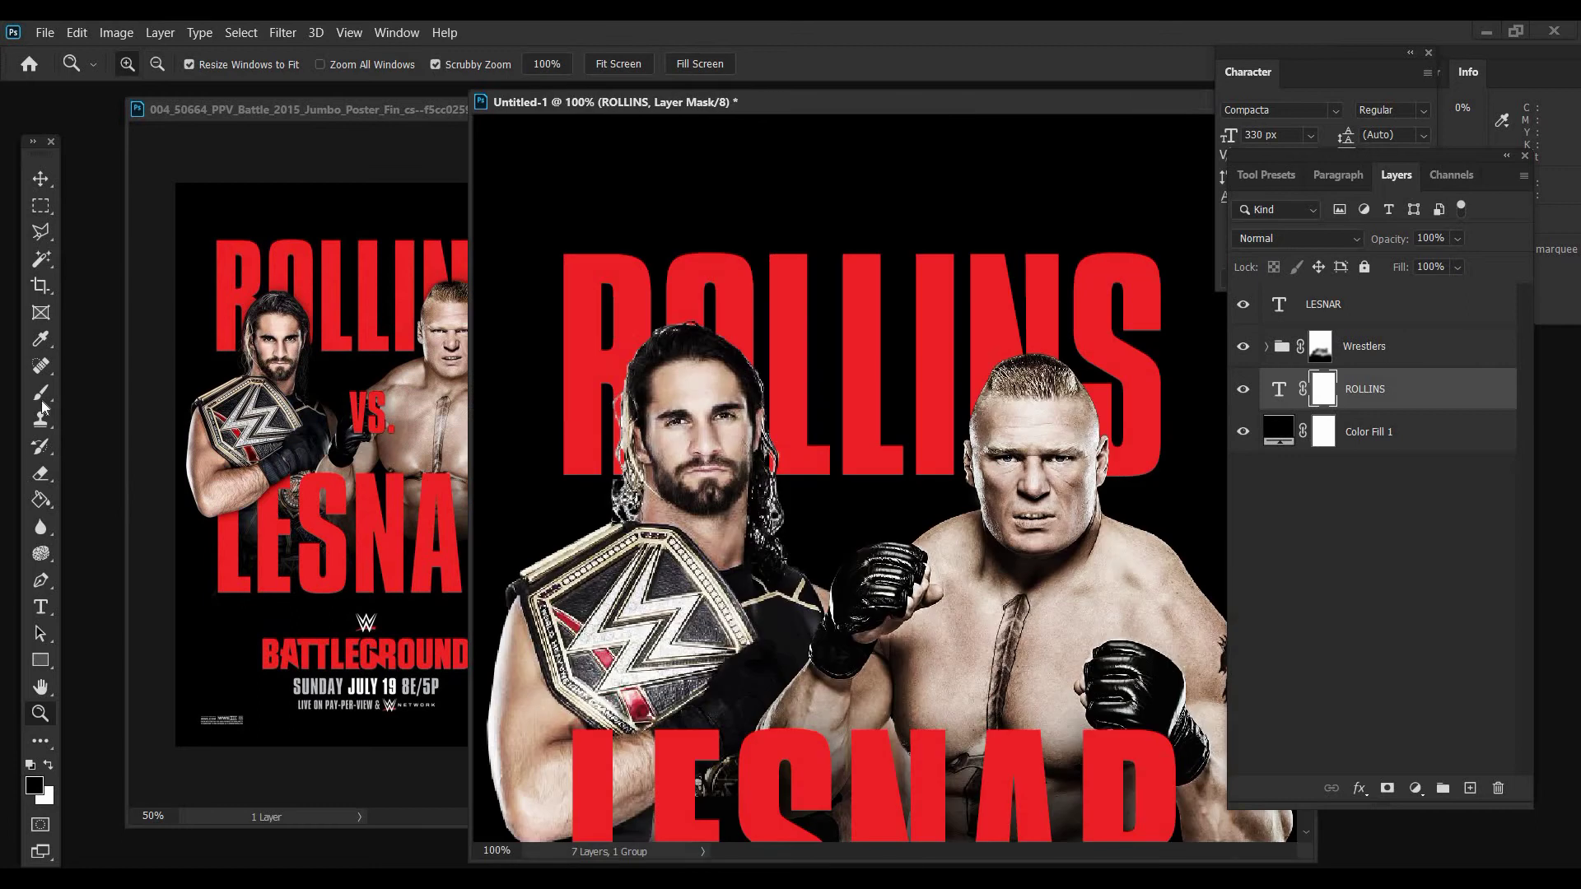
pyautogui.press('b')
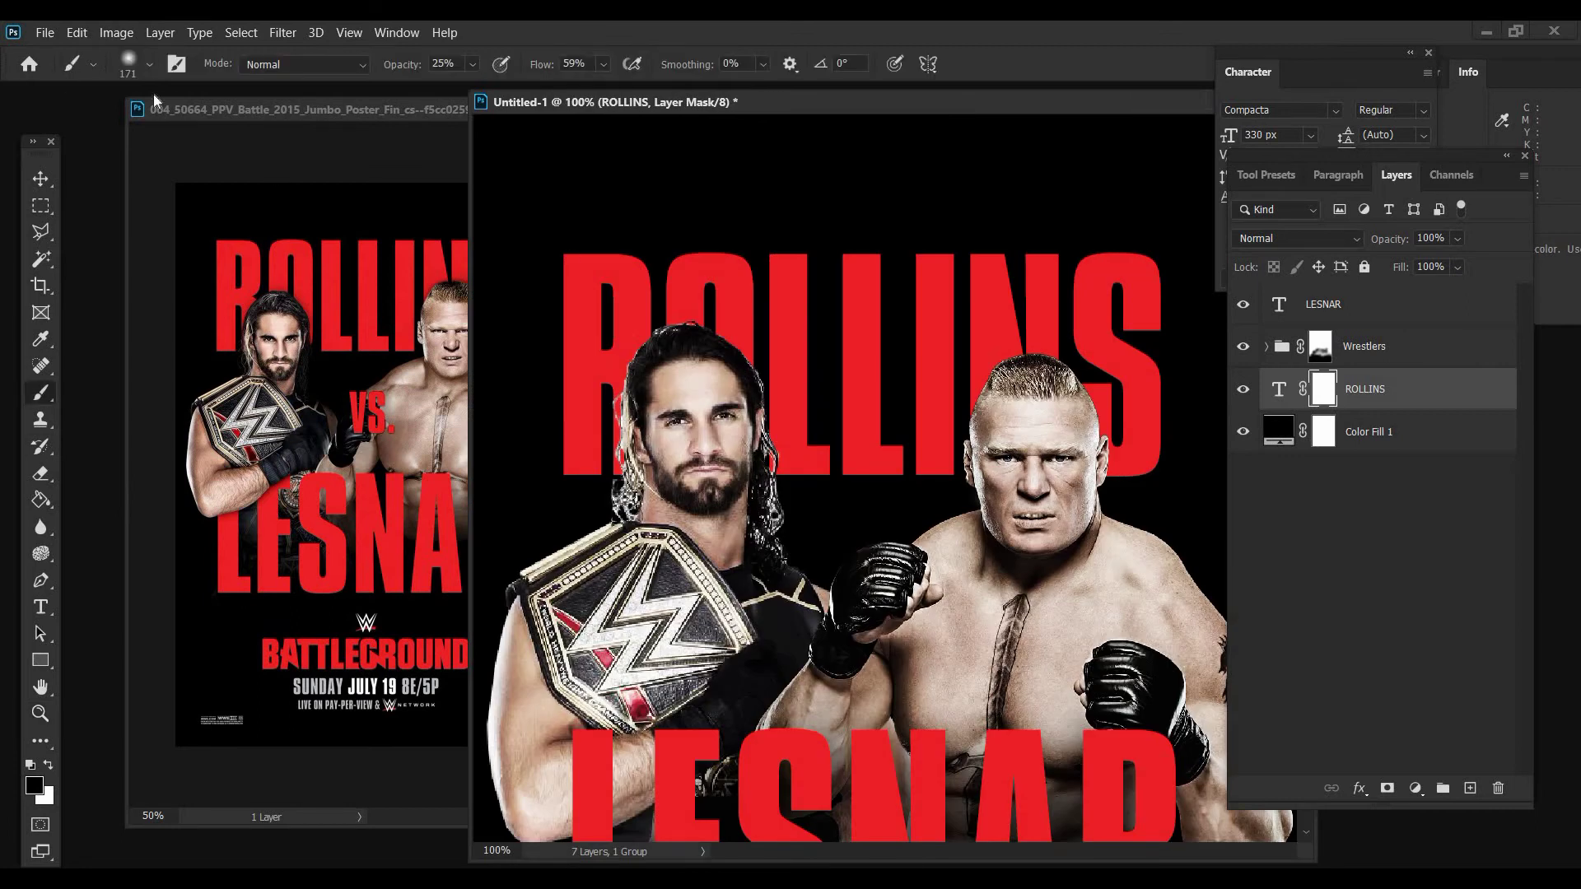
pyautogui.click(149, 63)
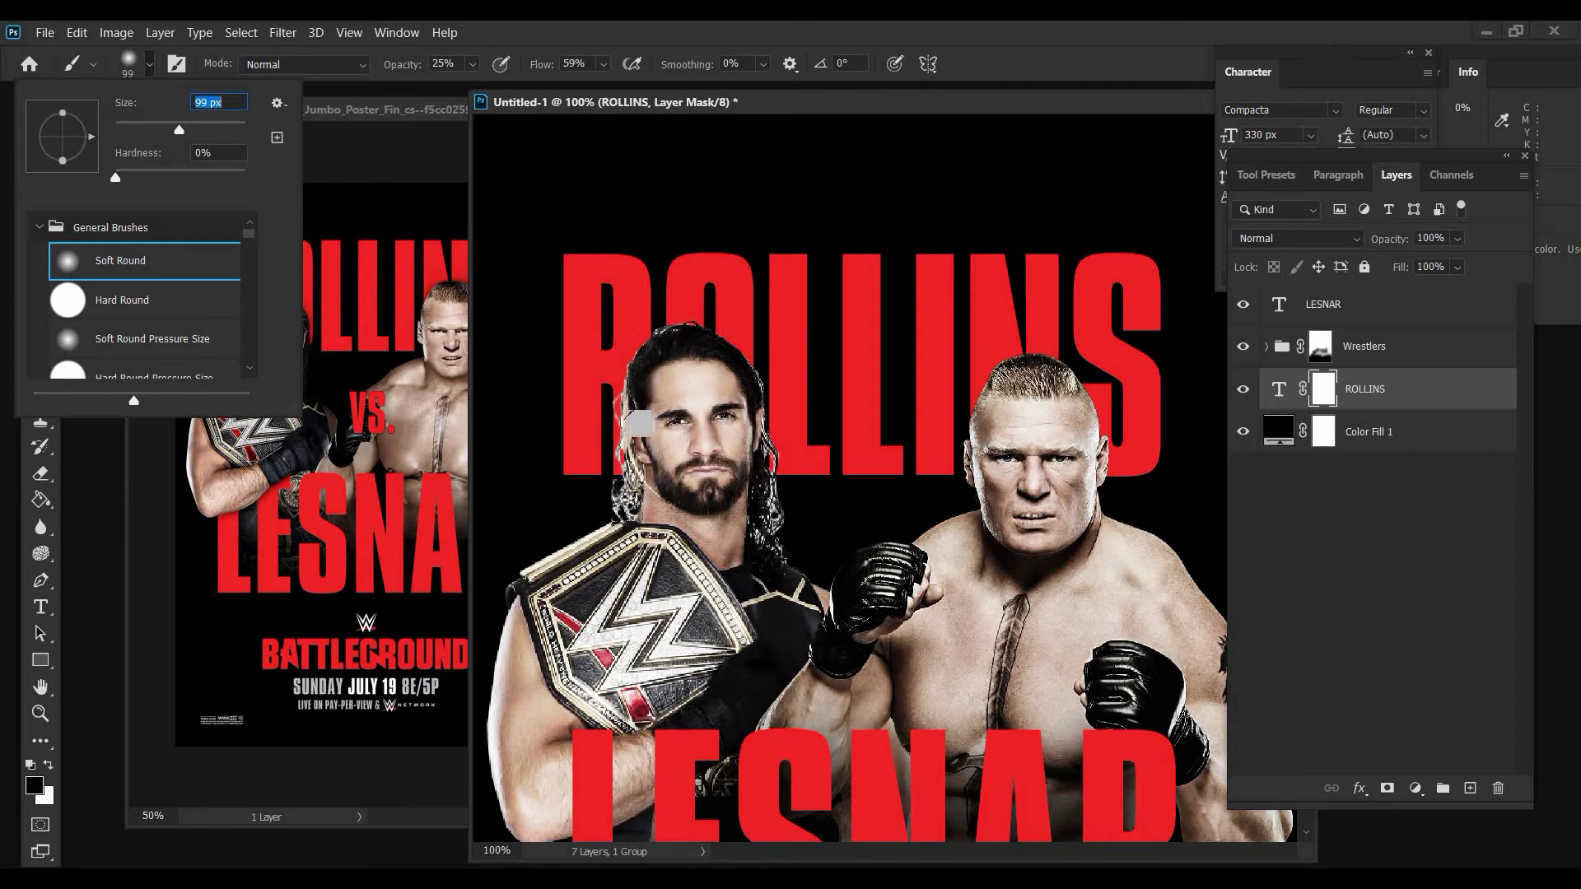
pyautogui.press('Return')
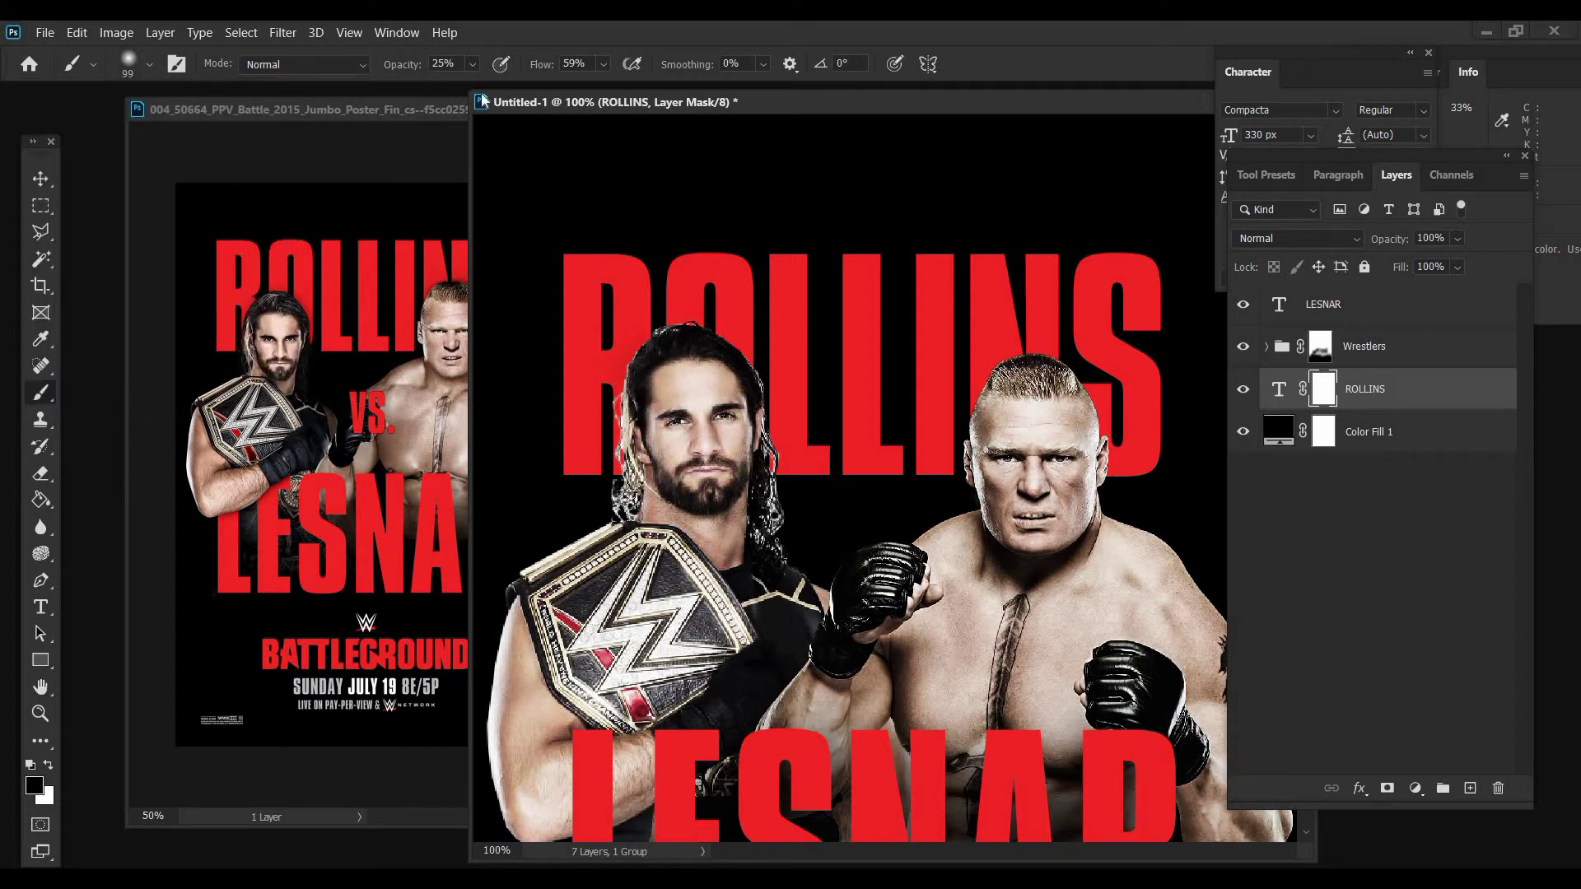
pyautogui.click(472, 65)
pyautogui.moveTo(478, 88); pyautogui.dragTo(505, 87)
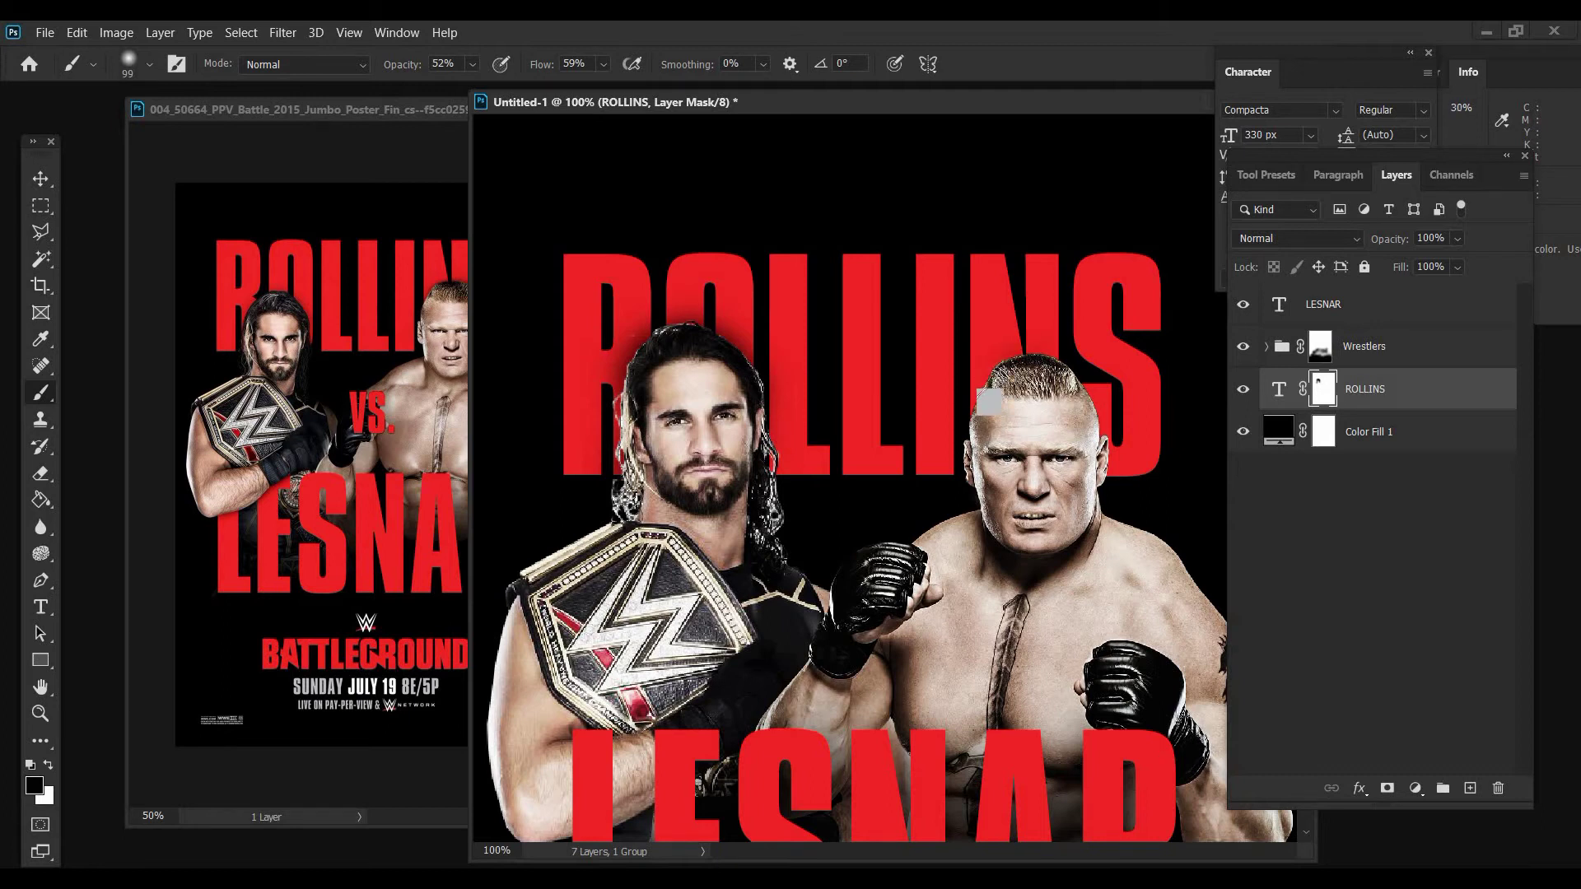
pyautogui.moveTo(992, 387)
pyautogui.mouseDown()
pyautogui.moveTo(1008, 366)
pyautogui.moveTo(1030, 376)
pyautogui.moveTo(1073, 445)
pyautogui.moveTo(1052, 382)
pyautogui.moveTo(1005, 378)
pyautogui.moveTo(972, 446)
pyautogui.moveTo(986, 383)
pyautogui.moveTo(1070, 436)
pyautogui.moveTo(1039, 367)
pyautogui.mouseUp()
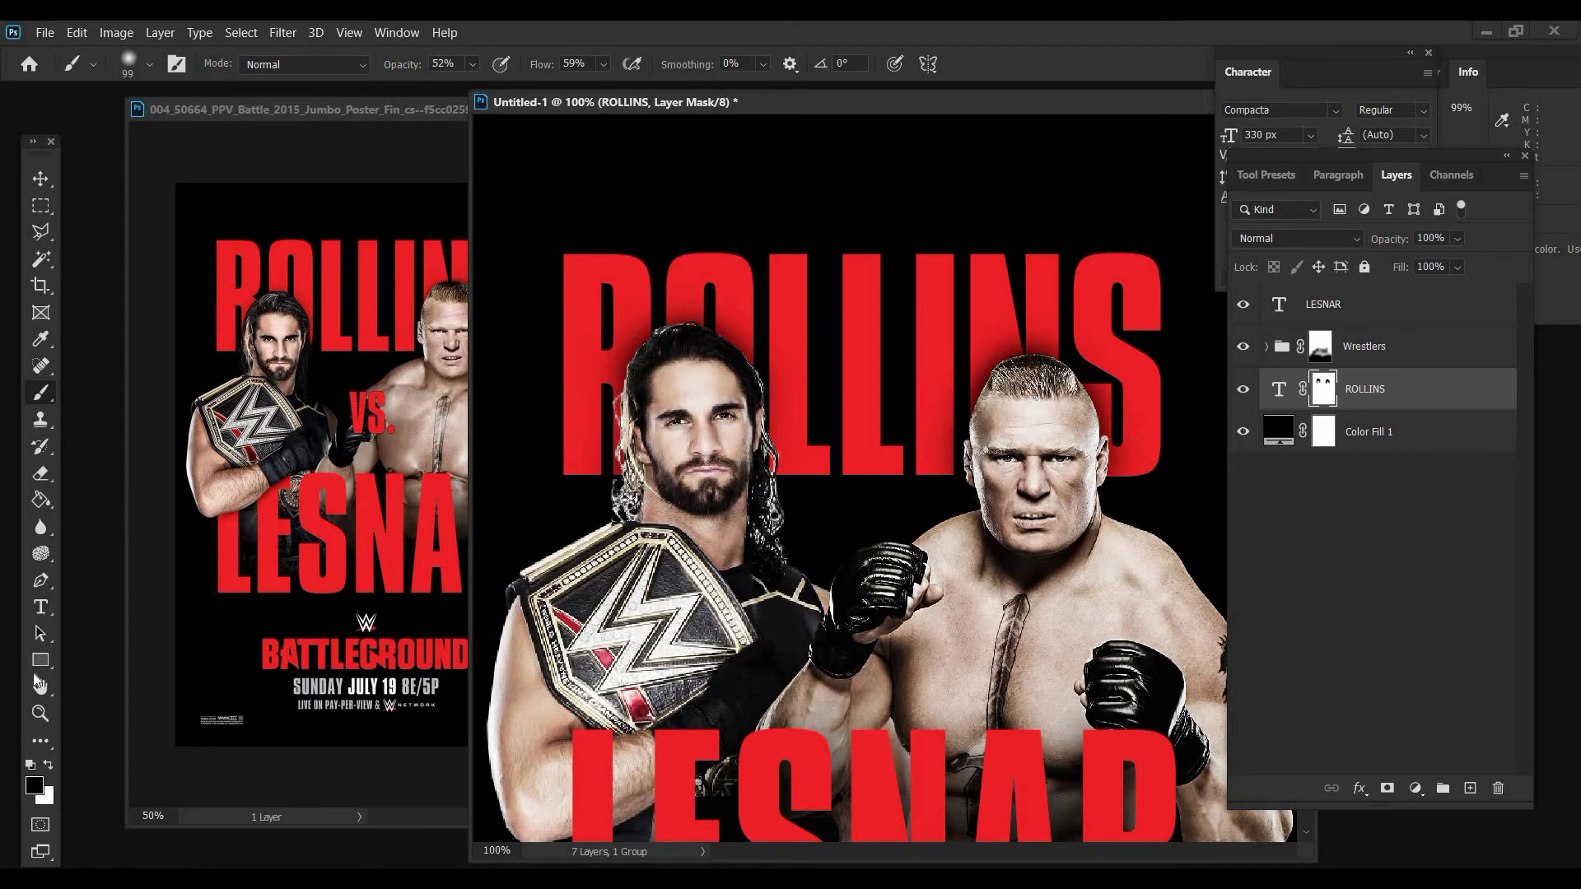
# Add a layer mask to the LESNAR text layer and zoom in on the belt and arm
pyautogui.press('z')
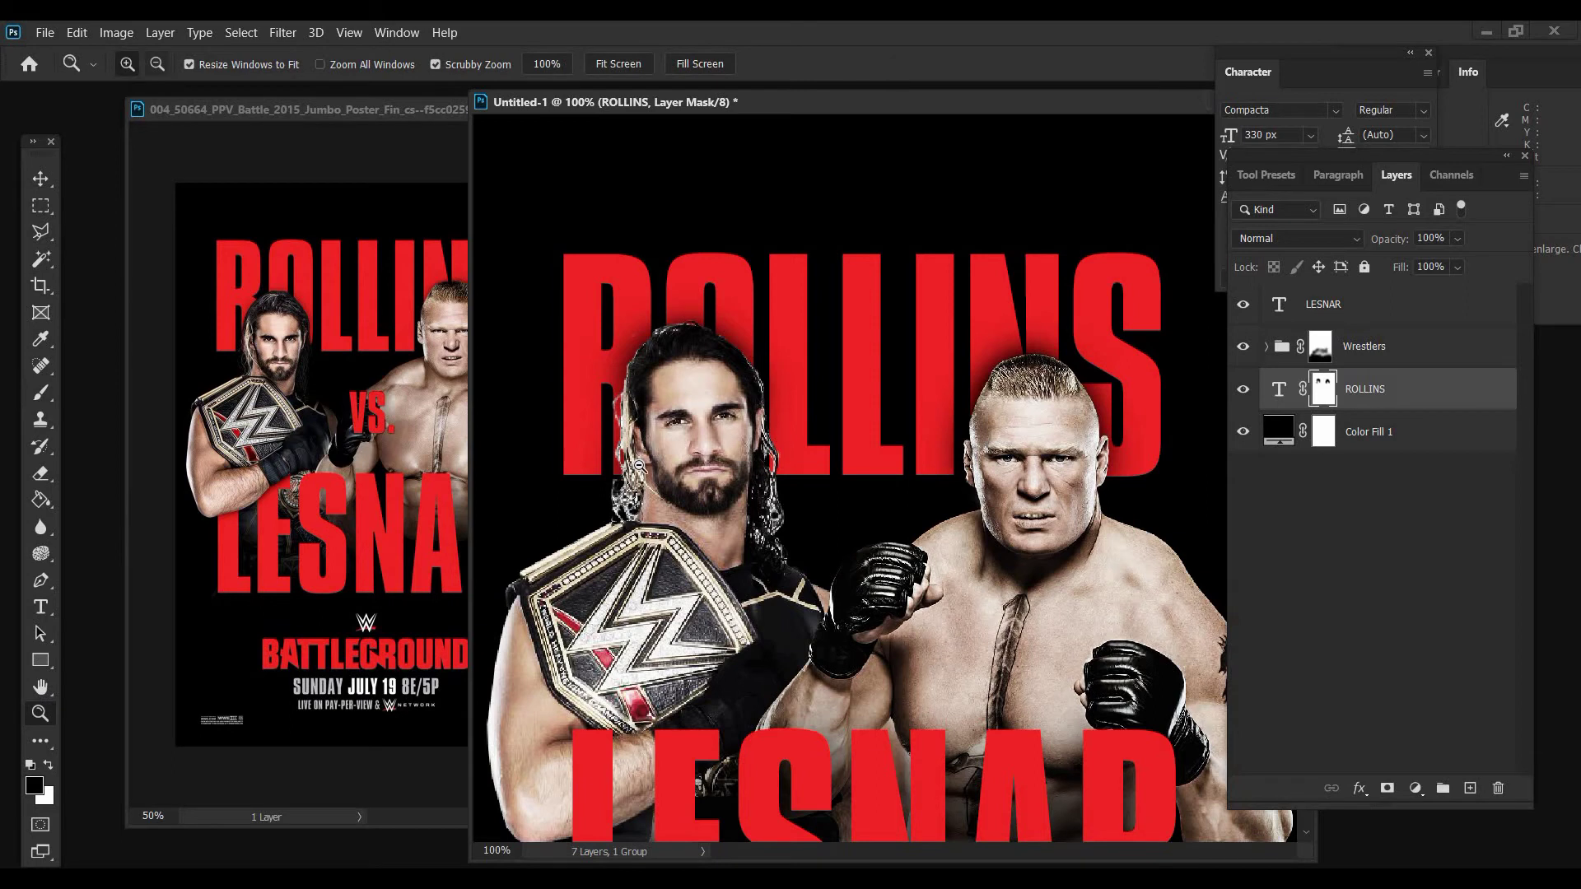
pyautogui.keyDown('alt'); pyautogui.click(639, 465); pyautogui.keyUp('alt')
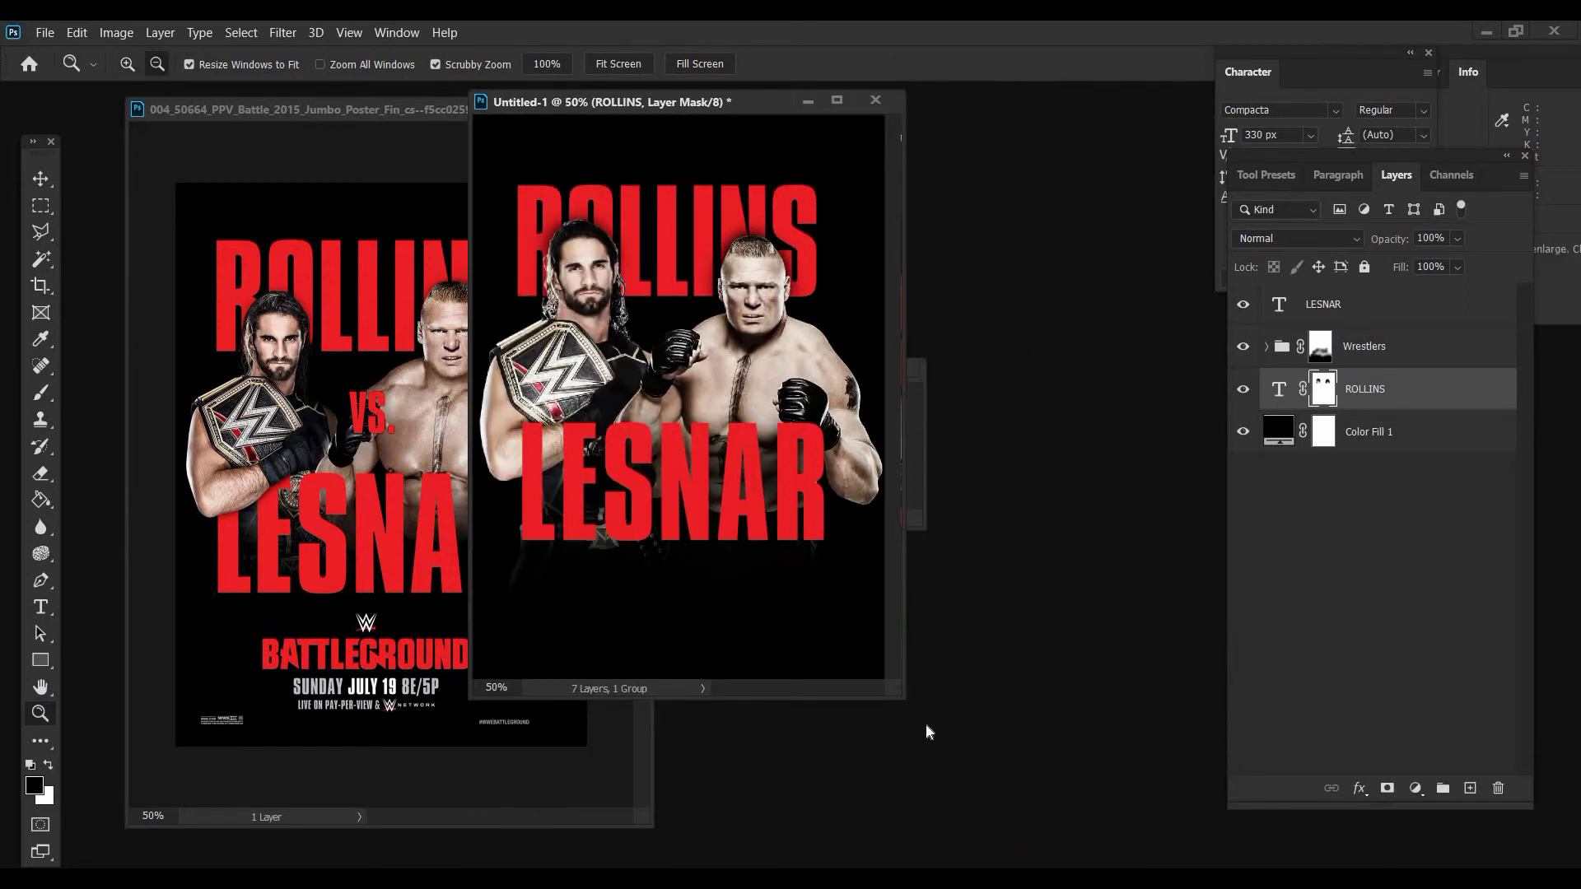
pyautogui.hotkey('alt', '.')
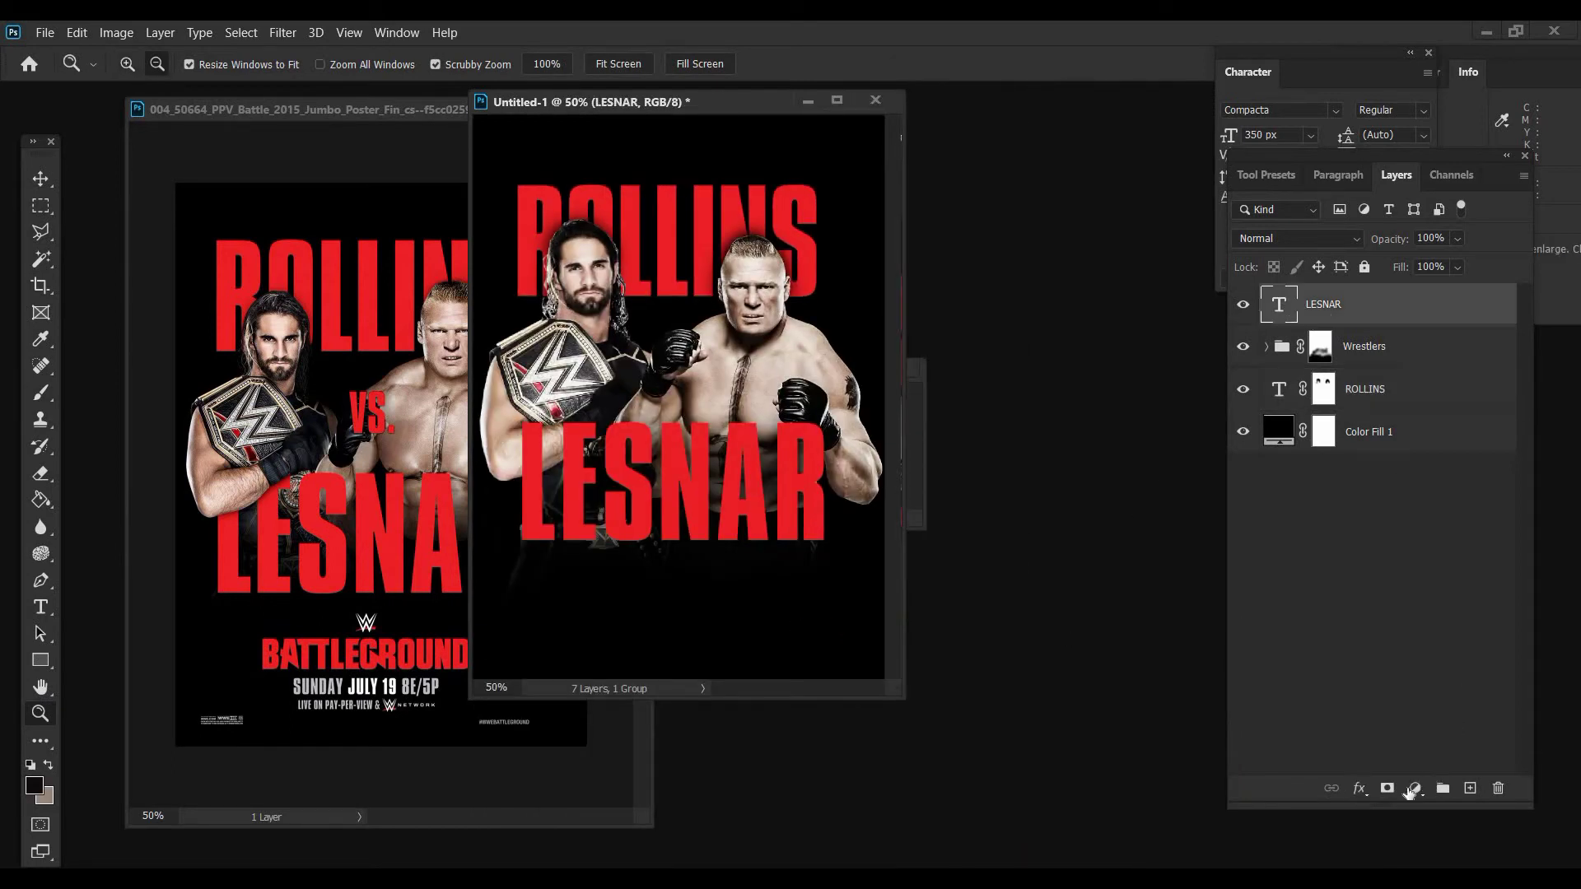
pyautogui.click(1387, 789)
pyautogui.click(545, 535)
pyautogui.click(633, 277)
pyautogui.click(633, 277)
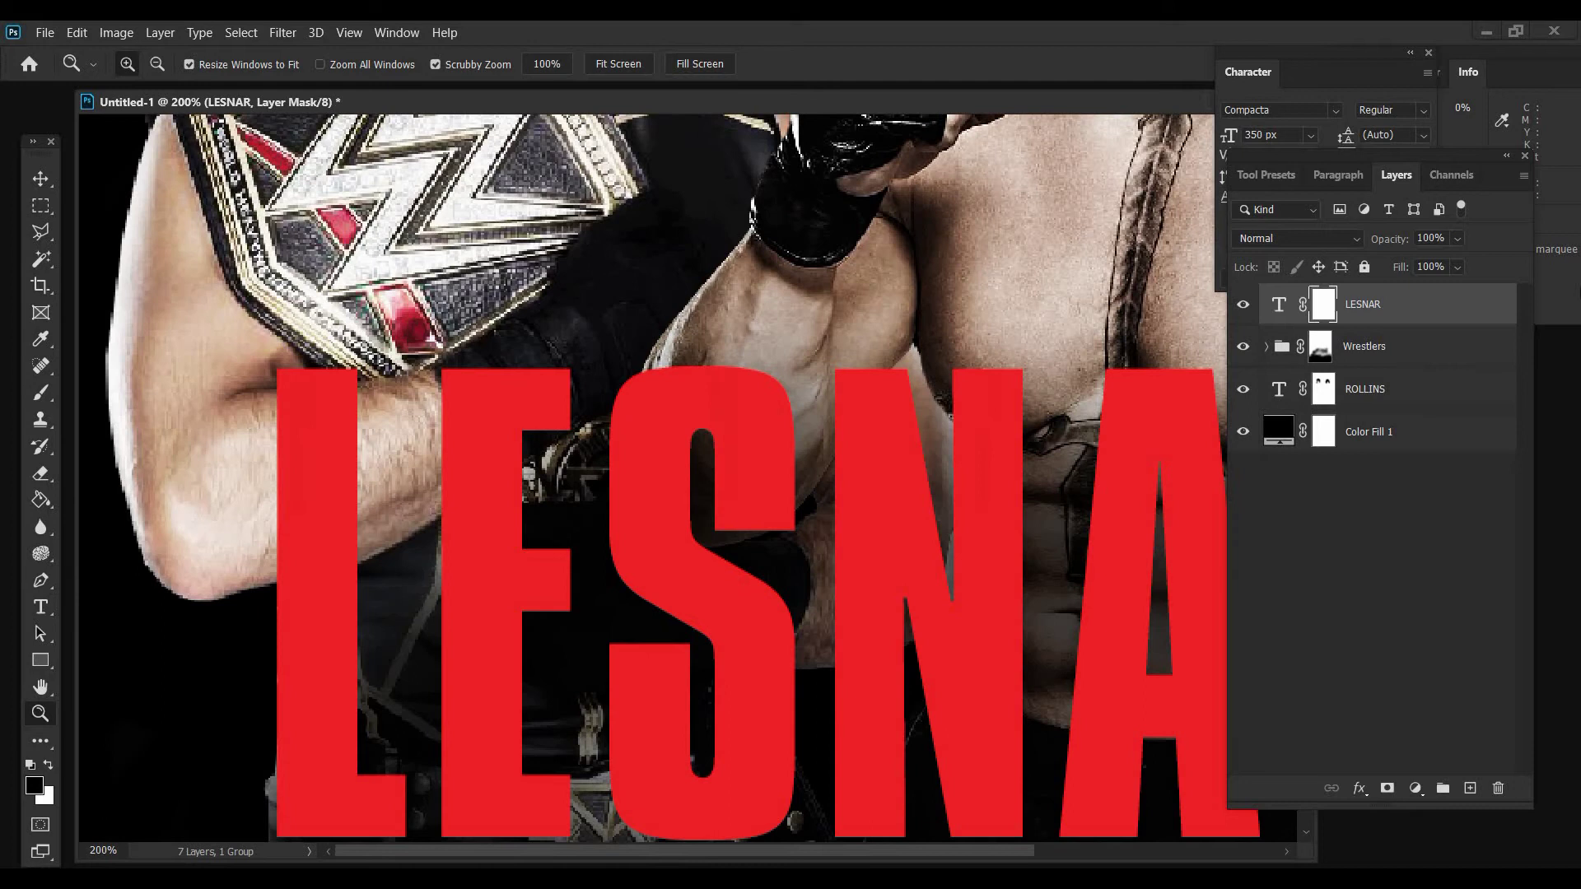
# Lower LESNAR opacity to 10% and pen-trace the underside of the forearm
pyautogui.click(1415, 269)
pyautogui.moveTo(1385, 262); pyautogui.dragTo(1395, 262)
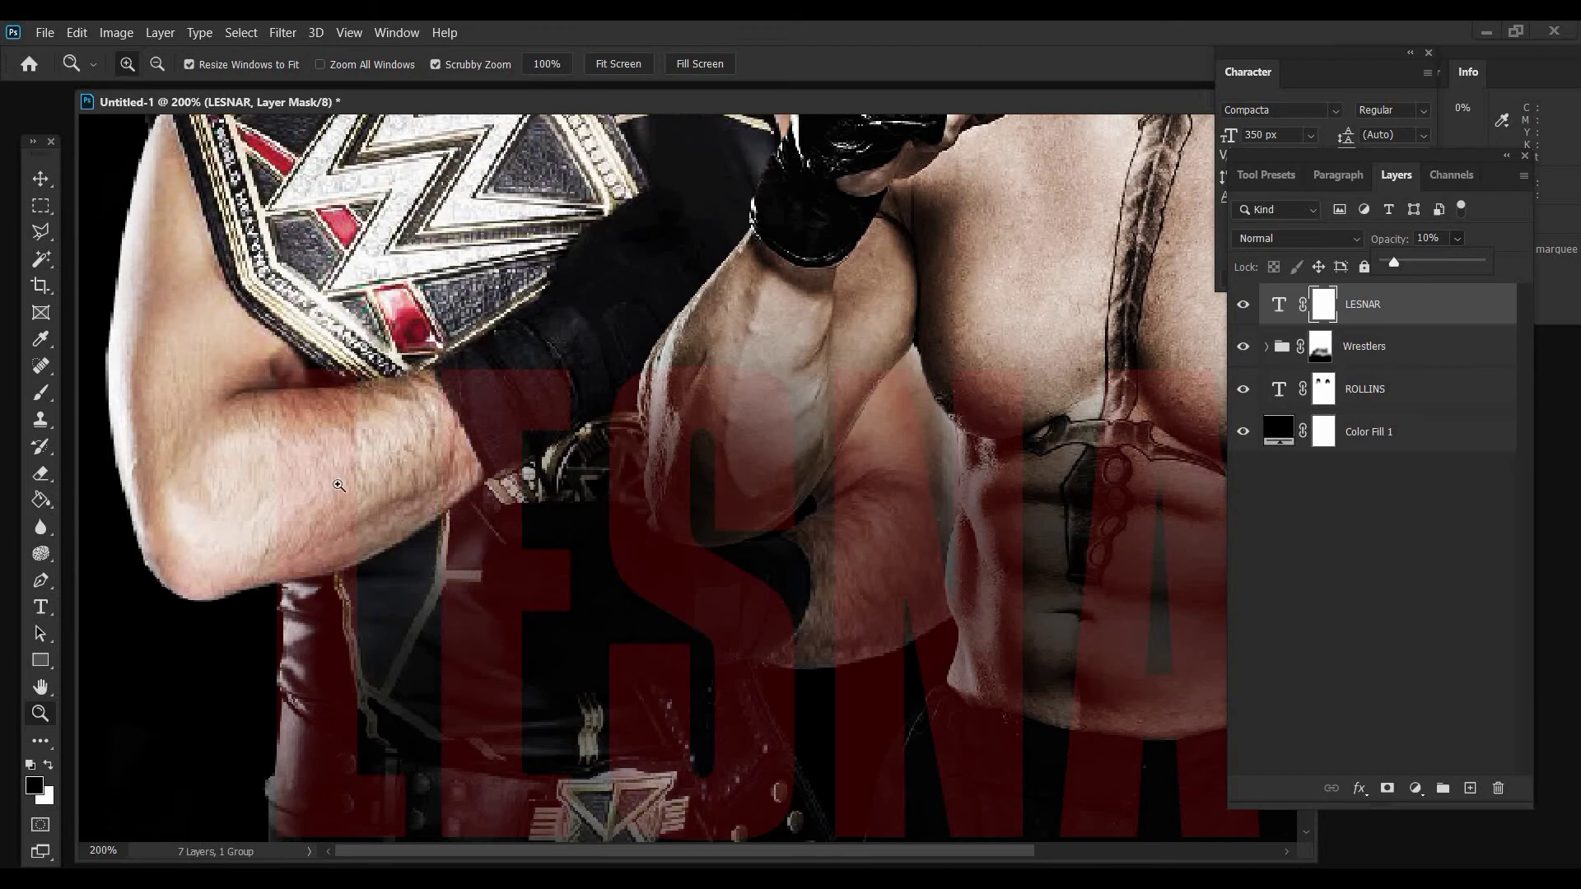
pyautogui.click(434, 467)
pyautogui.hotkey('ctrl', '+')
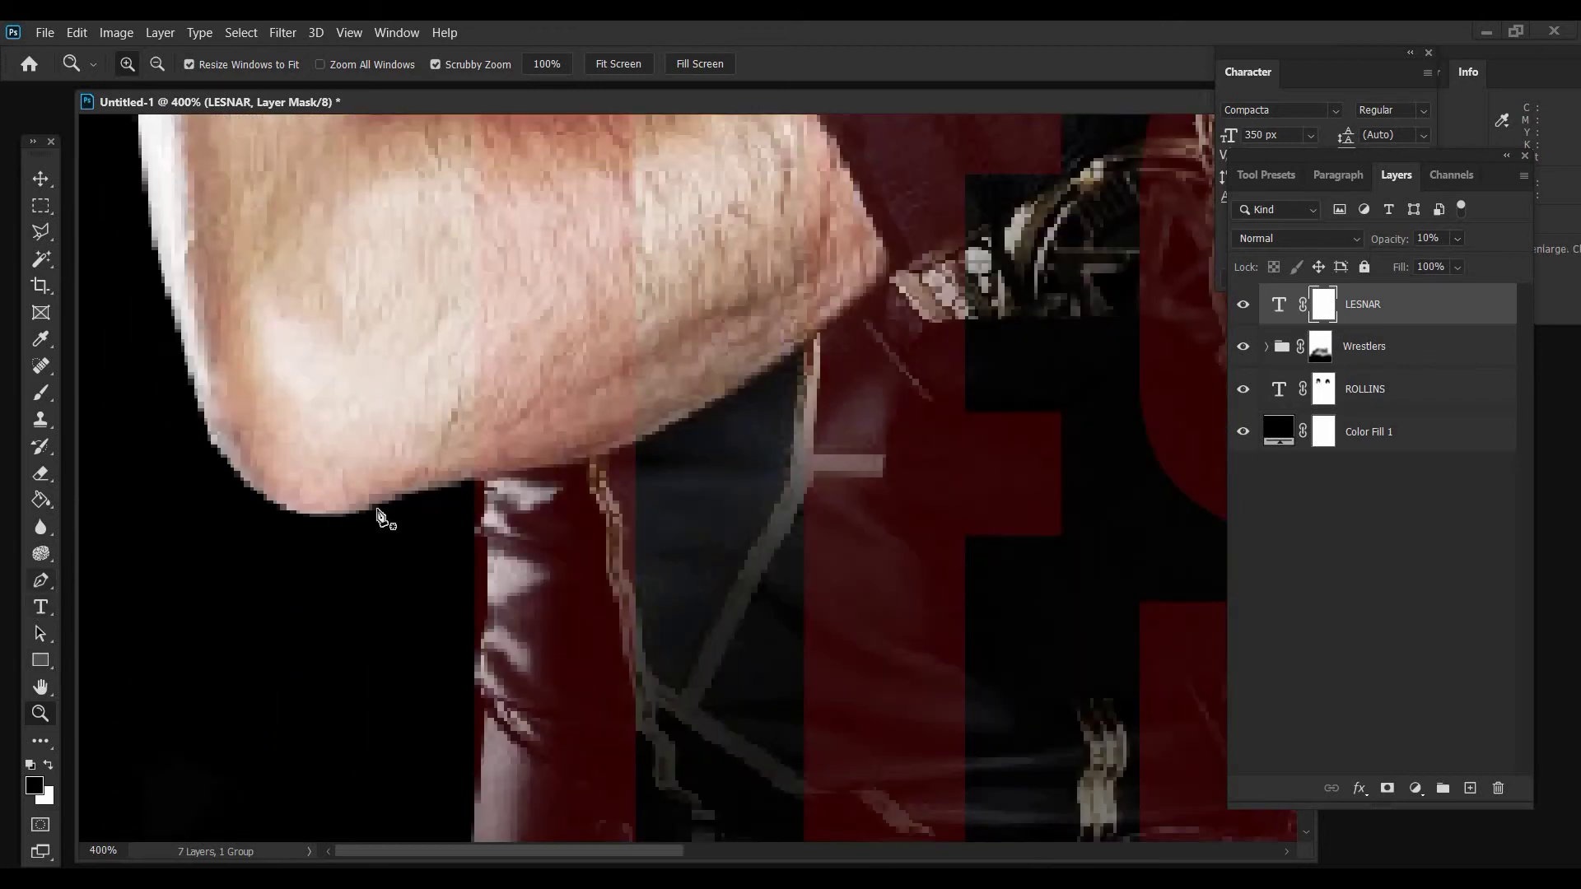
pyautogui.press('p')
pyautogui.click(417, 492)
pyautogui.click(464, 480)
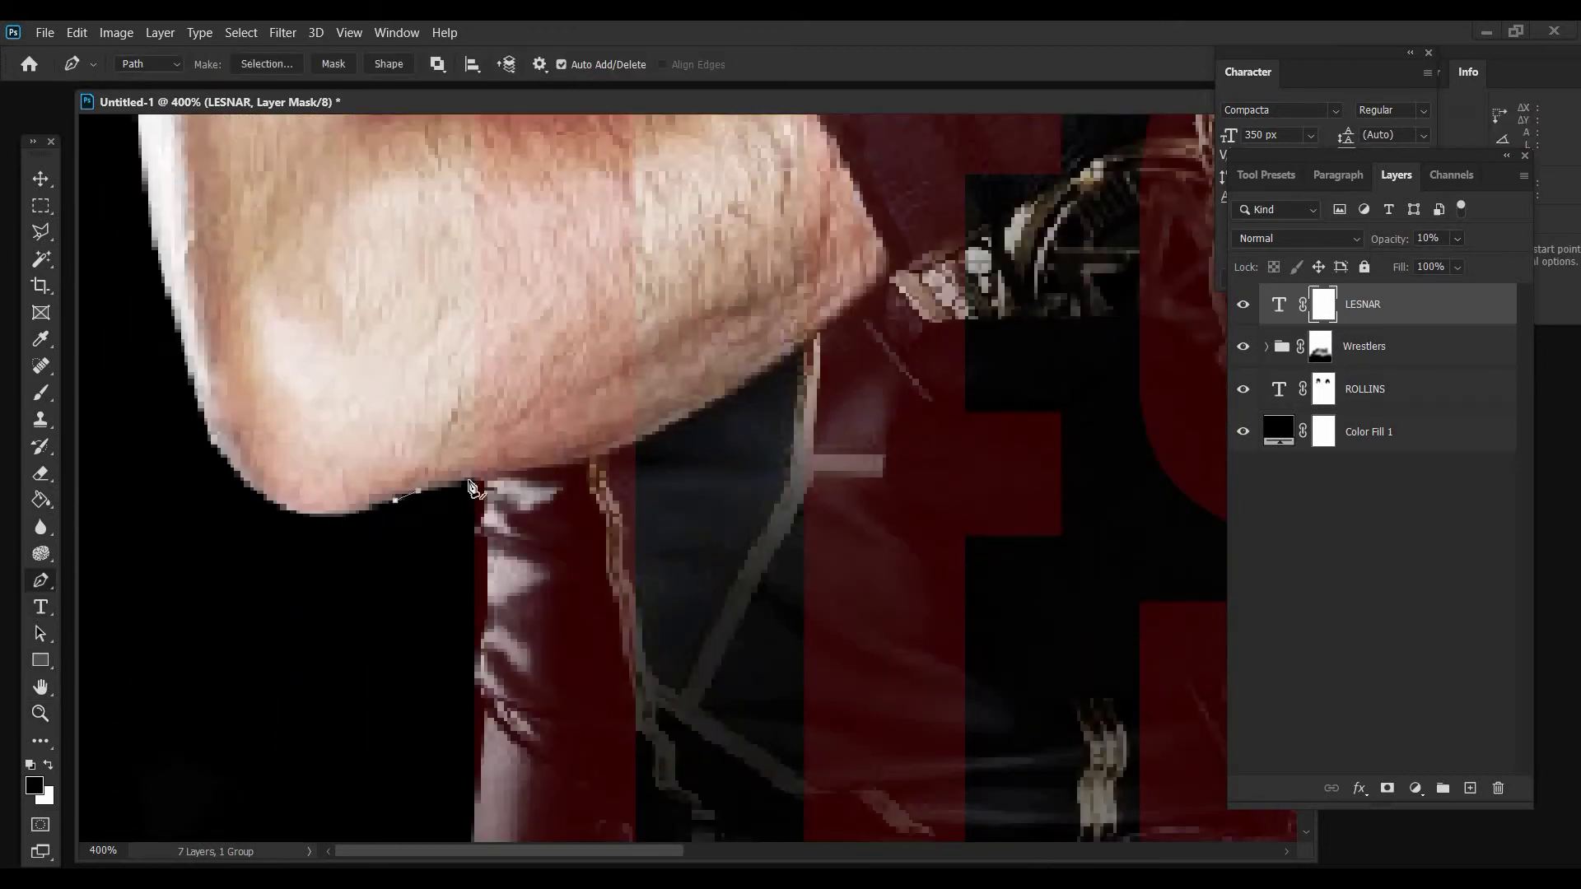
pyautogui.click(503, 472)
pyautogui.click(567, 464)
pyautogui.click(618, 448)
pyautogui.click(701, 408)
# Continue the arm path along the wristband's lower edge, around it, and close it
pyautogui.hotkey('ctrl', 'z')
pyautogui.hotkey('ctrl', 'shift', 'z')
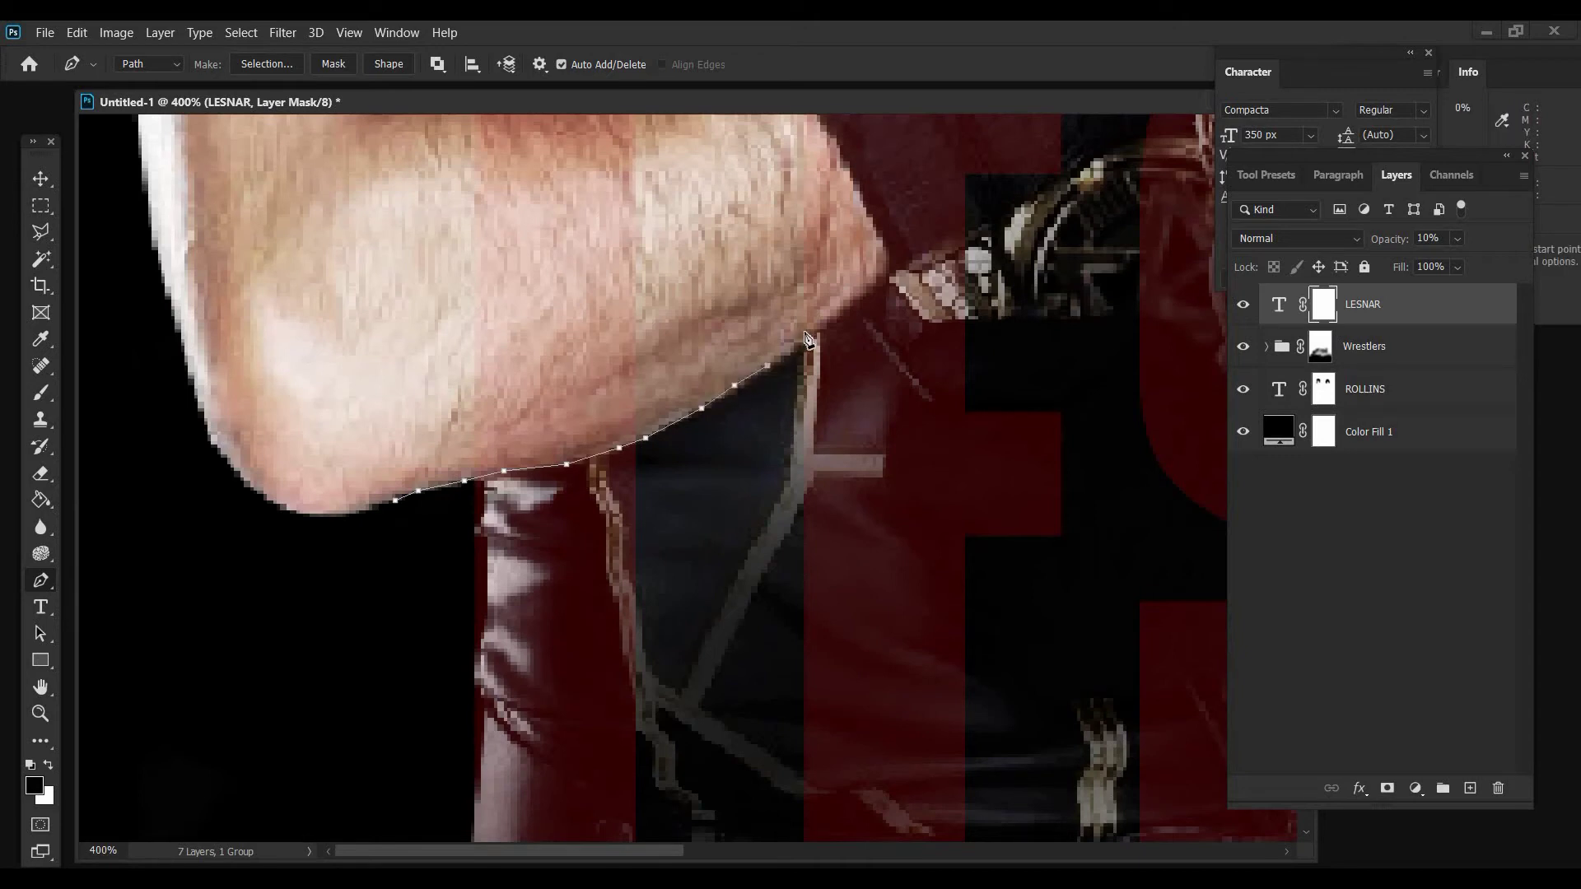
pyautogui.click(820, 330)
pyautogui.click(846, 306)
pyautogui.click(892, 268)
pyautogui.moveTo(700, 116); pyautogui.dragTo(478, 132)
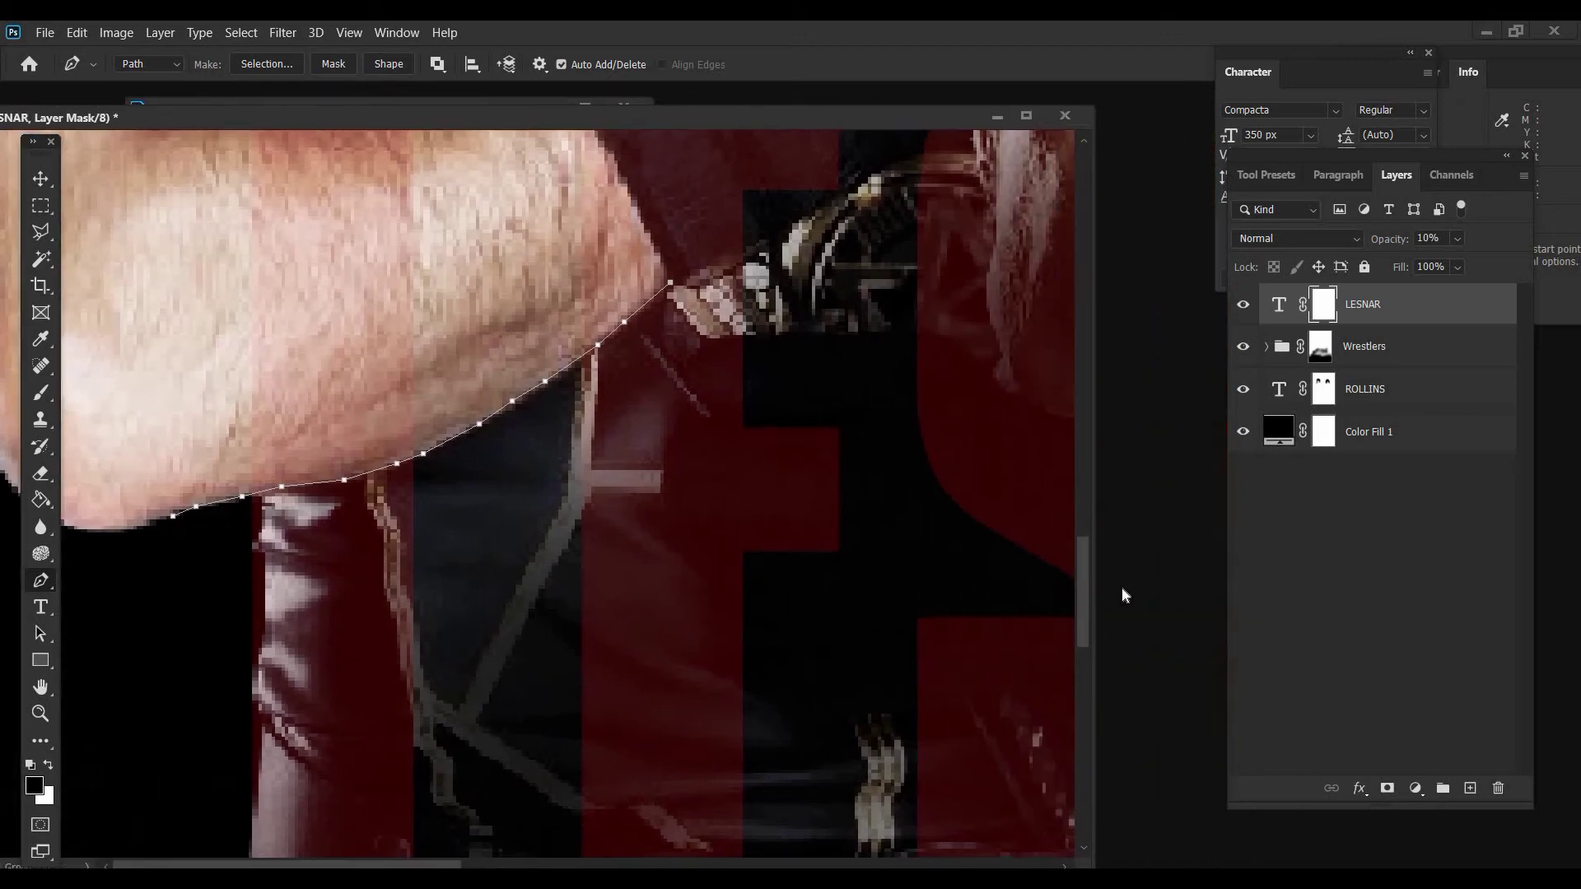
pyautogui.moveTo(1084, 566); pyautogui.dragTo(1084, 528)
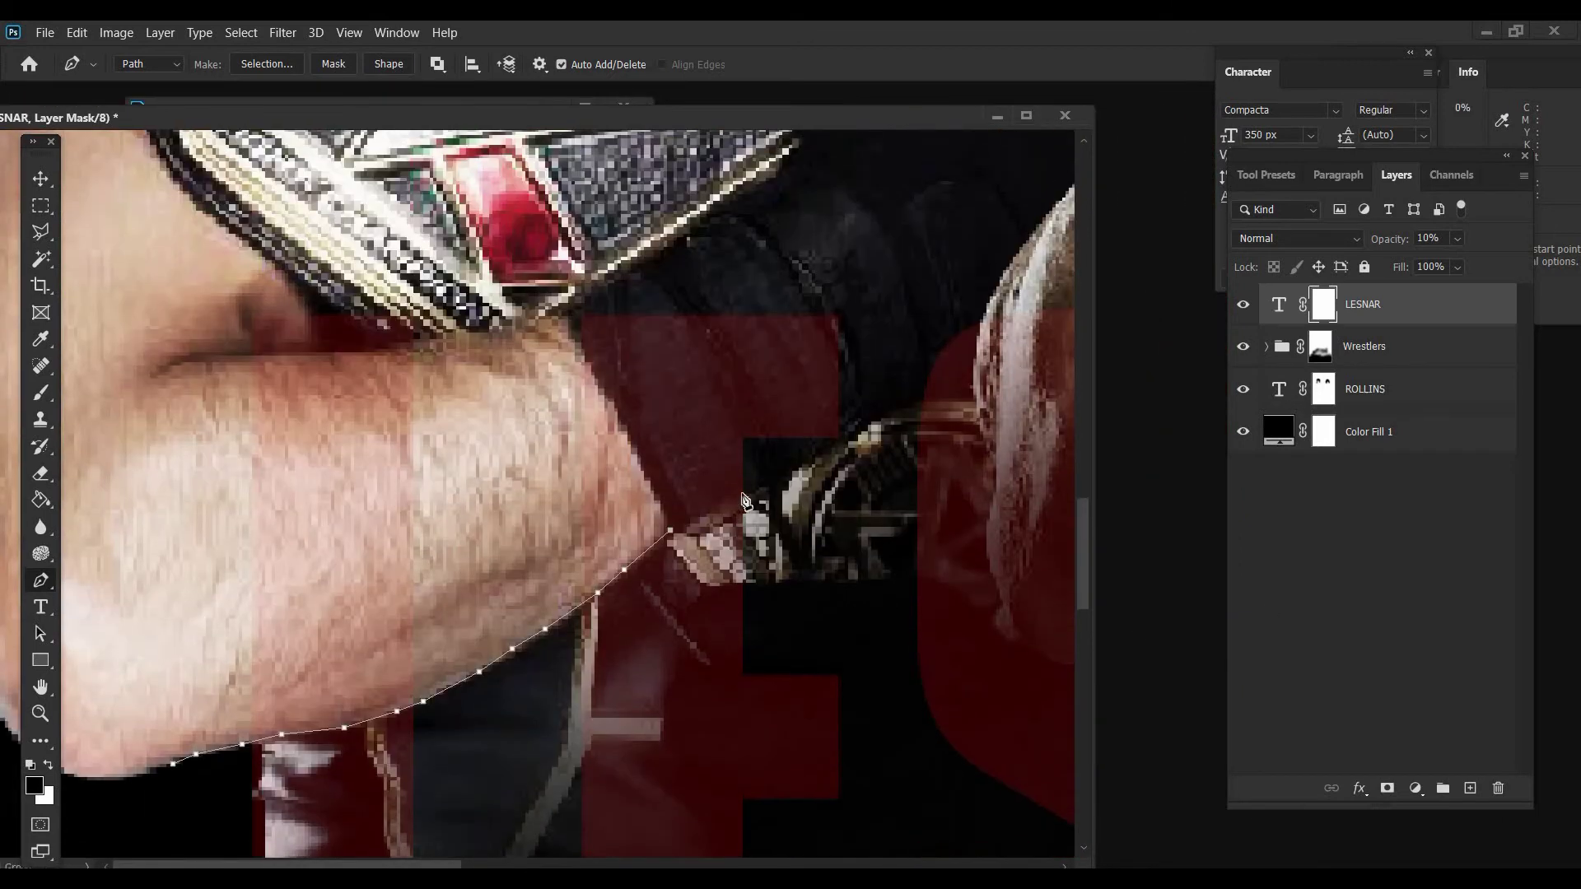
pyautogui.click(756, 488)
pyautogui.click(835, 448)
pyautogui.click(871, 411)
pyautogui.click(871, 294)
pyautogui.click(835, 234)
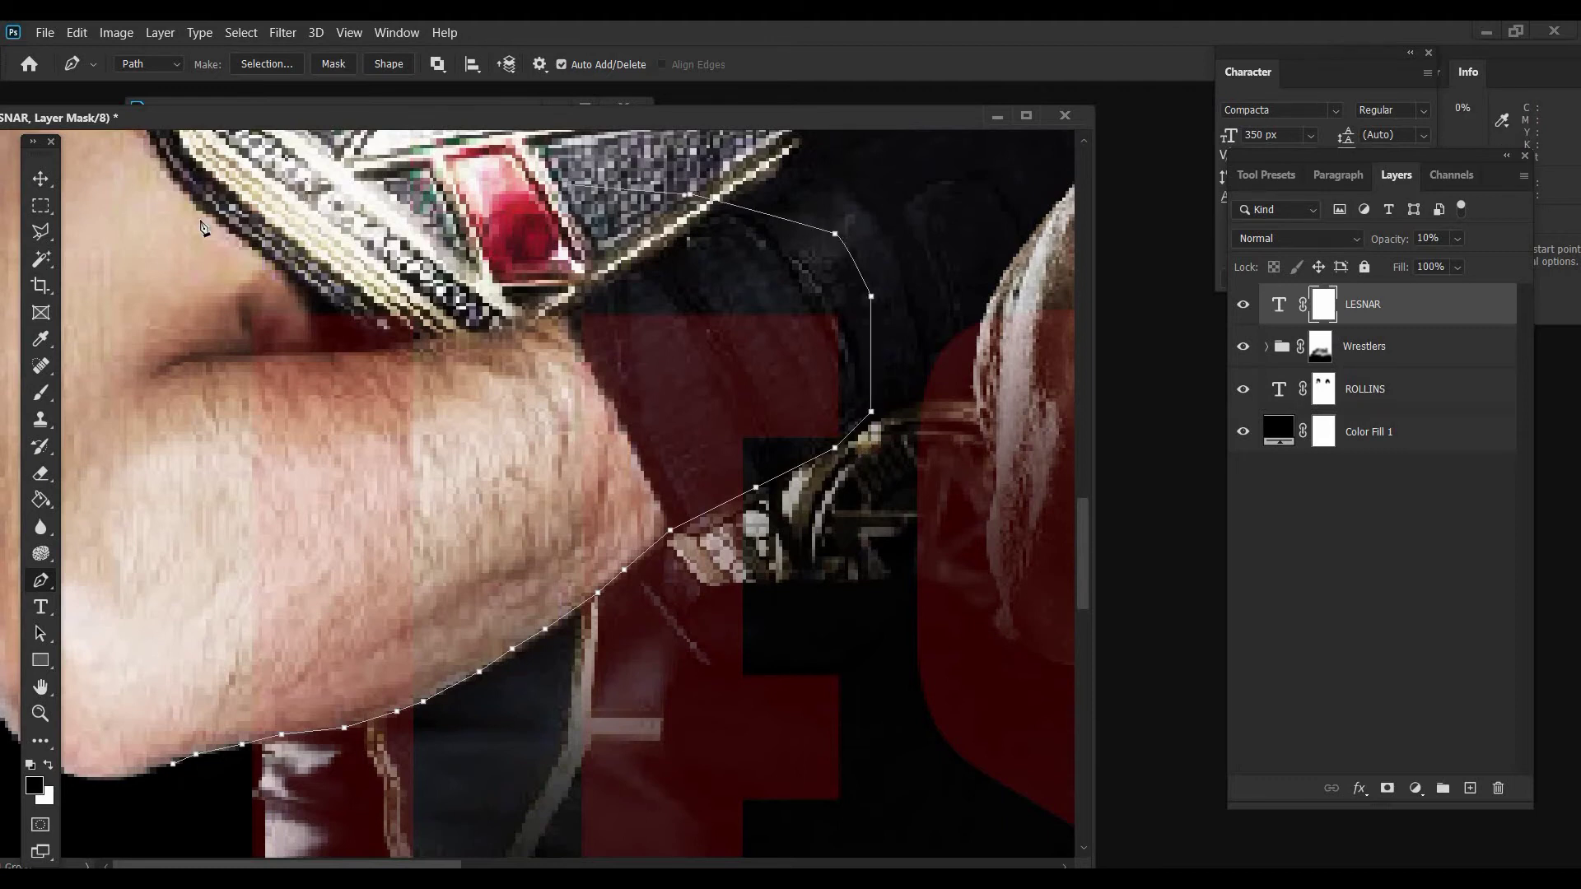
pyautogui.click(174, 764)
# Fill the arm path black on the LESNAR mask, delete the path, and restore 100% opacity
pyautogui.rightClick(325, 225)
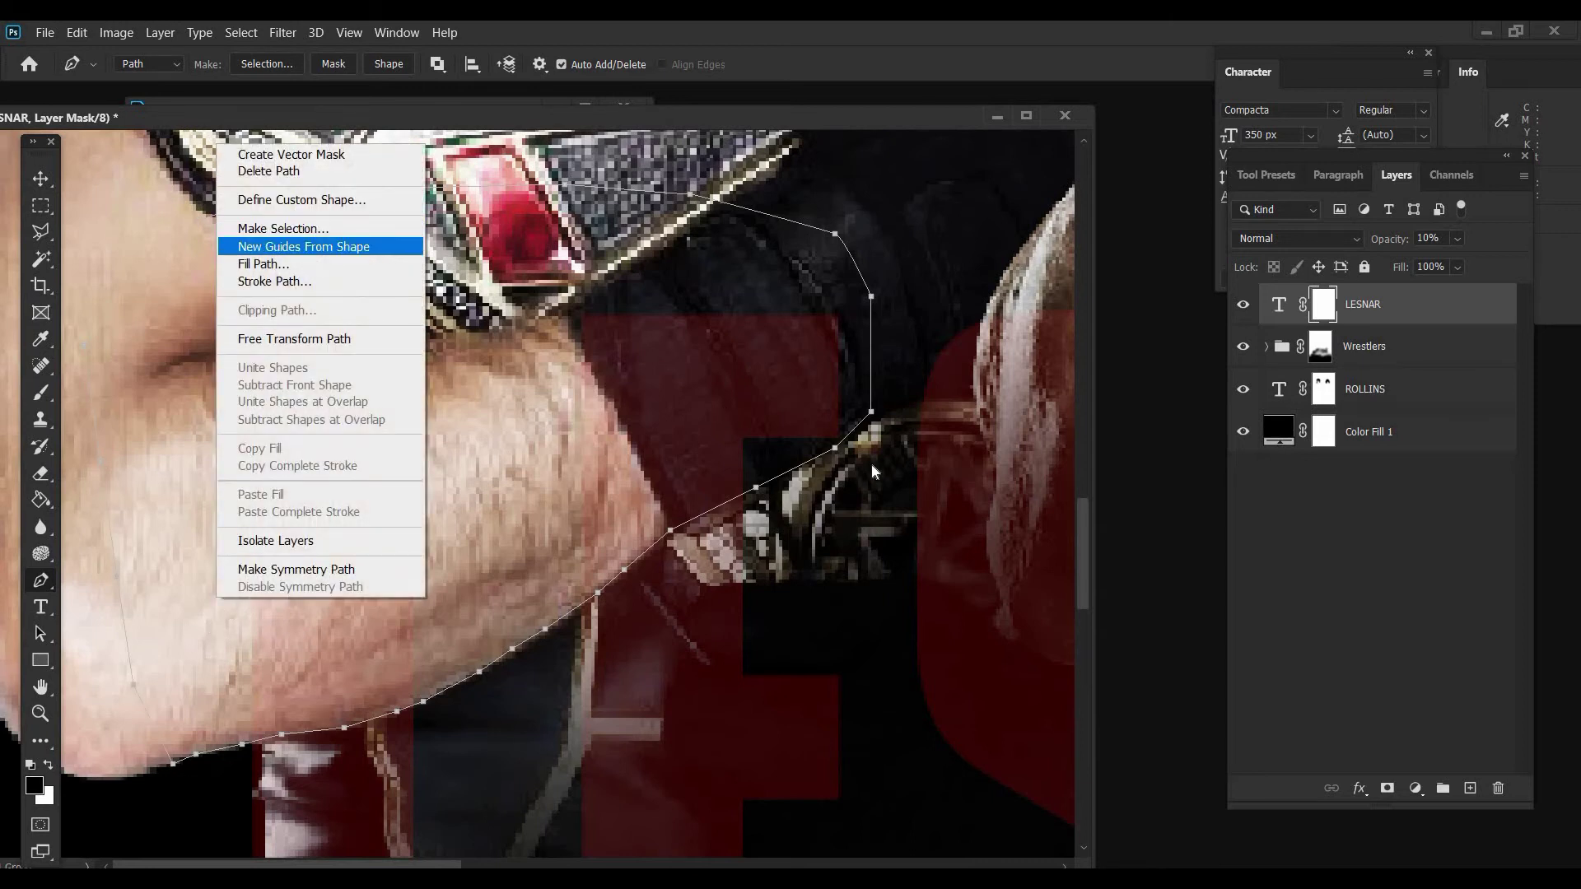
pyautogui.click(313, 257)
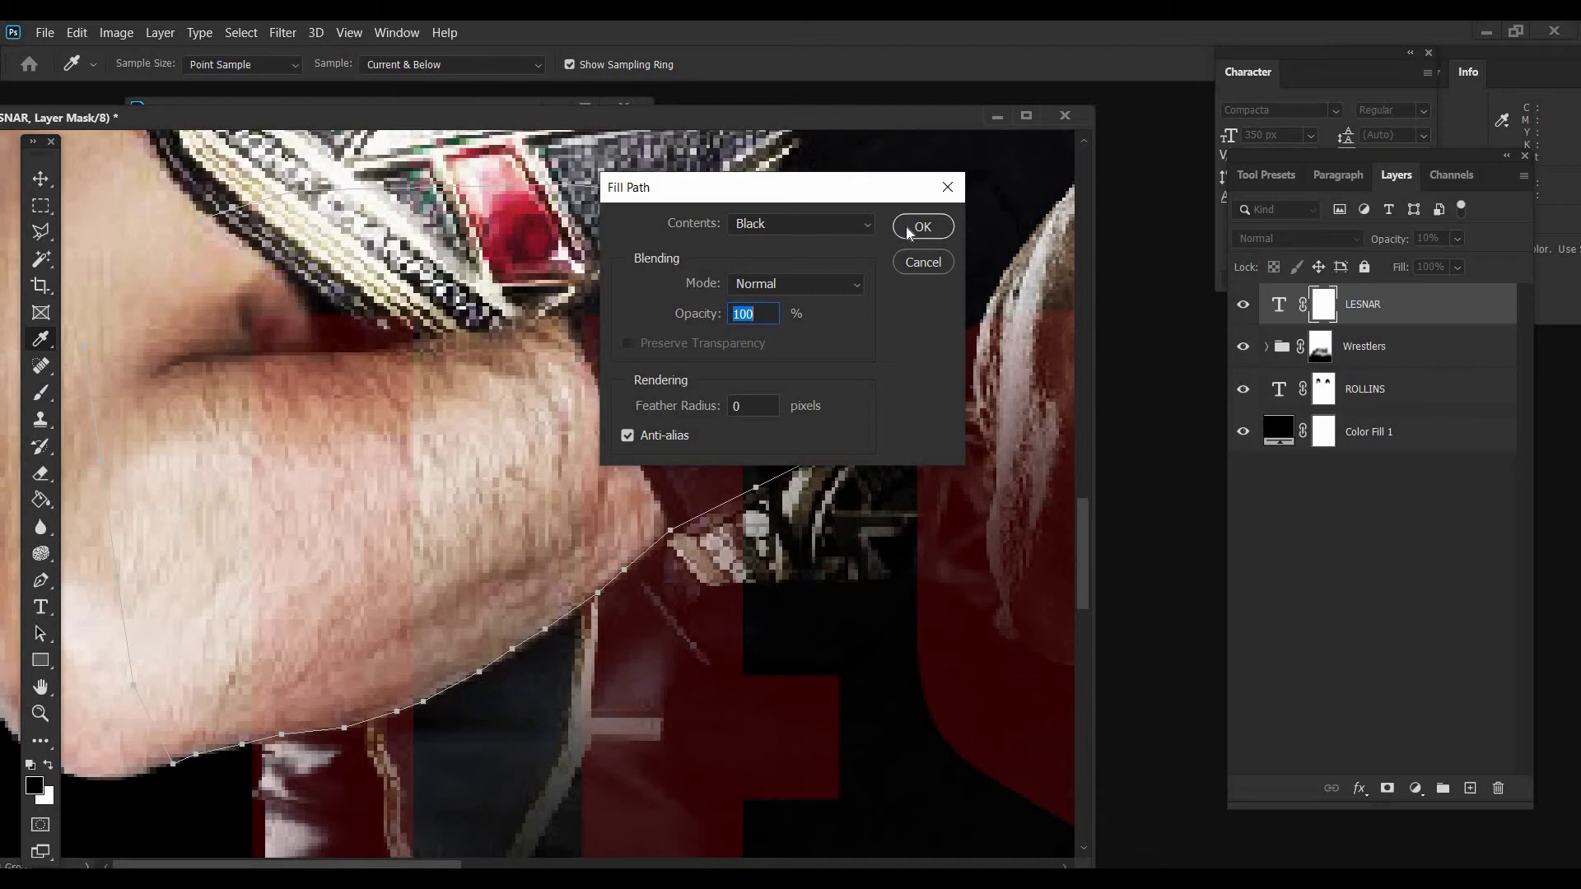
pyautogui.click(906, 226)
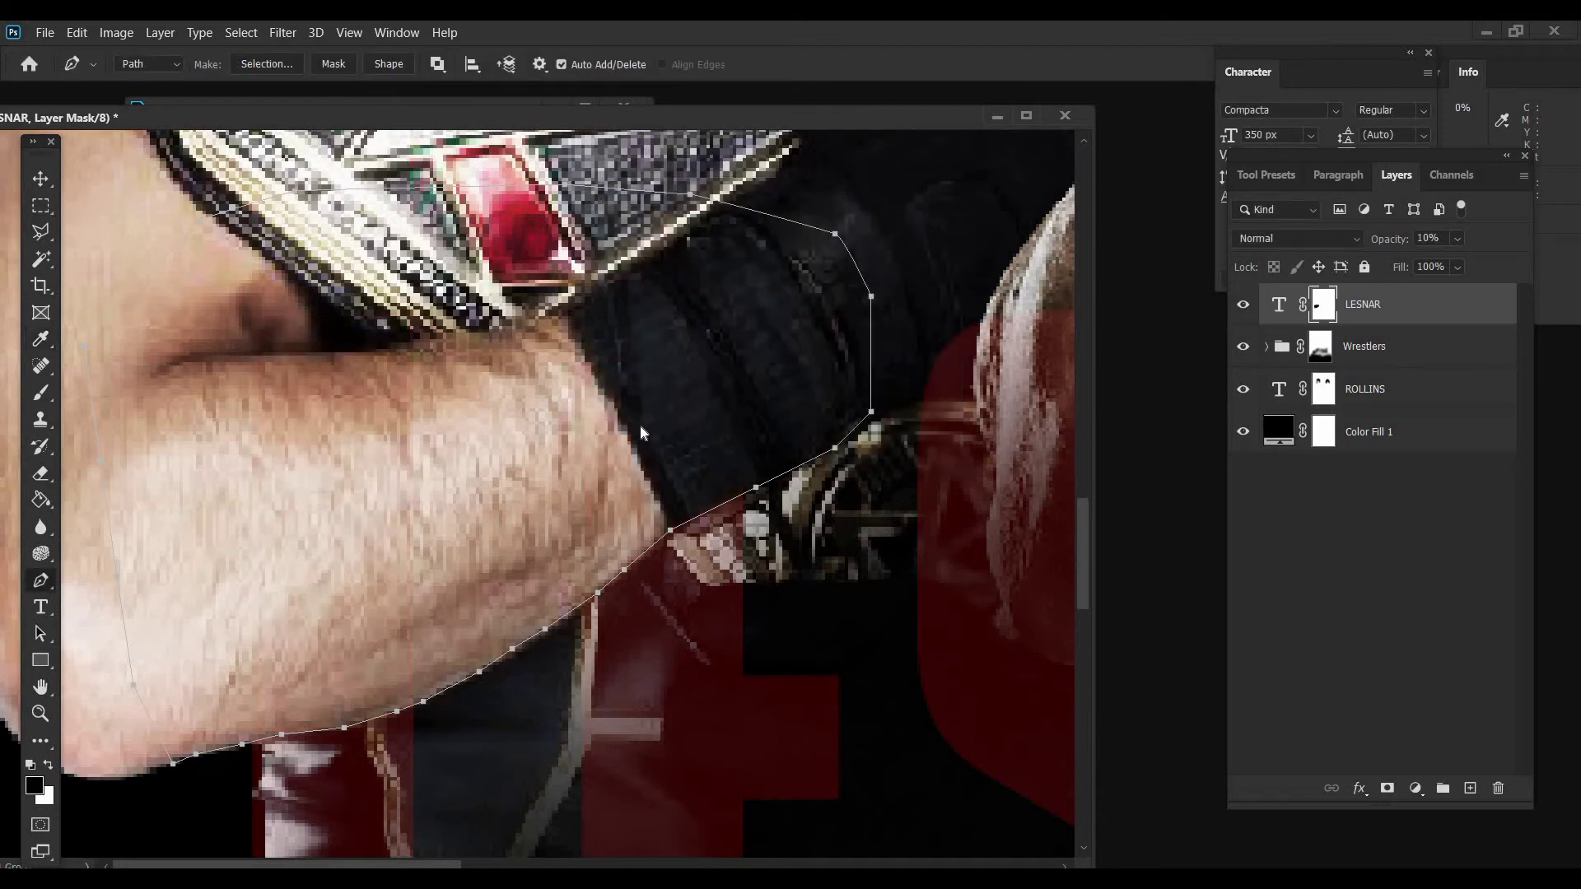
pyautogui.rightClick(685, 436)
pyautogui.click(659, 429)
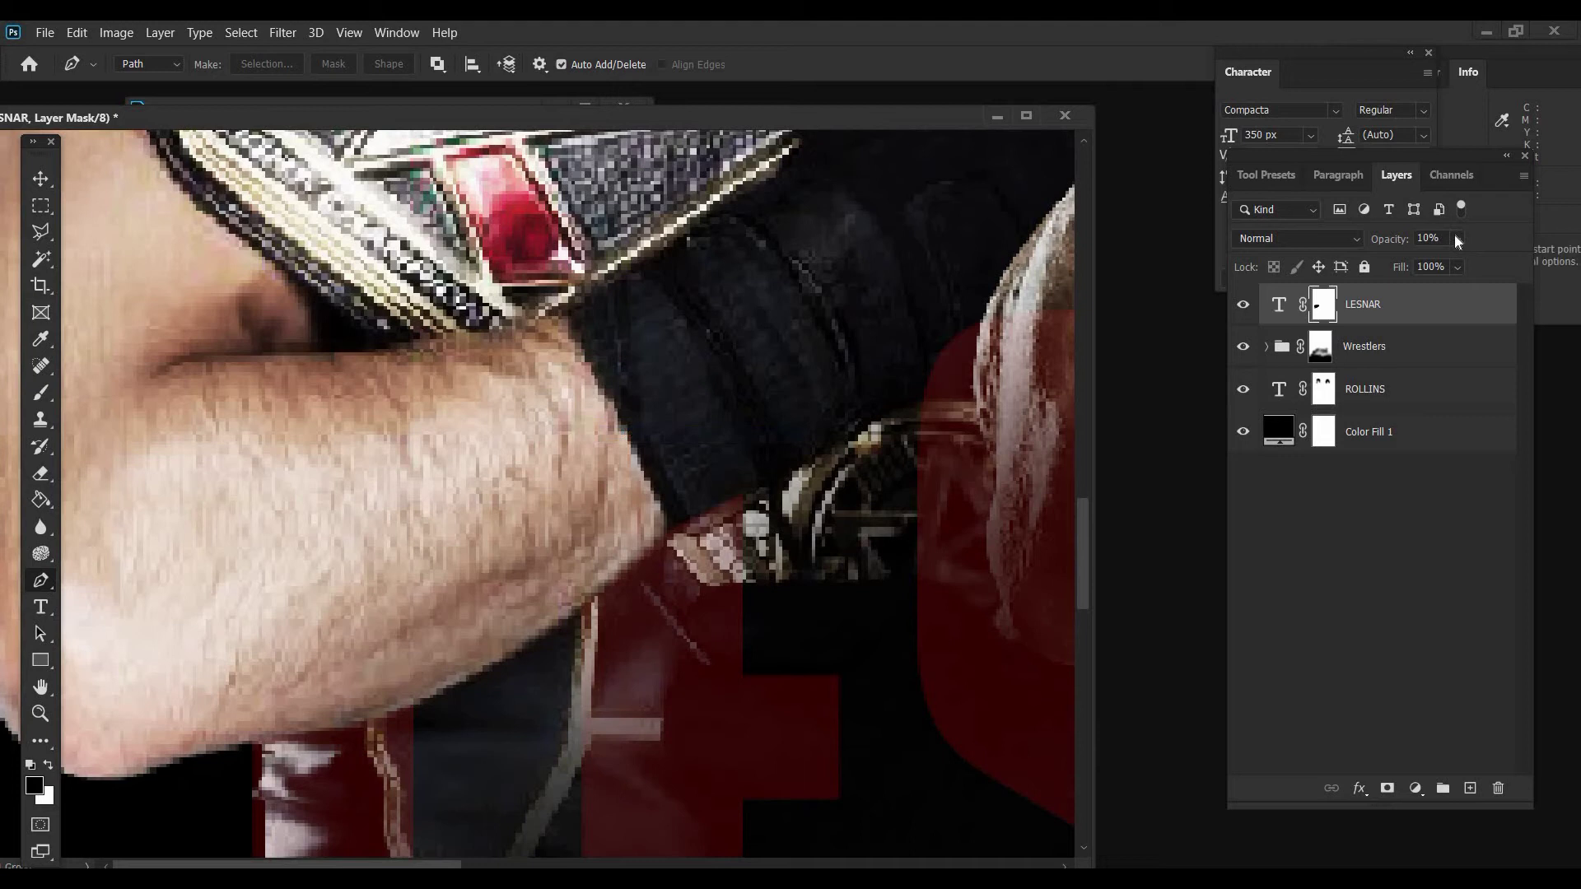
pyautogui.moveTo(1466, 262); pyautogui.dragTo(1532, 262)
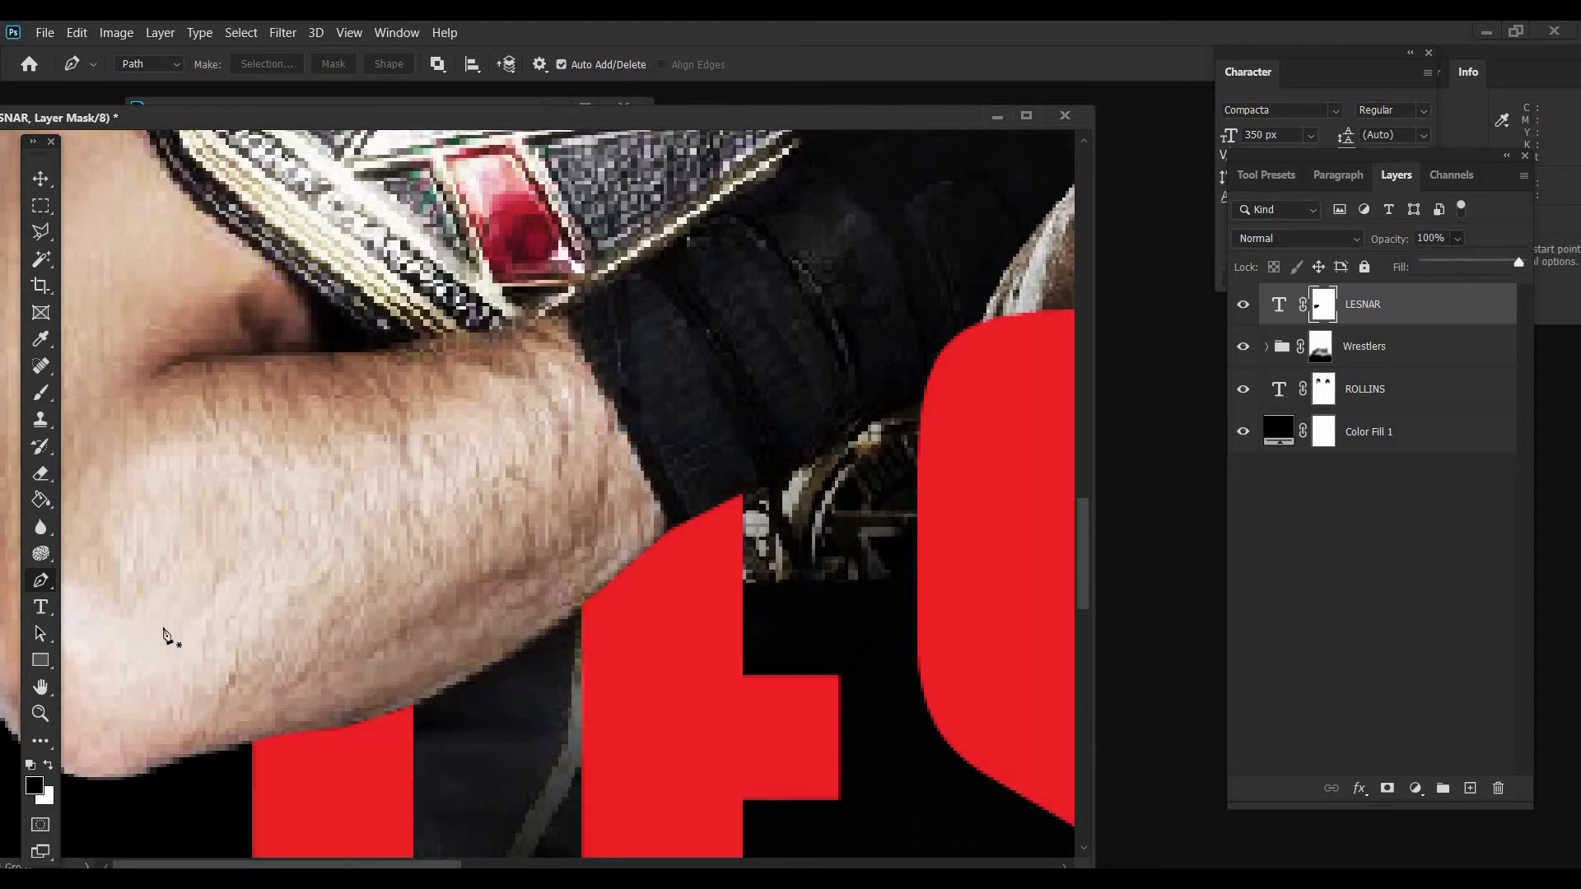
pyautogui.click(41, 715)
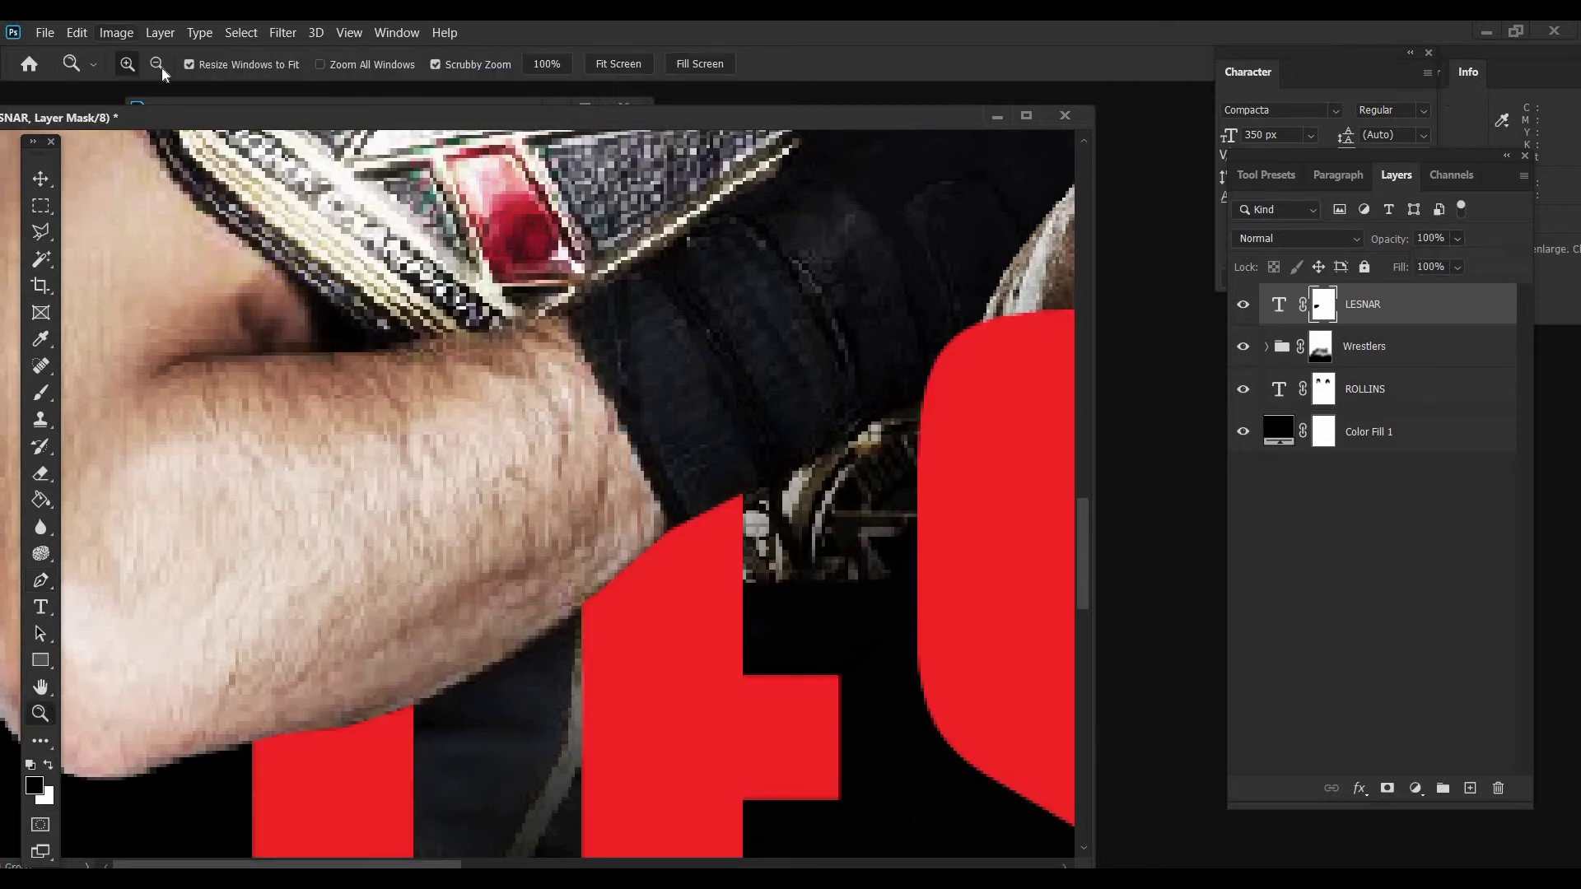
pyautogui.keyDown('alt'); pyautogui.click(492, 500); pyautogui.keyUp('alt')
# Set up the Brush with 44 px size and 19% opacity
pyautogui.keyDown('alt'); pyautogui.click(493, 500); pyautogui.keyUp('alt')
pyautogui.keyDown('alt'); pyautogui.click(493, 500); pyautogui.keyUp('alt')
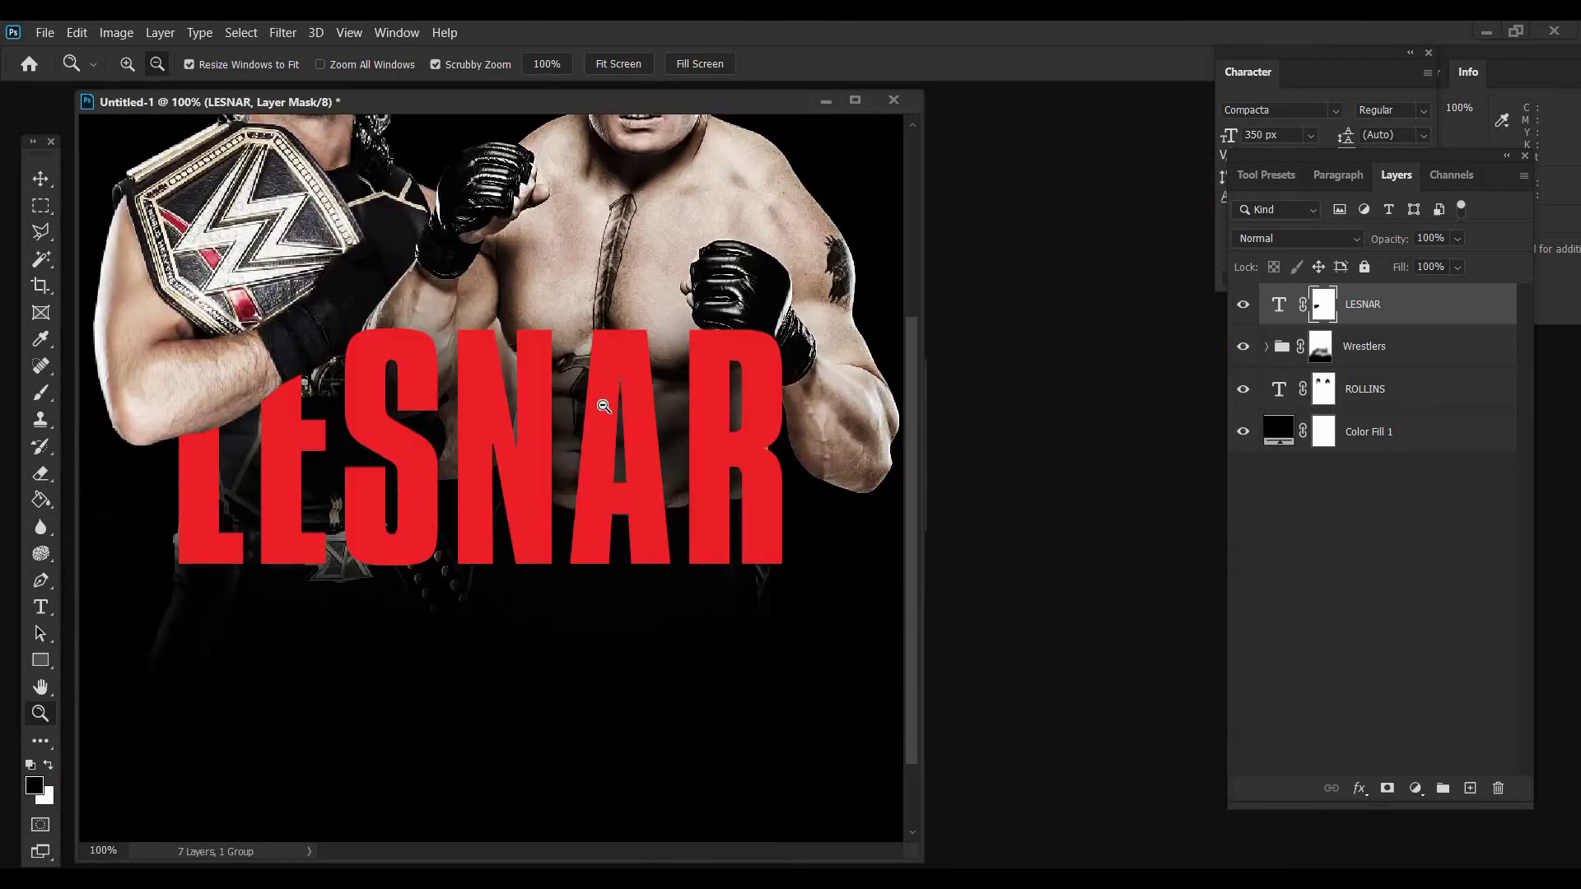
pyautogui.keyDown('alt'); pyautogui.click(492, 500); pyautogui.keyUp('alt')
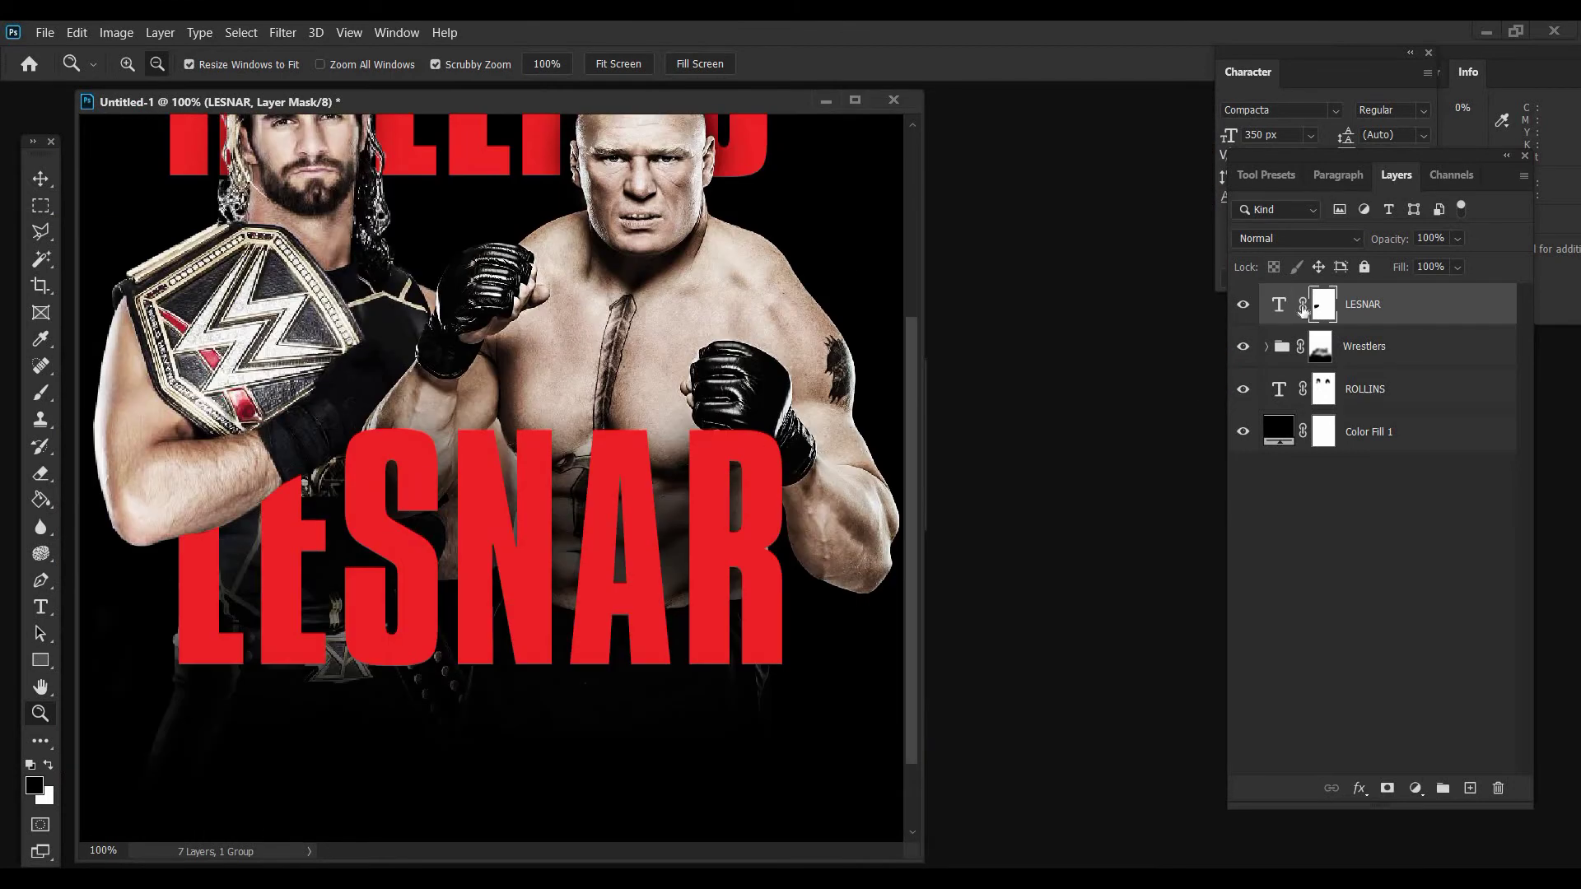
pyautogui.click(41, 393)
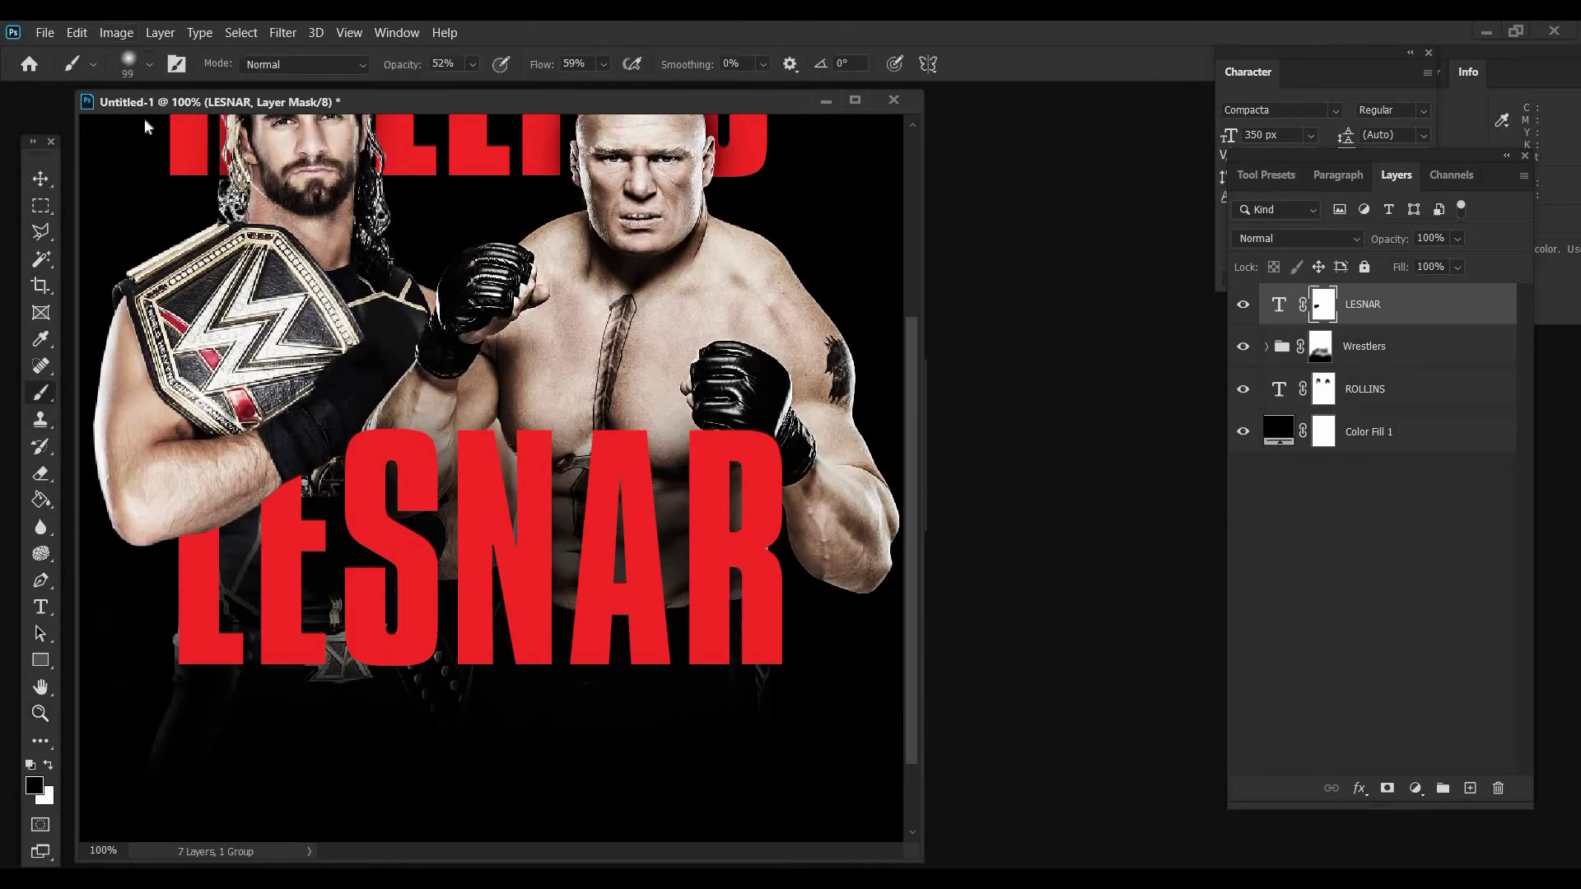
pyautogui.click(149, 65)
pyautogui.write('44')
pyautogui.click(472, 64)
pyautogui.moveTo(488, 87); pyautogui.dragTo(453, 88)
pyautogui.click(185, 528)
# Paint black around the elbow on the LESNAR mask and the Wrestlers group mask
pyautogui.moveTo(187, 525)
pyautogui.mouseDown()
pyautogui.moveTo(286, 470)
pyautogui.moveTo(244, 493)
pyautogui.moveTo(285, 476)
pyautogui.mouseUp()
pyautogui.click(1331, 363)
pyautogui.moveTo(191, 537)
pyautogui.mouseDown()
pyautogui.moveTo(290, 476)
pyautogui.moveTo(175, 545)
pyautogui.moveTo(237, 531)
pyautogui.moveTo(189, 539)
pyautogui.moveTo(298, 487)
pyautogui.moveTo(226, 522)
pyautogui.mouseUp()
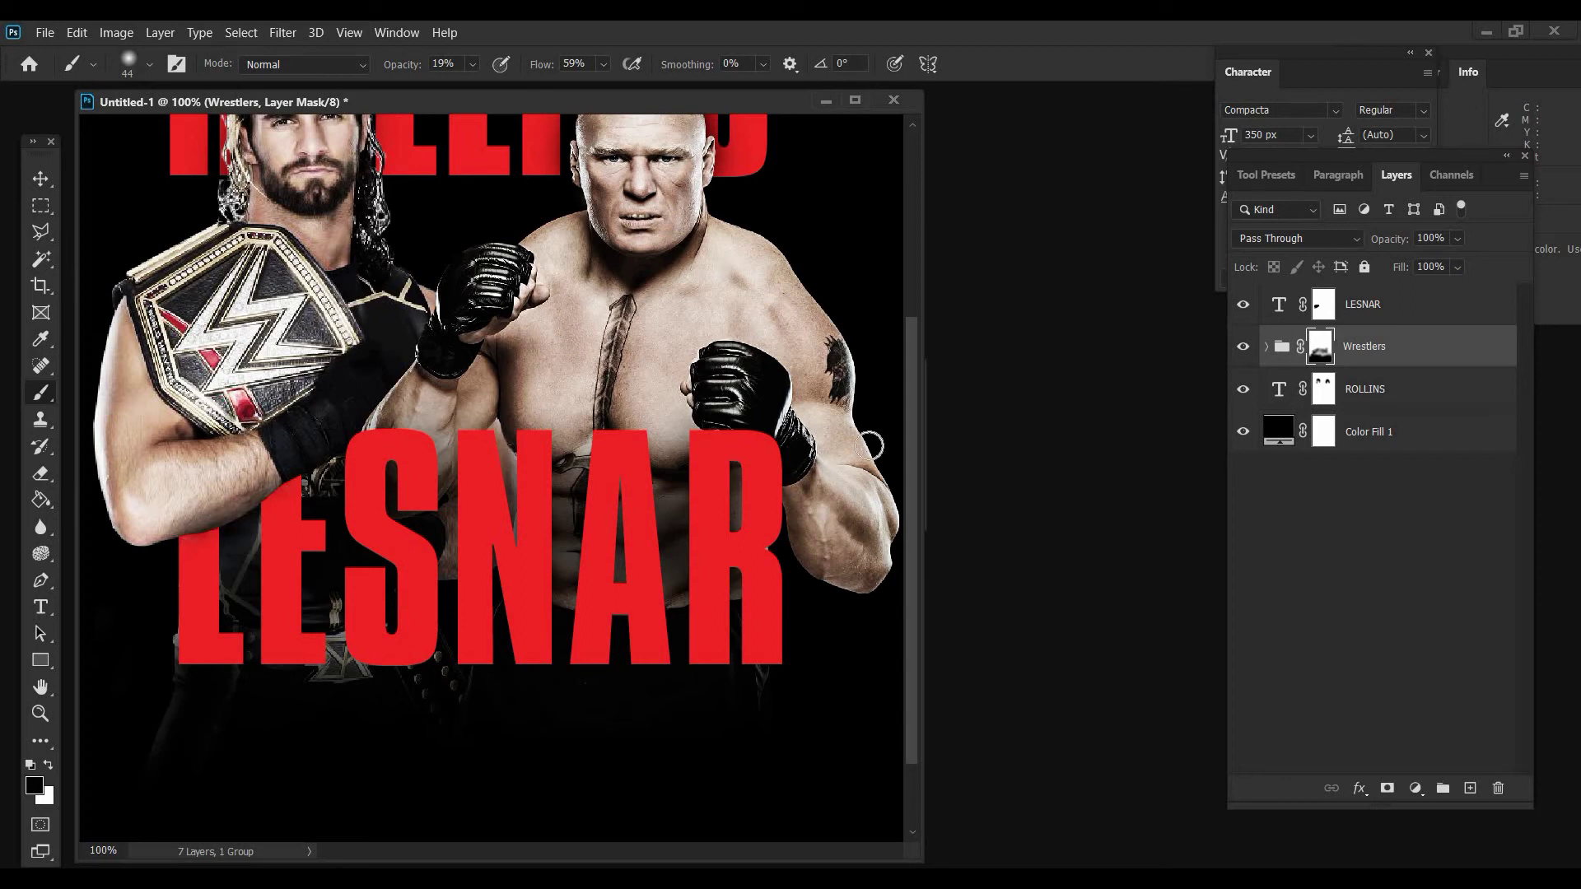
pyautogui.hotkey('alt', ']')
pyautogui.moveTo(188, 529)
pyautogui.mouseDown()
pyautogui.moveTo(212, 518)
pyautogui.moveTo(184, 511)
pyautogui.moveTo(219, 515)
pyautogui.moveTo(284, 476)
pyautogui.moveTo(183, 530)
pyautogui.mouseUp()
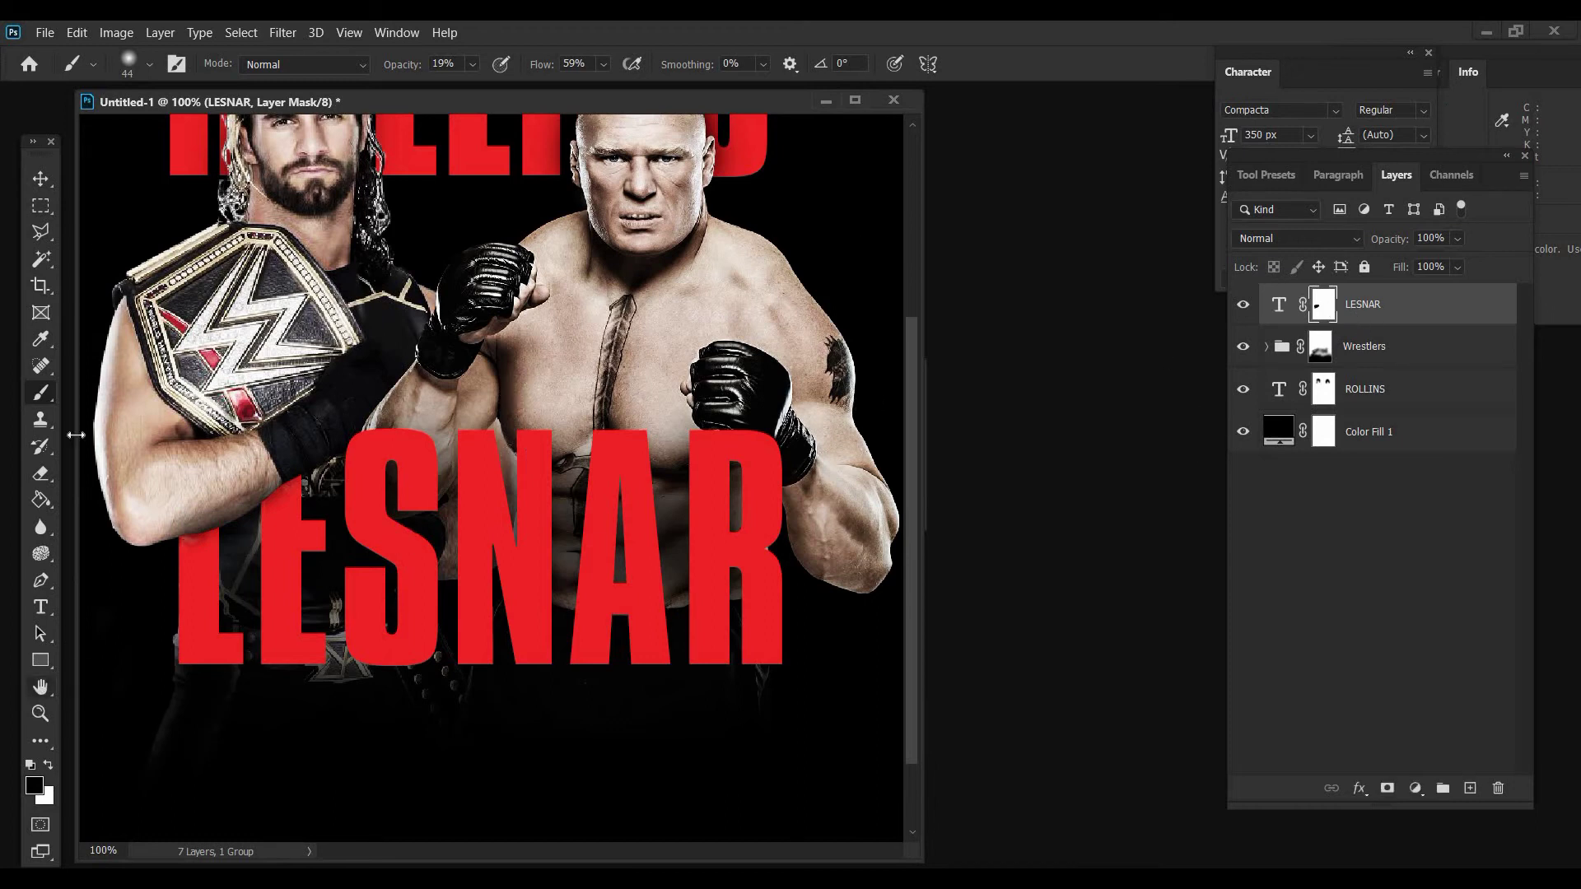
# Zoom in on the end of LESNAR, fade the text, and start pen-tracing the glove's lower edge
pyautogui.press('z')
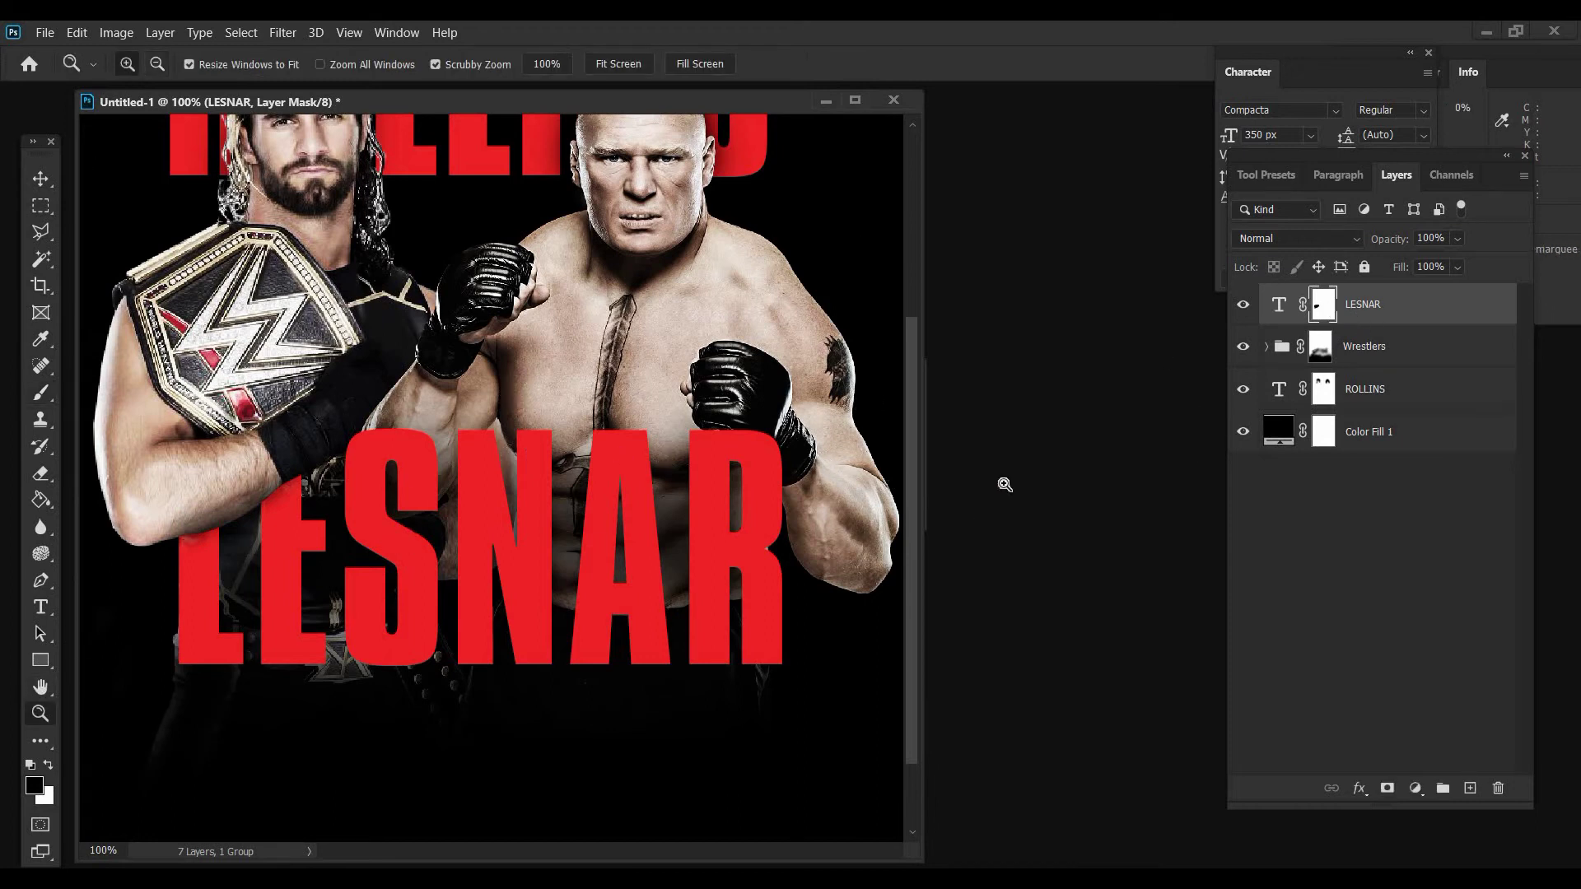
pyautogui.hotkey('ctrl', '+')
pyautogui.hotkey('ctrl', '+')
pyautogui.hotkey('ctrl', '+')
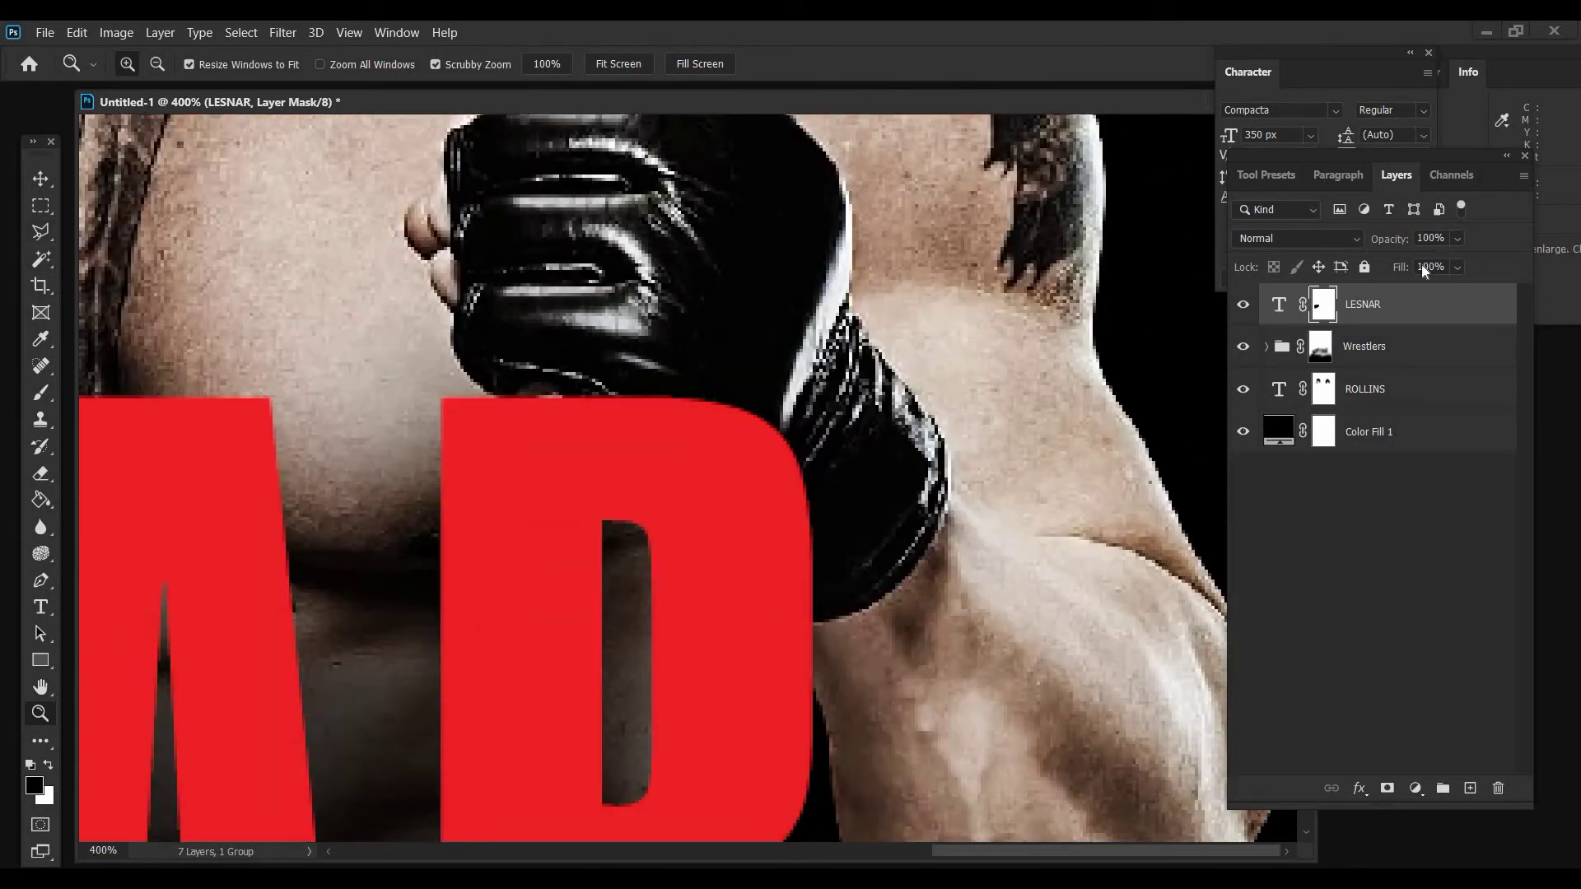
pyautogui.moveTo(1402, 266); pyautogui.dragTo(1396, 265)
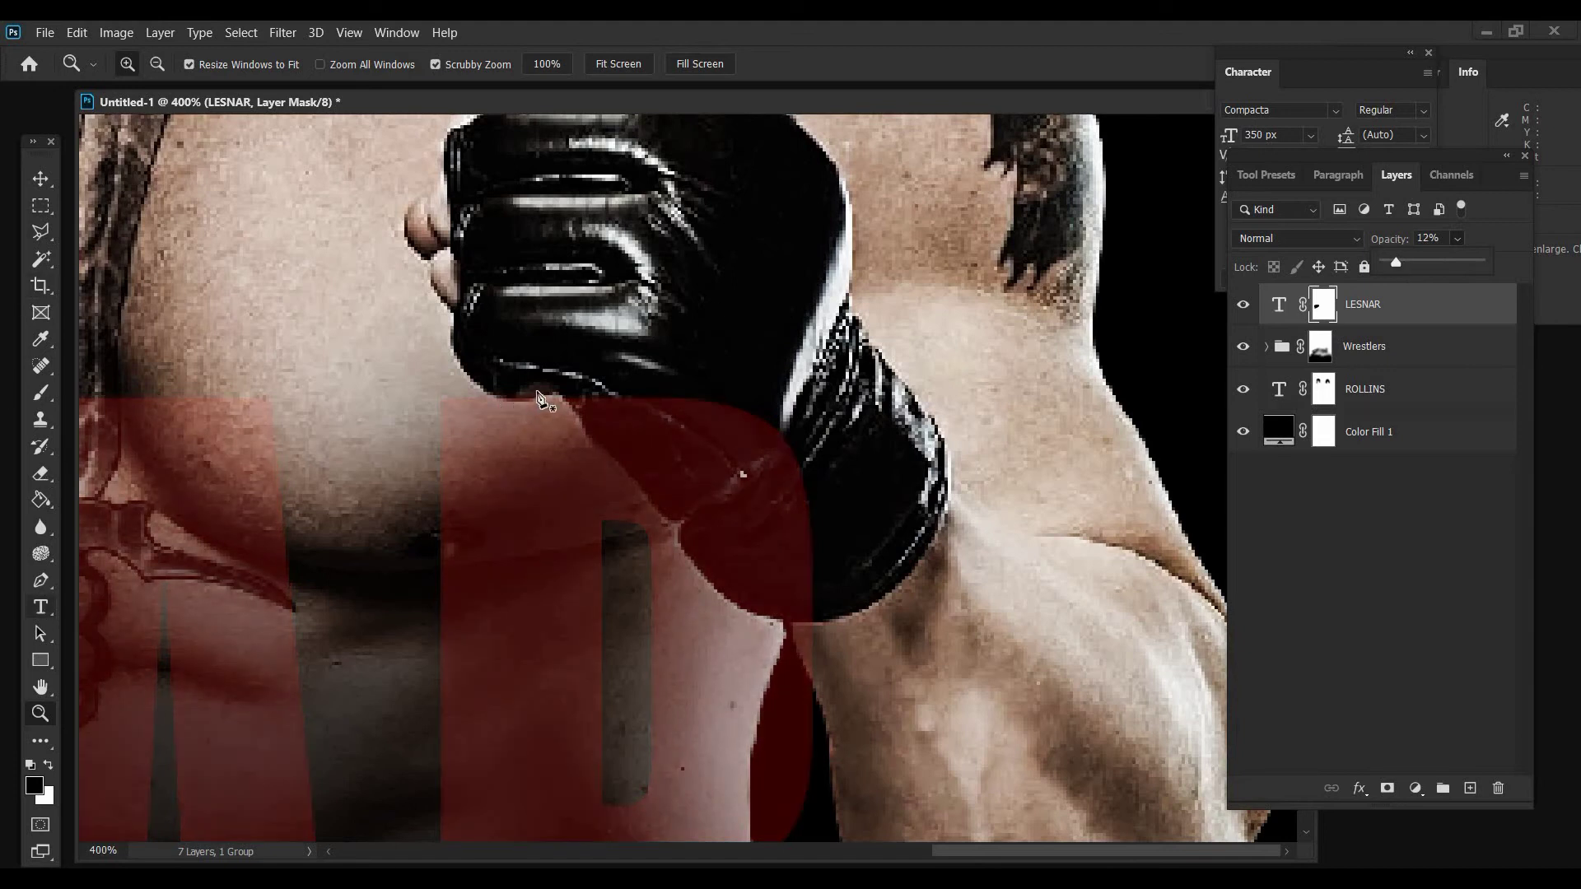
pyautogui.press('p')
pyautogui.click(499, 400)
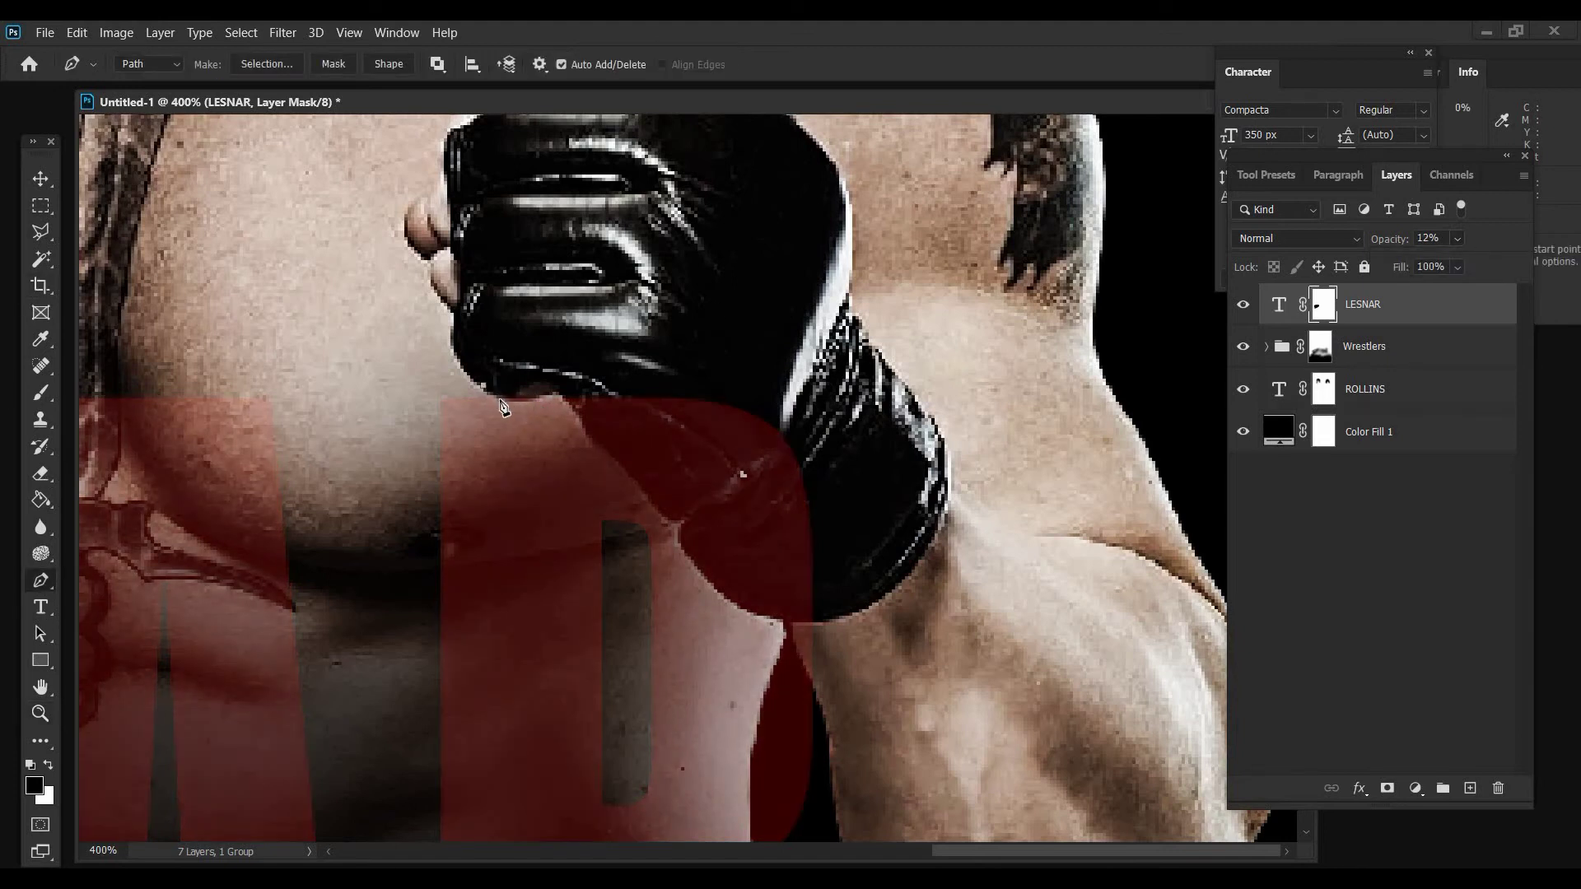
pyautogui.click(513, 400)
pyautogui.click(526, 398)
pyautogui.click(542, 394)
# Trace the glove outline down its edge and along the curve under the cuff
pyautogui.click(589, 436)
pyautogui.click(606, 452)
pyautogui.click(631, 474)
pyautogui.click(651, 498)
pyautogui.click(675, 516)
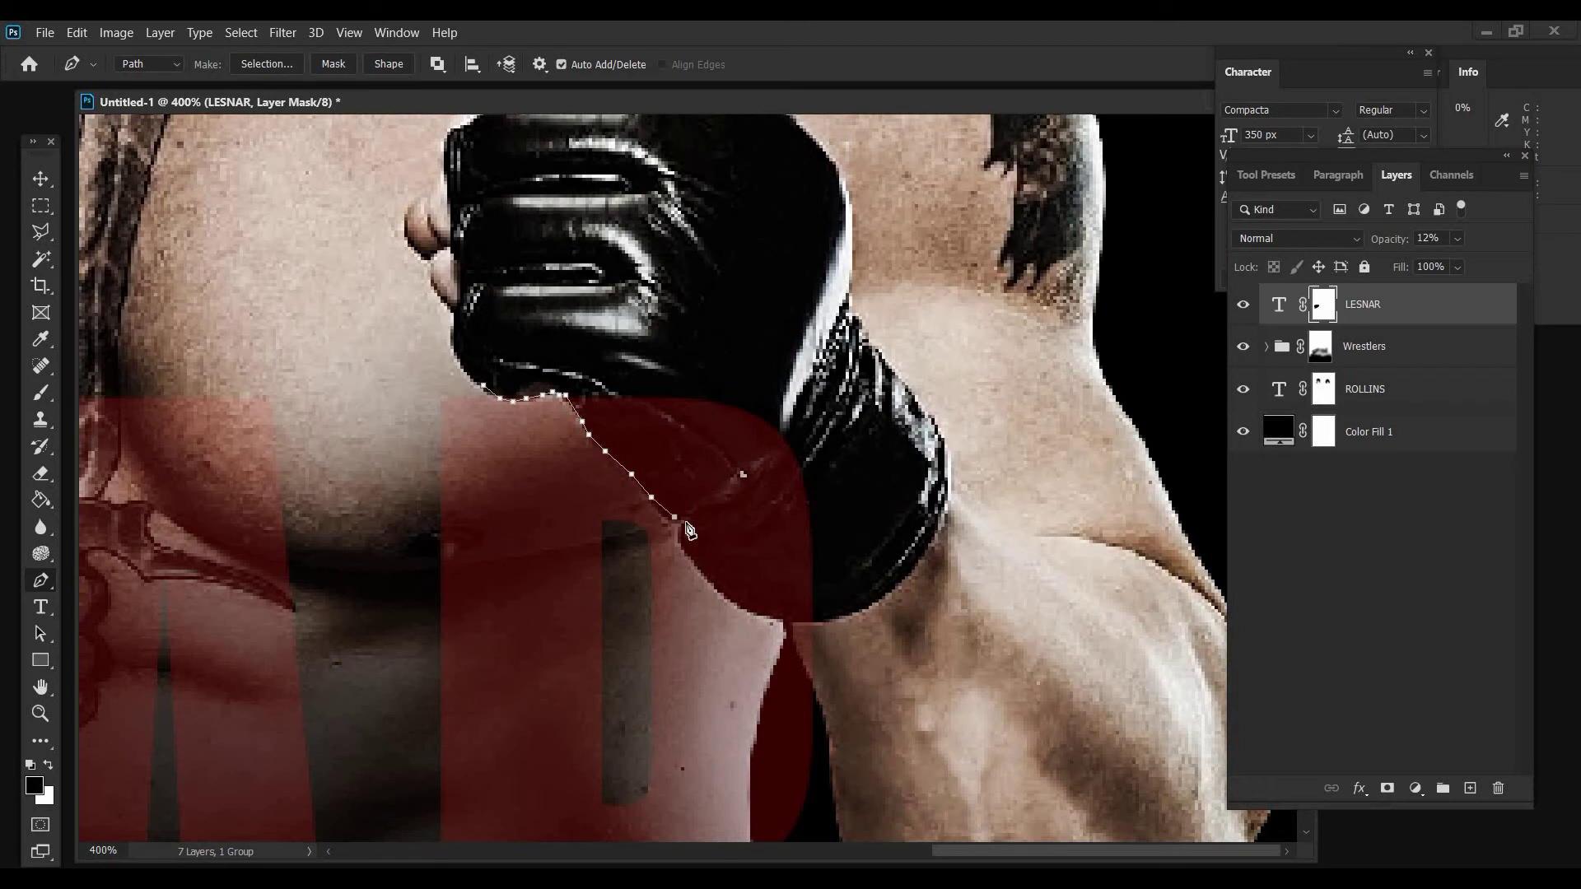
pyautogui.click(687, 523)
pyautogui.click(691, 534)
pyautogui.click(694, 542)
pyautogui.click(704, 563)
pyautogui.click(720, 581)
pyautogui.click(737, 592)
pyautogui.click(750, 599)
pyautogui.click(767, 606)
pyautogui.click(783, 608)
# Carry the glove path up its right side, across the top, and close it
pyautogui.click(815, 613)
pyautogui.click(868, 517)
pyautogui.click(840, 276)
pyautogui.click(783, 257)
pyautogui.click(751, 233)
pyautogui.click(503, 200)
pyautogui.click(516, 239)
pyautogui.click(489, 389)
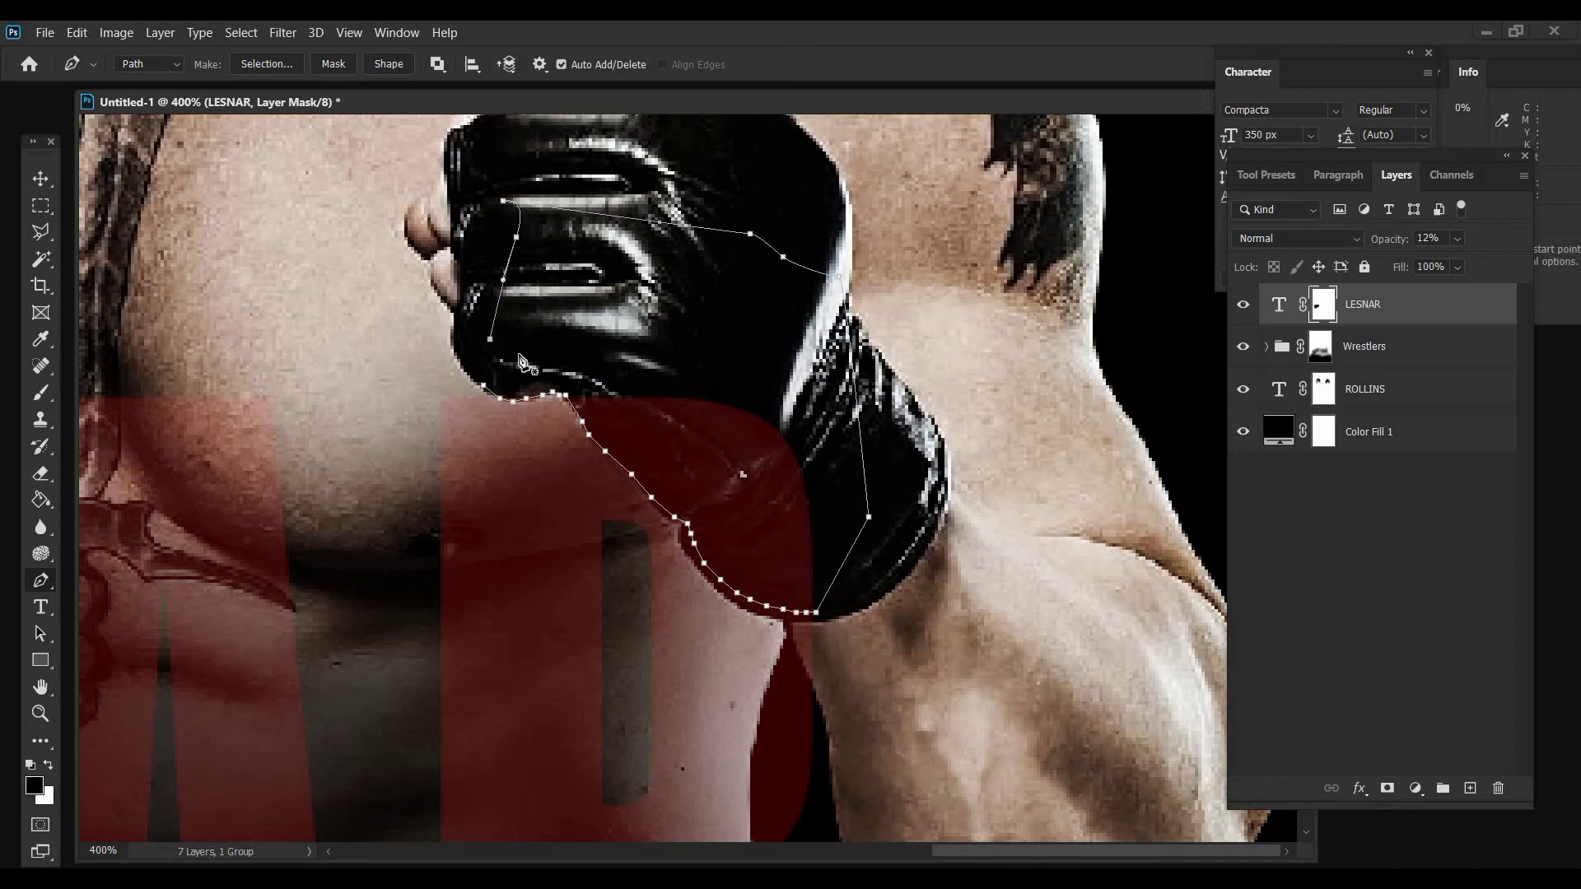
# Fill the glove path black on the LESNAR mask, delete it, and set opacity to 100%
pyautogui.rightClick(567, 311)
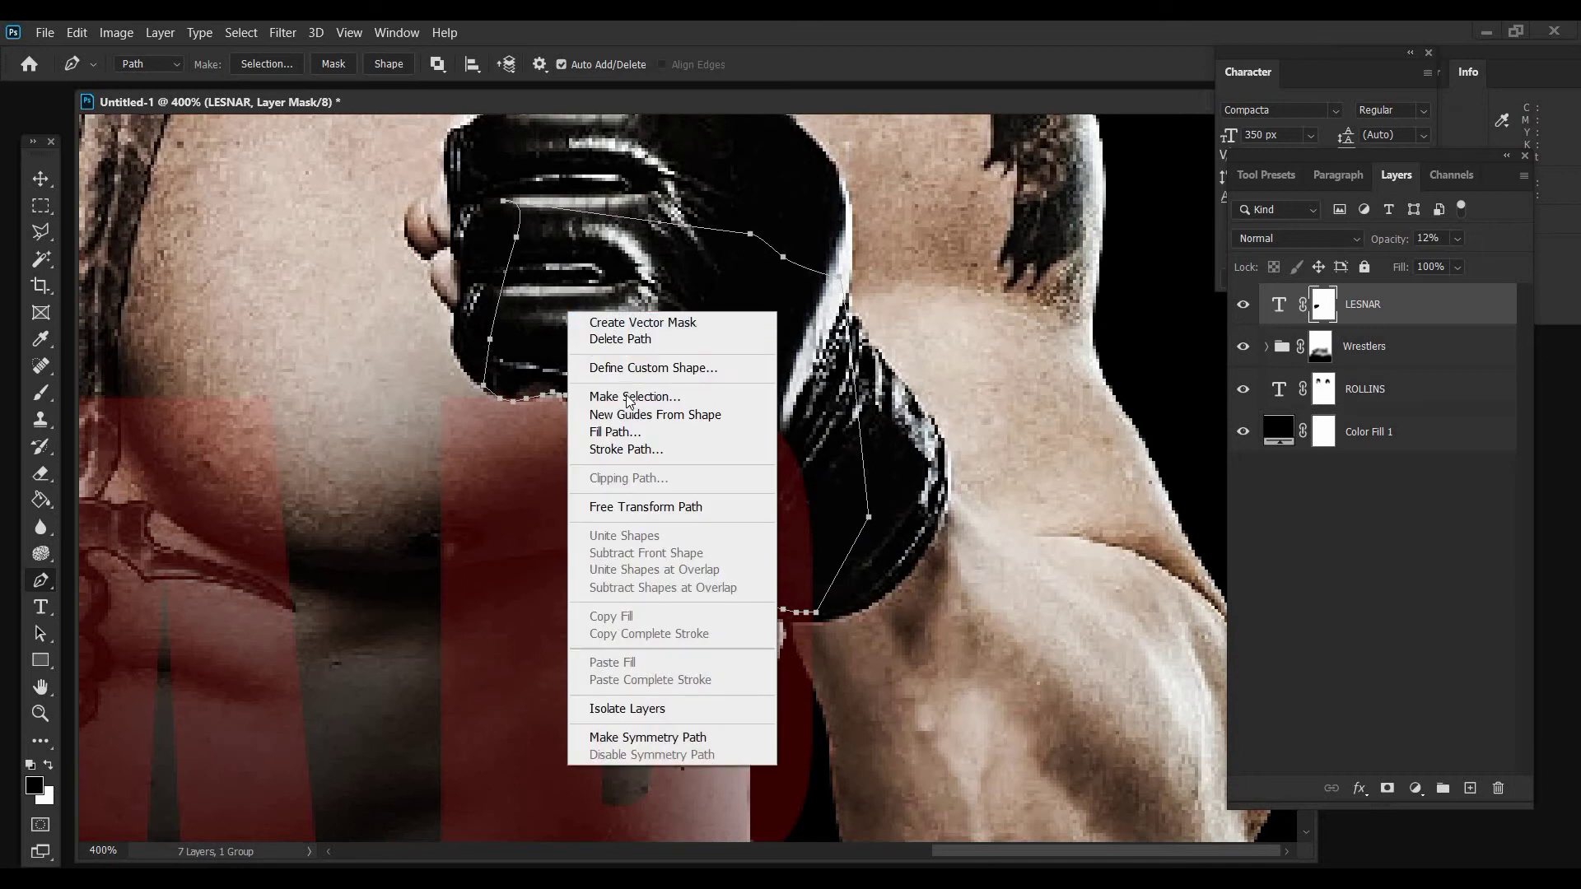
pyautogui.click(616, 432)
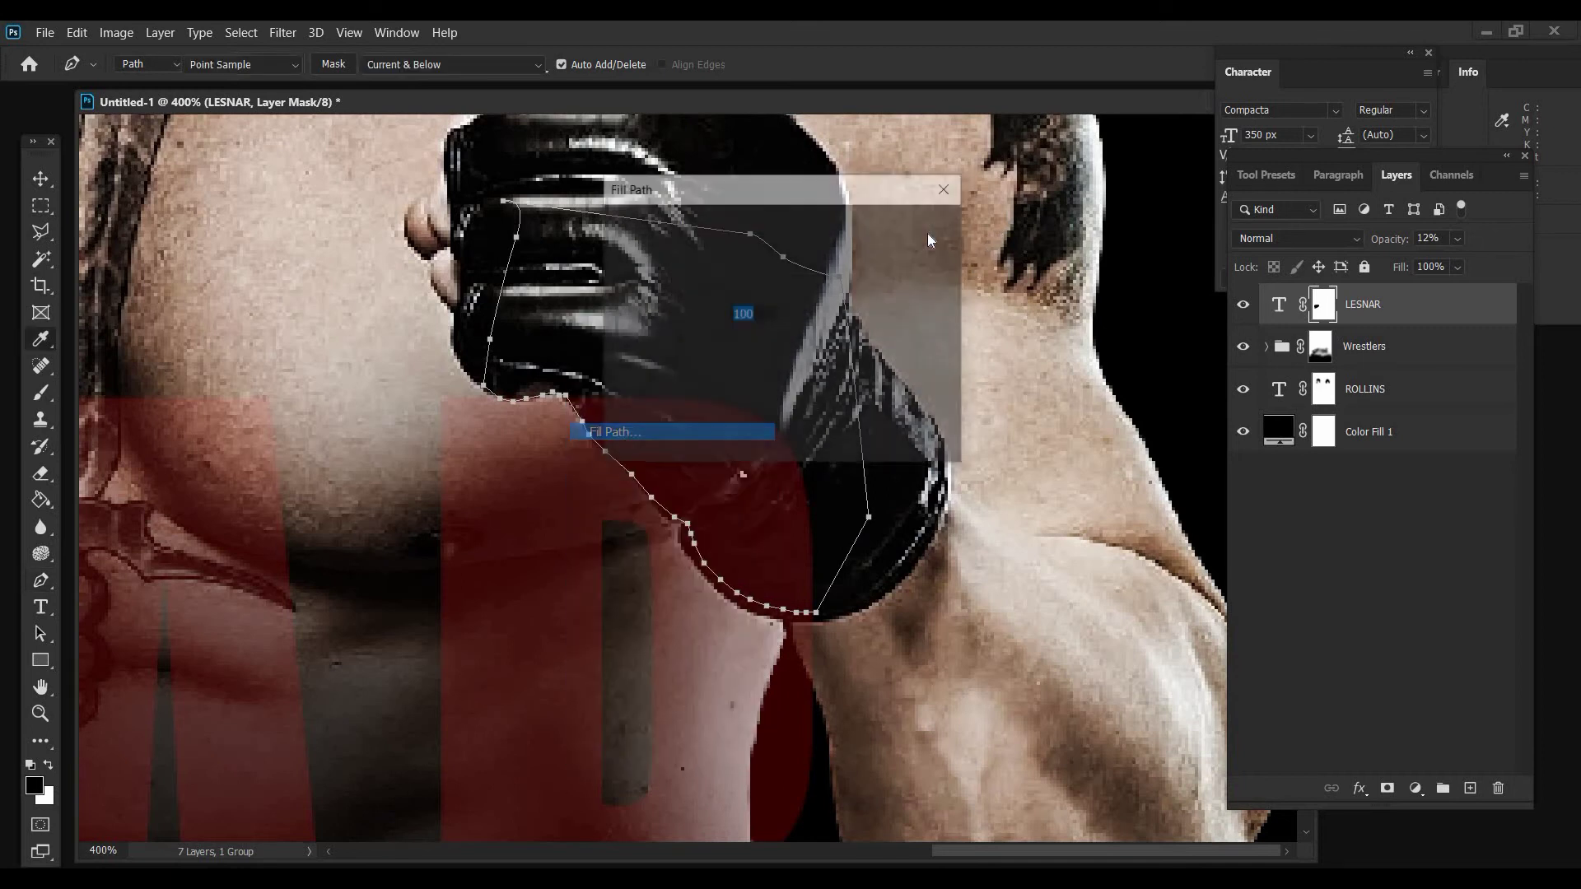
pyautogui.click(917, 228)
pyautogui.rightClick(784, 299)
pyautogui.click(789, 296)
pyautogui.click(1456, 238)
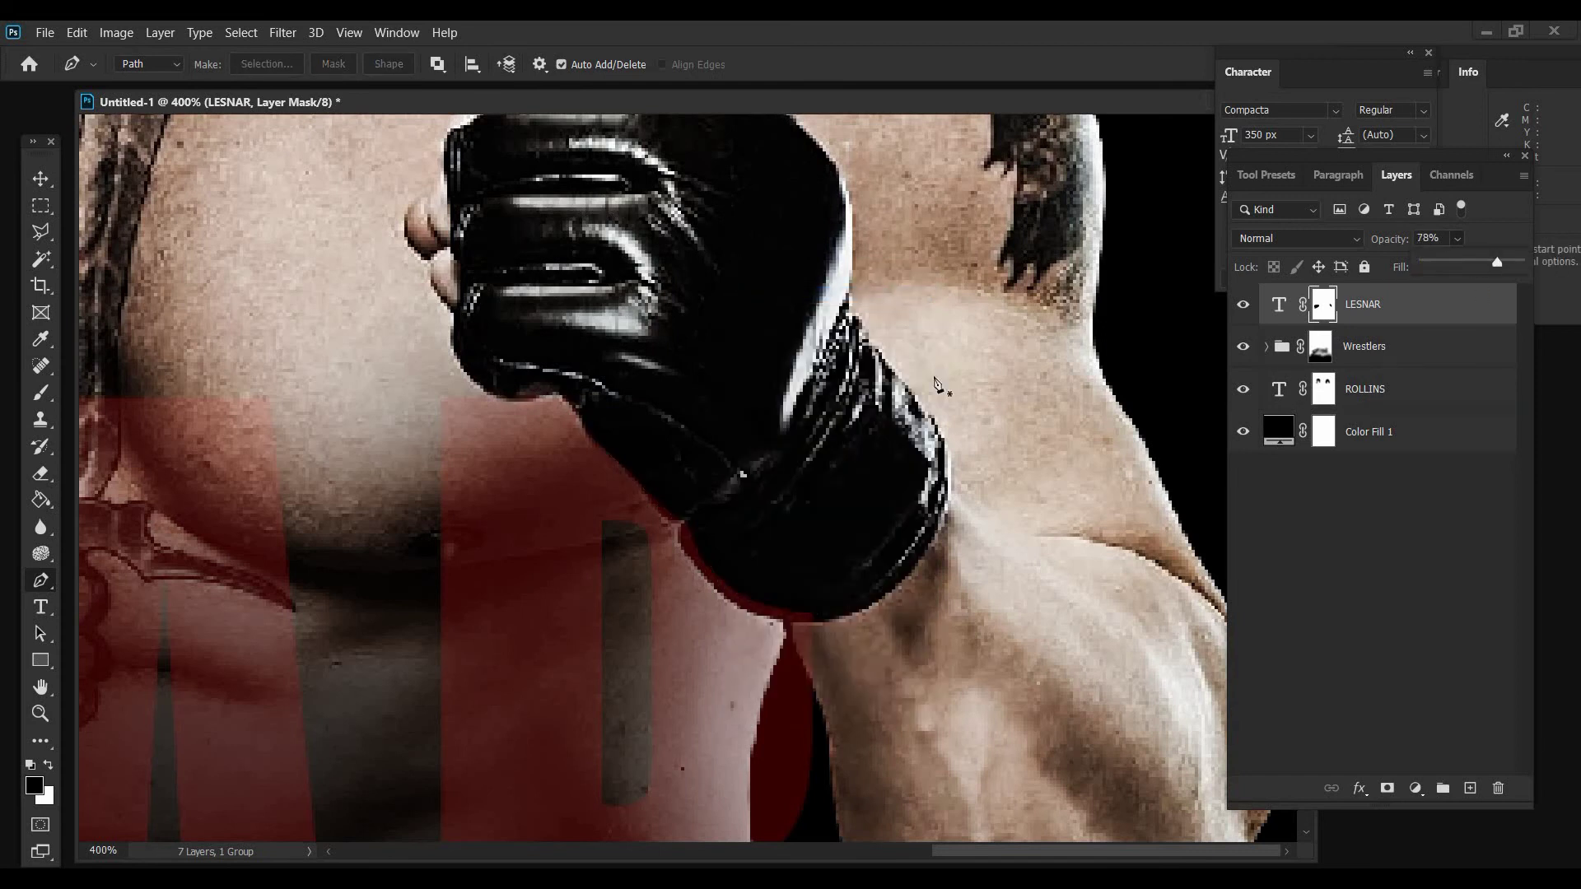
pyautogui.moveTo(1432, 261); pyautogui.dragTo(1519, 262)
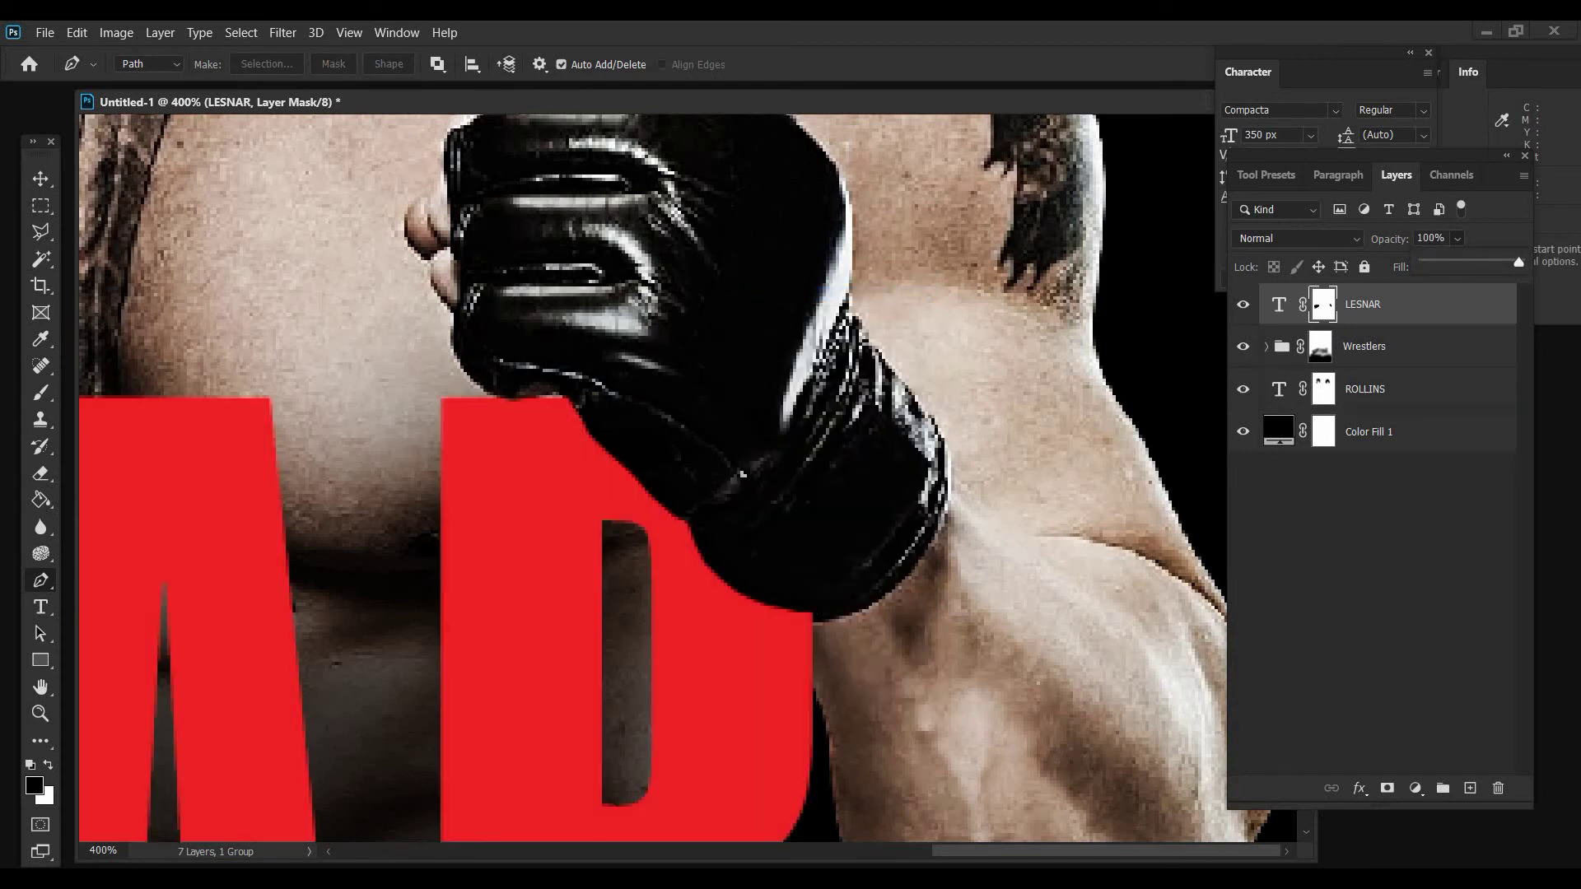
# Switch to the Brush on the LESNAR mask with a 25 px size
pyautogui.press('b')
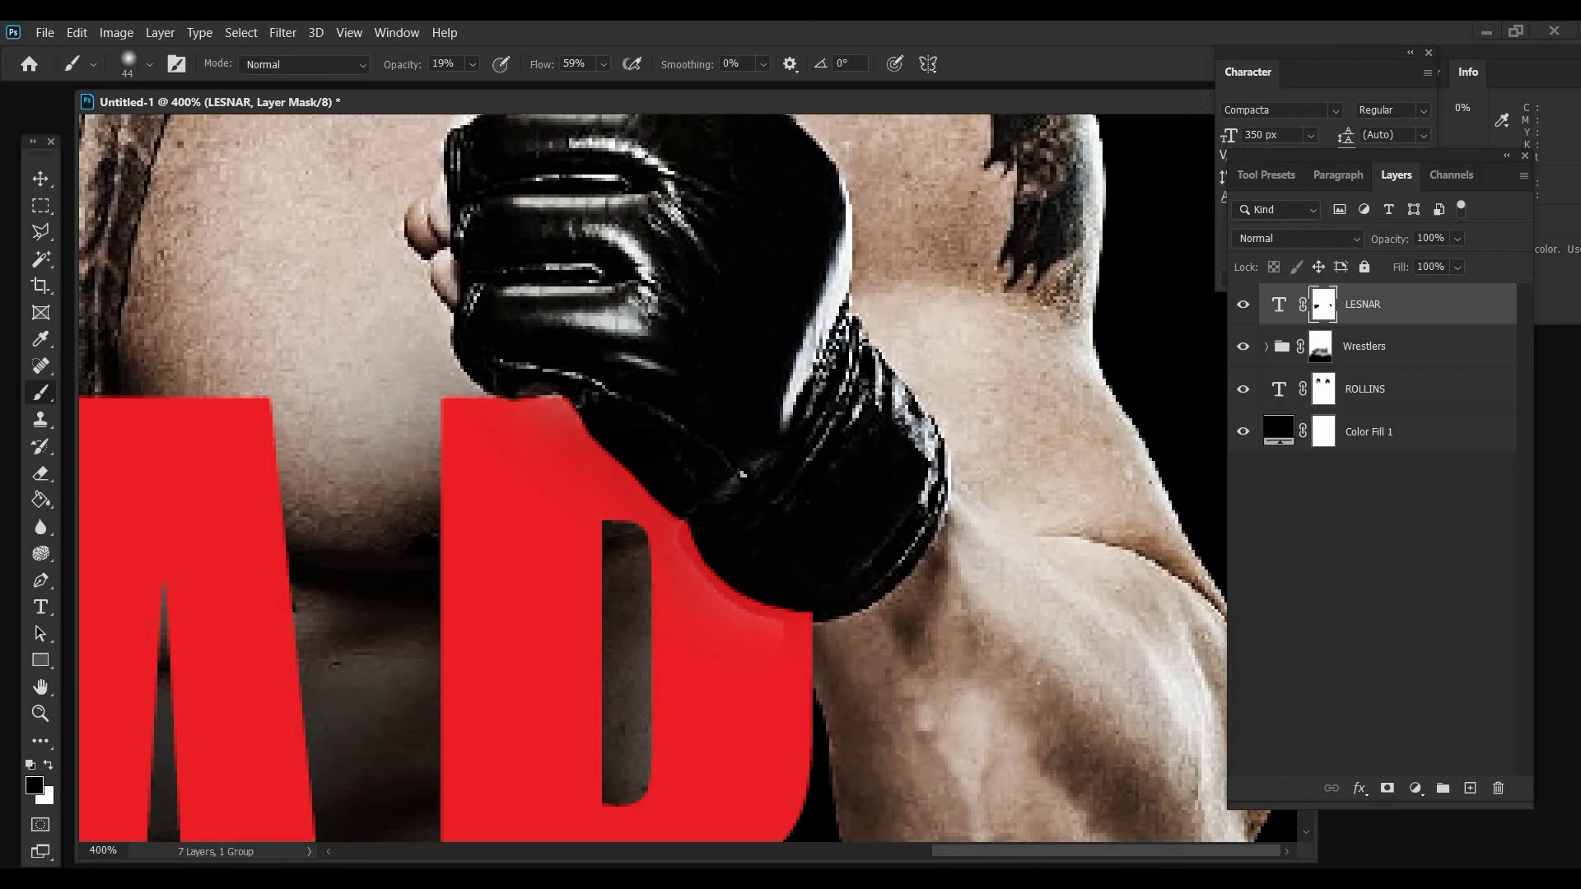
pyautogui.click(1320, 346)
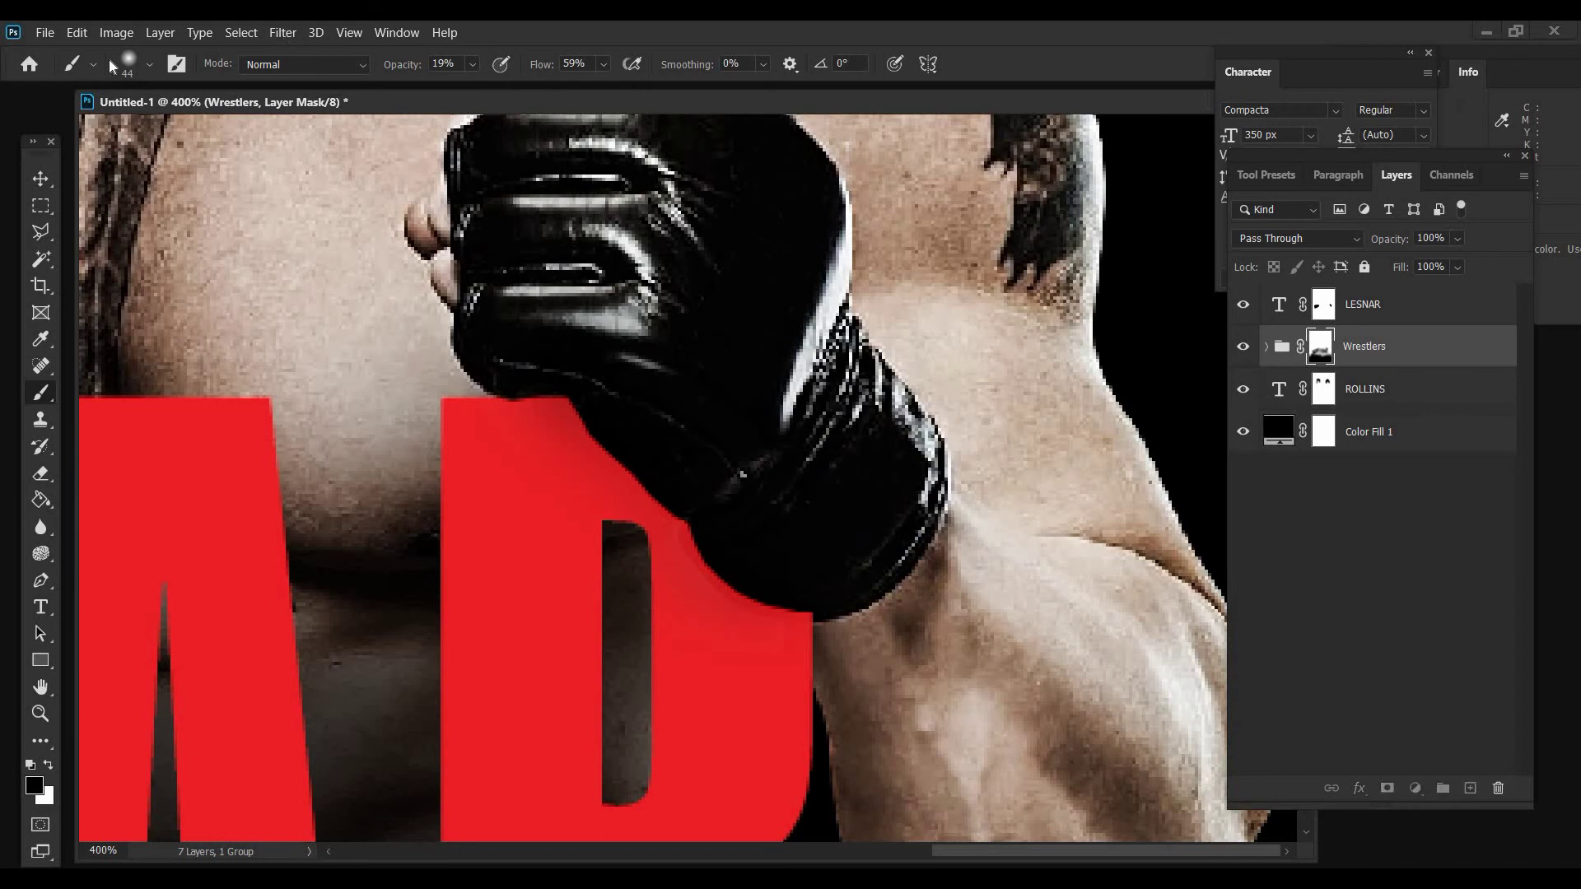
pyautogui.hotkey('alt', ']')
pyautogui.rightClick(133, 126)
pyautogui.write('25')
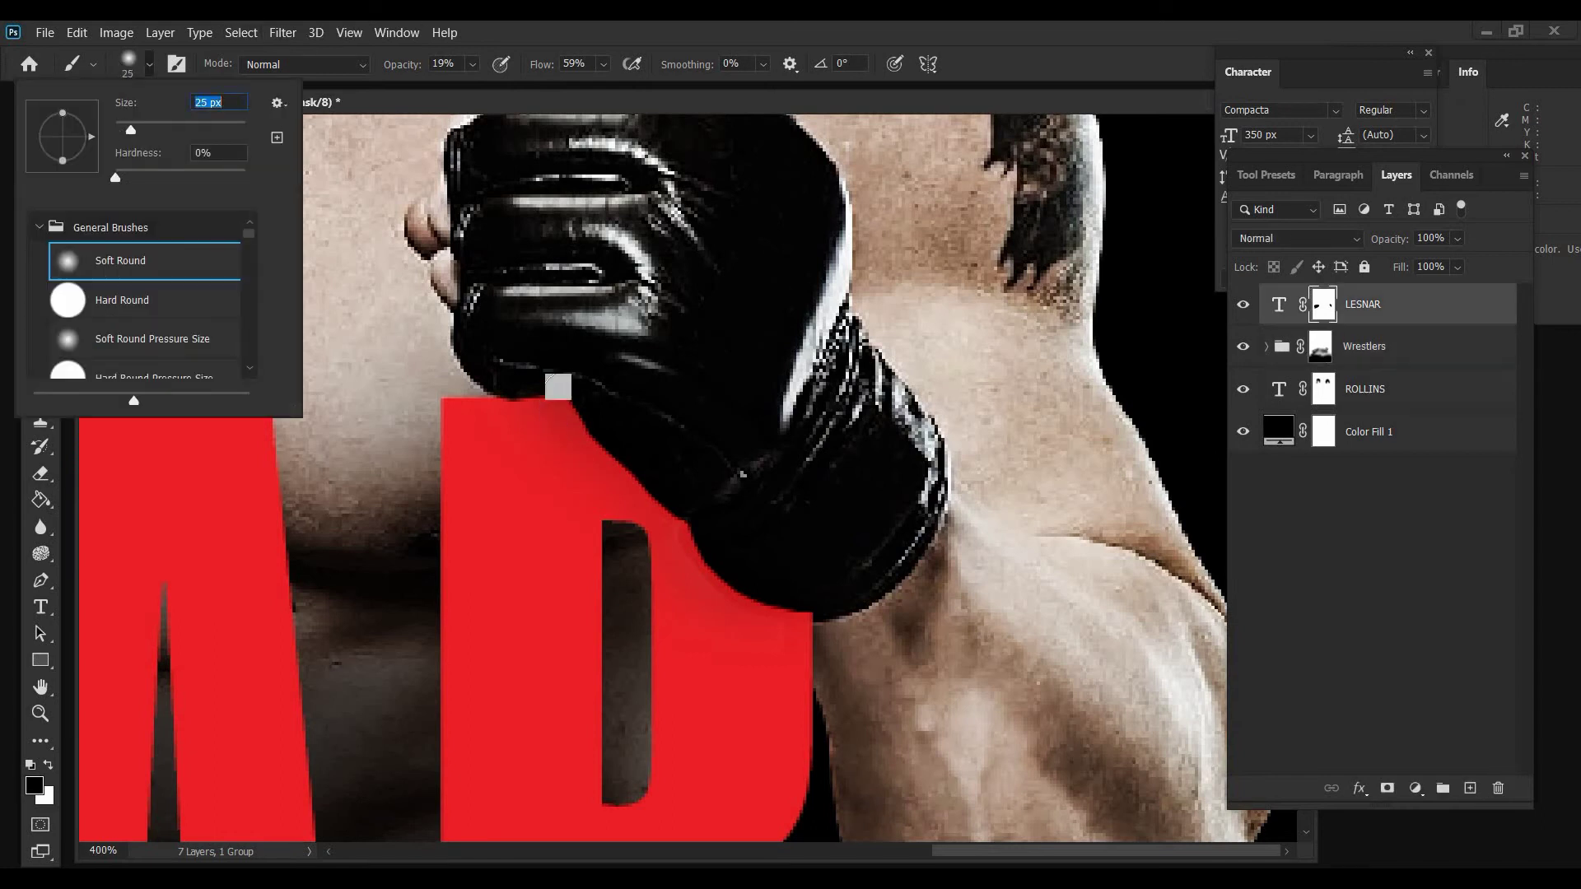
pyautogui.press('Return')
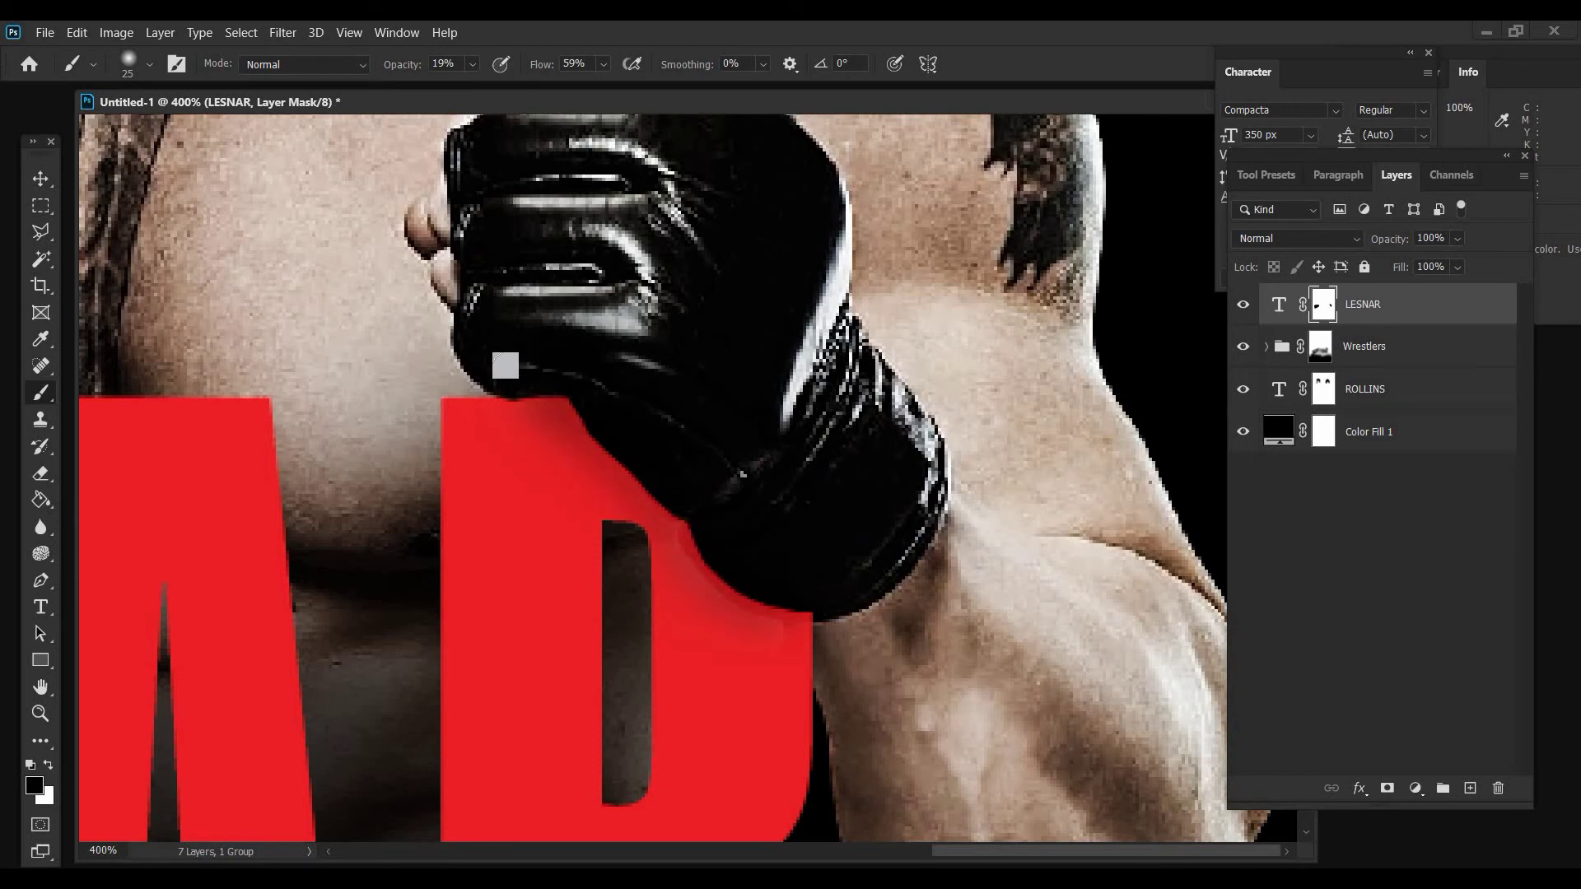
pyautogui.press('z')
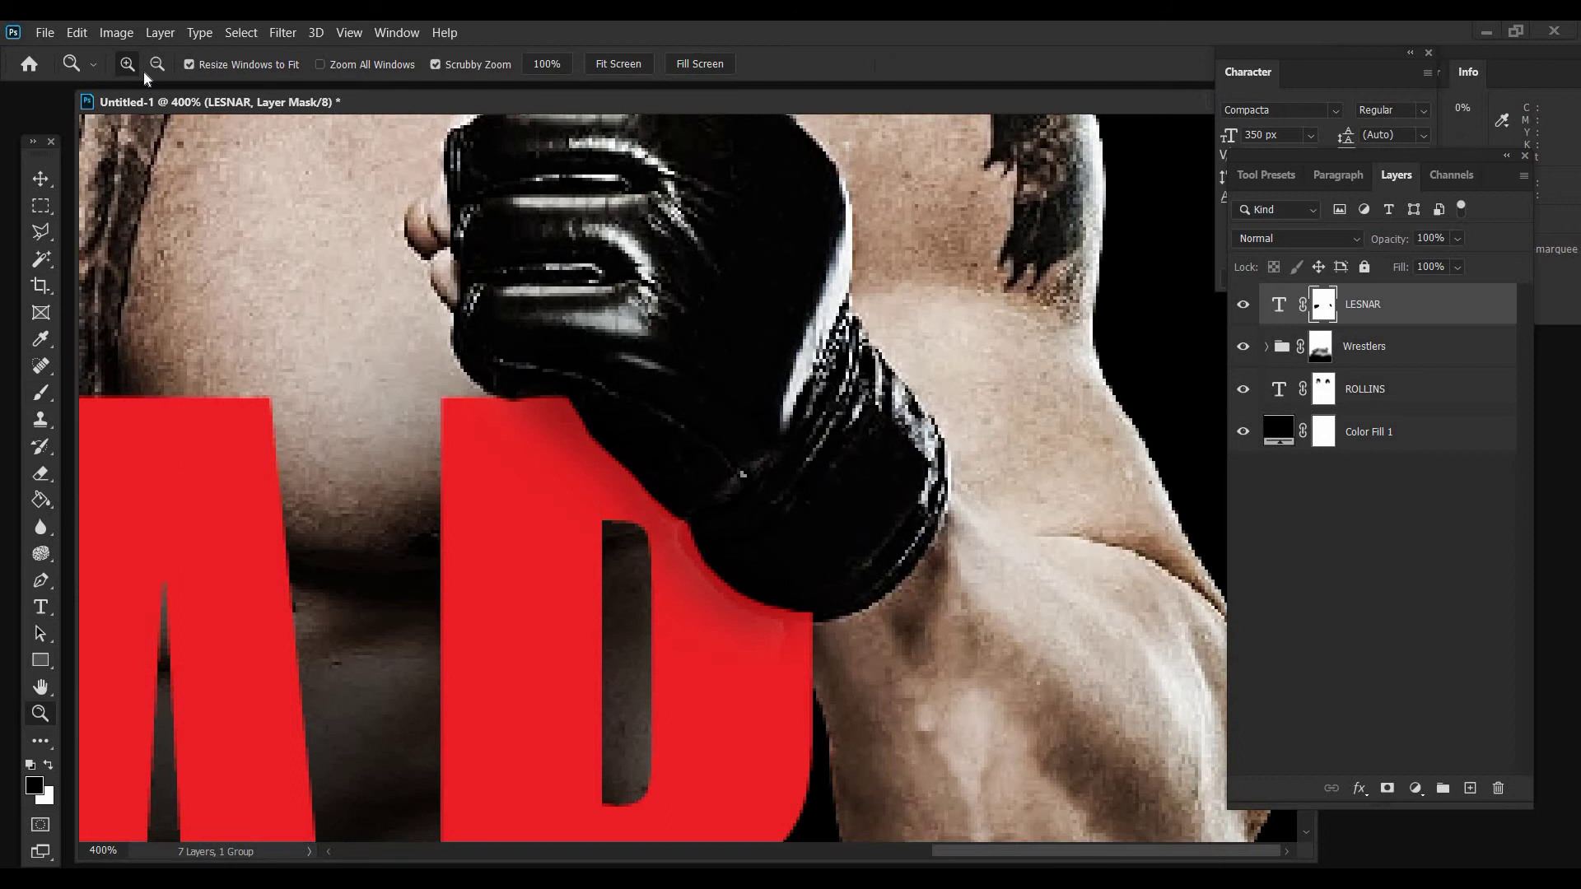
pyautogui.keyDown('alt'); pyautogui.click(710, 572); pyautogui.keyUp('alt')
# Type a 'VS.' text layer at 150 px and move it between ROLLINS and LESNAR
pyautogui.keyDown('alt'); pyautogui.click(709, 572); pyautogui.keyUp('alt')
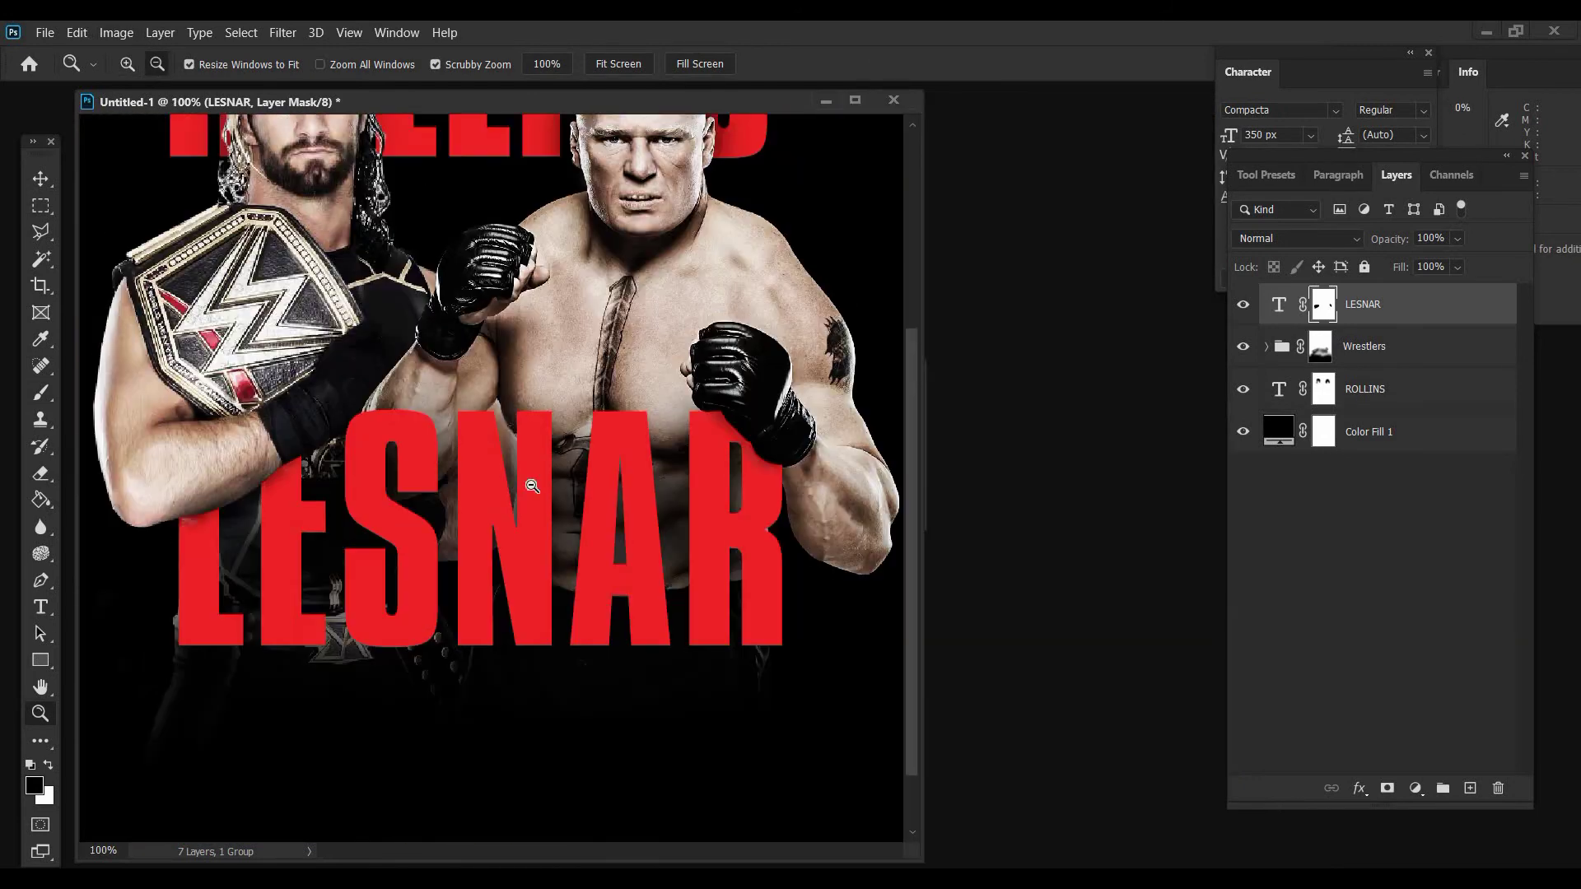
pyautogui.hotkey('ctrl', '-')
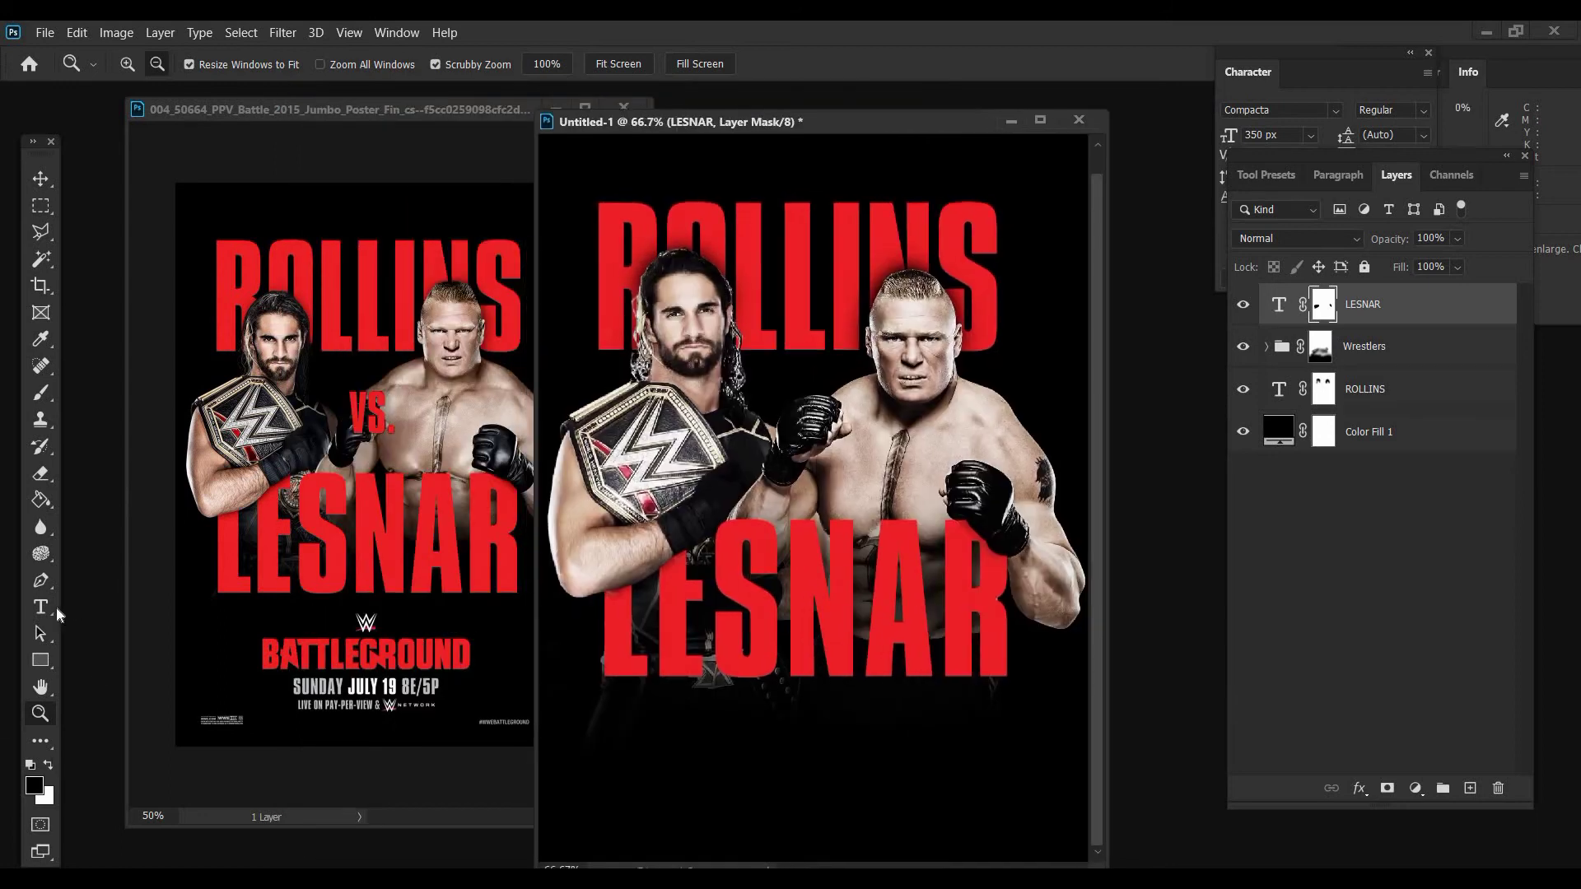
pyautogui.press('t')
pyautogui.click(769, 753)
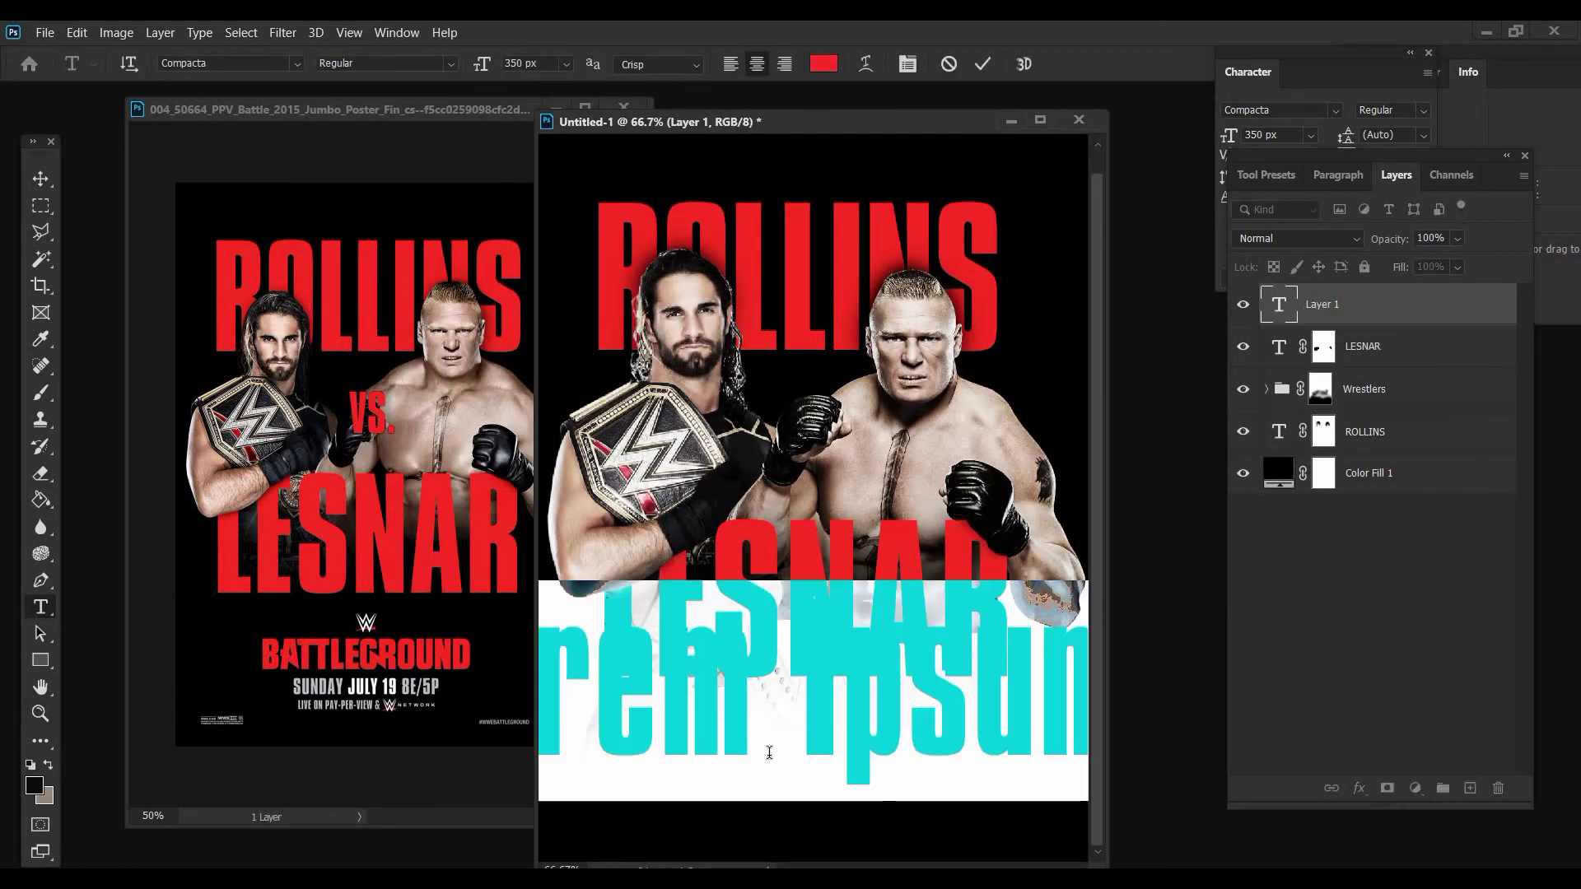
pyautogui.write('VS.')
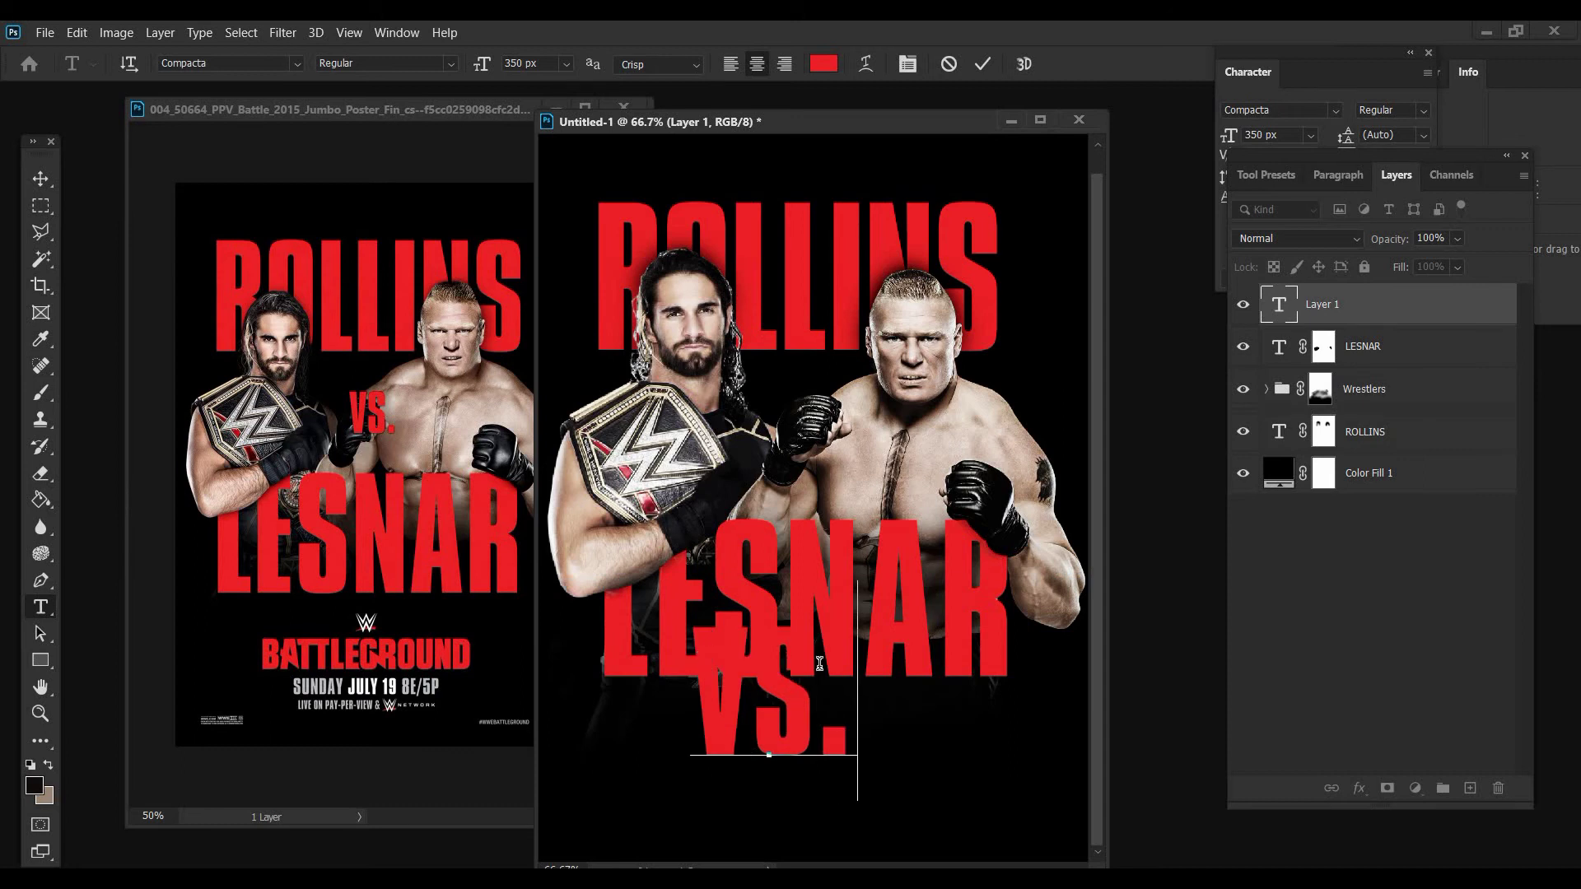
pyautogui.hotkey('ctrl', 'a')
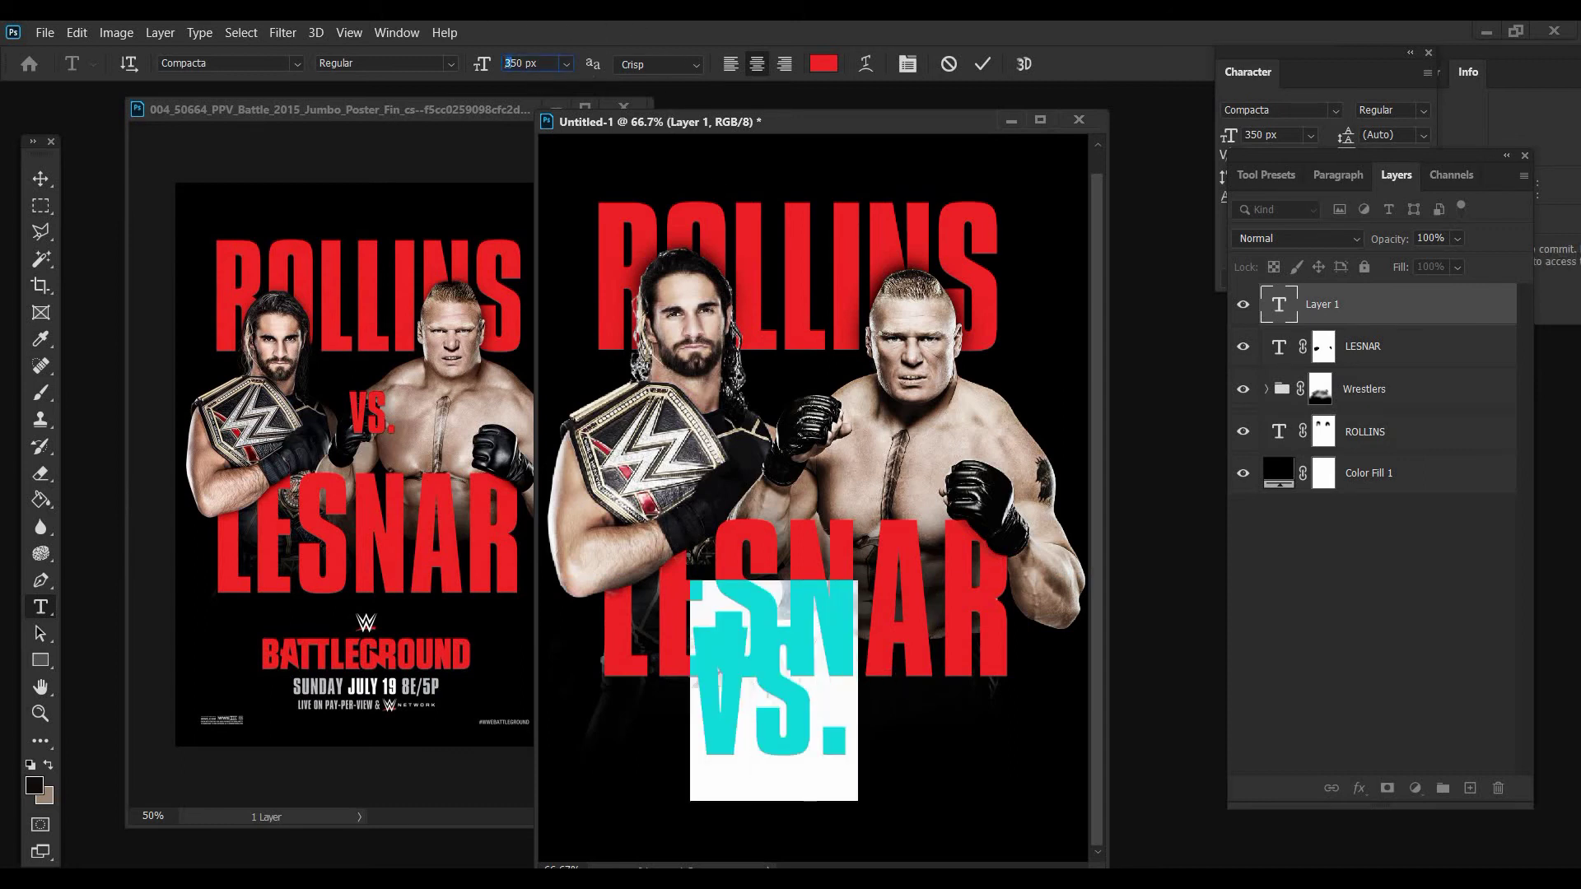
pyautogui.write('1')
pyautogui.press('Return')
pyautogui.click(43, 179)
pyautogui.moveTo(787, 795); pyautogui.dragTo(815, 515)
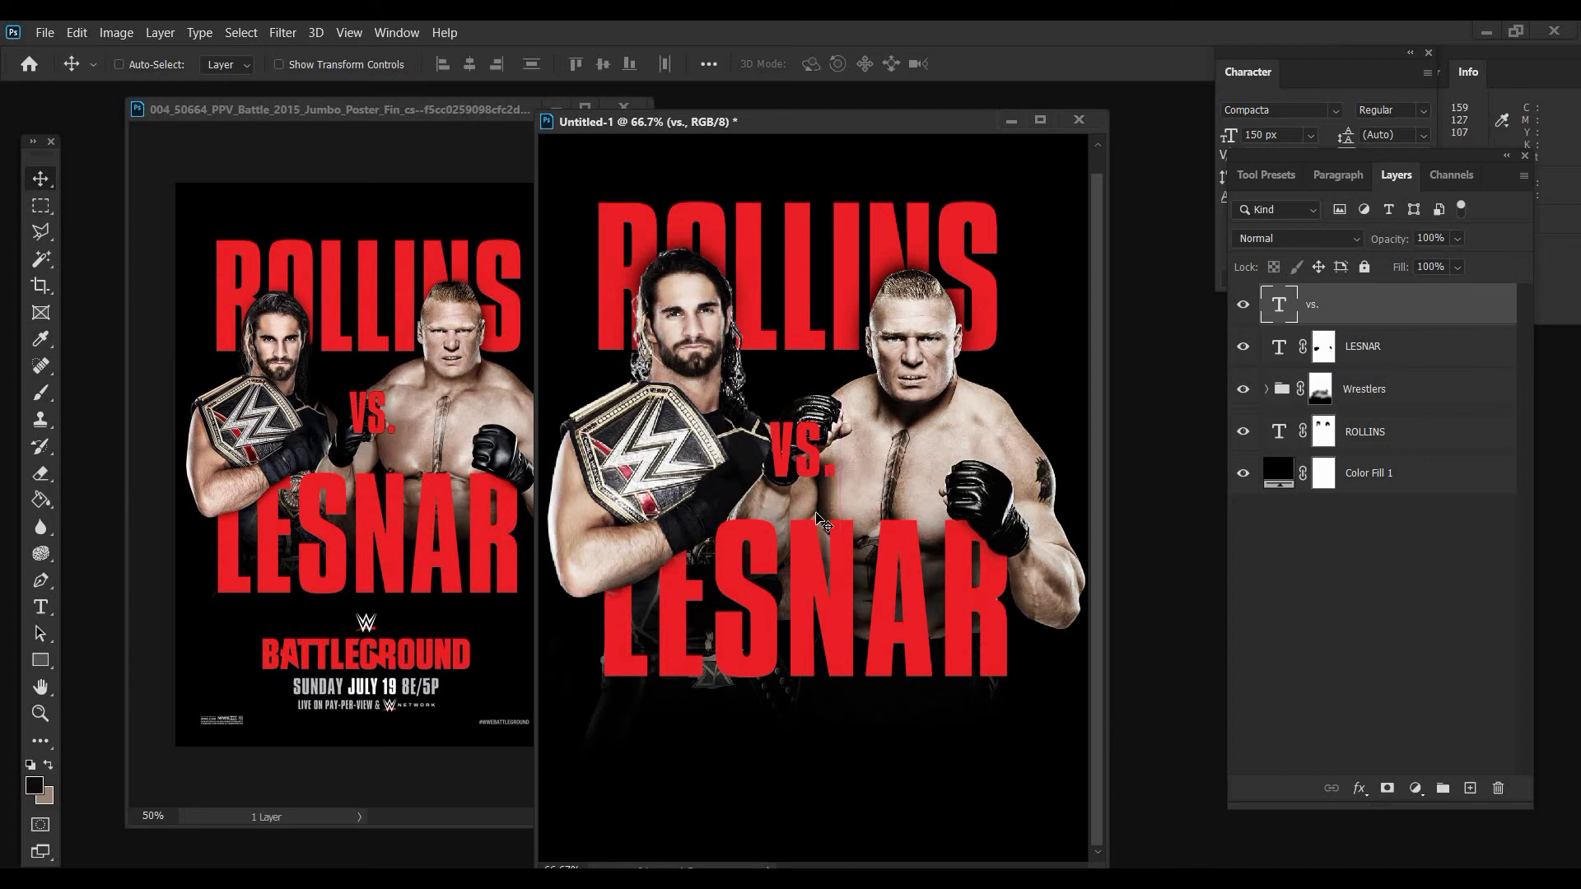
# Add a Drop Shadow to the vs. layer with Angle 90, Distance 0 and Spread 0
pyautogui.rightClick(1301, 320)
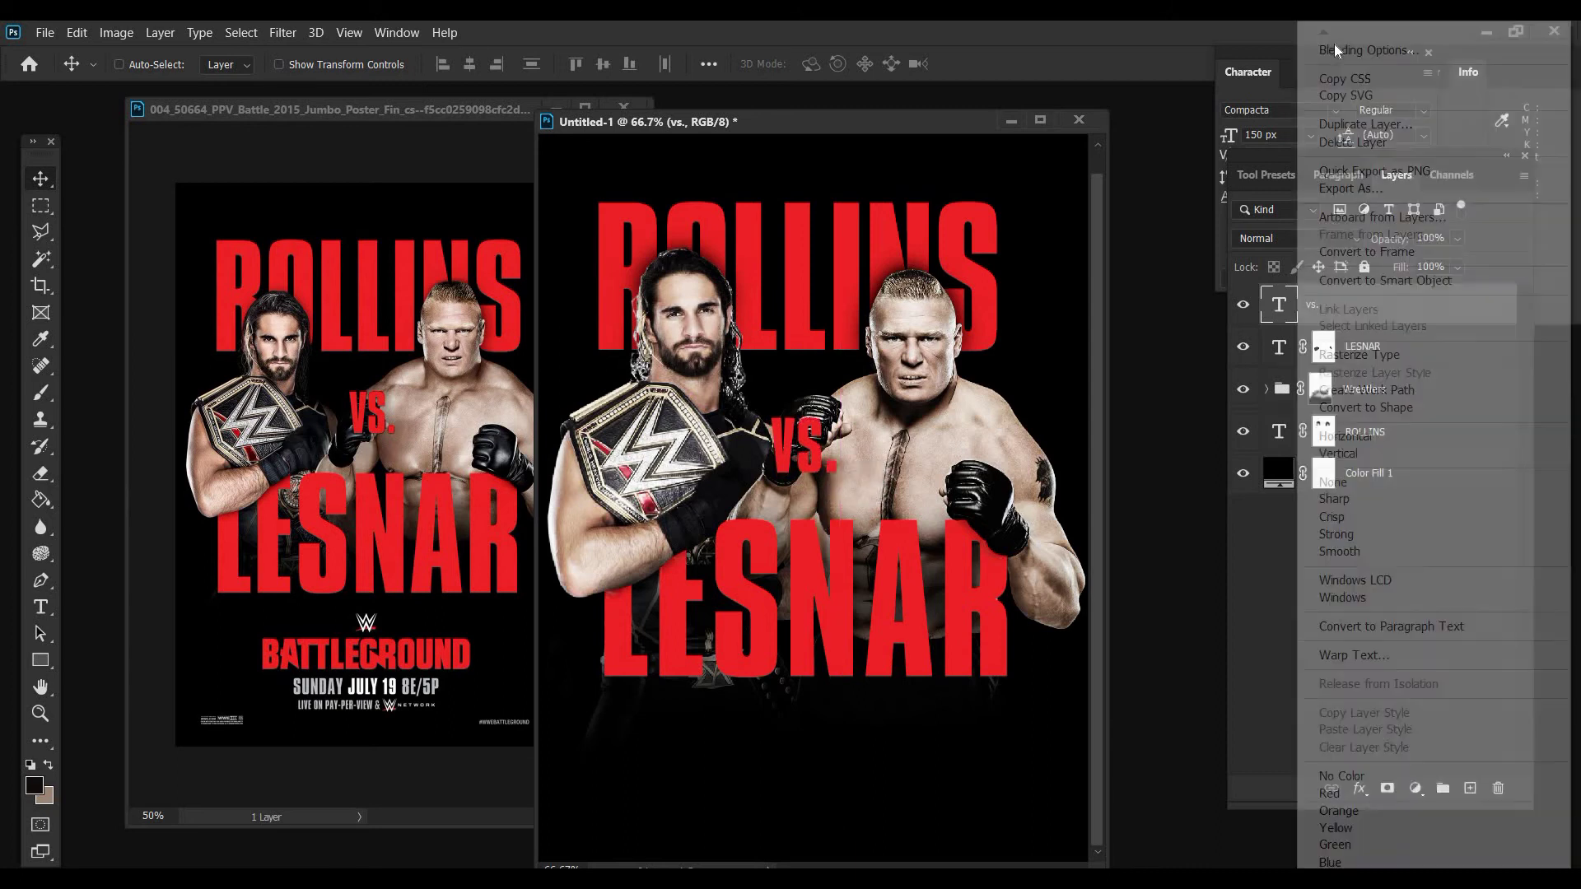
pyautogui.click(1337, 50)
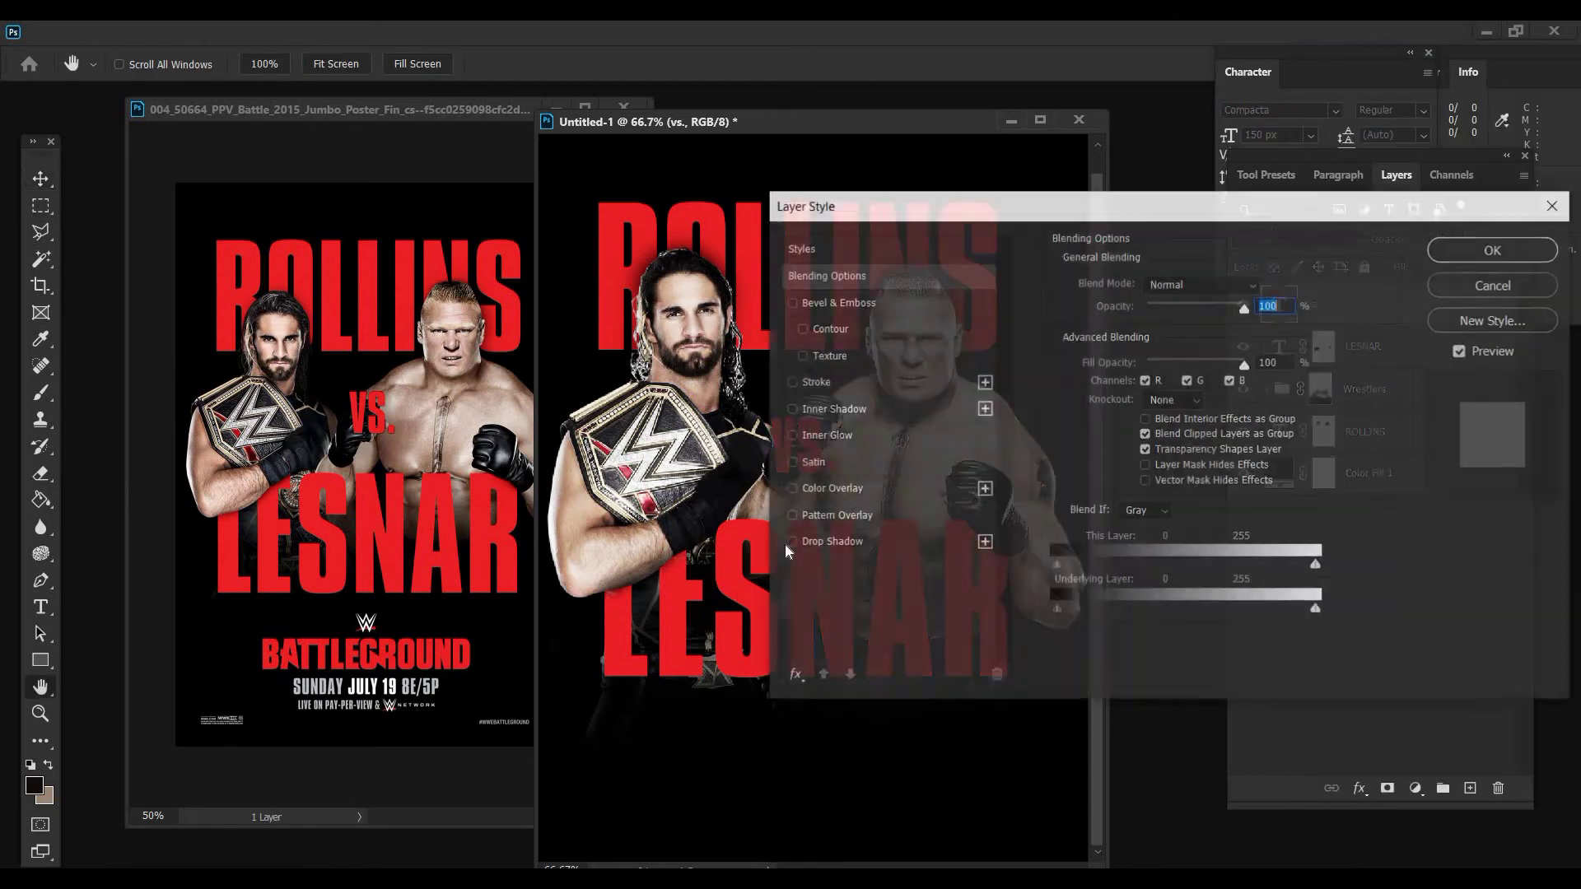
pyautogui.click(828, 545)
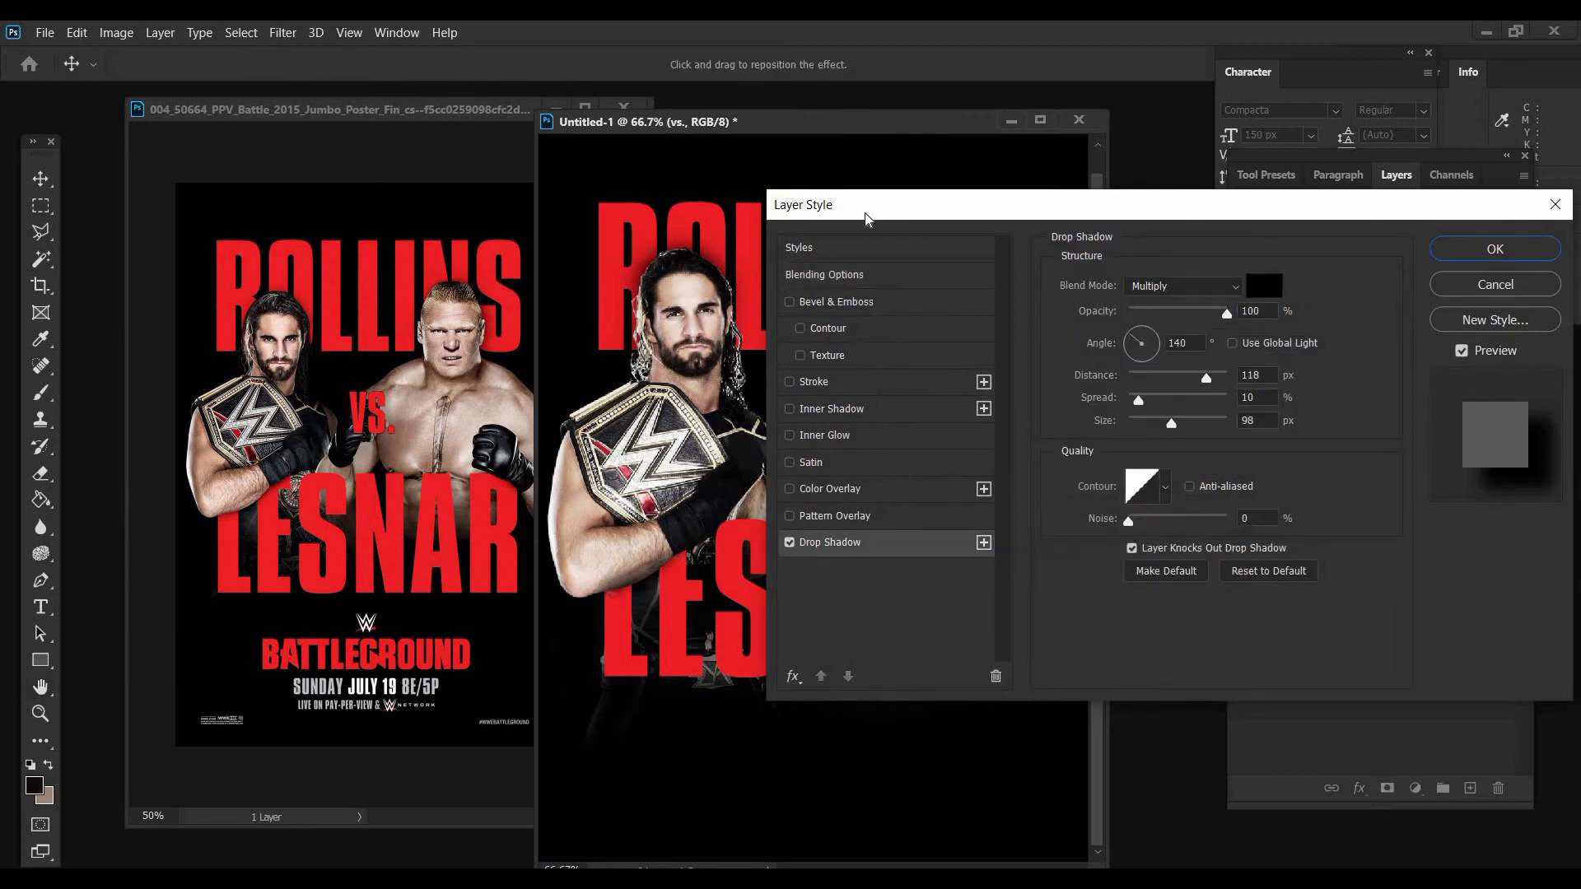
pyautogui.moveTo(2, 387)
pyautogui.mouseDown()
pyautogui.moveTo(1, 361)
pyautogui.moveTo(2, 402)
pyautogui.moveTo(2, 387)
pyautogui.mouseUp()
pyautogui.press('Tab')
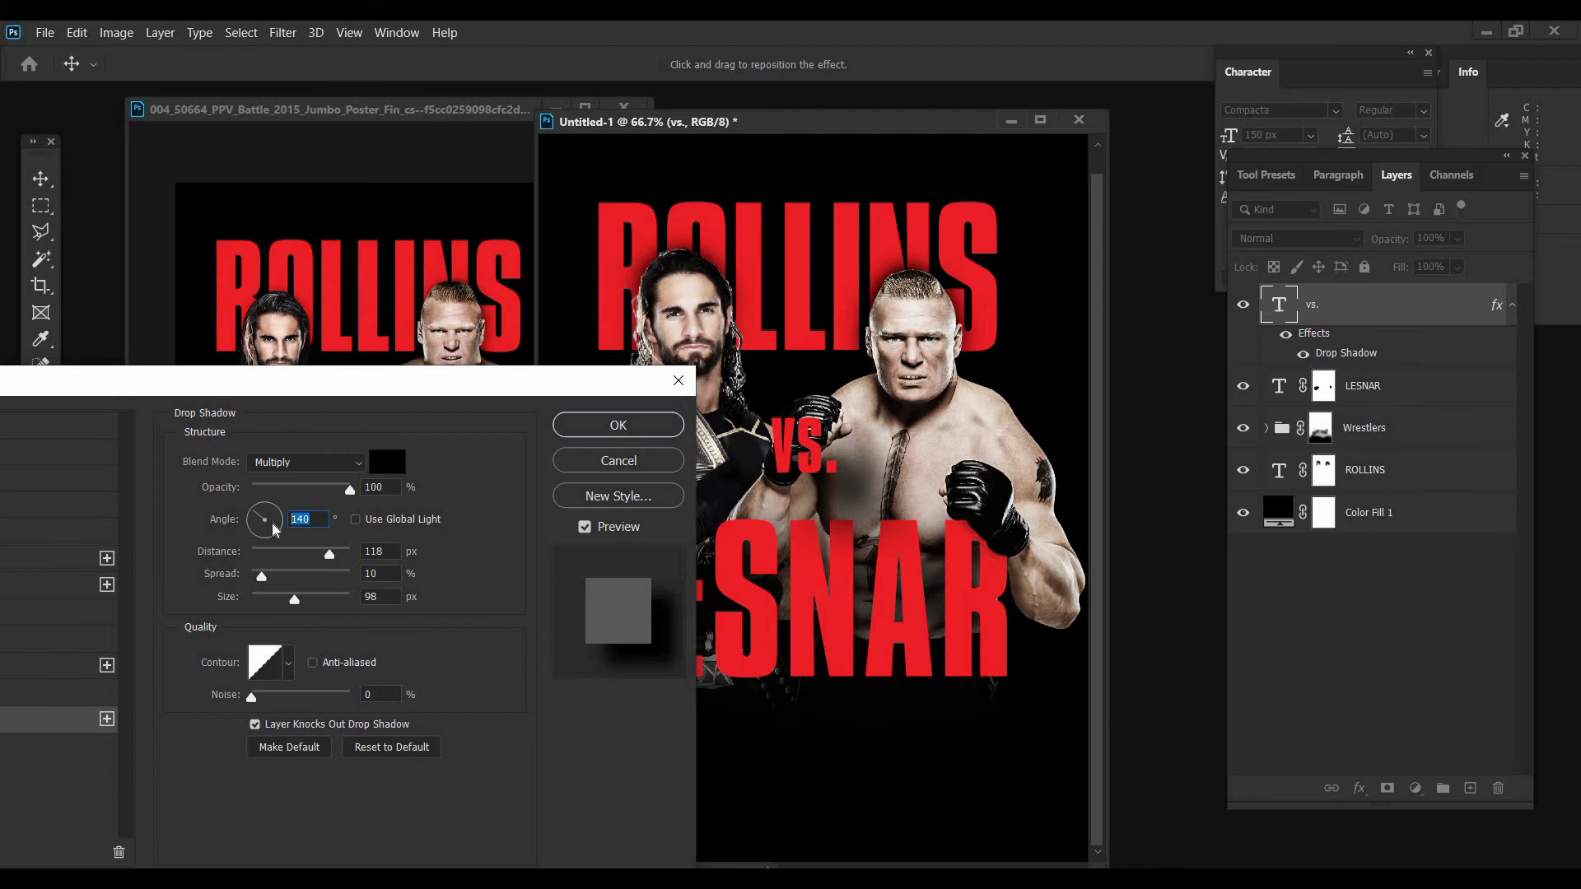
pyautogui.write('90')
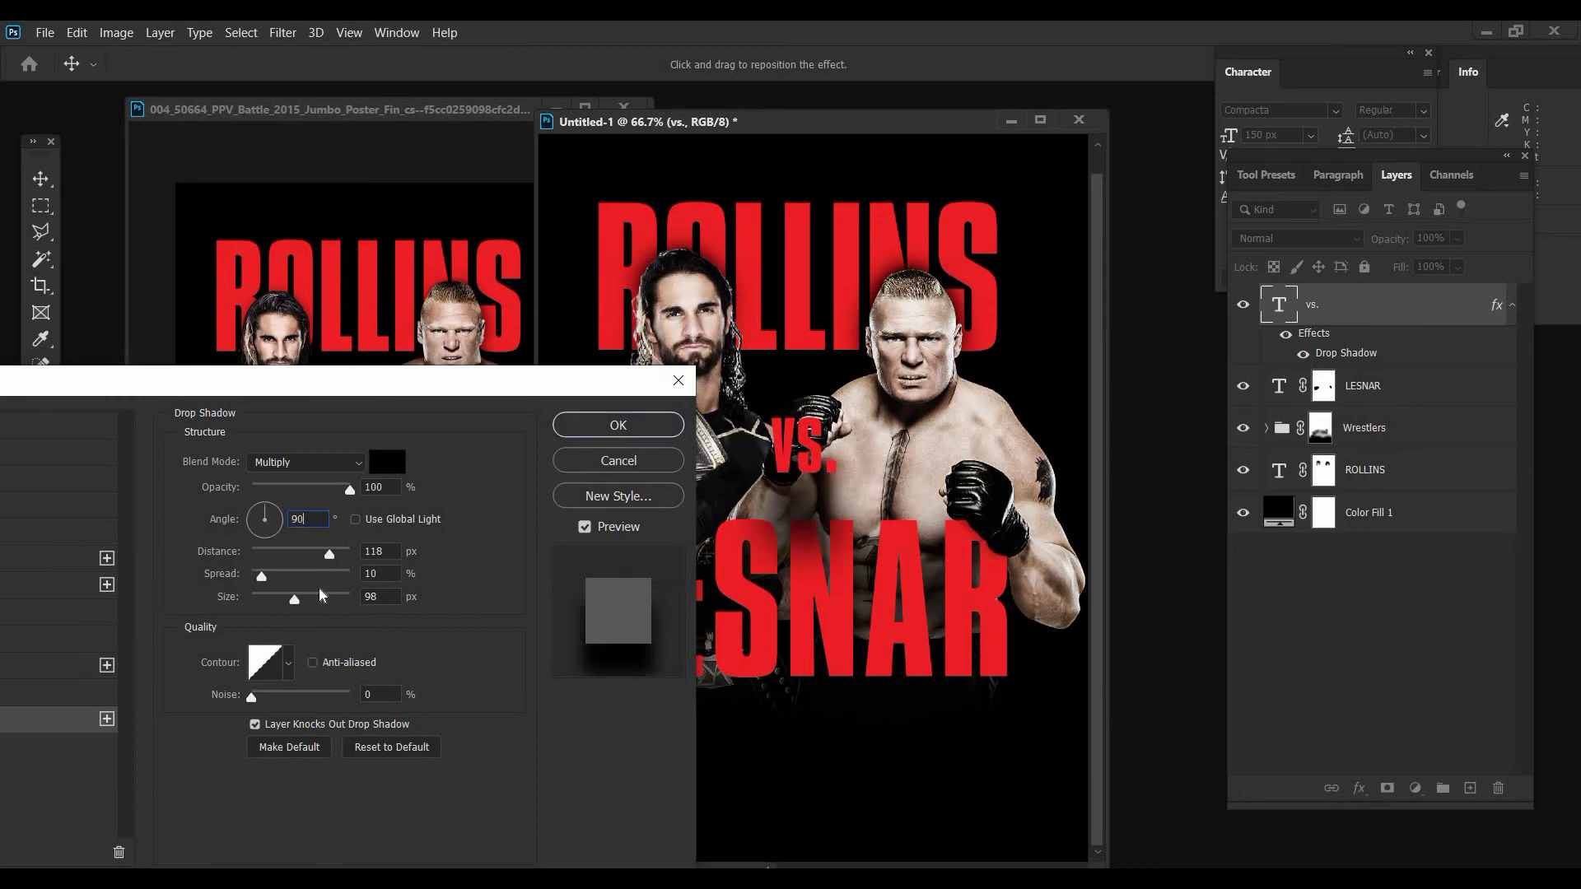
pyautogui.press('Tab')
pyautogui.write('0')
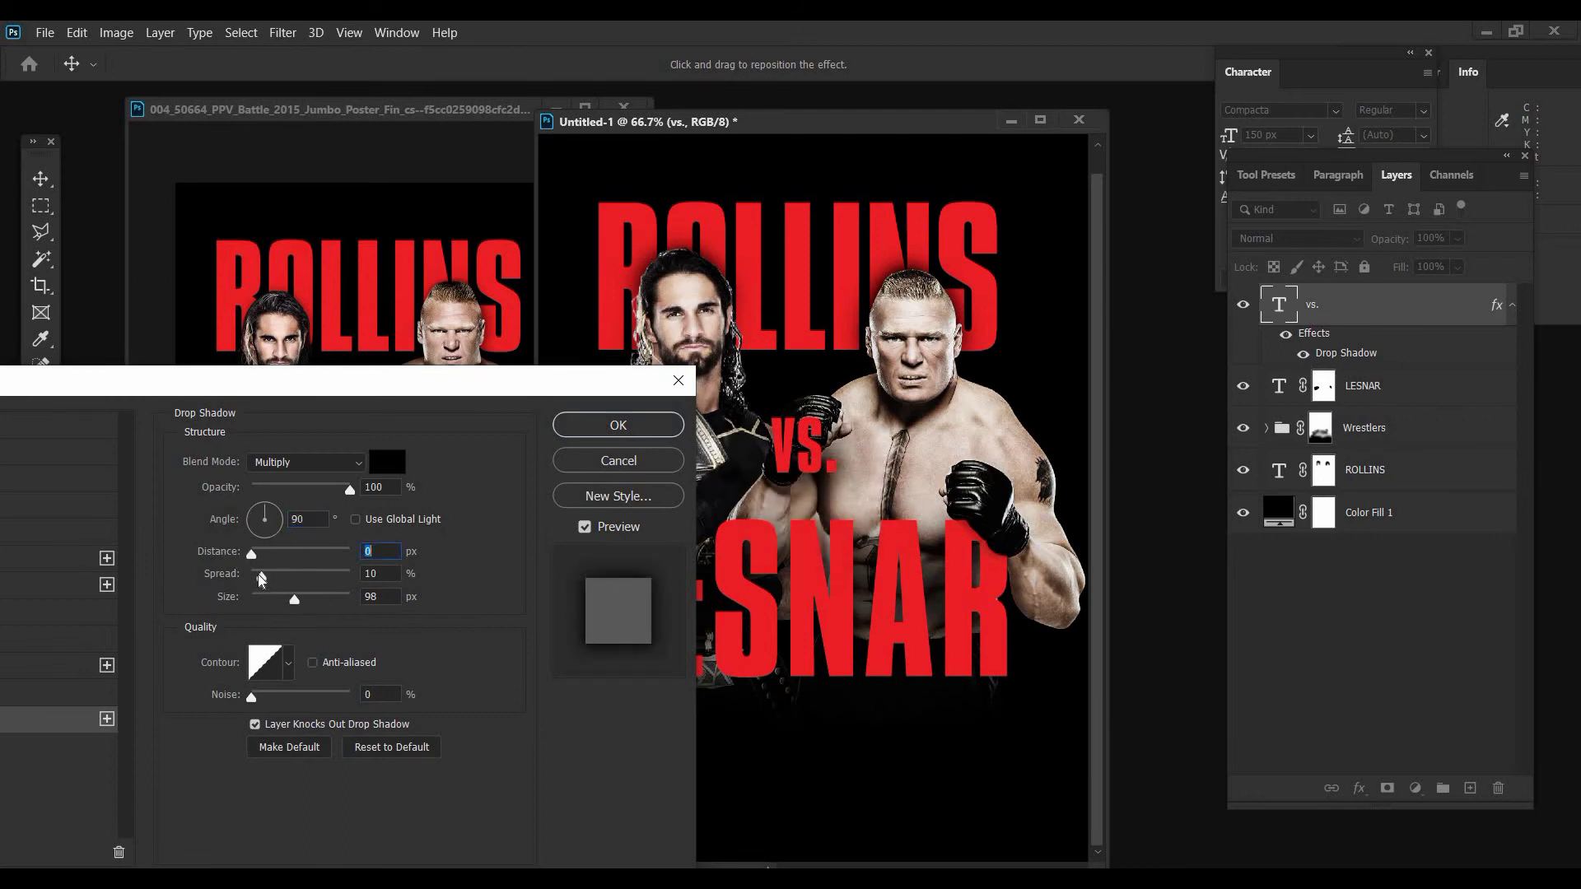
pyautogui.press('Tab')
pyautogui.write('0')
# Reduce the shadow size to 6 px, then turn the Drop Shadow off
pyautogui.moveTo(265, 607)
pyautogui.mouseDown()
pyautogui.moveTo(280, 601)
pyautogui.moveTo(266, 606)
pyautogui.mouseUp()
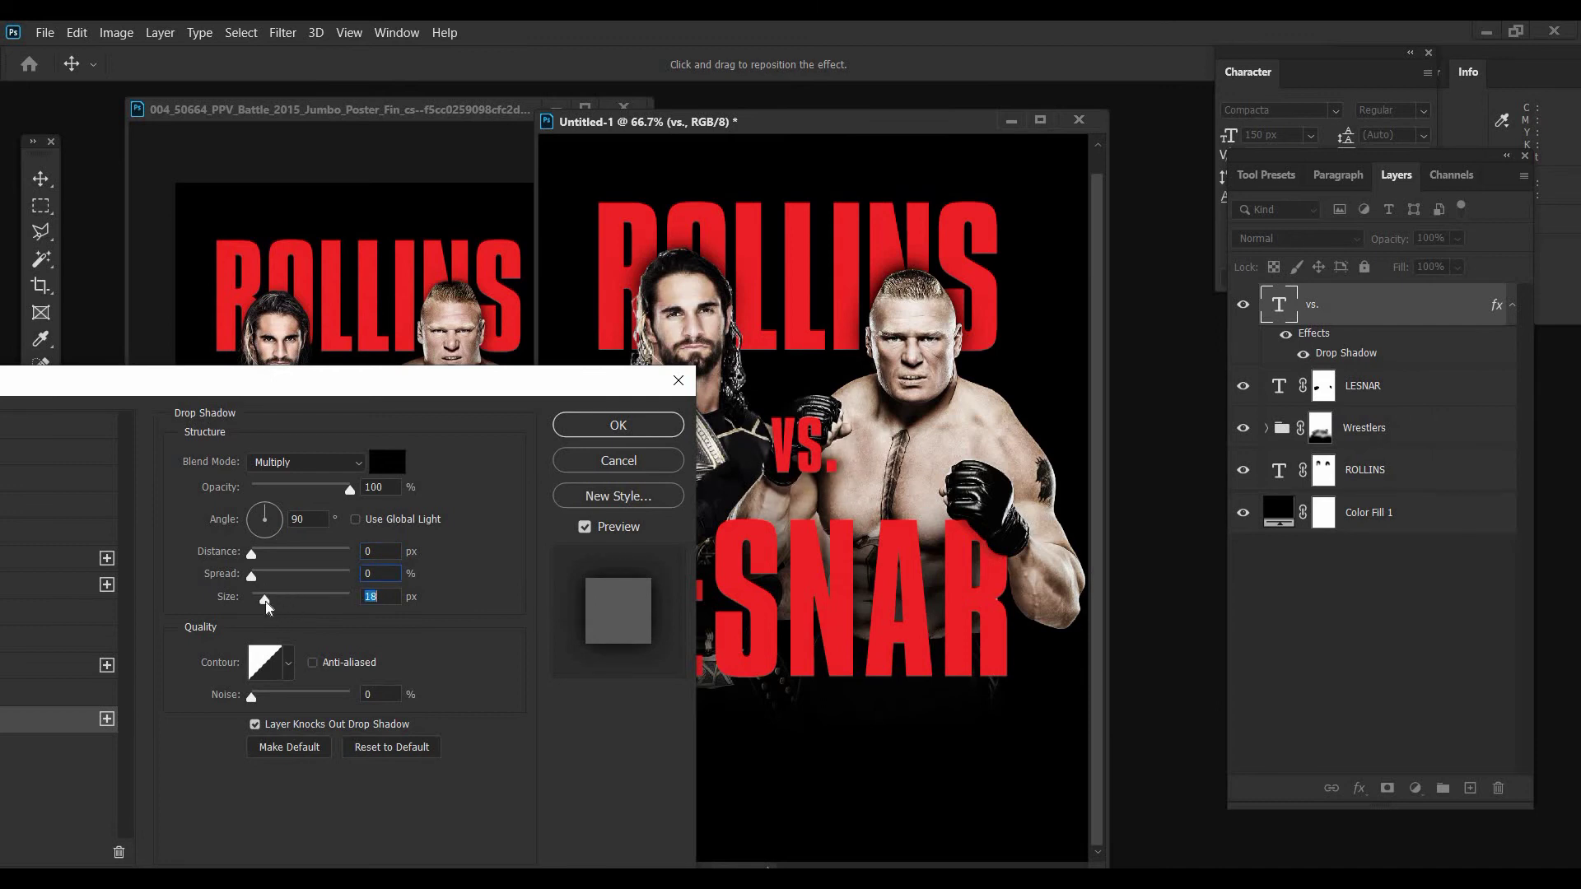
pyautogui.moveTo(387, 383); pyautogui.dragTo(456, 438)
pyautogui.moveTo(328, 659); pyautogui.dragTo(323, 659)
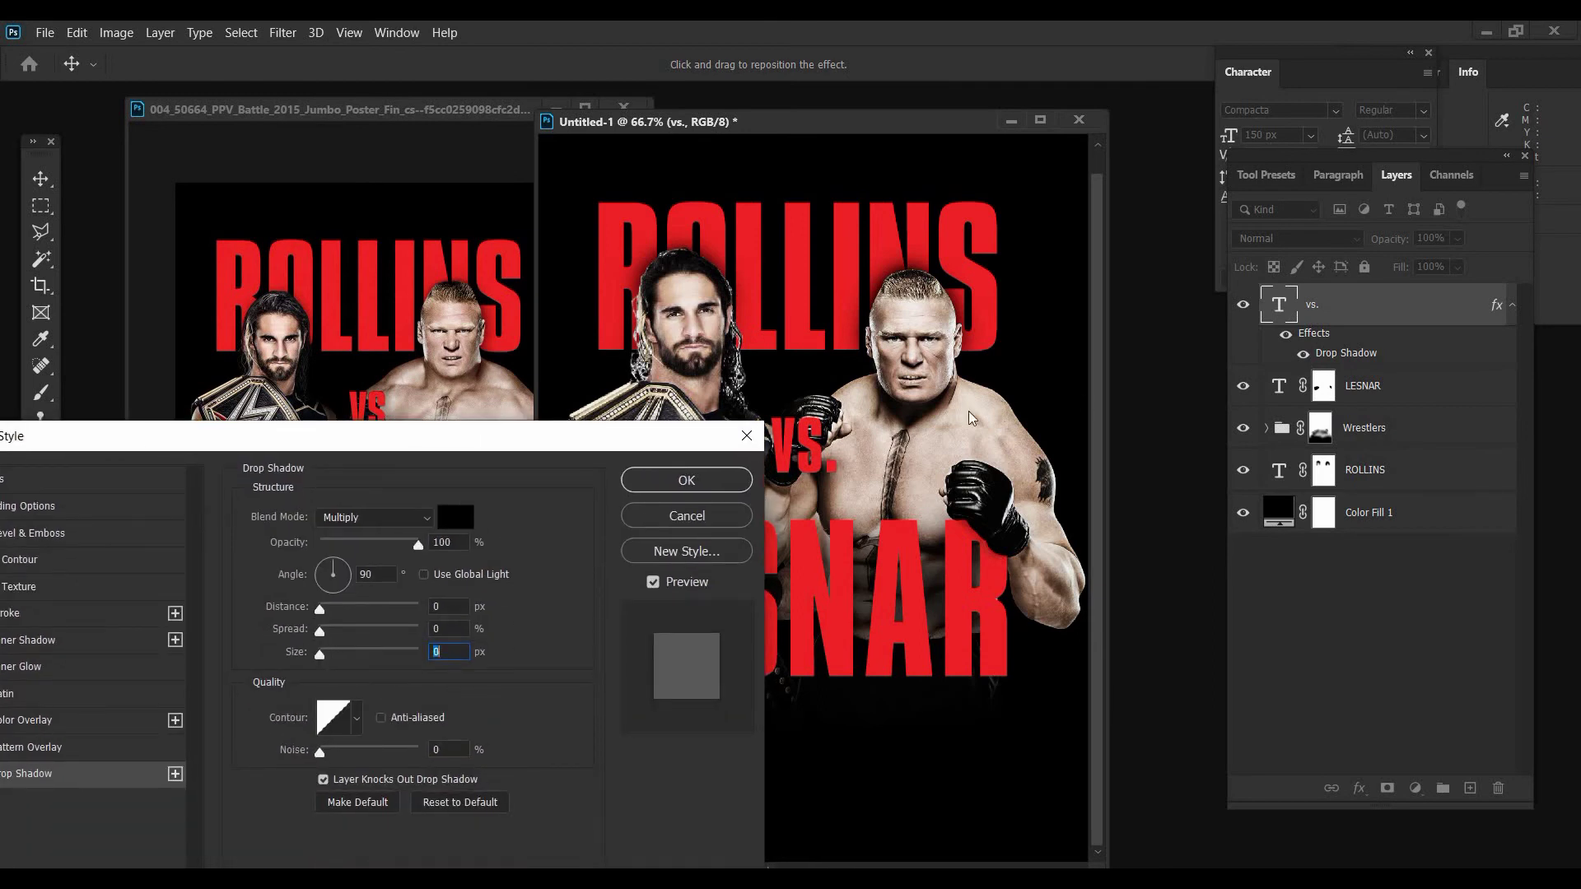
pyautogui.moveTo(411, 435); pyautogui.dragTo(1410, 376)
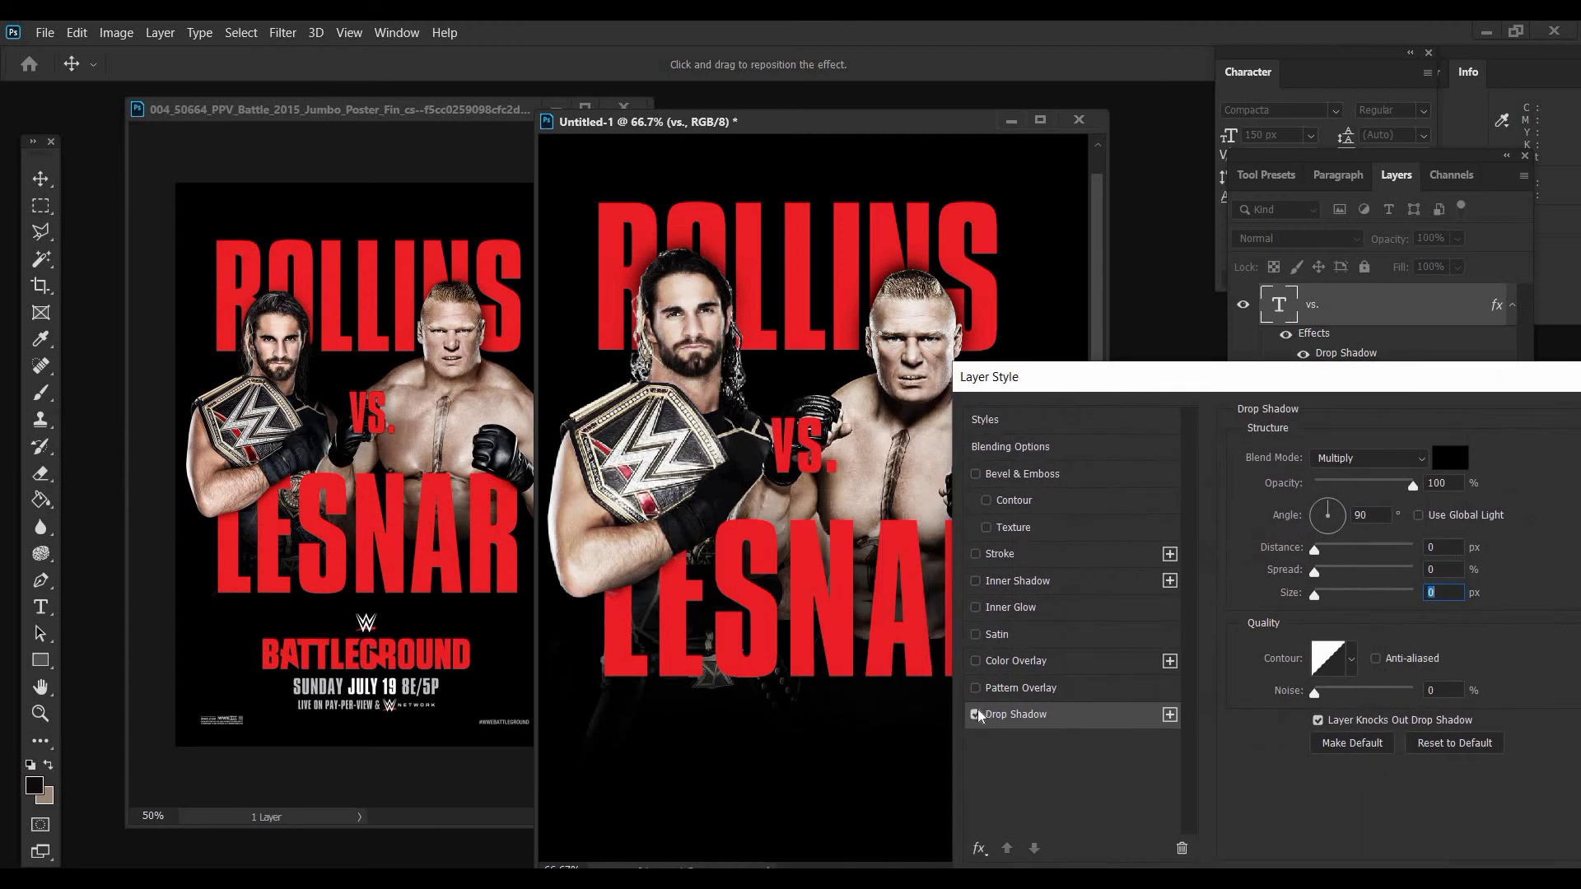
pyautogui.click(976, 608)
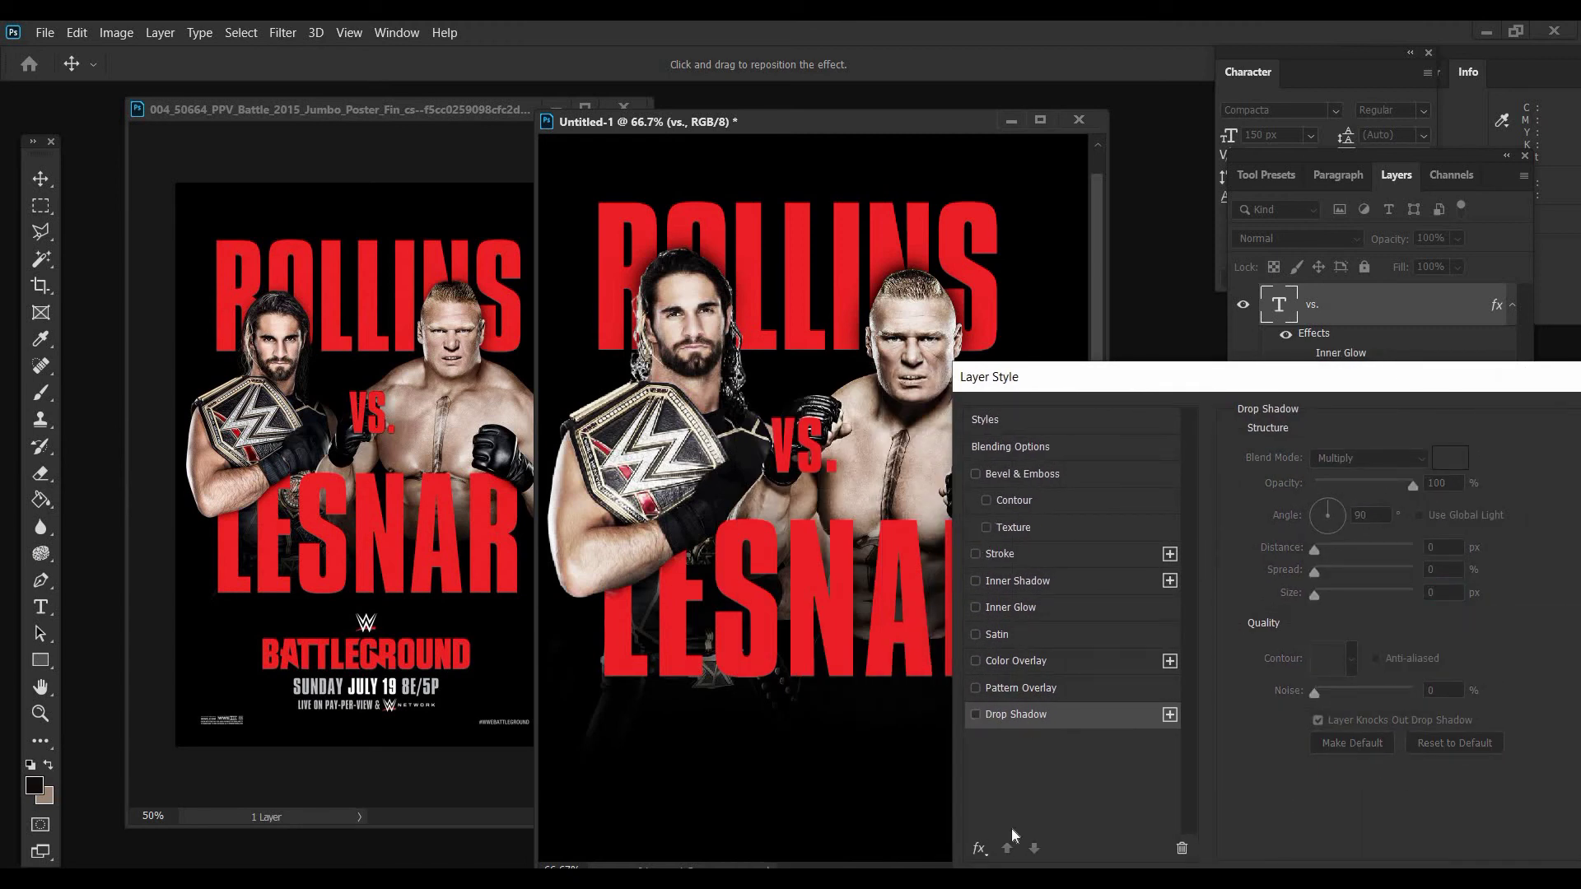
pyautogui.rightClick(1040, 685)
# Enable Outer Glow on the vs. text in Normal mode at 100% opacity
pyautogui.click(1029, 605)
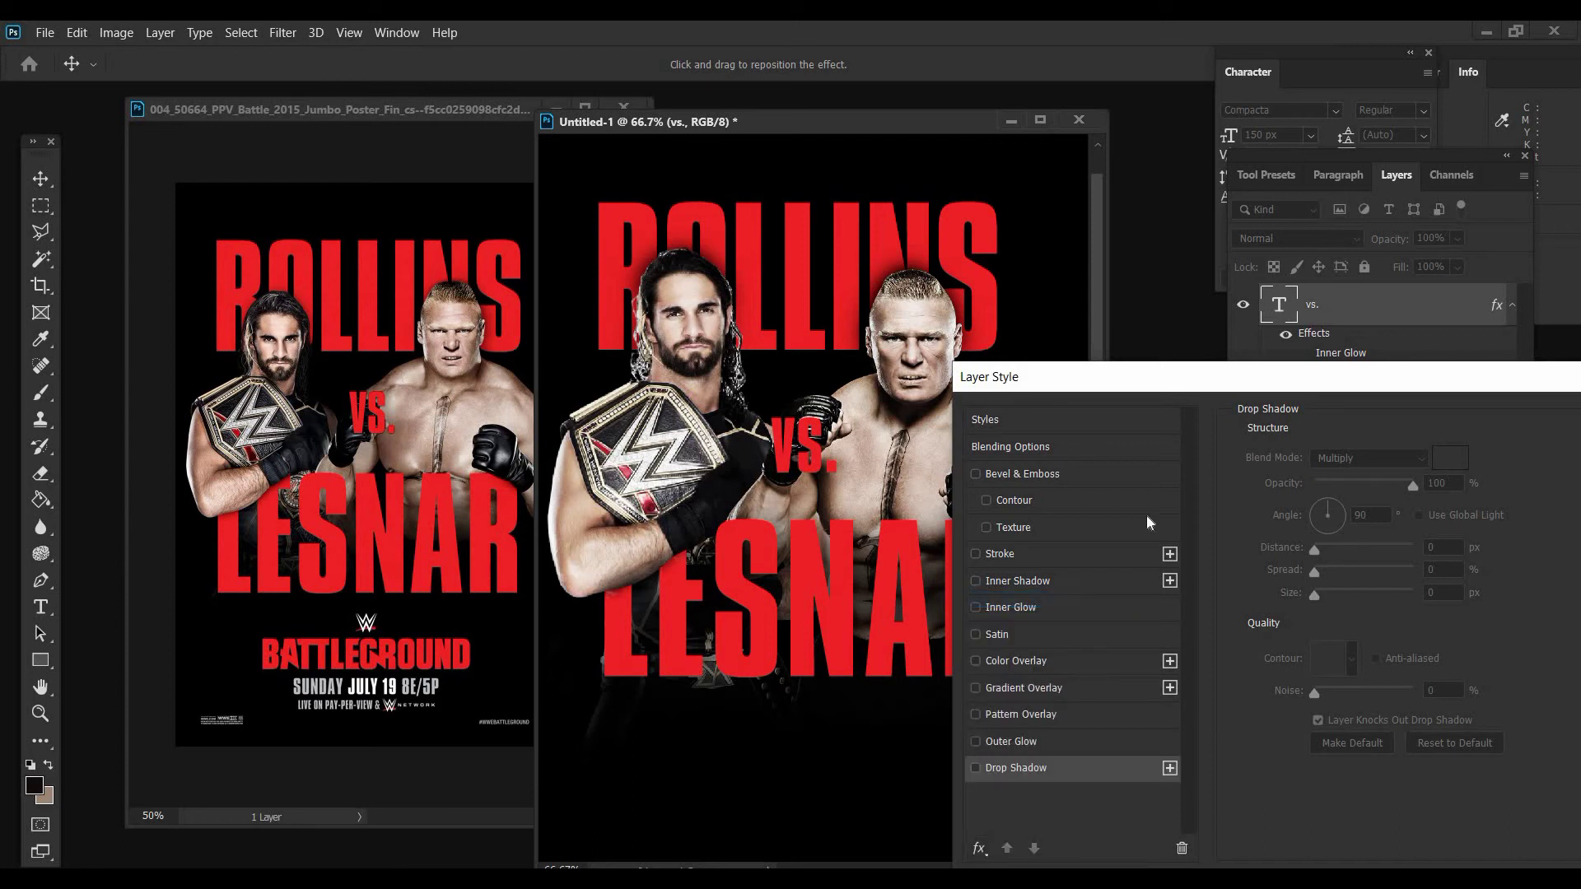
pyautogui.click(1011, 741)
pyautogui.click(1338, 454)
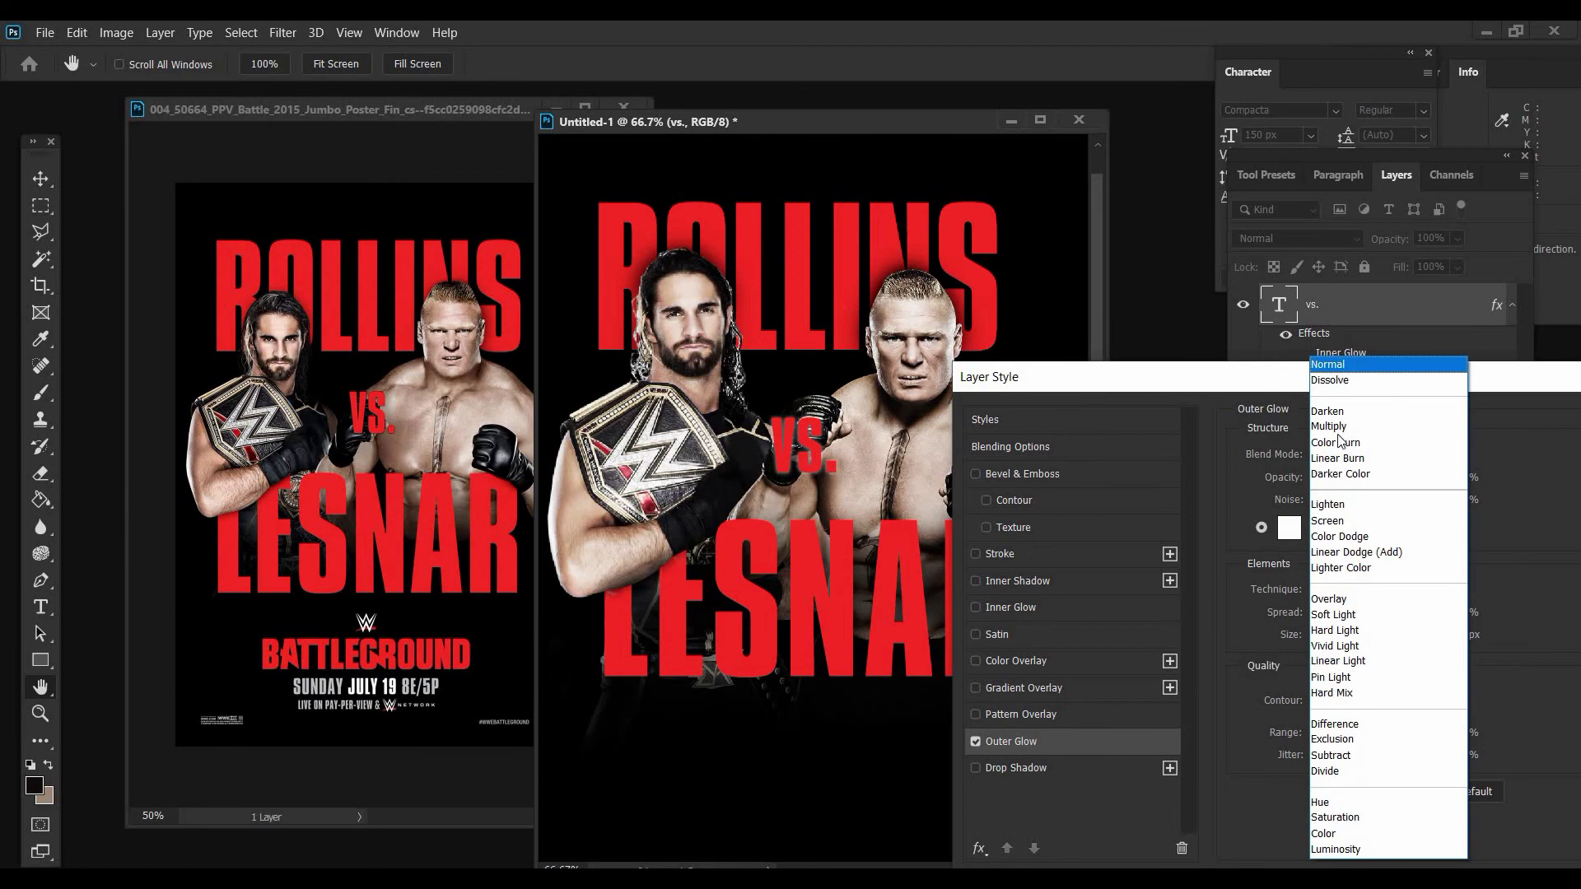
pyautogui.click(1339, 379)
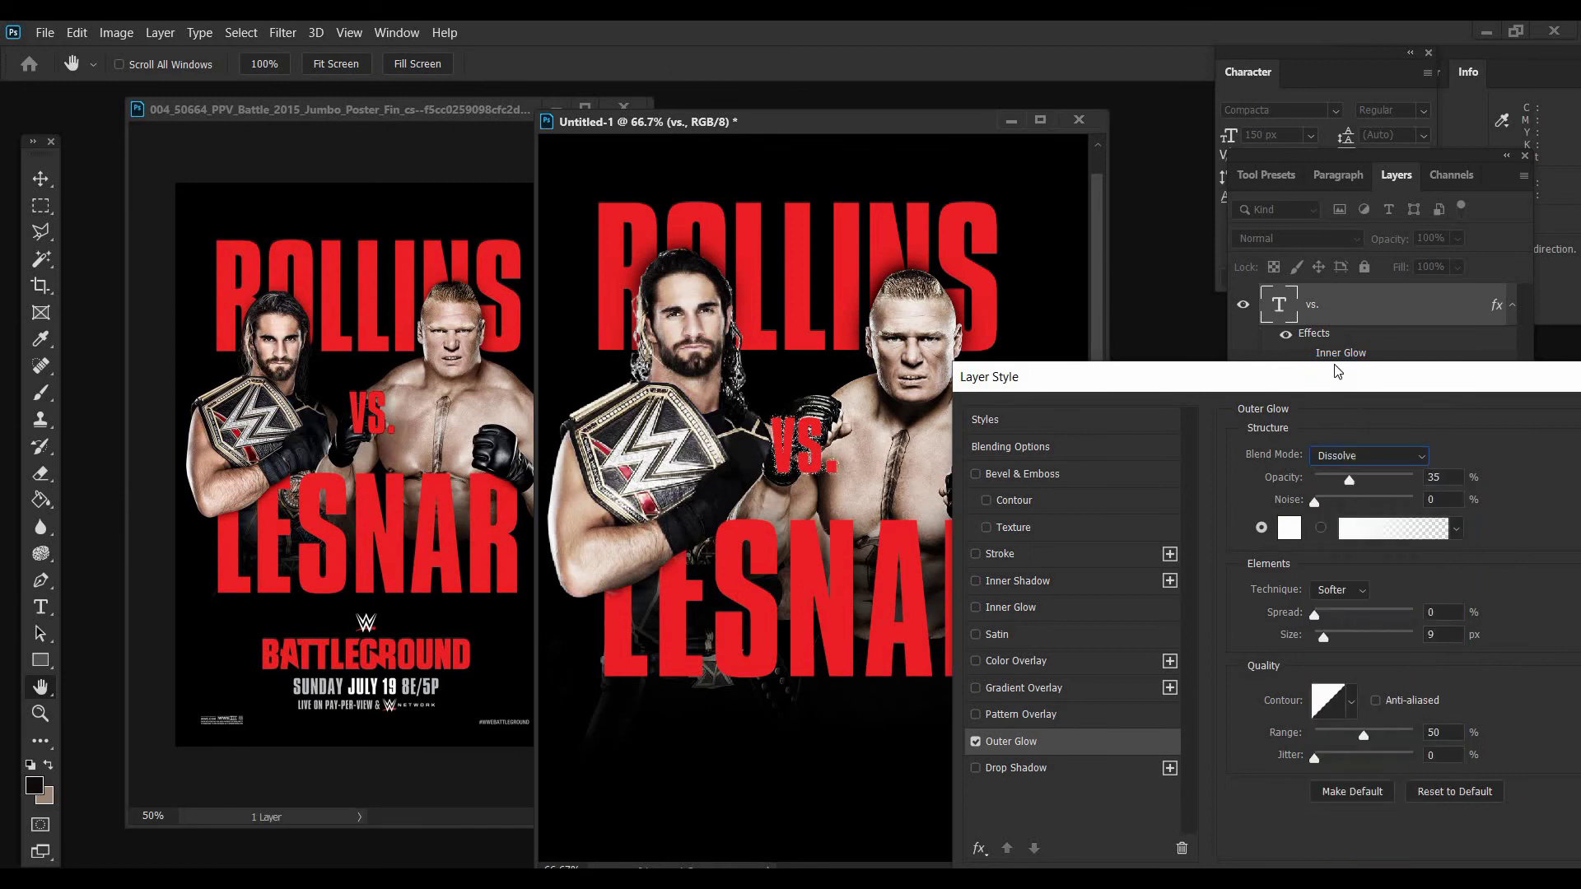
pyautogui.click(1368, 455)
pyautogui.click(1338, 363)
pyautogui.moveTo(1349, 479); pyautogui.dragTo(1436, 479)
# Set the glow colour to black and size to 3 px, then apply the style
pyautogui.click(1289, 528)
pyautogui.click(1149, 755)
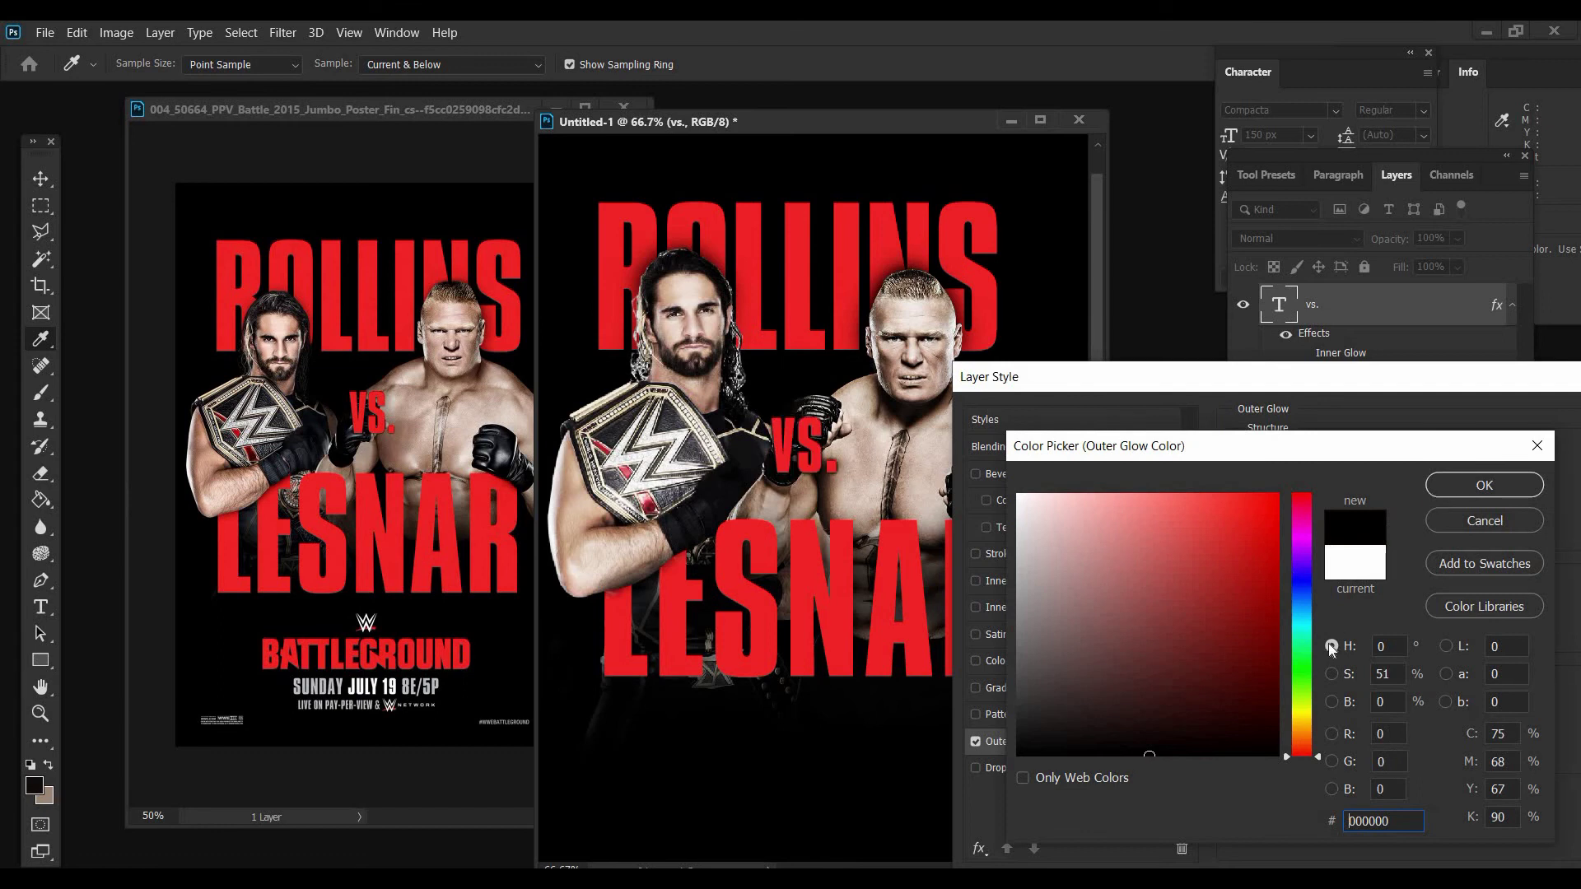
pyautogui.press('Return')
pyautogui.moveTo(1320, 639); pyautogui.dragTo(1319, 640)
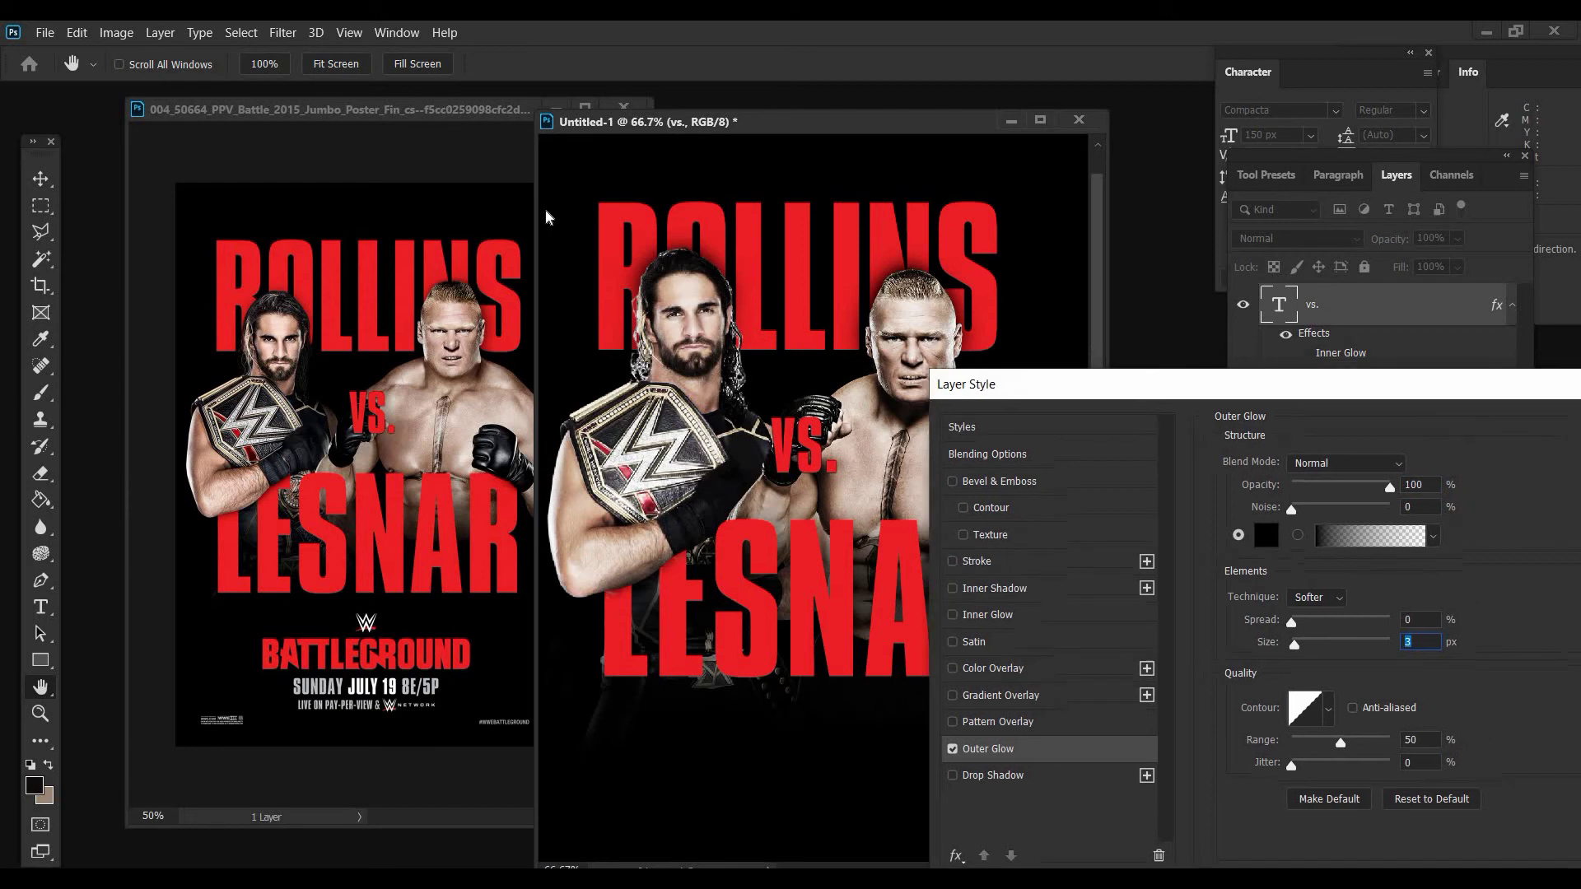
pyautogui.moveTo(1497, 387); pyautogui.dragTo(858, 241)
pyautogui.click(1031, 266)
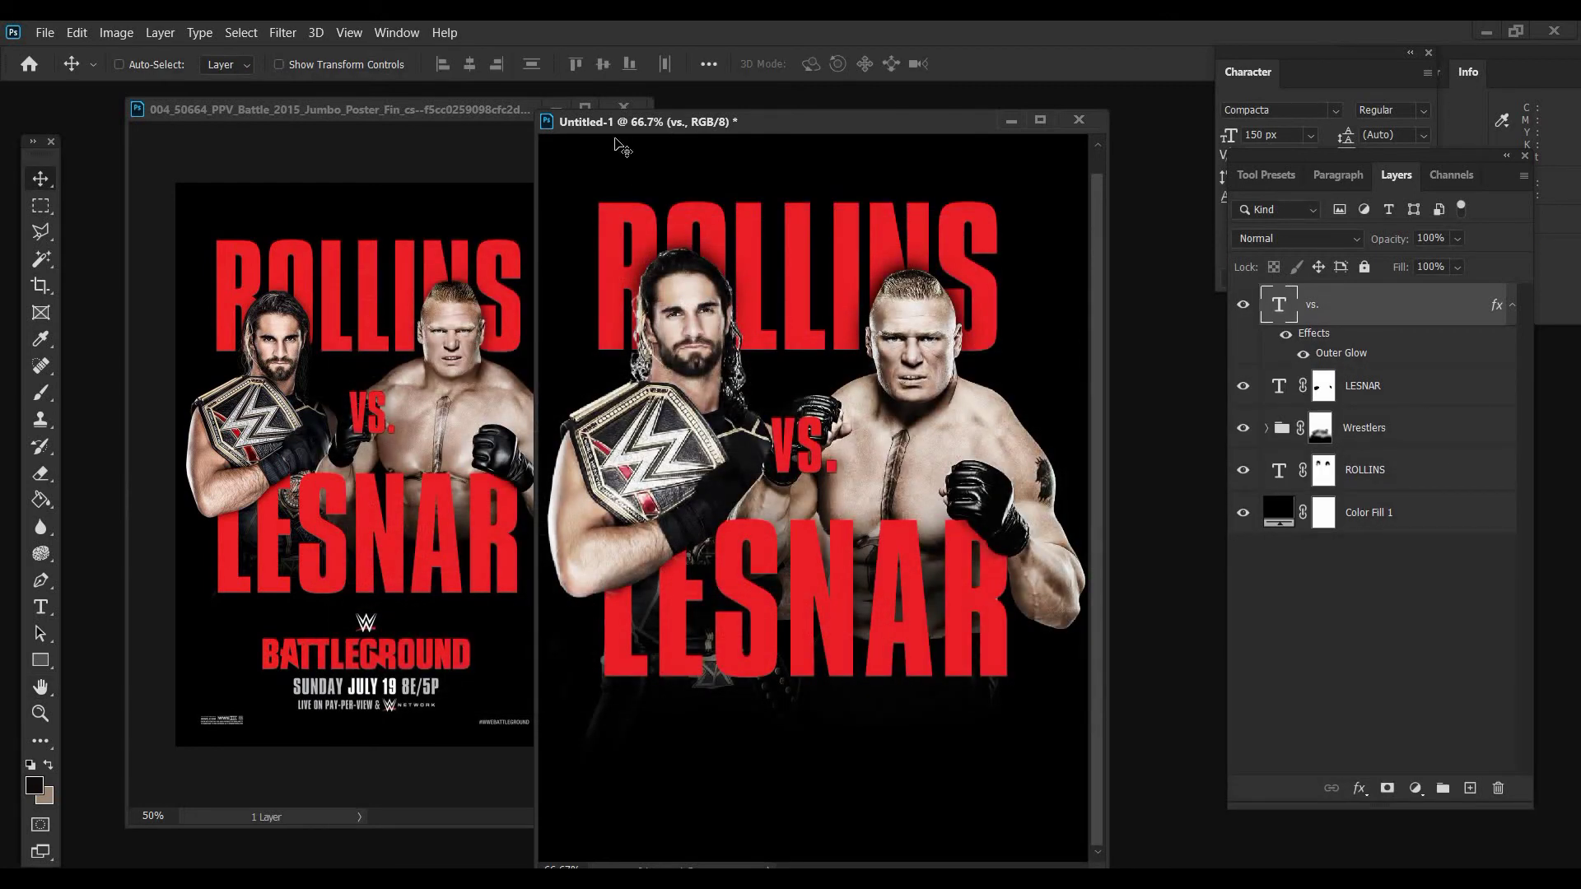
pyautogui.moveTo(741, 121); pyautogui.dragTo(885, 200)
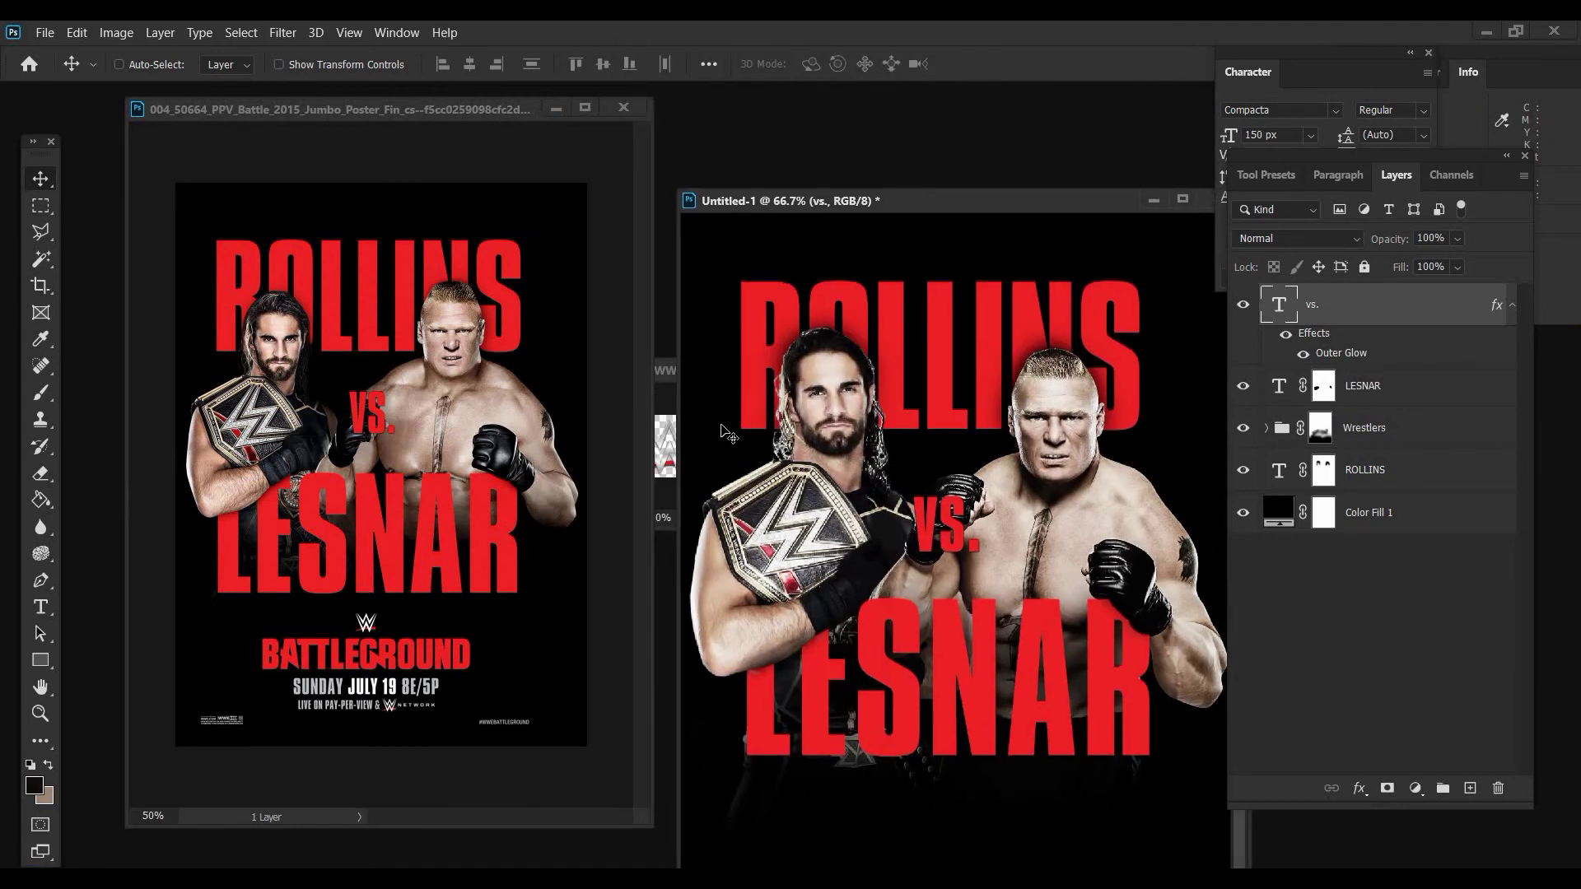
# Copy the WWE Battleground logo from WWE_Battlegroung_Logo.png into the poster, centred below LESNAR
pyautogui.hotkey('alt', 'w')
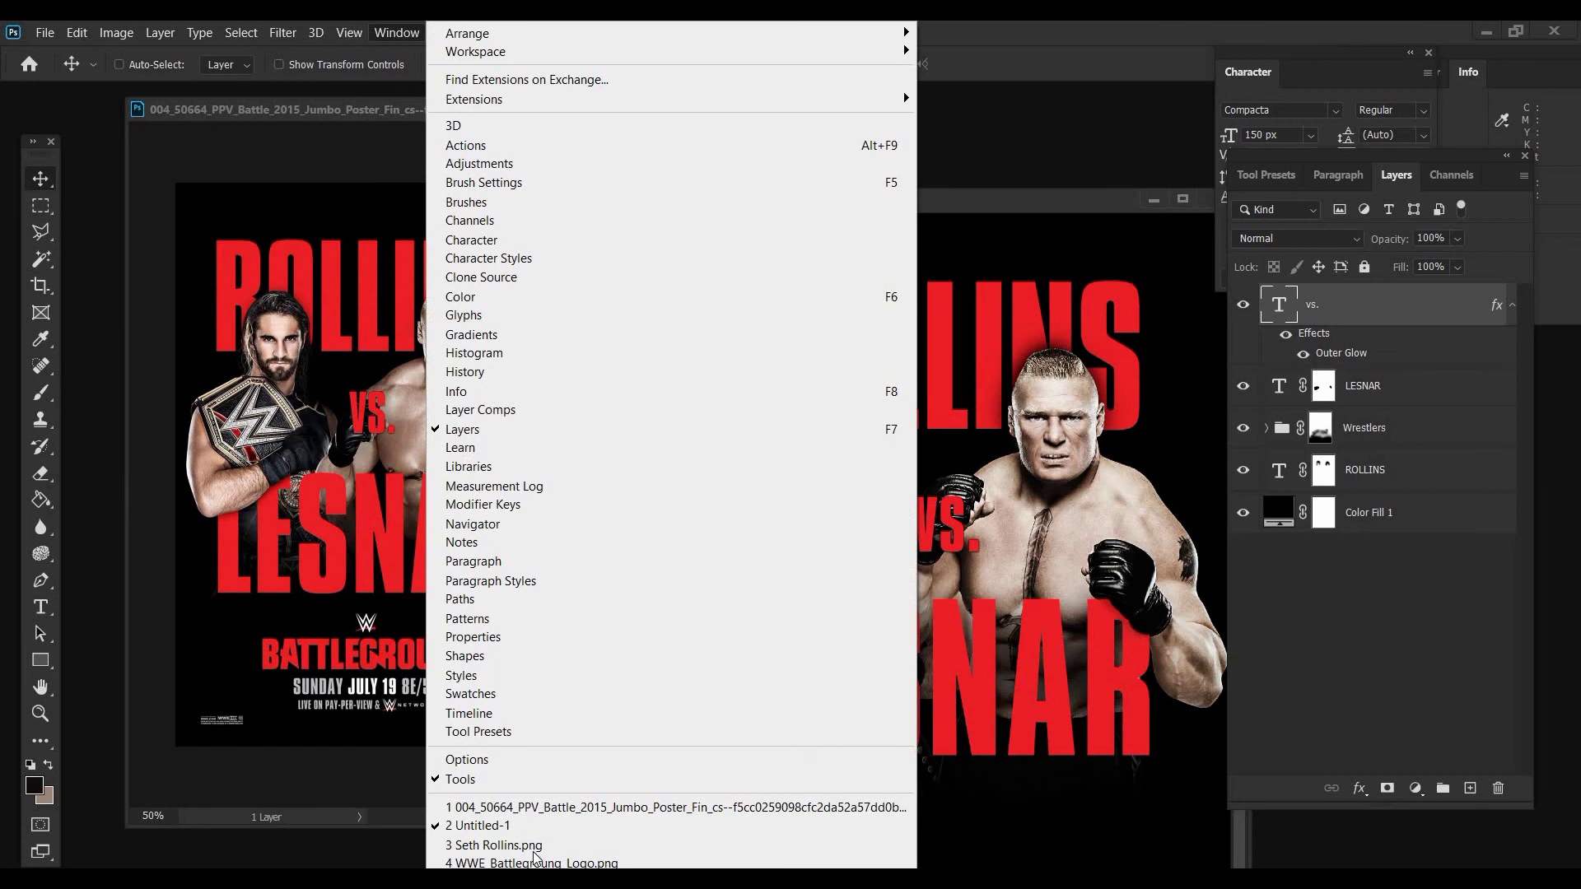
pyautogui.click(528, 860)
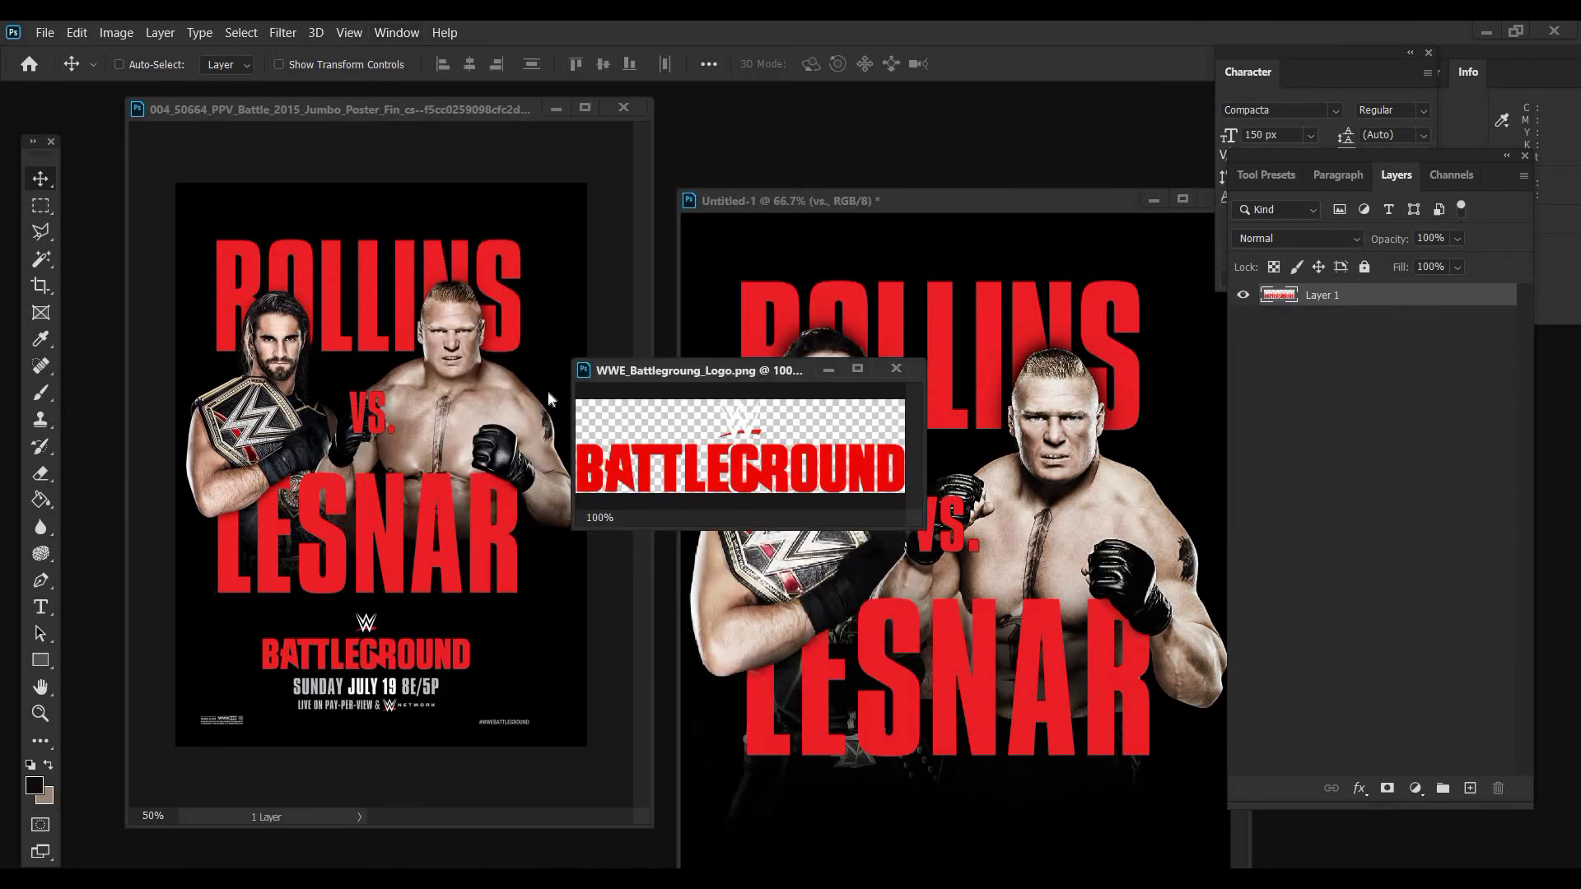
pyautogui.moveTo(702, 498); pyautogui.dragTo(900, 84)
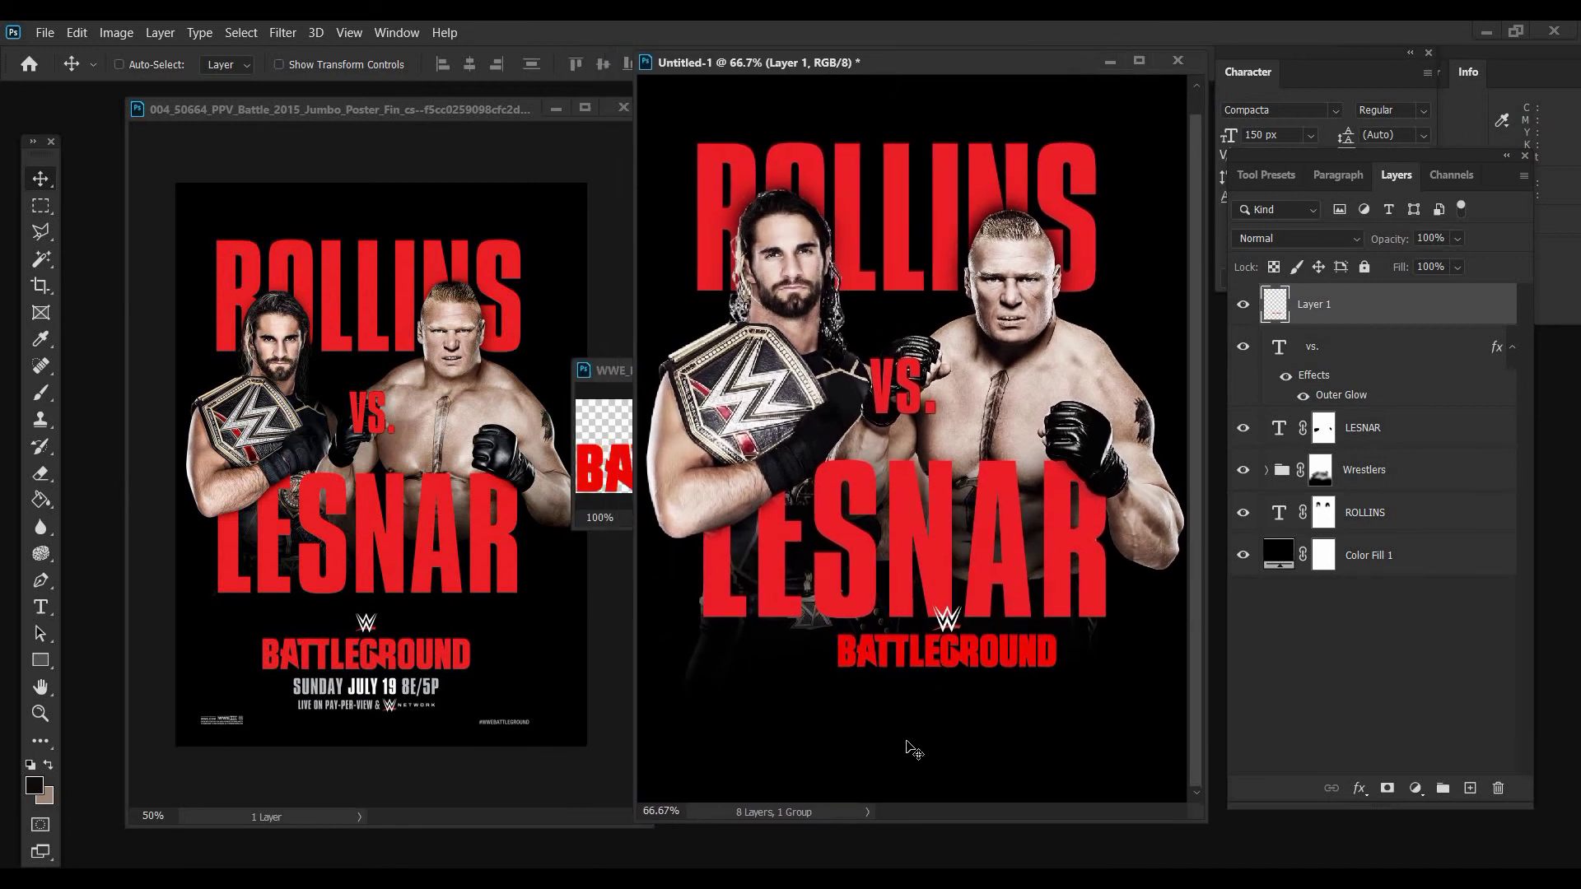
pyautogui.moveTo(941, 673); pyautogui.dragTo(912, 711)
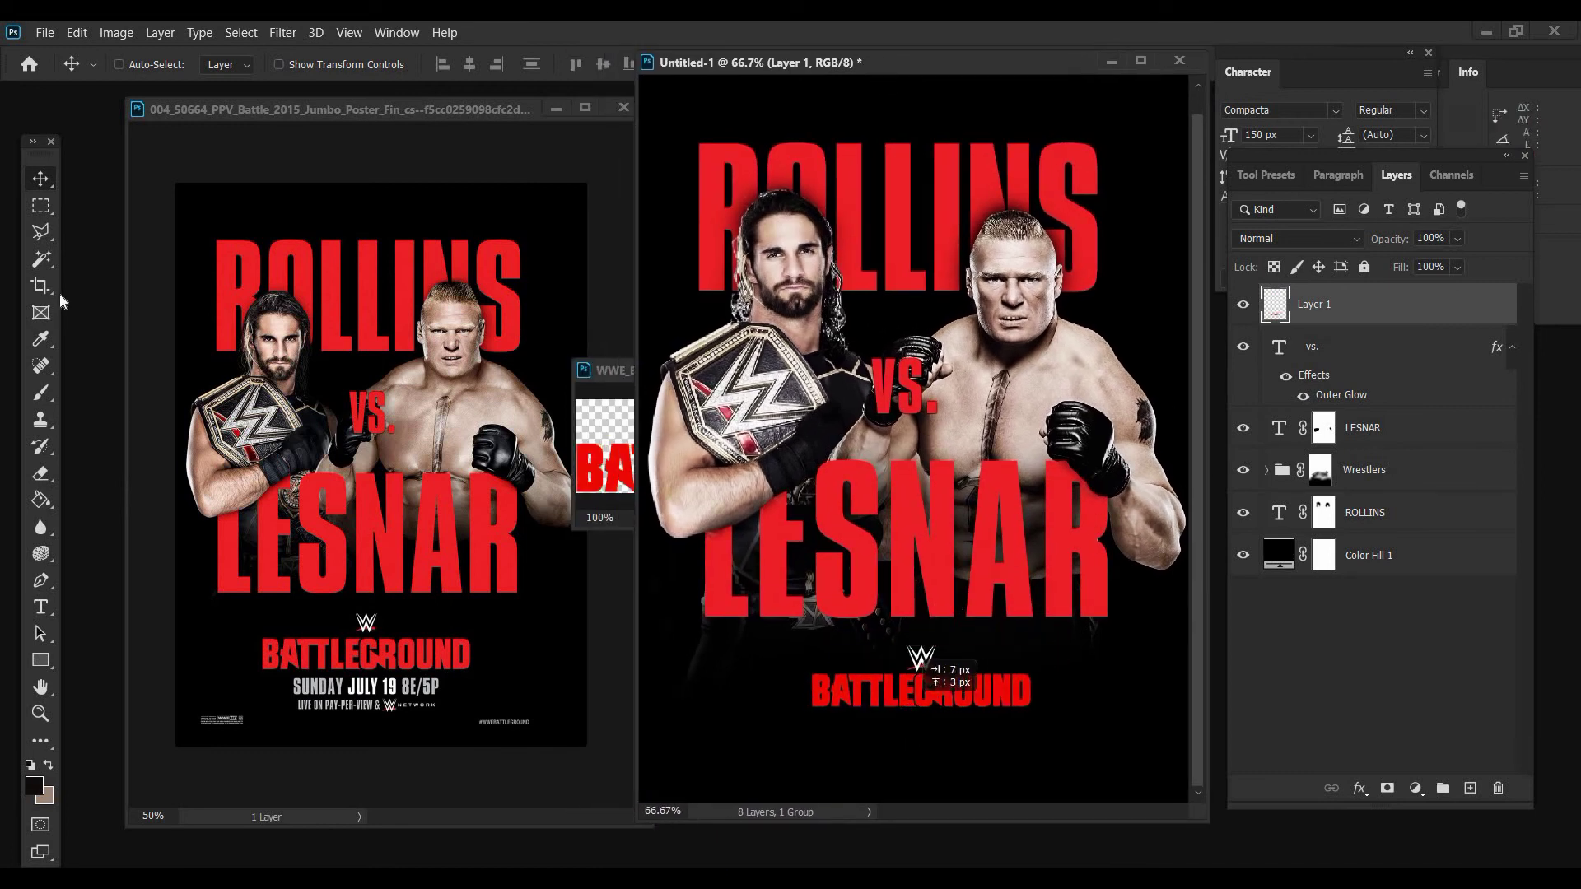
pyautogui.press('m')
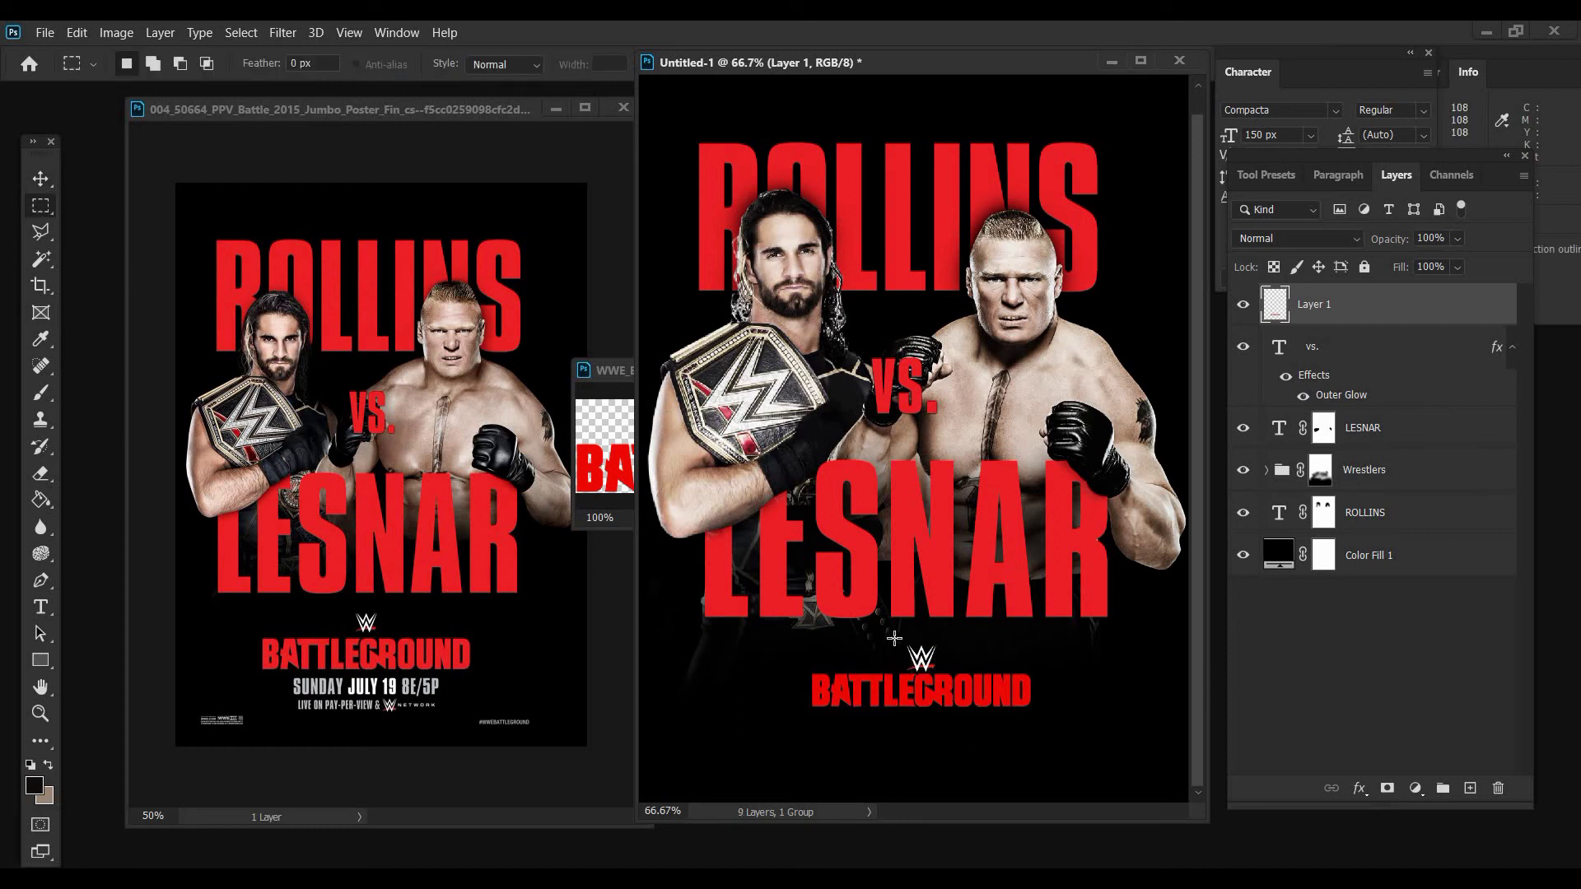
# Cut the small WWE emblem above BATTLEGROUND onto its own layer via Layer Via Cut
pyautogui.rightClick(48, 210)
pyautogui.click(886, 646)
pyautogui.moveTo(884, 629); pyautogui.dragTo(956, 674)
pyautogui.rightClick(951, 652)
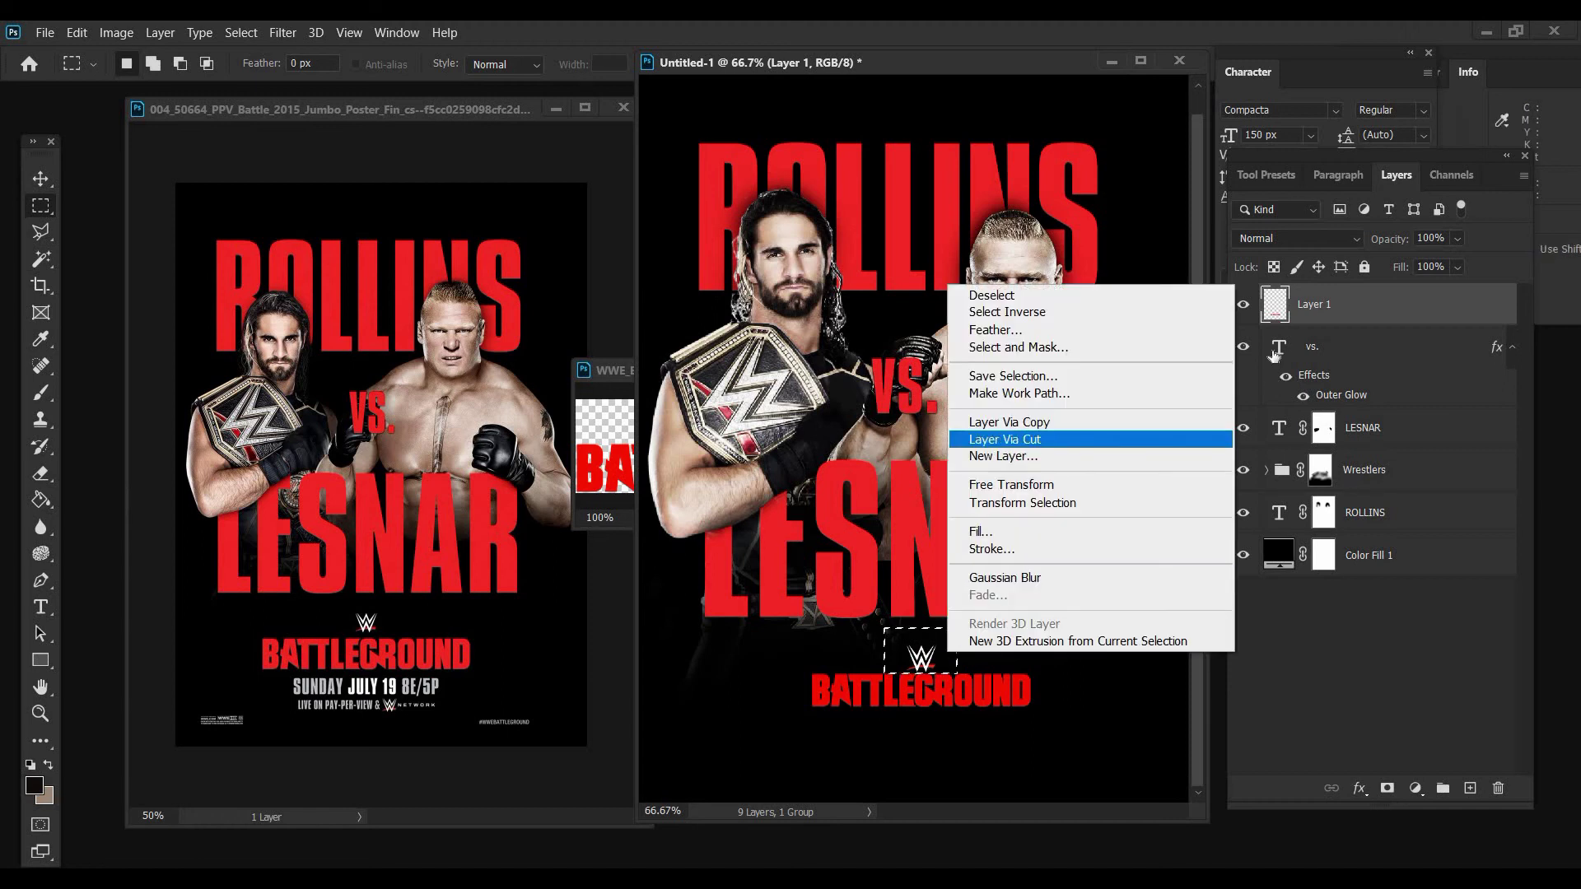
pyautogui.click(1006, 439)
pyautogui.click(1309, 352)
pyautogui.rightClick(1311, 363)
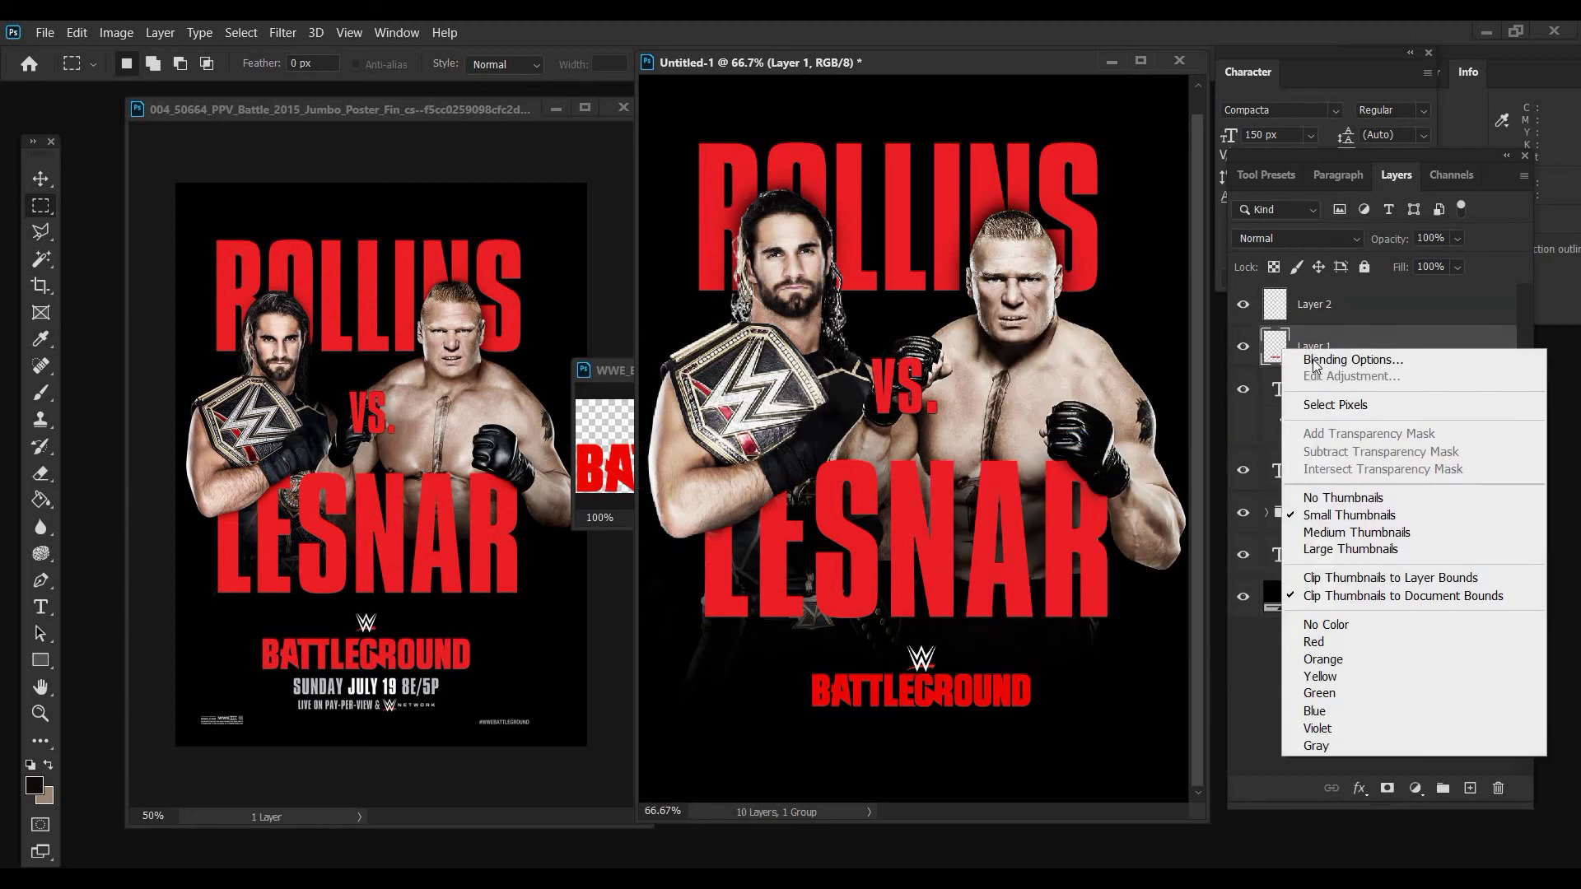
# Give the BATTLEGROUND wordmark a Normal-mode Color Overlay in red #ec2127
pyautogui.press('Return')
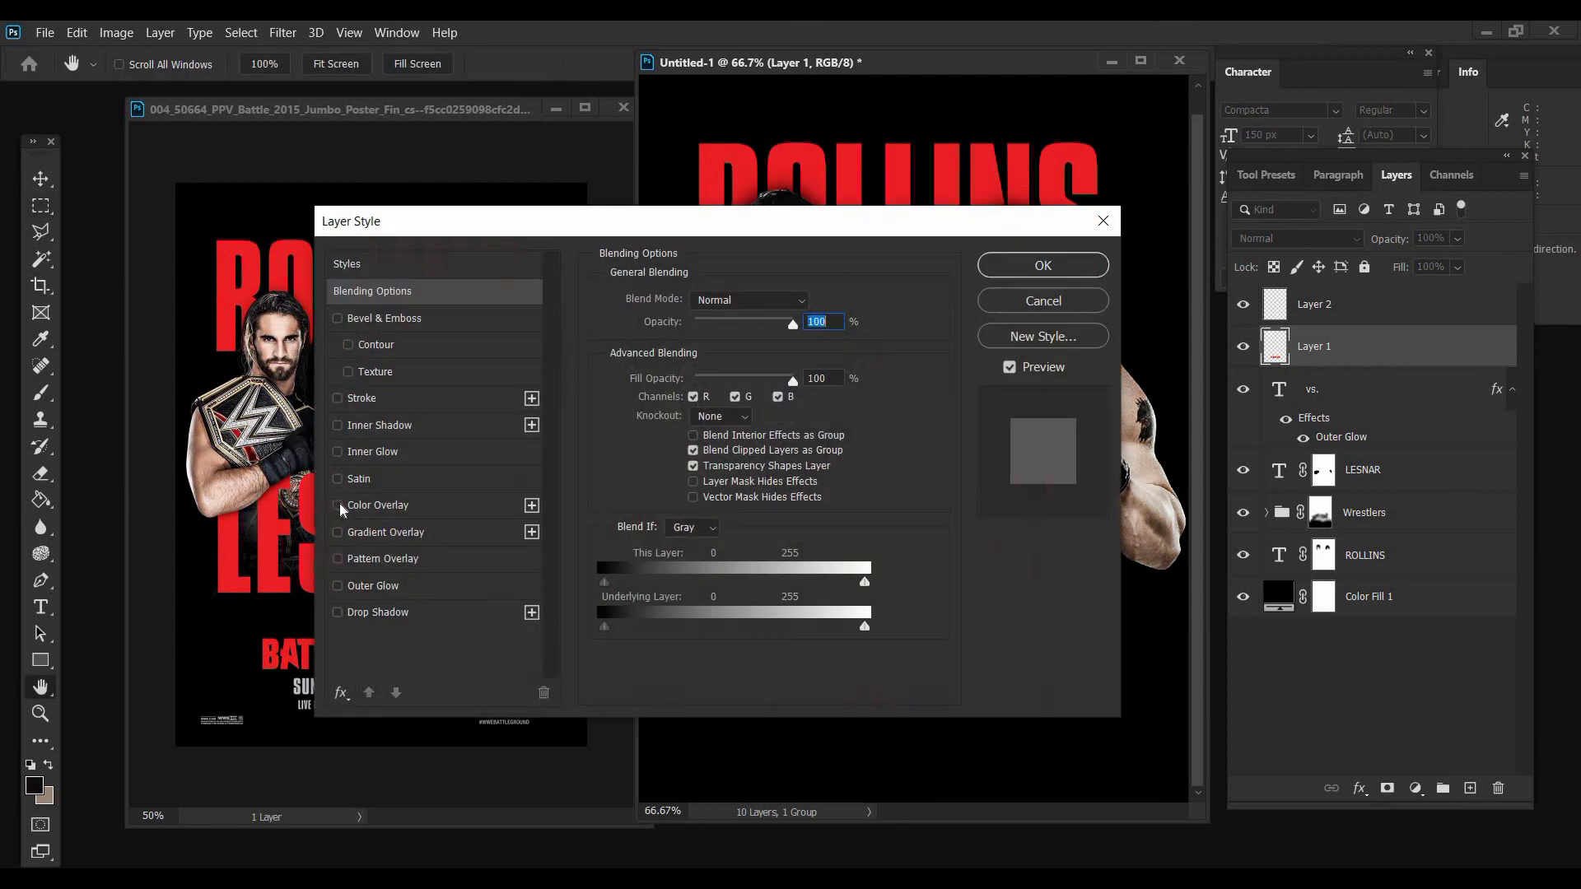
pyautogui.click(337, 505)
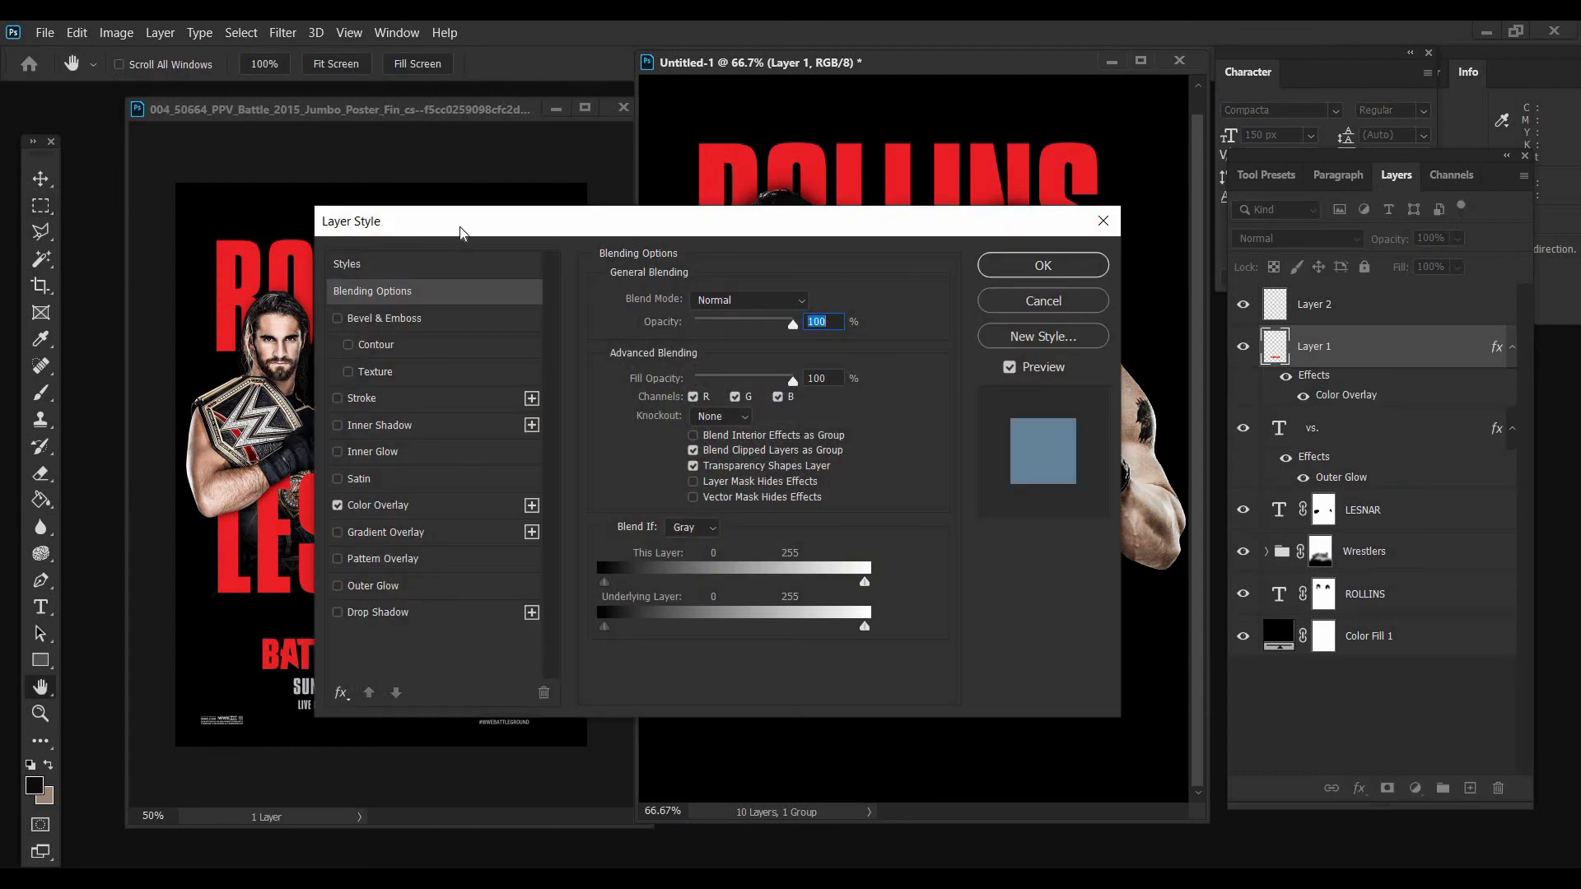
pyautogui.moveTo(461, 220); pyautogui.dragTo(276, 262)
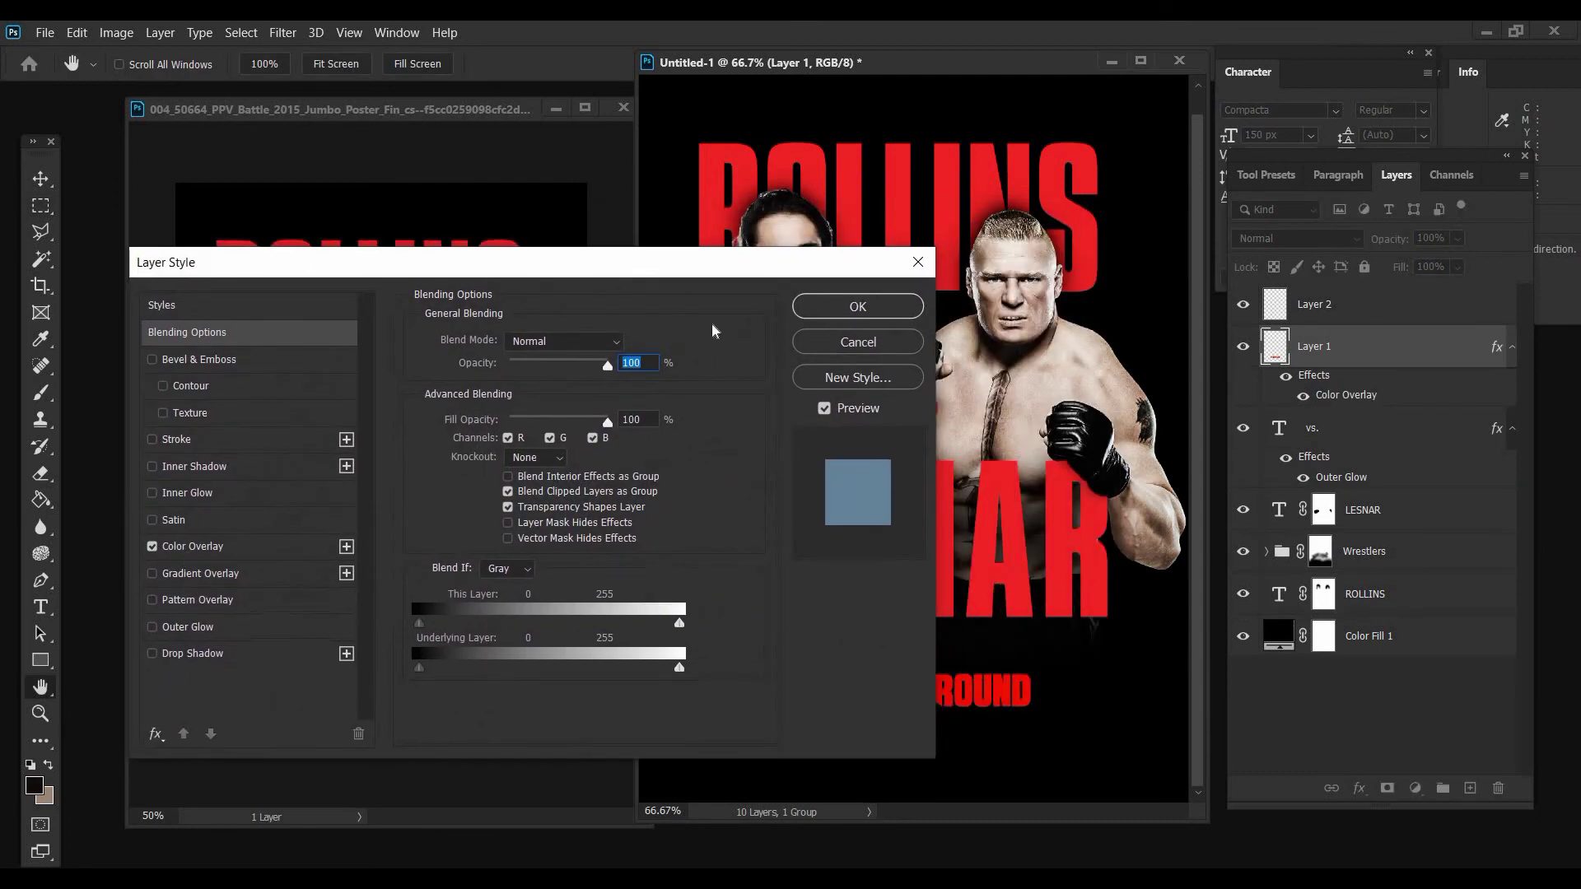
pyautogui.click(193, 546)
pyautogui.click(578, 343)
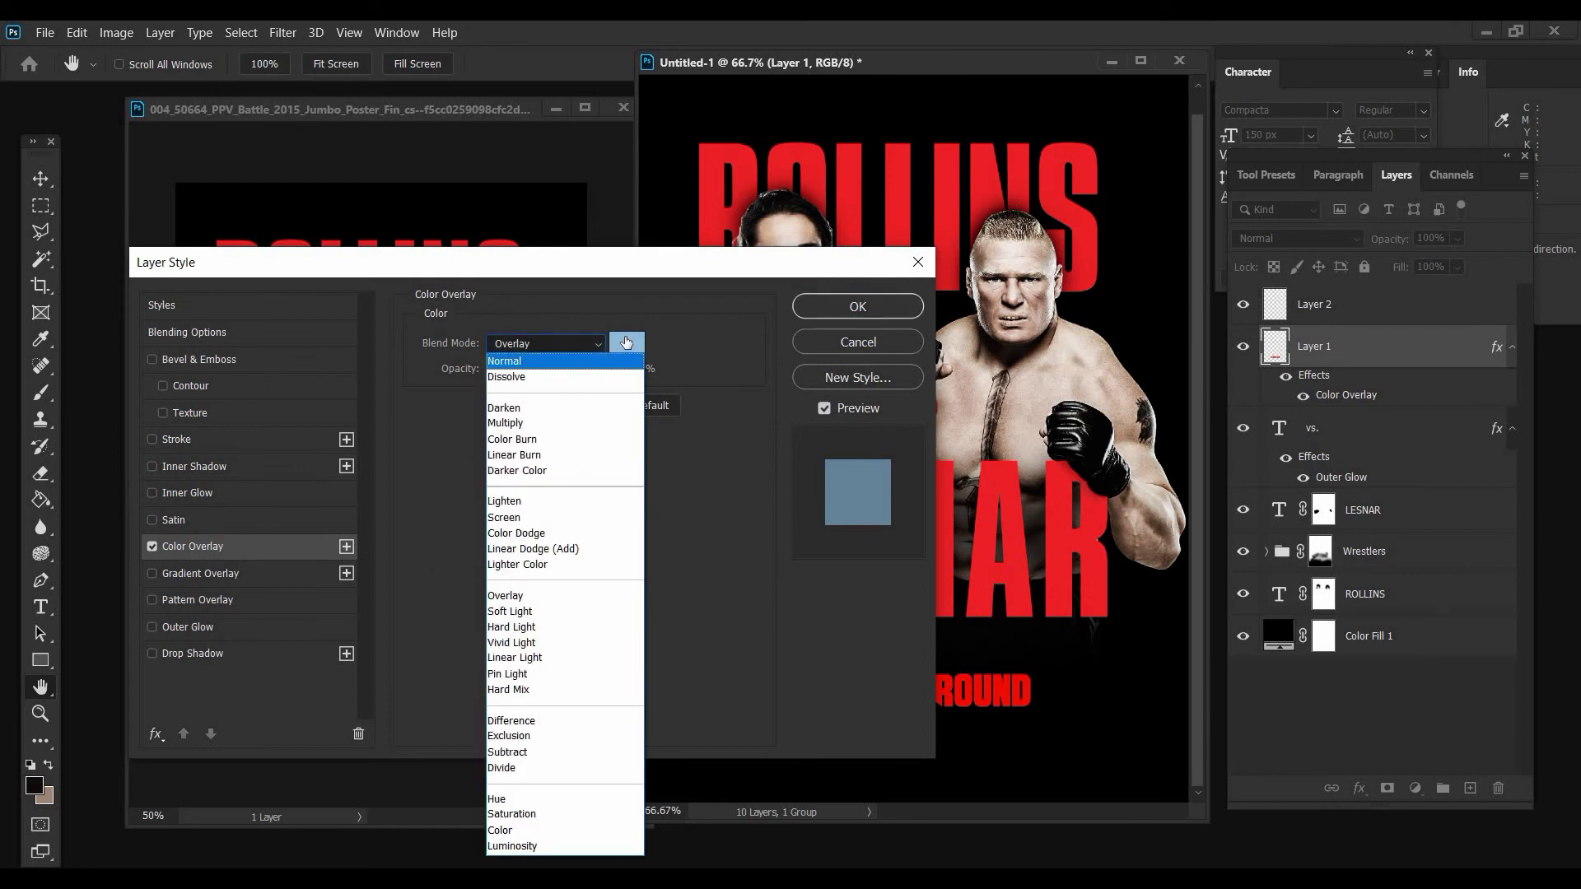
pyautogui.click(625, 358)
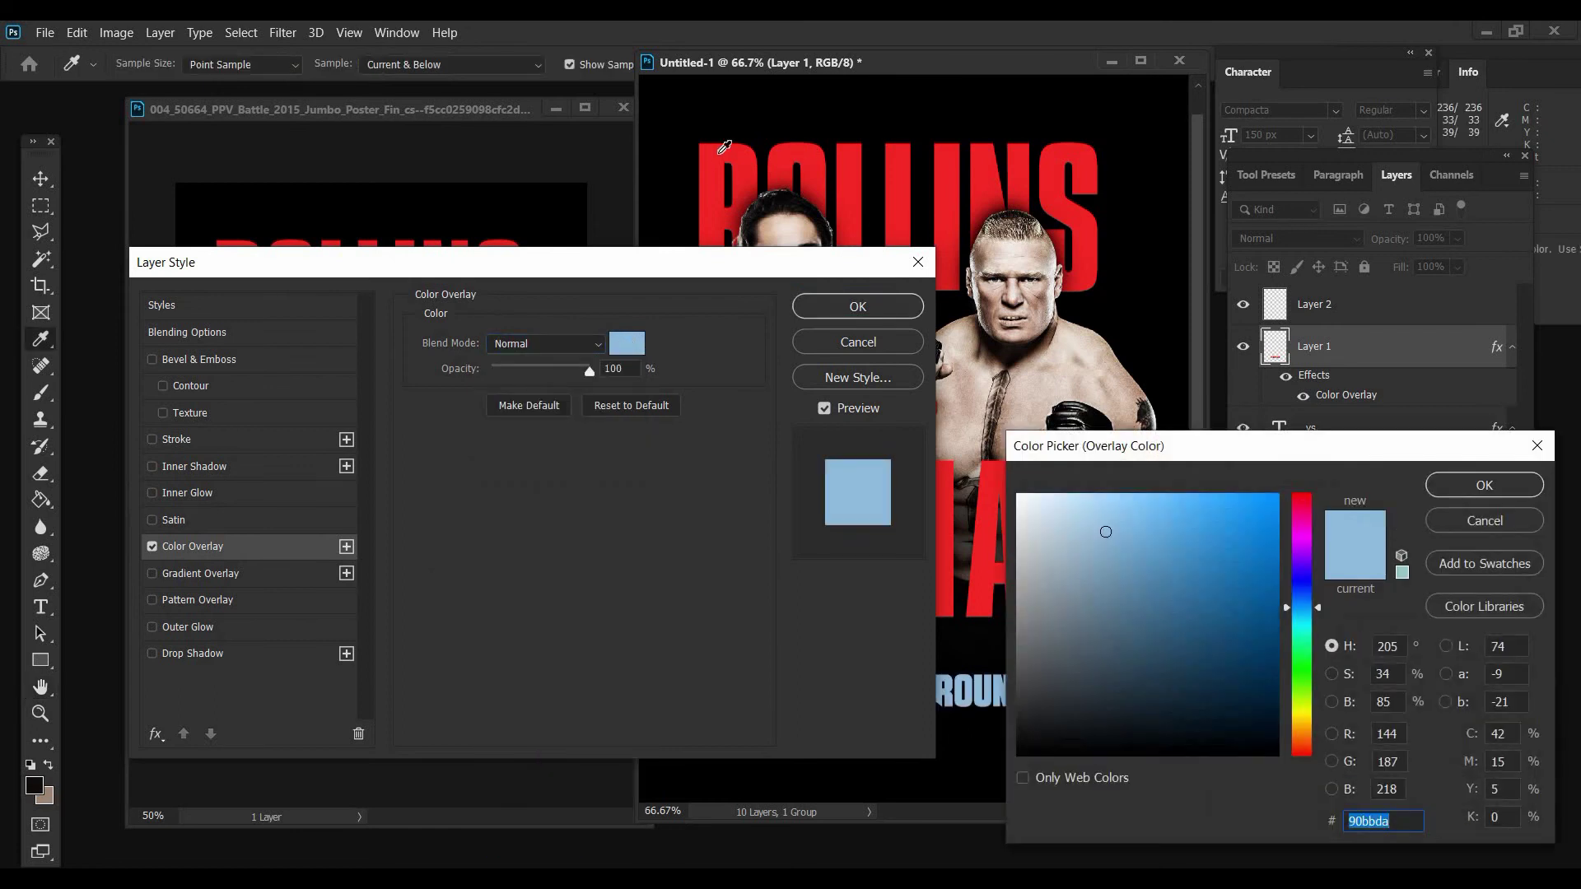
pyautogui.hotkey('ctrl', 'v')
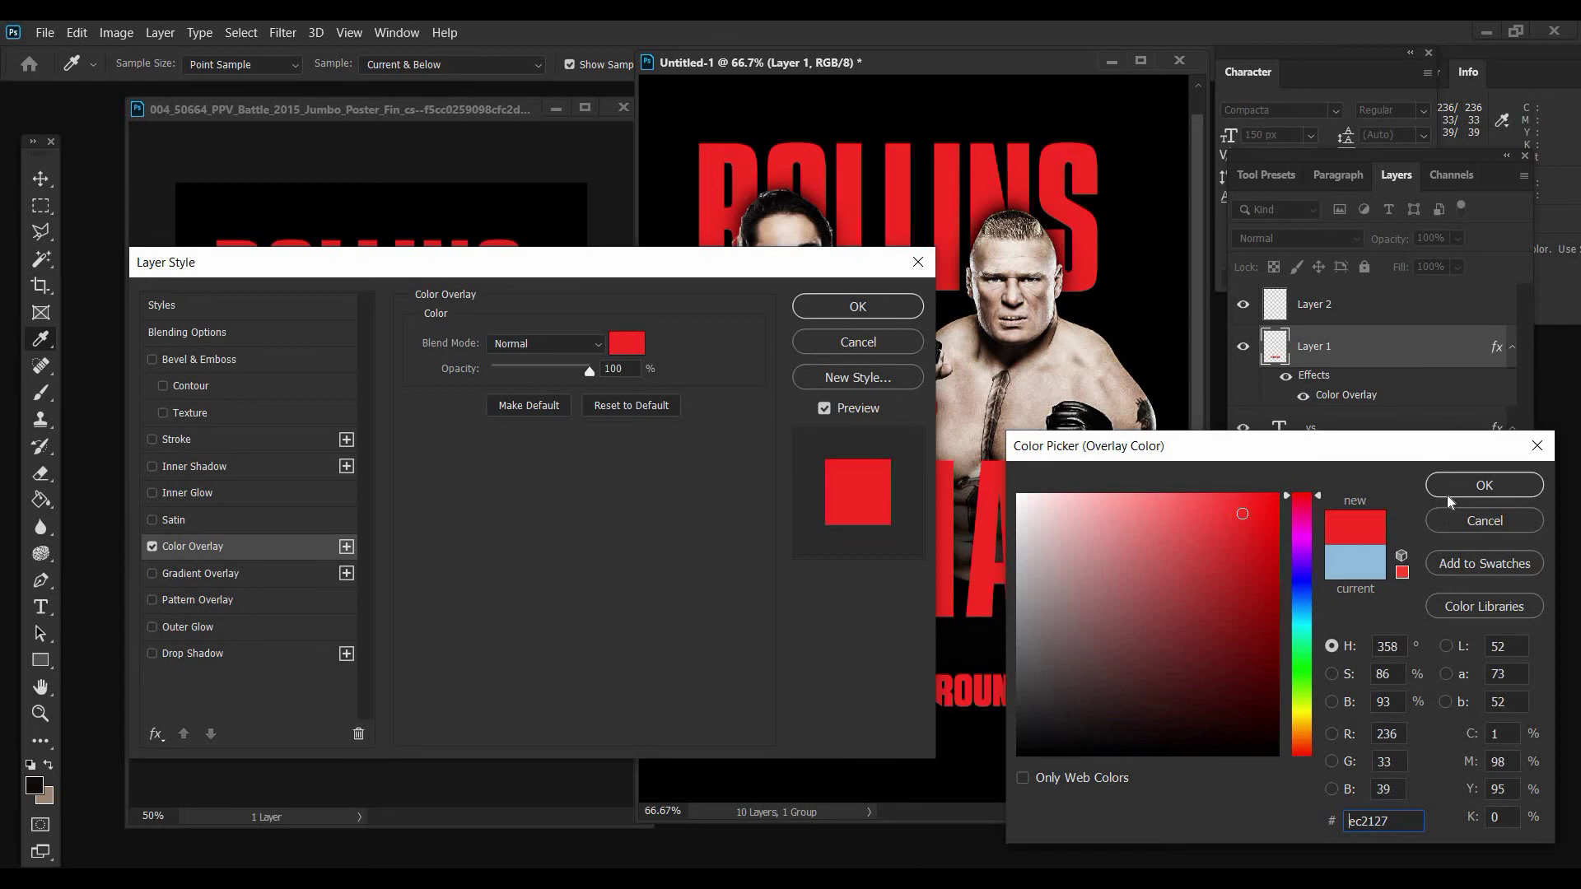
pyautogui.press('Return')
pyautogui.click(848, 306)
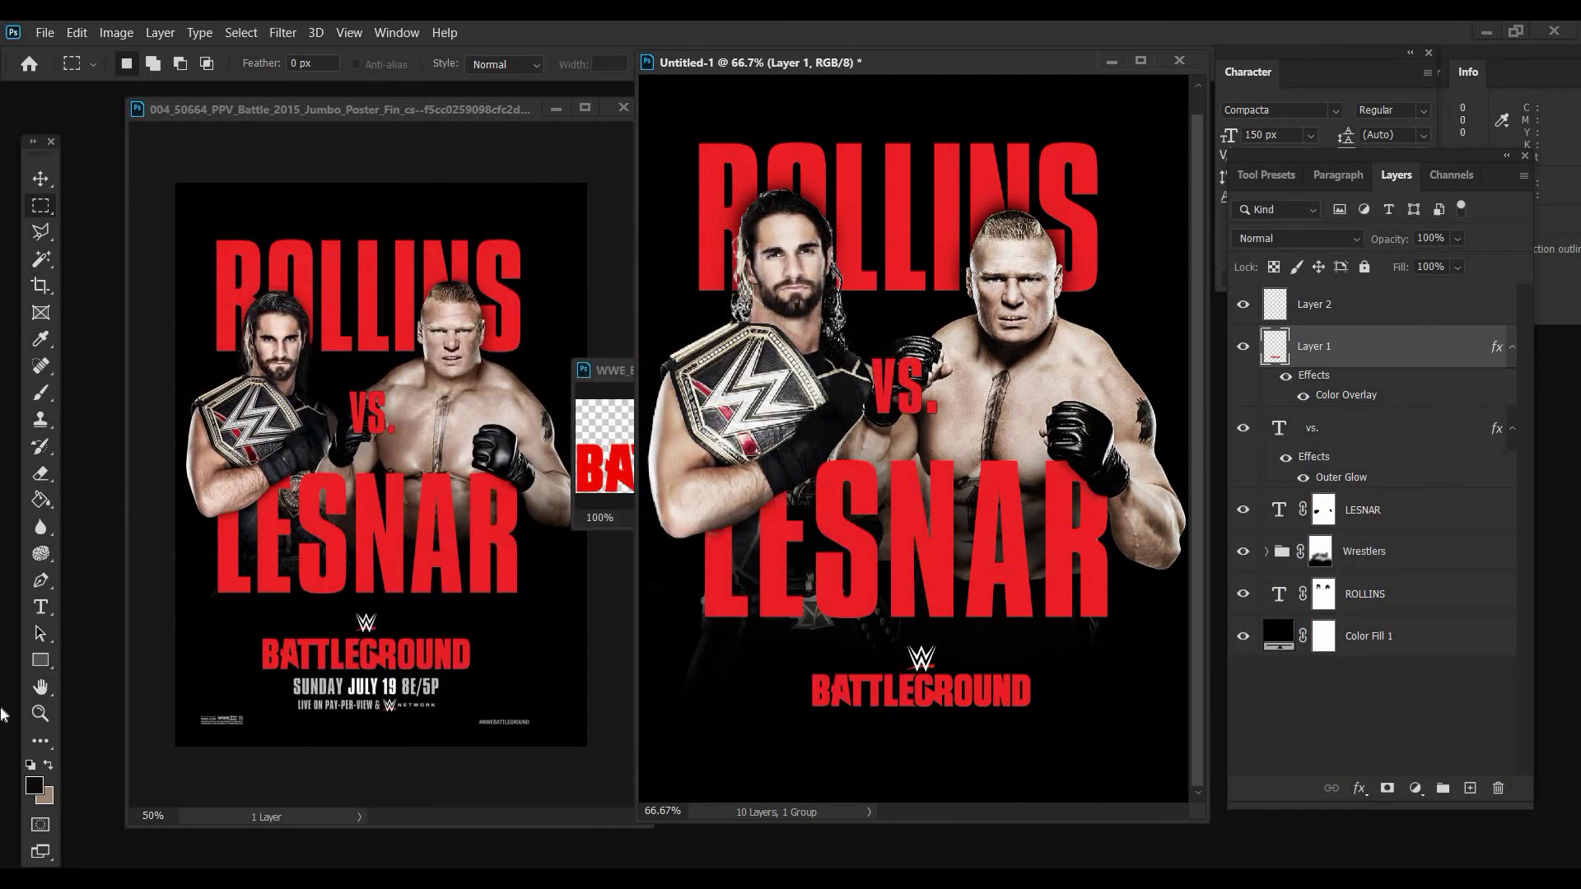
# Type the line 'SUNDAY JULY 19 8E/5P' below BATTLEGROUND
pyautogui.click(43, 607)
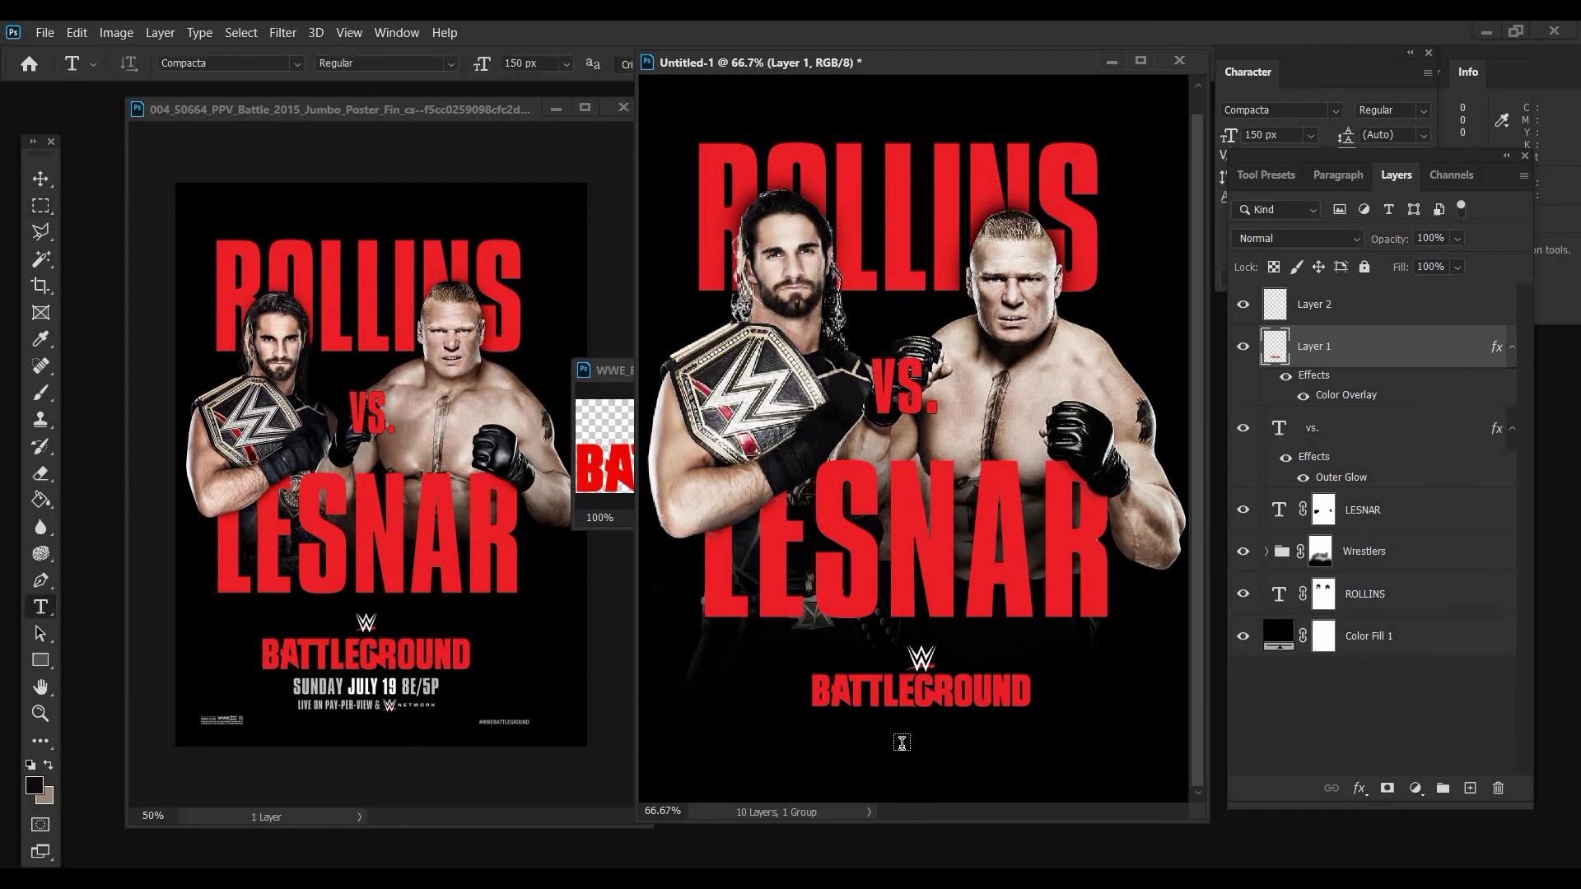
pyautogui.click(909, 780)
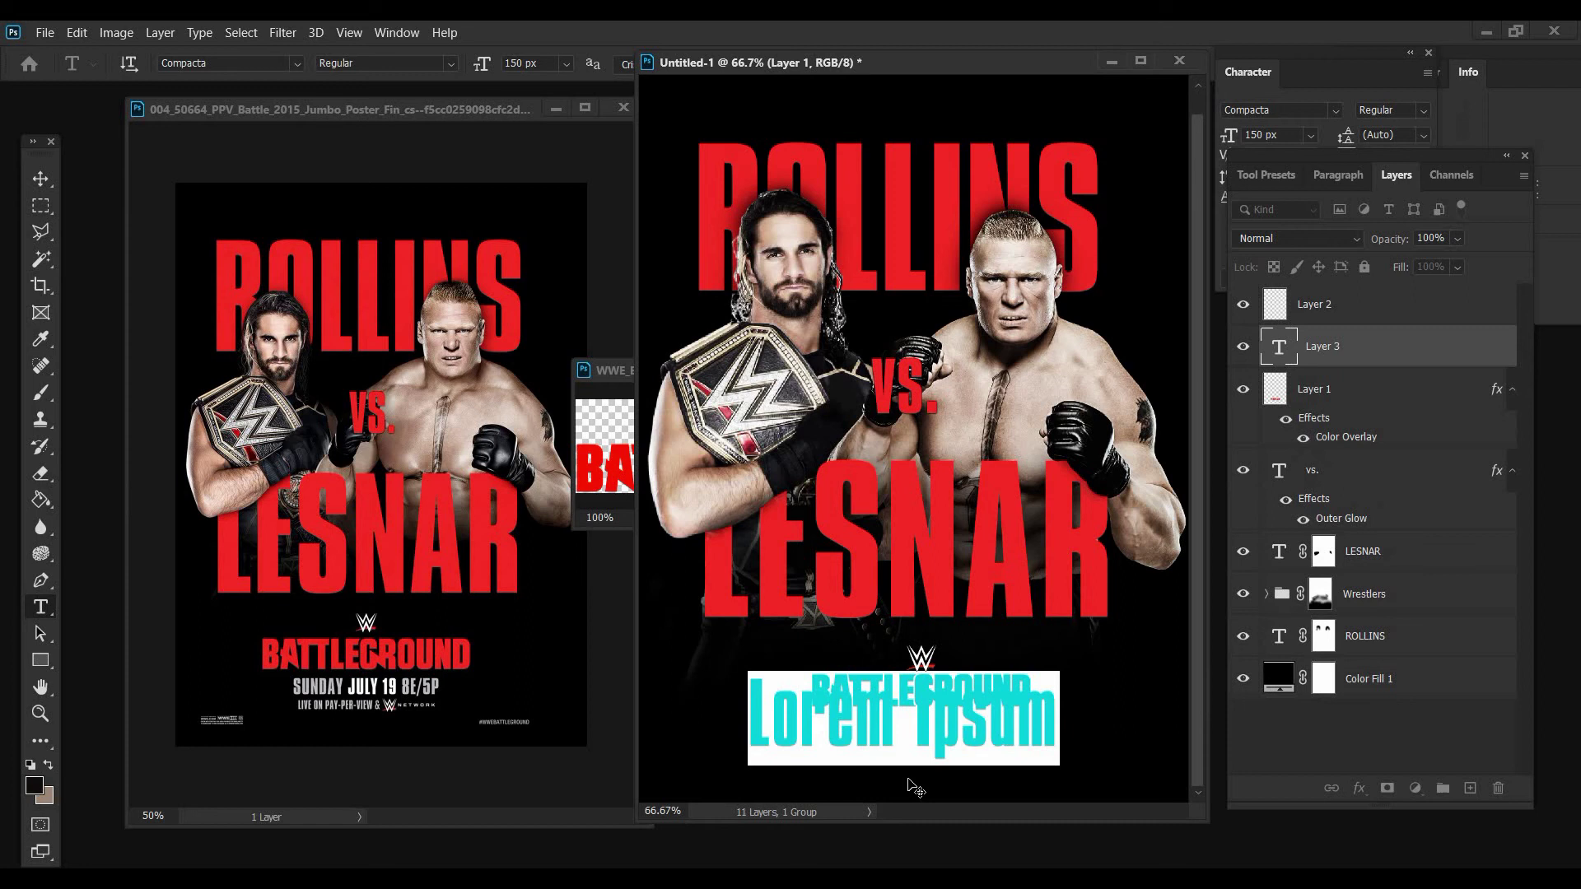
pyautogui.press('capslock')
pyautogui.write('SUNDAY J')
pyautogui.write('ULU')
pyautogui.press('BackSpace')
pyautogui.write('Y 19 8E/')
pyautogui.write('5[')
pyautogui.press('BackSpace')
pyautogui.write('P')
pyautogui.click(40, 178)
# Scale the date line to about 41%, narrow it to about 95%, and nudge it right
pyautogui.hotkey('alt', 'e')
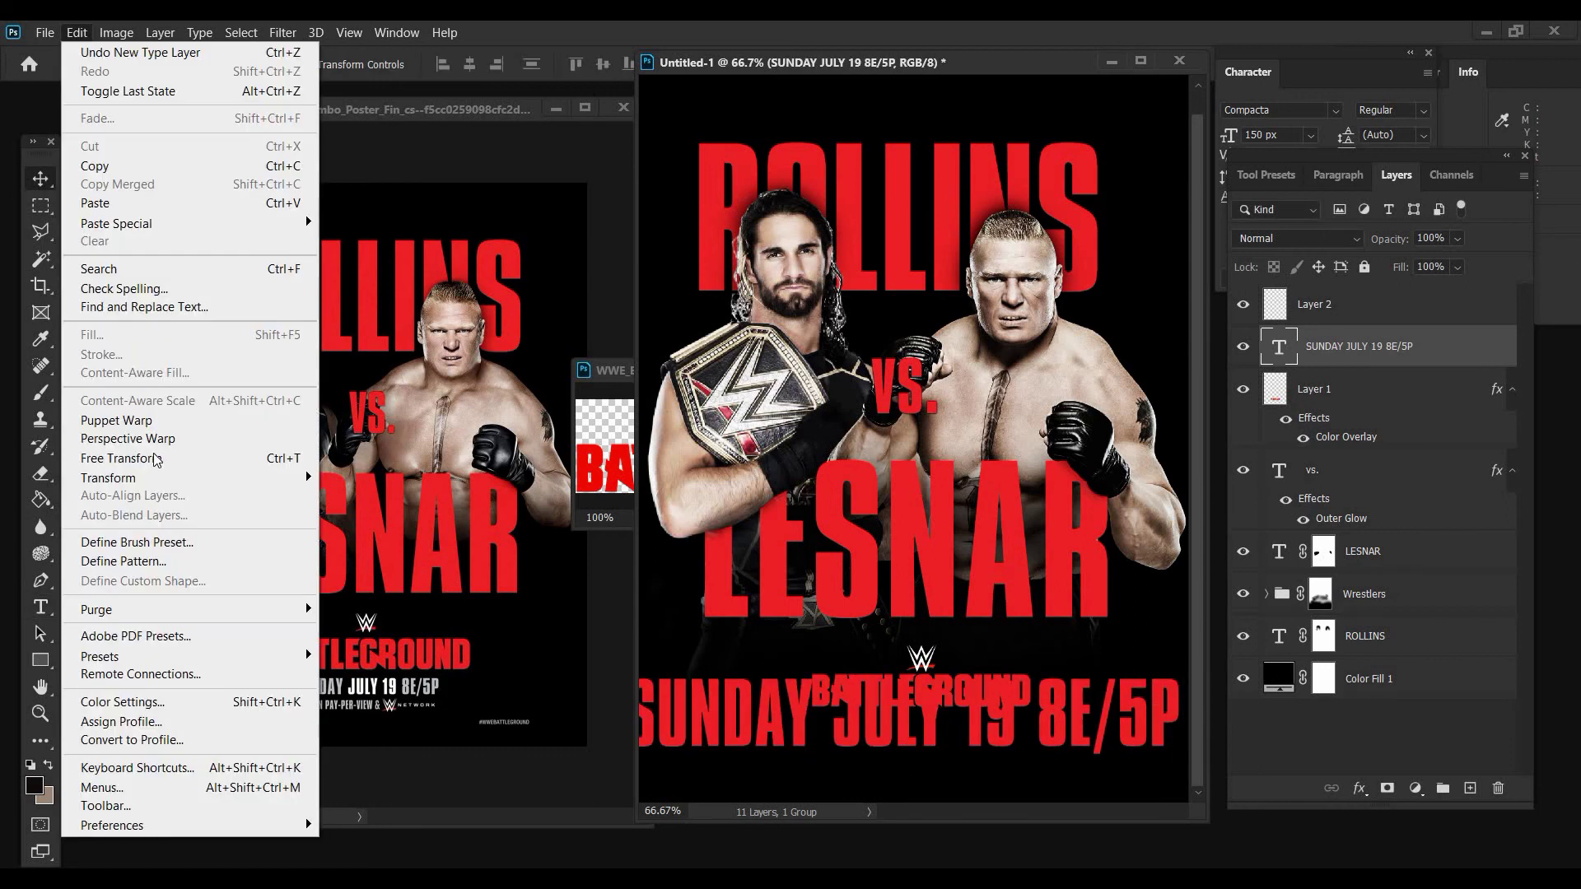
pyautogui.click(158, 455)
pyautogui.moveTo(1027, 754)
pyautogui.mouseDown()
pyautogui.moveTo(787, 723)
pyautogui.moveTo(963, 743)
pyautogui.moveTo(1058, 729)
pyautogui.moveTo(1047, 747)
pyautogui.mouseUp()
pyautogui.press('Return')
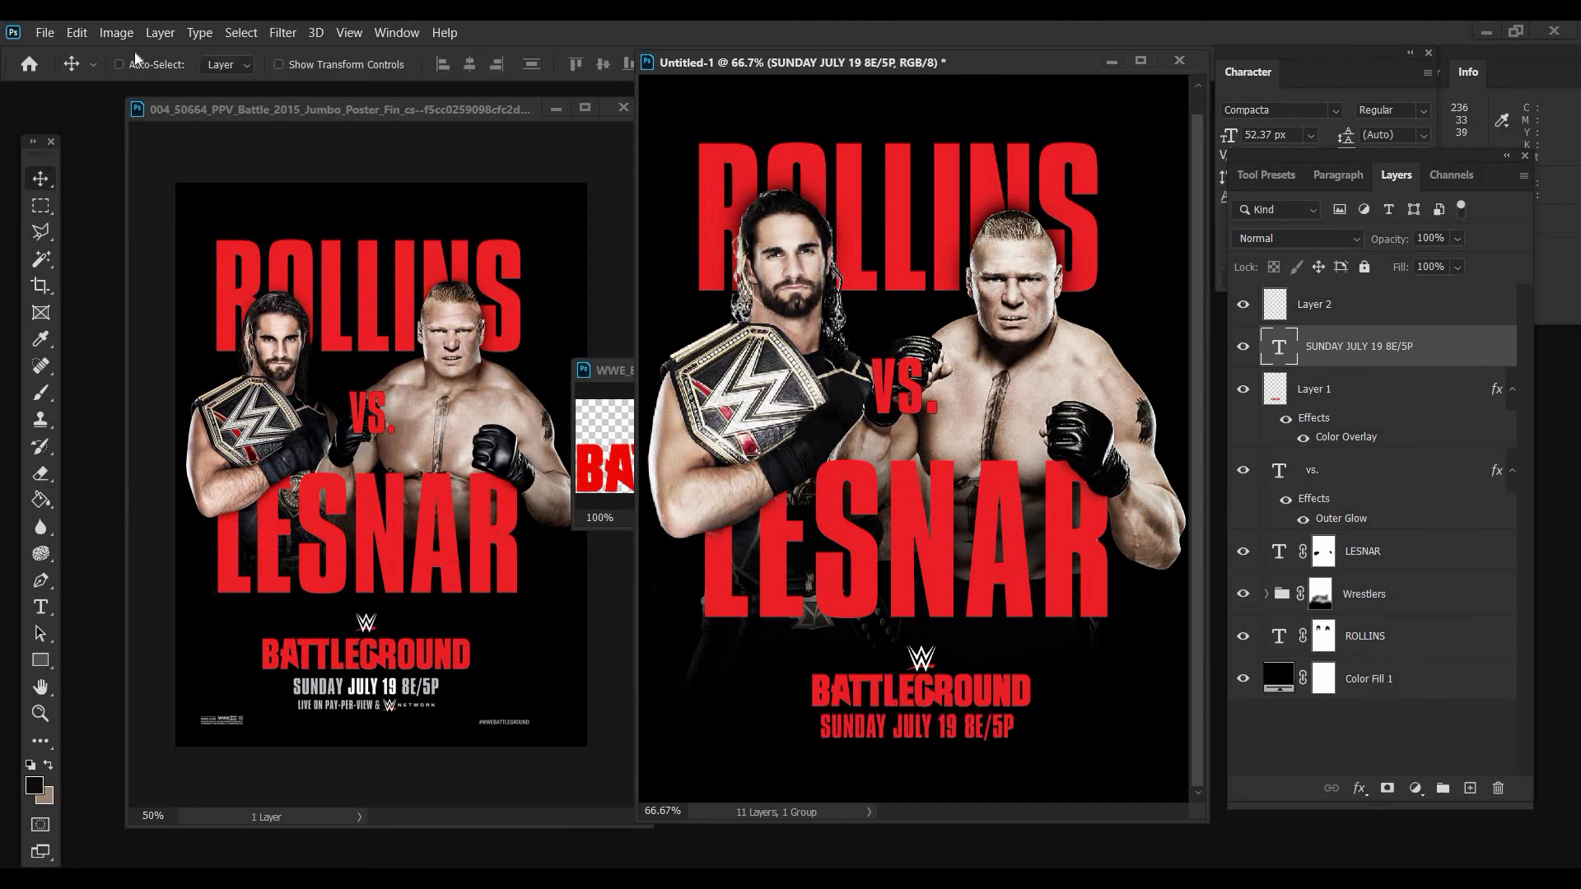
pyautogui.click(79, 32)
pyautogui.click(124, 458)
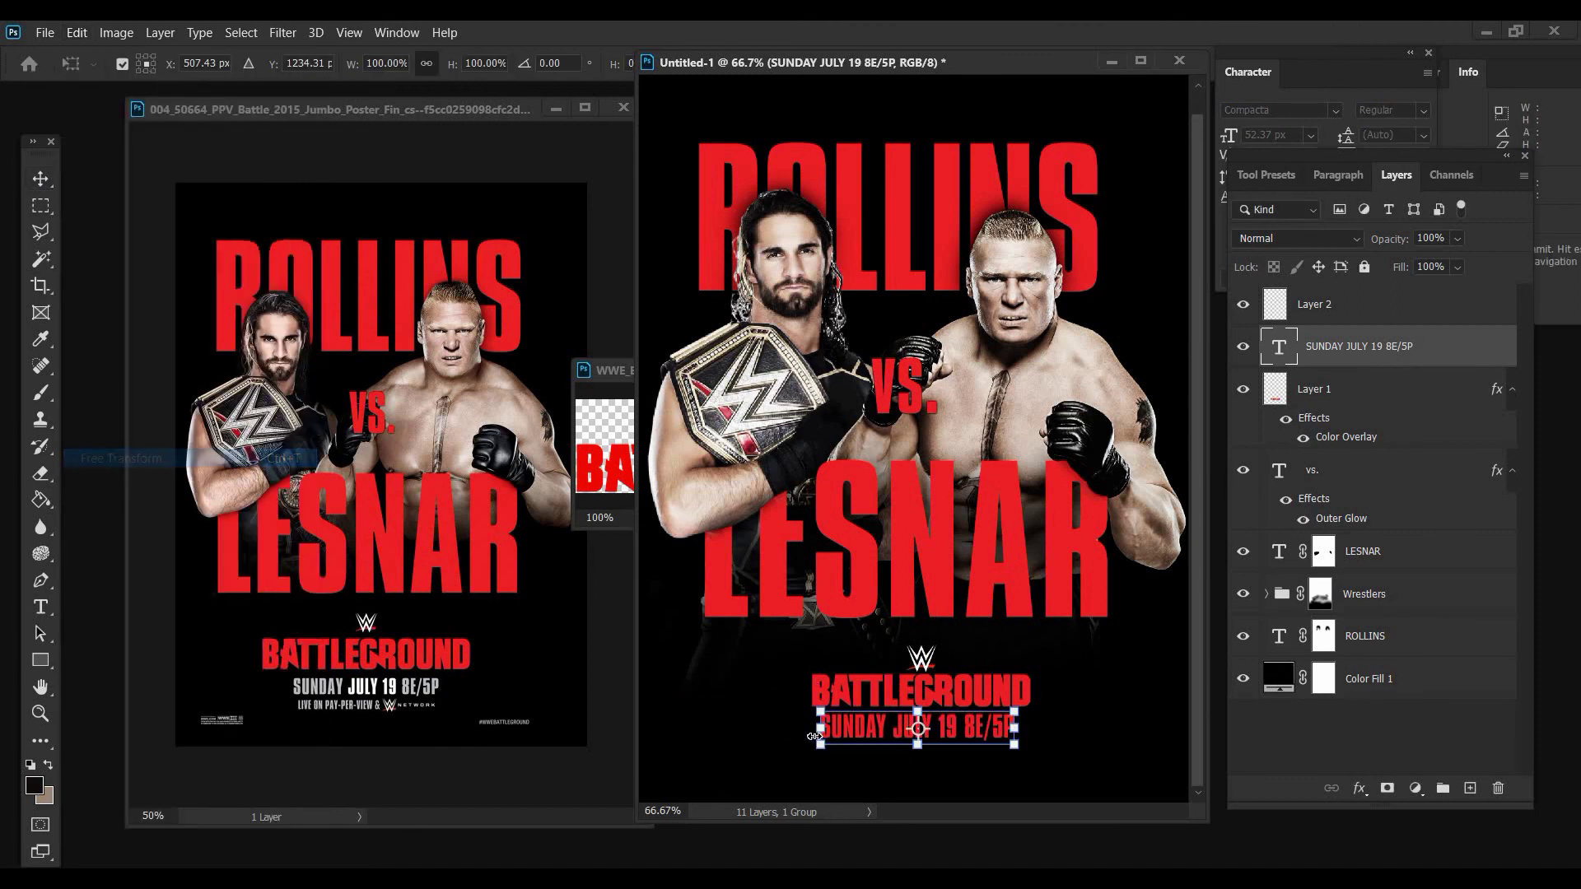
pyautogui.moveTo(814, 735); pyautogui.dragTo(830, 735)
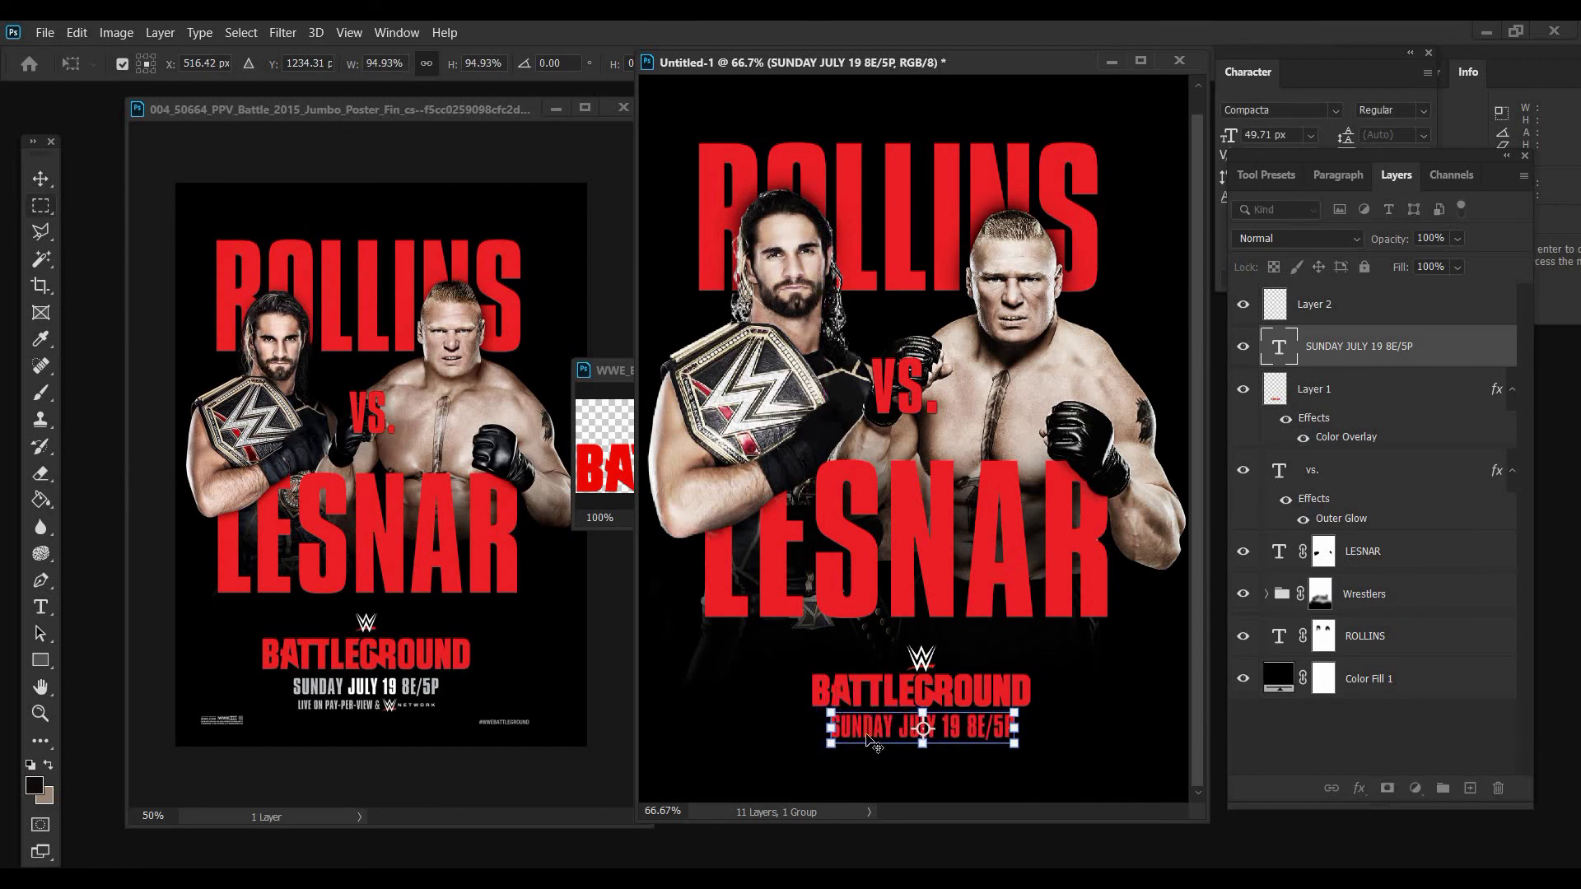
pyautogui.press('Return')
pyautogui.press('Right')
pyautogui.press('Right')
pyautogui.press('Right')
pyautogui.press('Right')
pyautogui.press('Right')
pyautogui.press('Right')
pyautogui.press('Right')
pyautogui.press('Right')
pyautogui.press('Right')
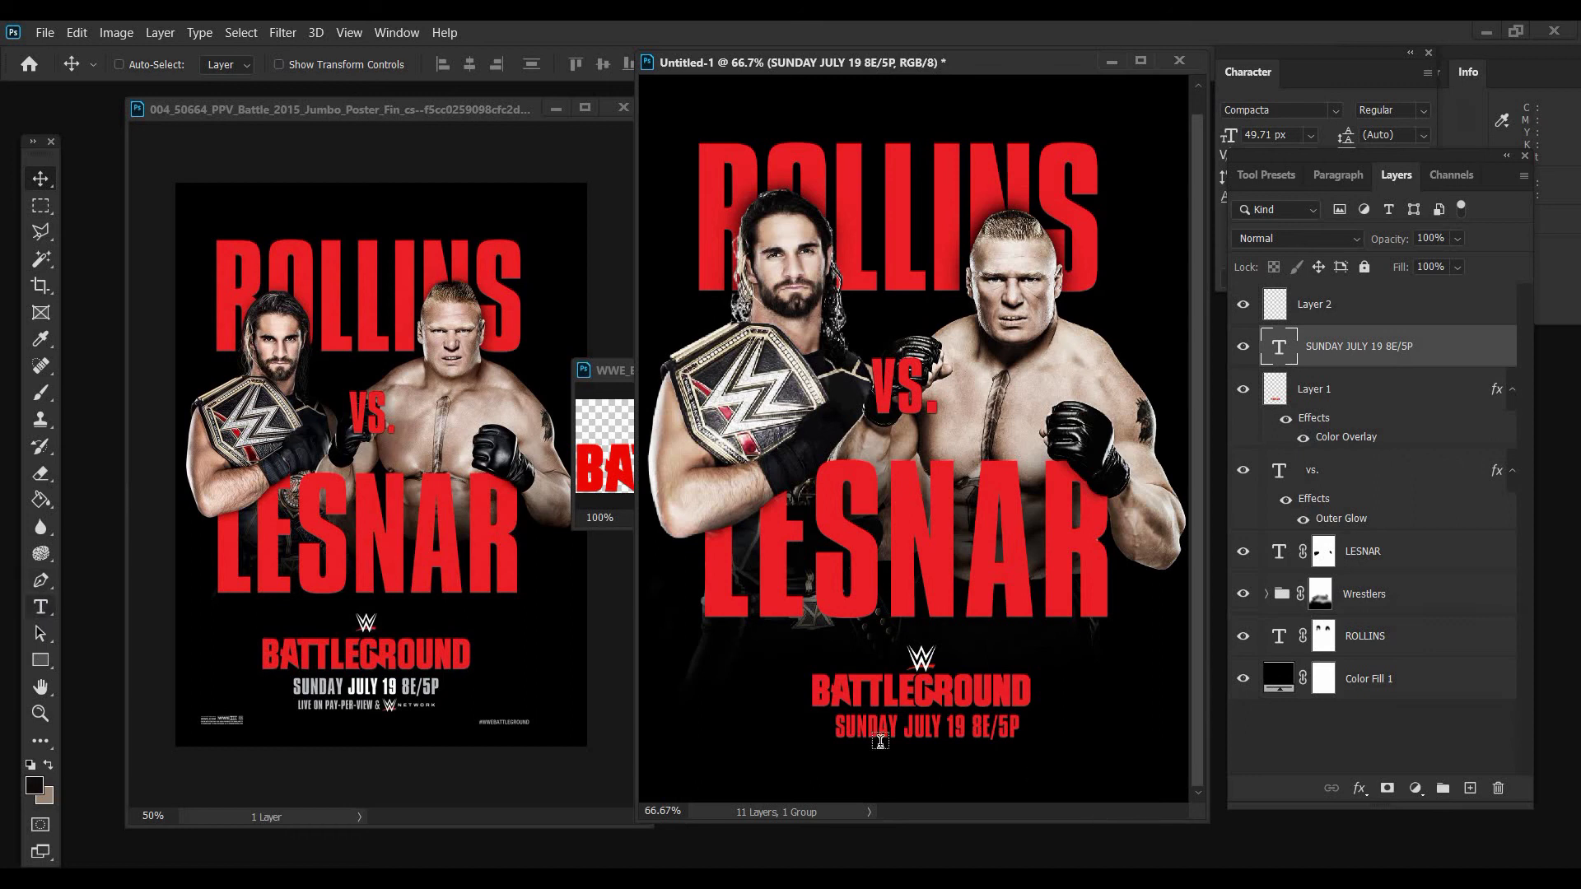
# Recolour the whole date line light grey (#bcbbbb)
pyautogui.click(40, 607)
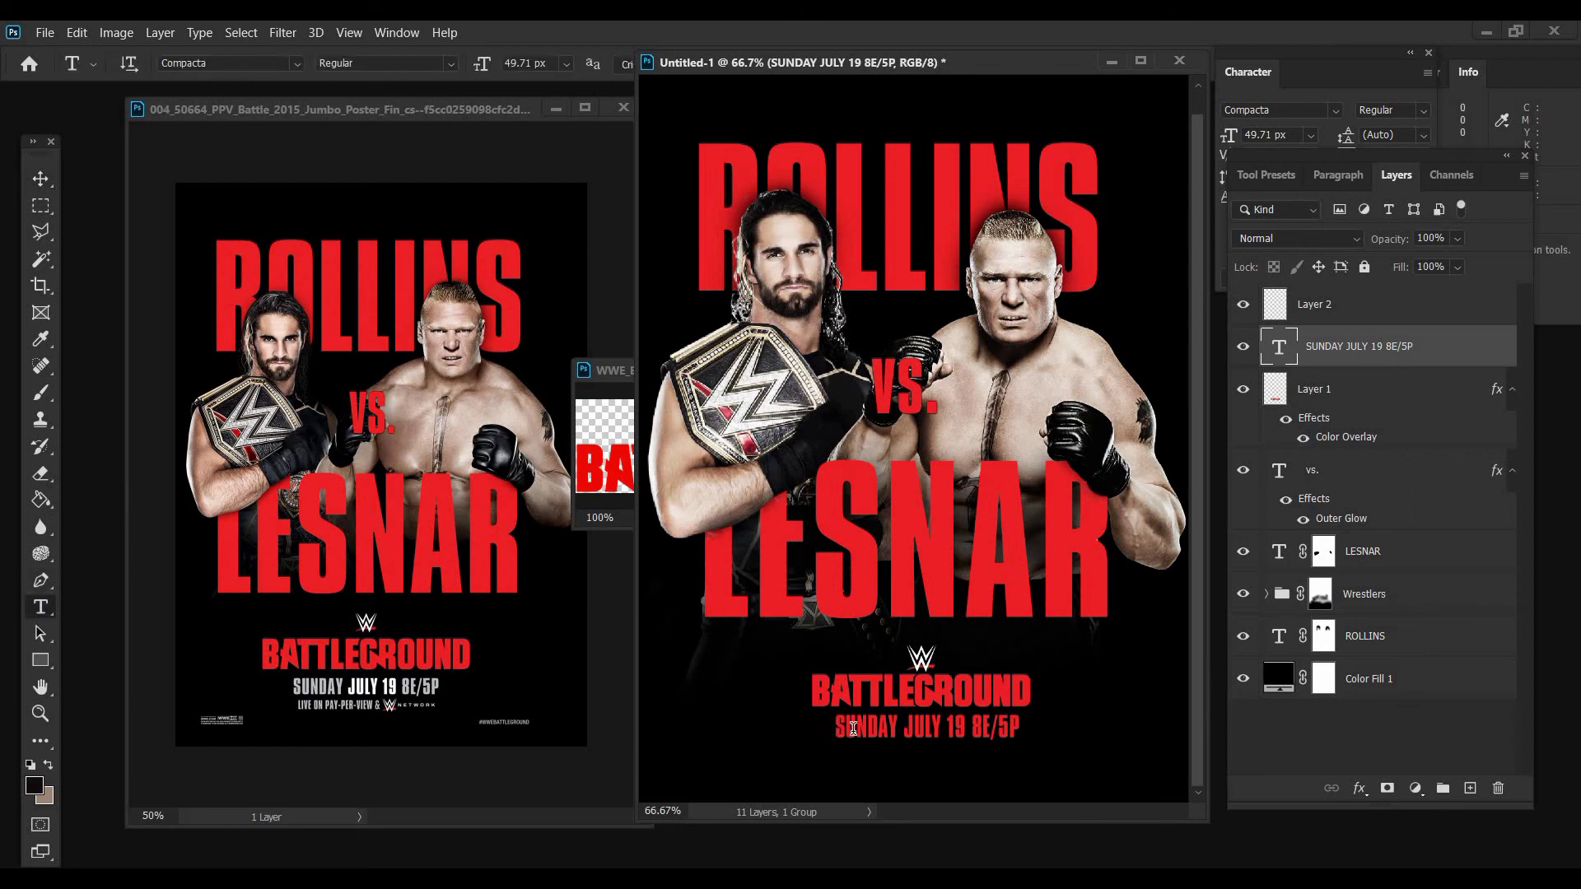
pyautogui.moveTo(833, 728); pyautogui.dragTo(1022, 727)
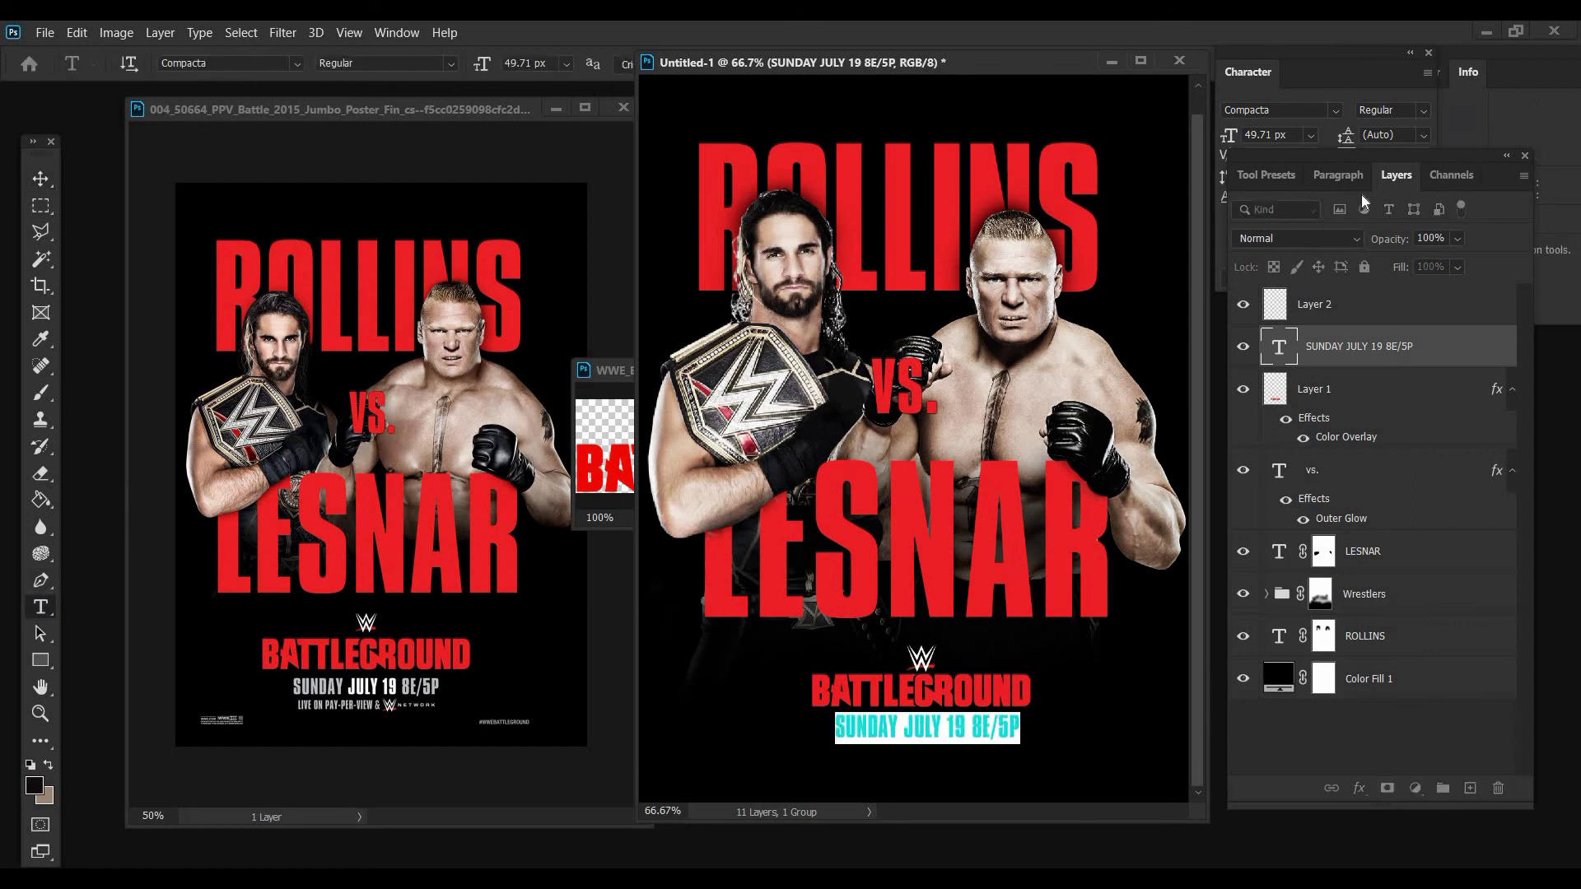
pyautogui.click(1391, 199)
pyautogui.click(1403, 198)
pyautogui.click(1021, 663)
pyautogui.moveTo(1019, 594); pyautogui.dragTo(1020, 563)
pyautogui.click(1018, 570)
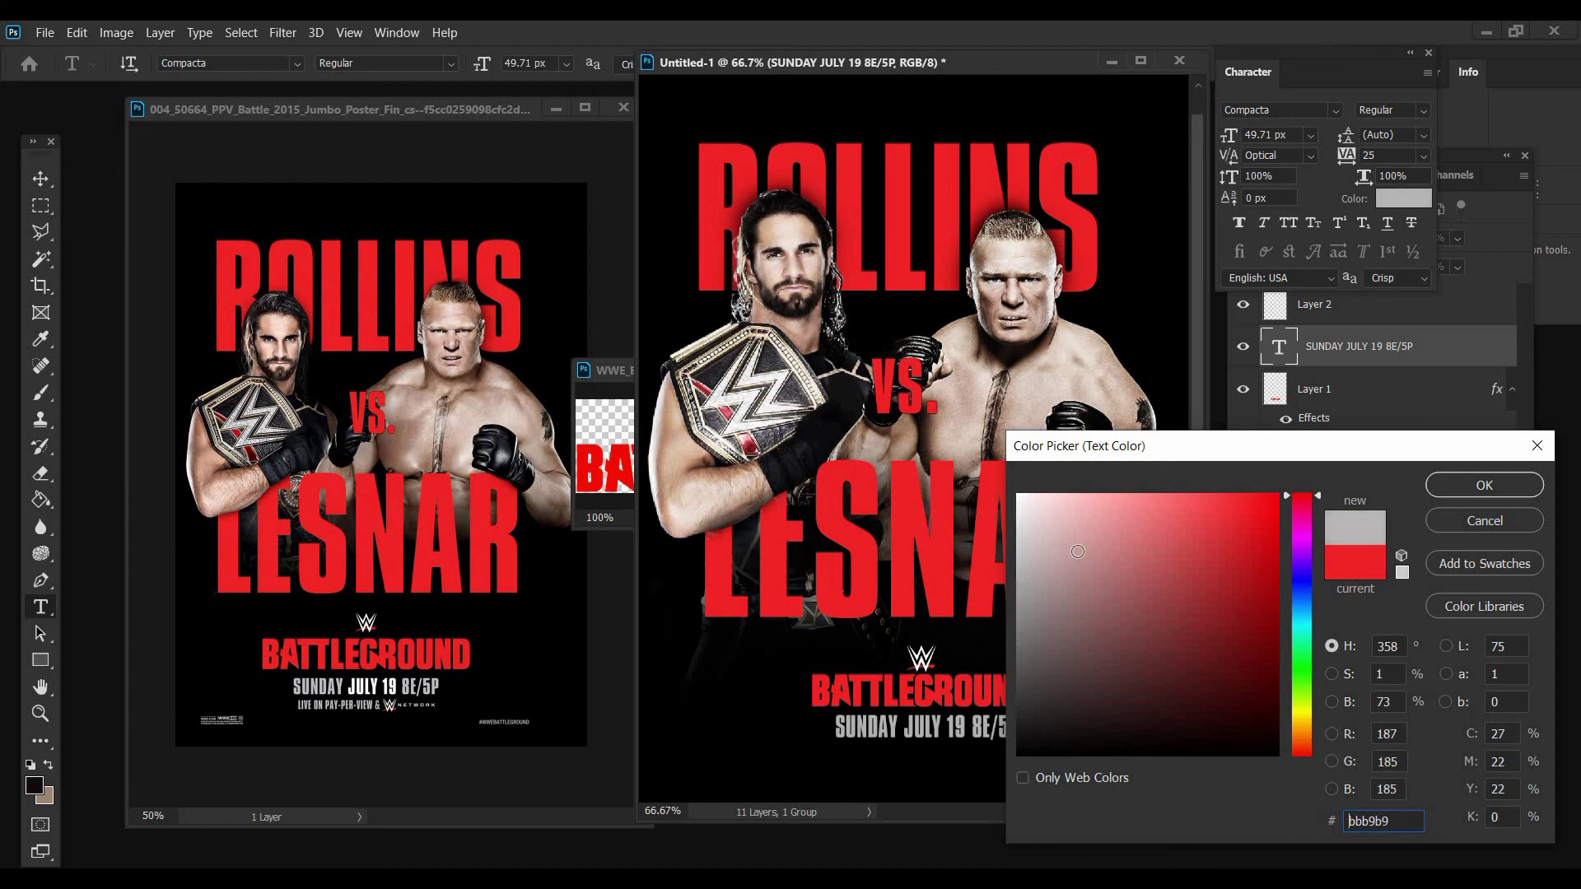
pyautogui.click(1449, 484)
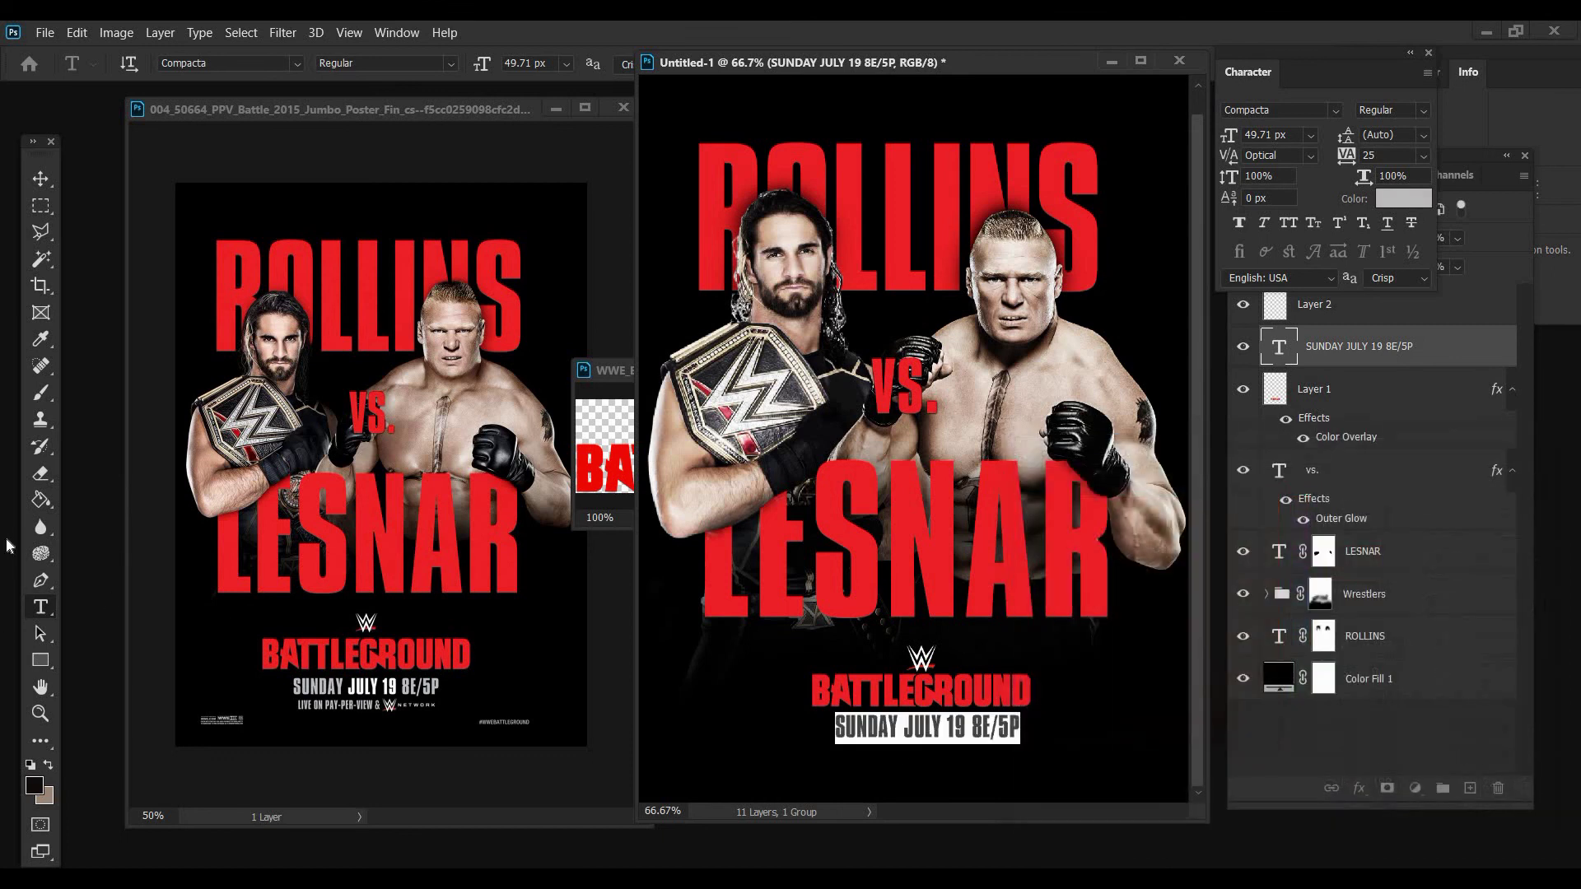
# Set JULY 19 in the date line to white (#ffffff)
pyautogui.click(909, 725)
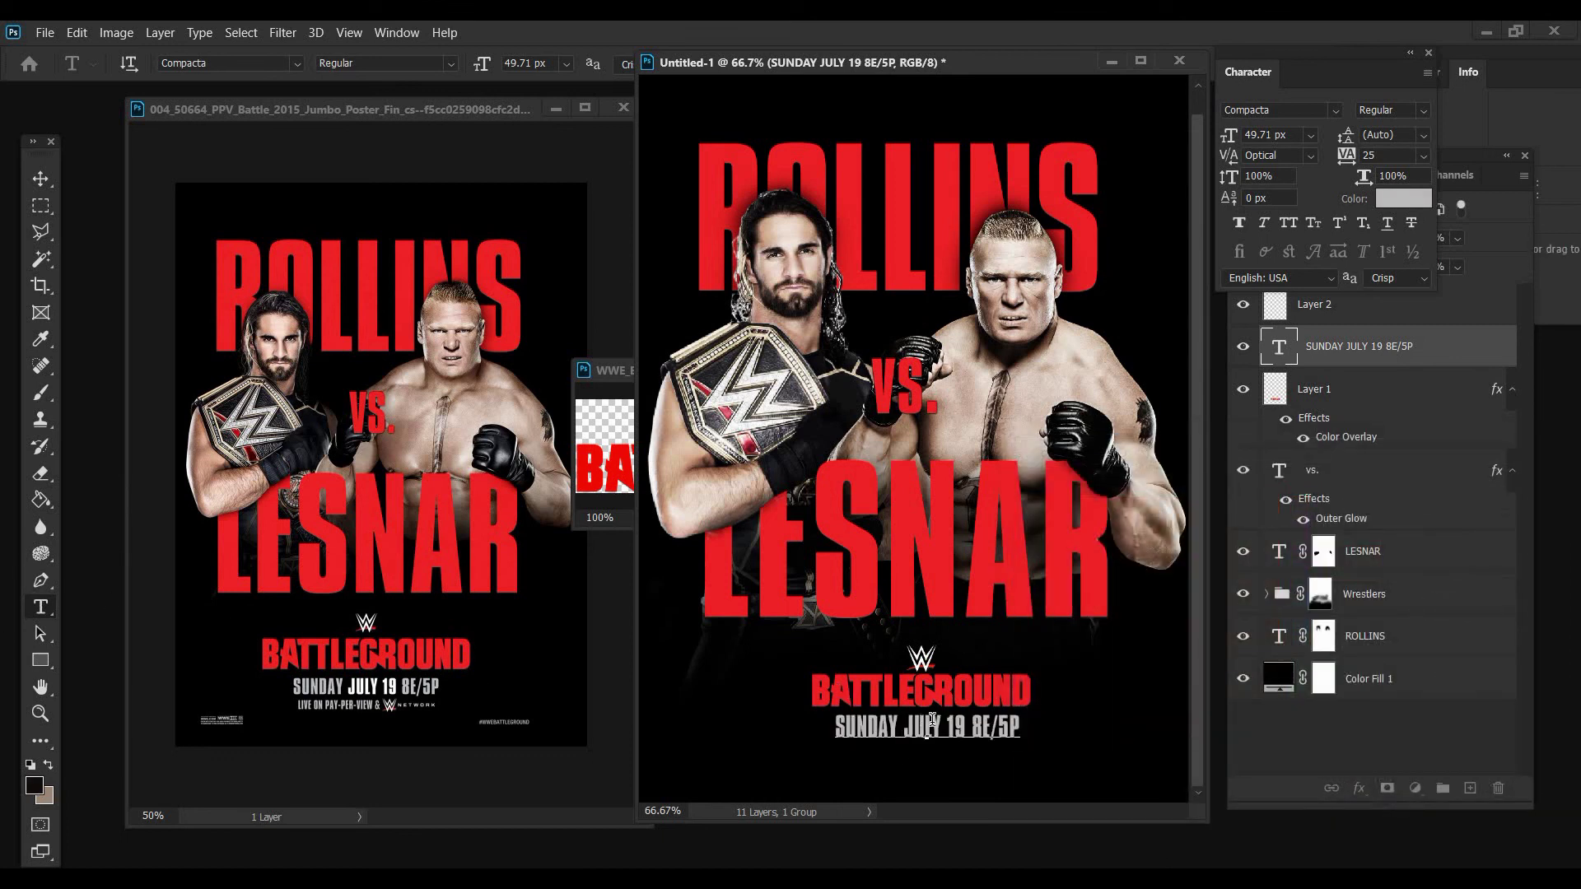
pyautogui.moveTo(906, 726); pyautogui.dragTo(964, 726)
pyautogui.click(1403, 198)
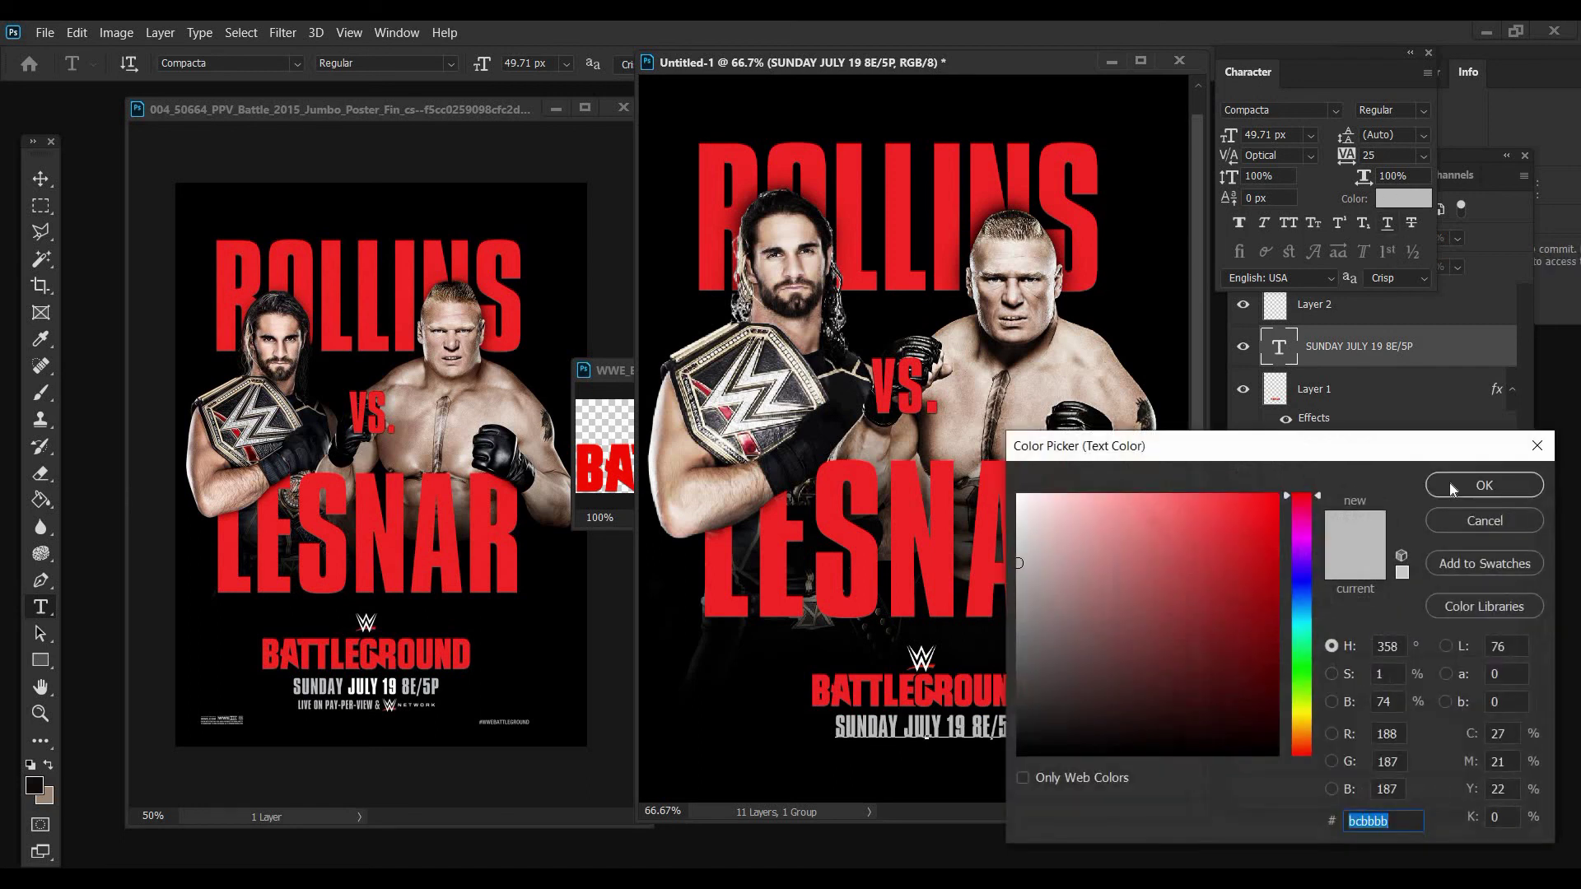
pyautogui.write('ffffff')
pyautogui.click(1450, 481)
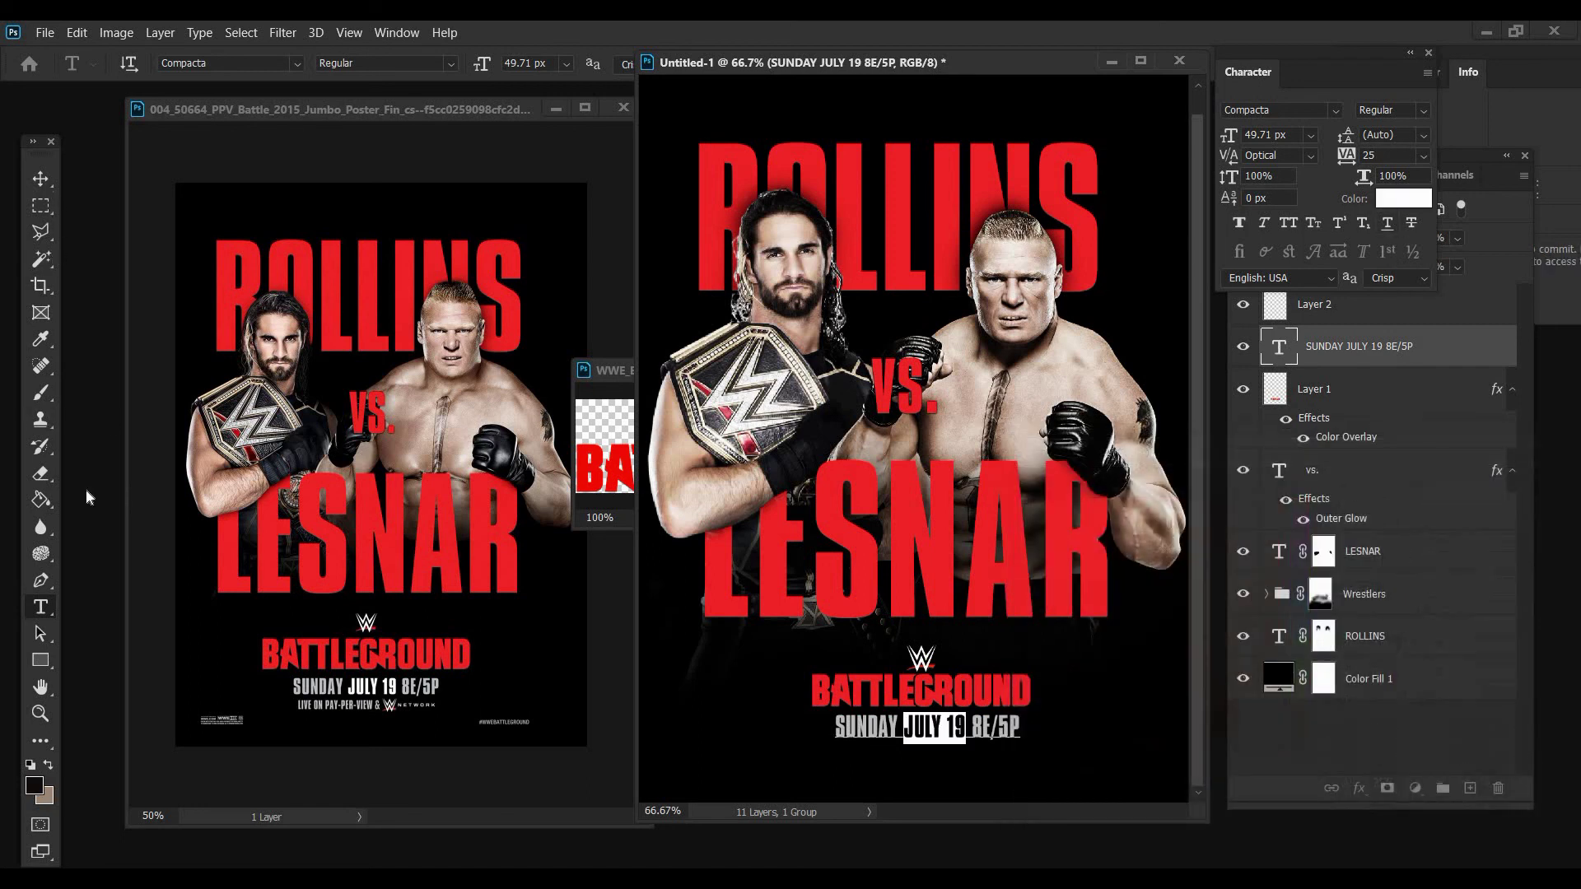
pyautogui.hotkey('ctrl', 'Return')
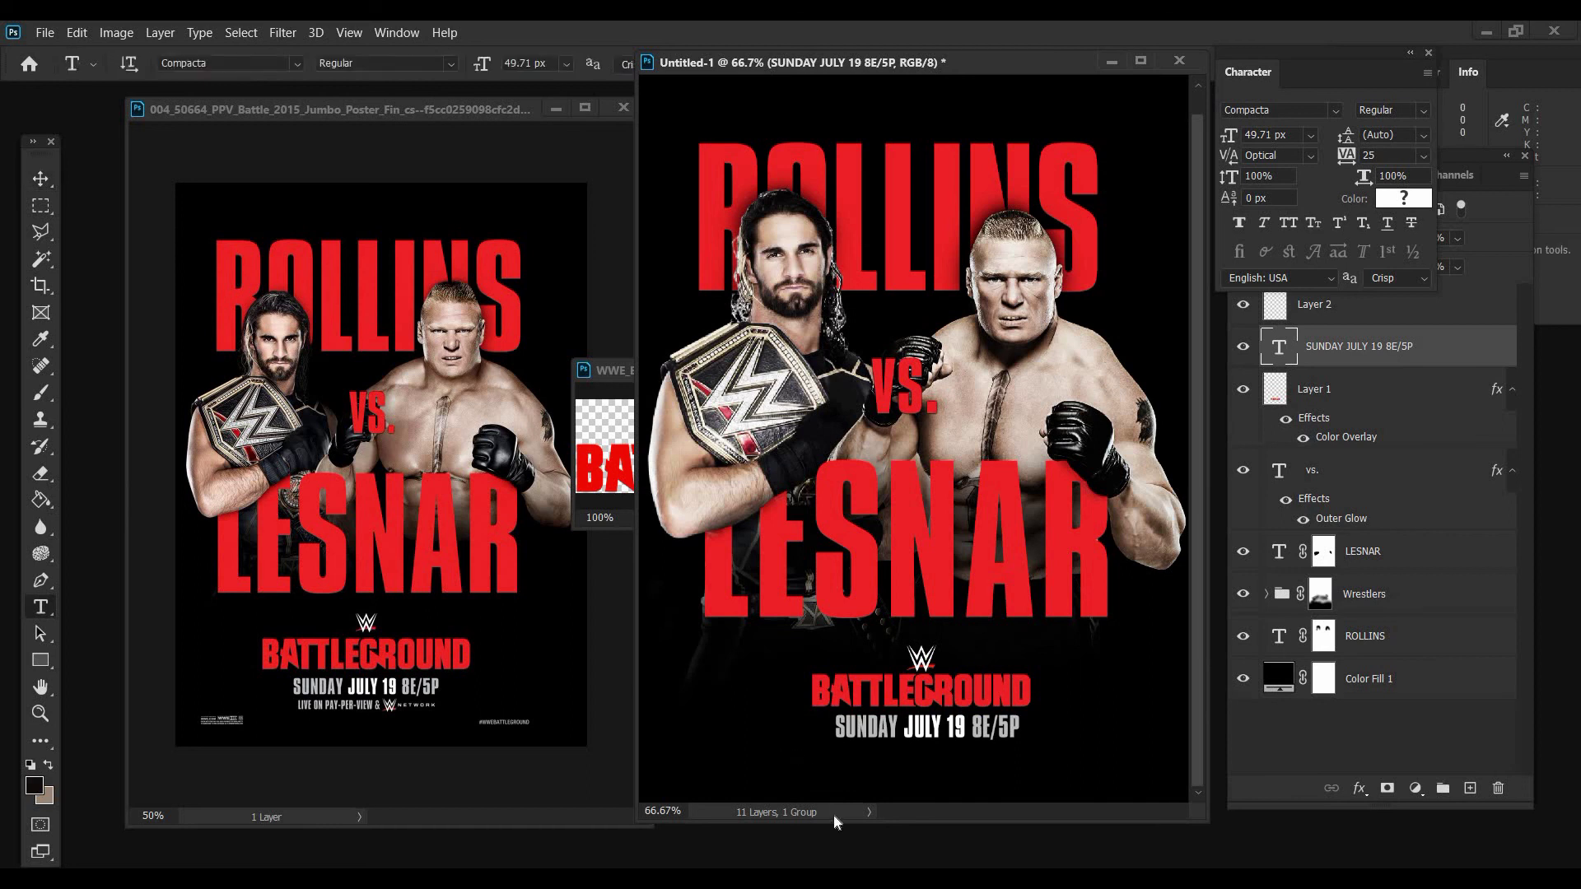
# Type 'LIVE ON PAY-PER-VIEW &' at 48 px in the date line's light grey
pyautogui.click(789, 756)
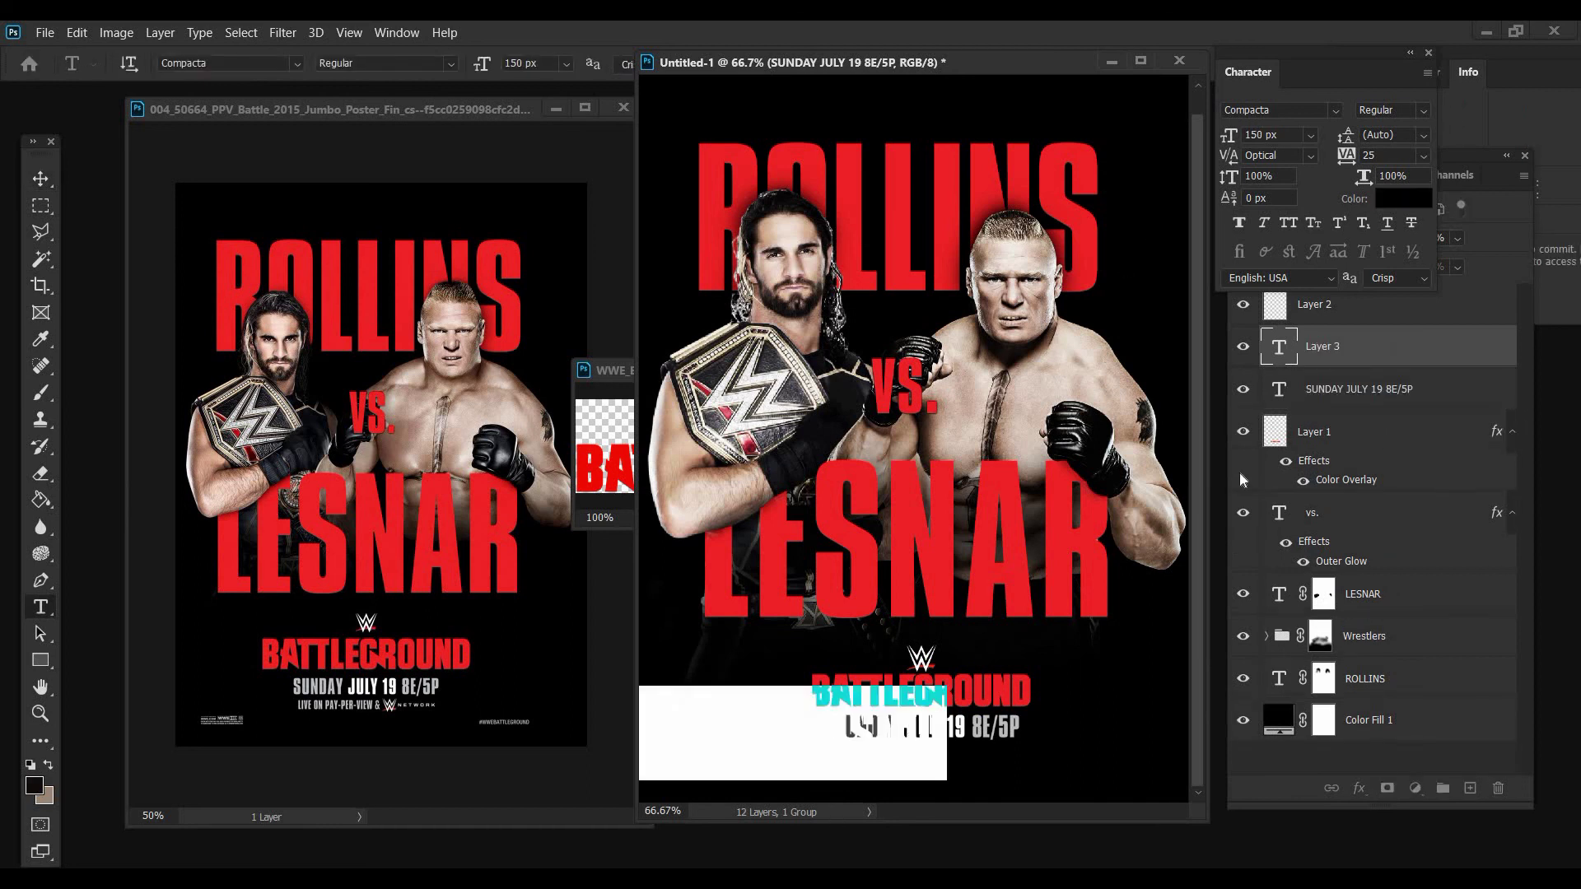
pyautogui.click(1310, 134)
pyautogui.click(1272, 369)
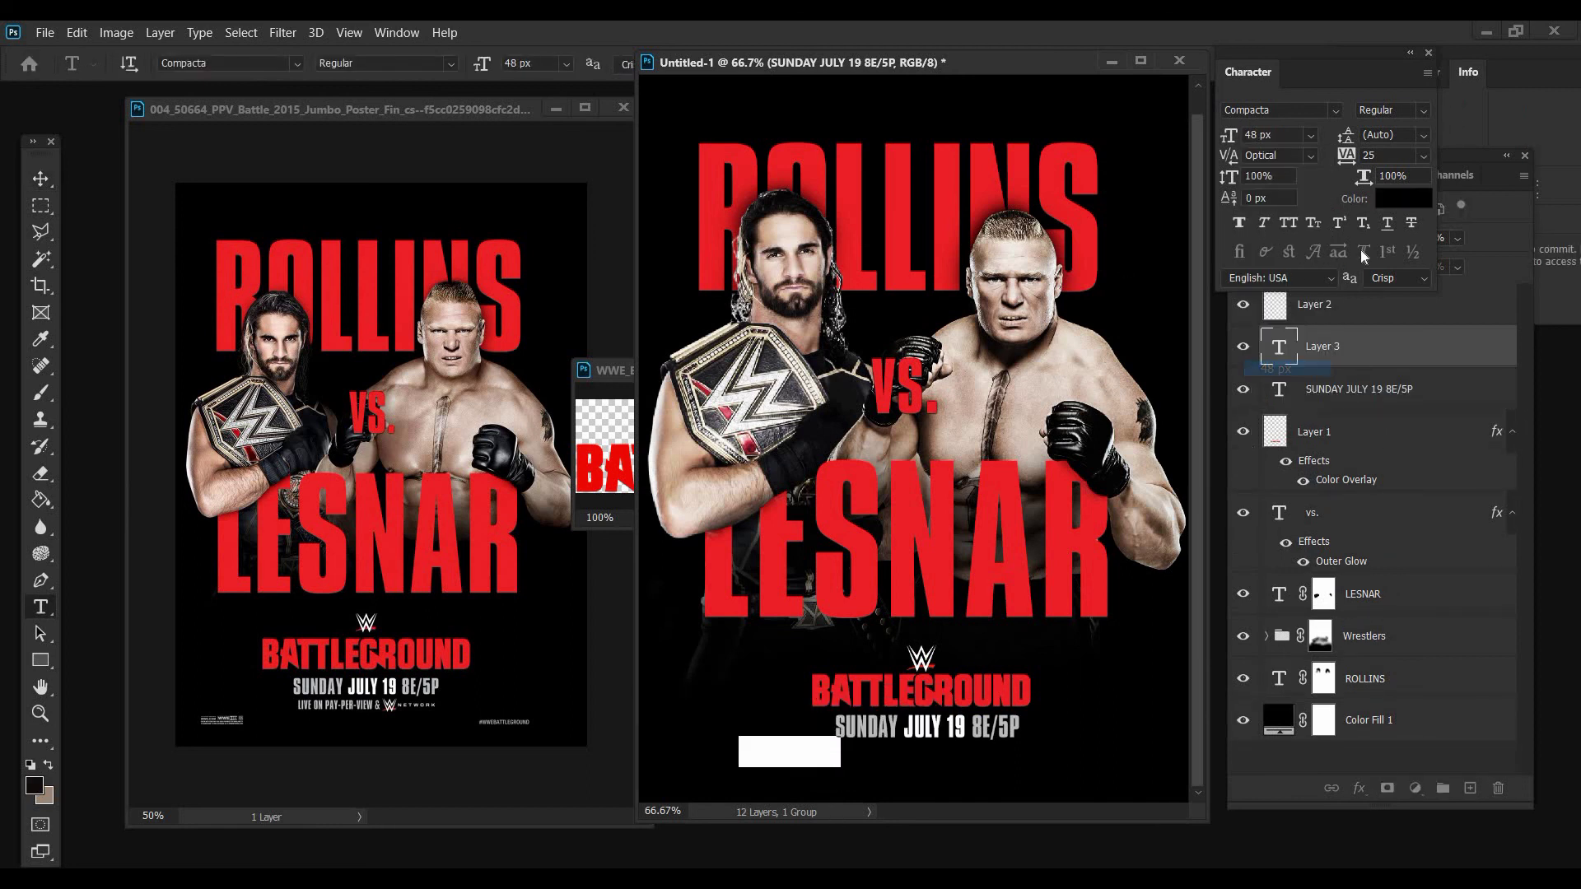
pyautogui.click(1404, 198)
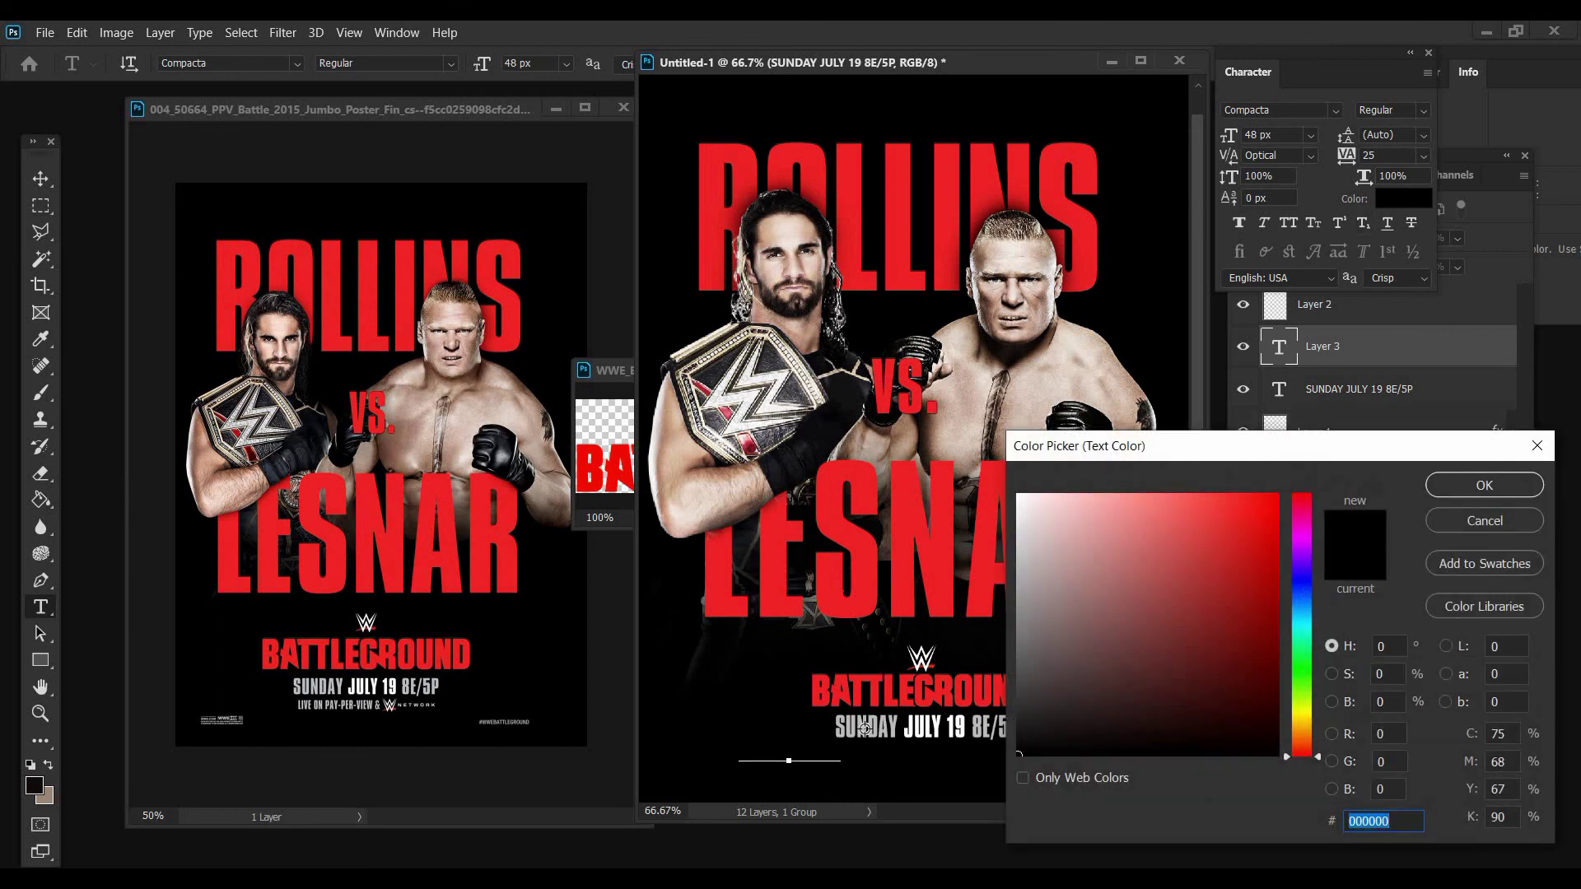
pyautogui.click(865, 729)
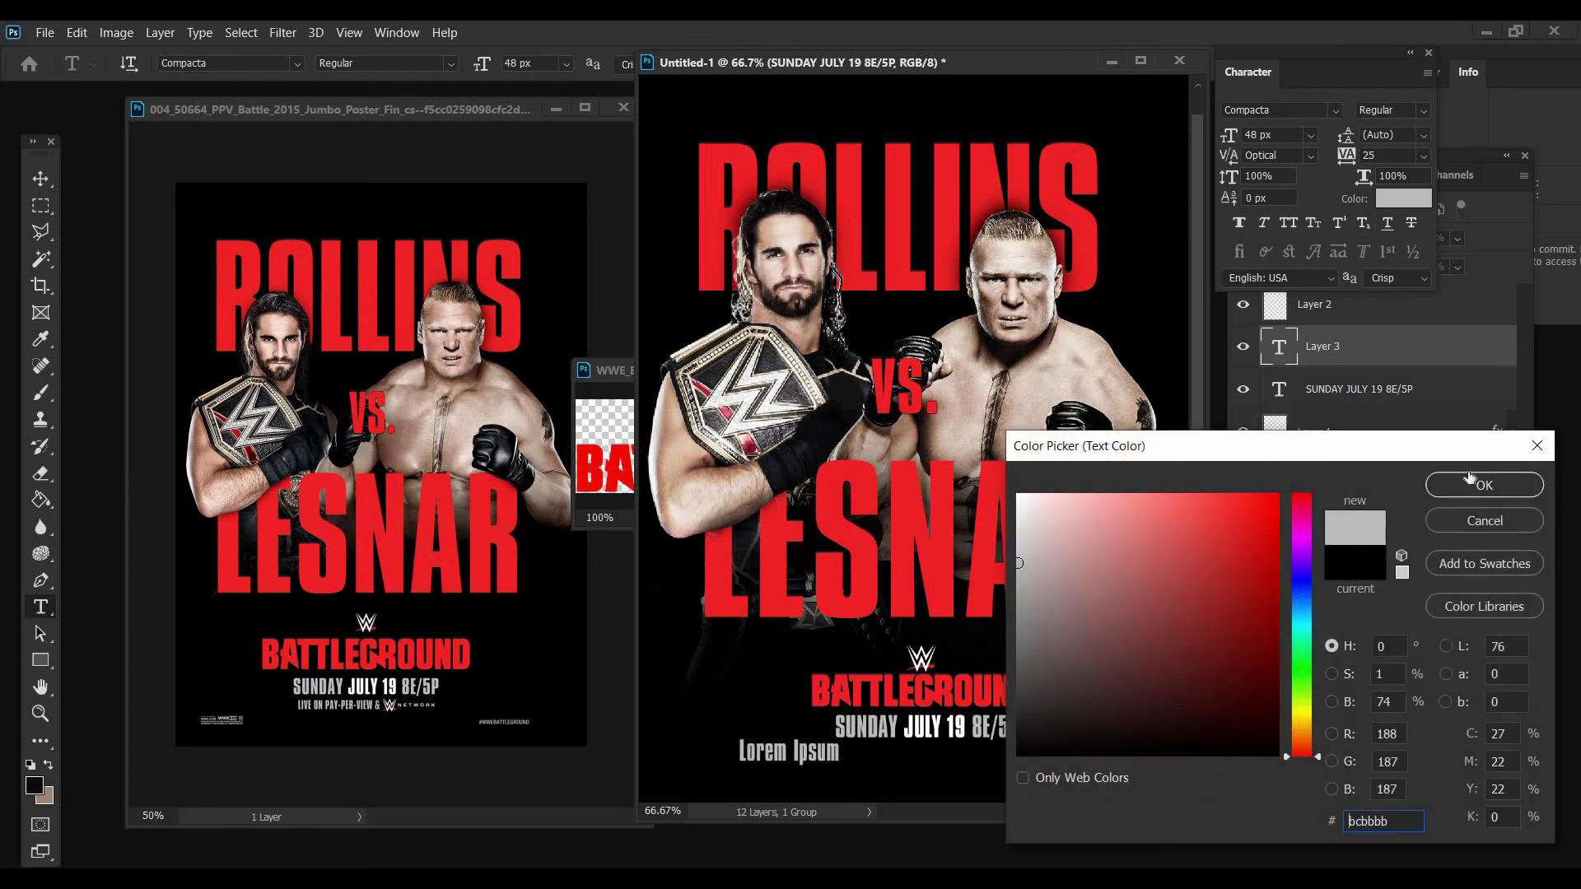
pyautogui.click(1471, 479)
pyautogui.write('LIVE')
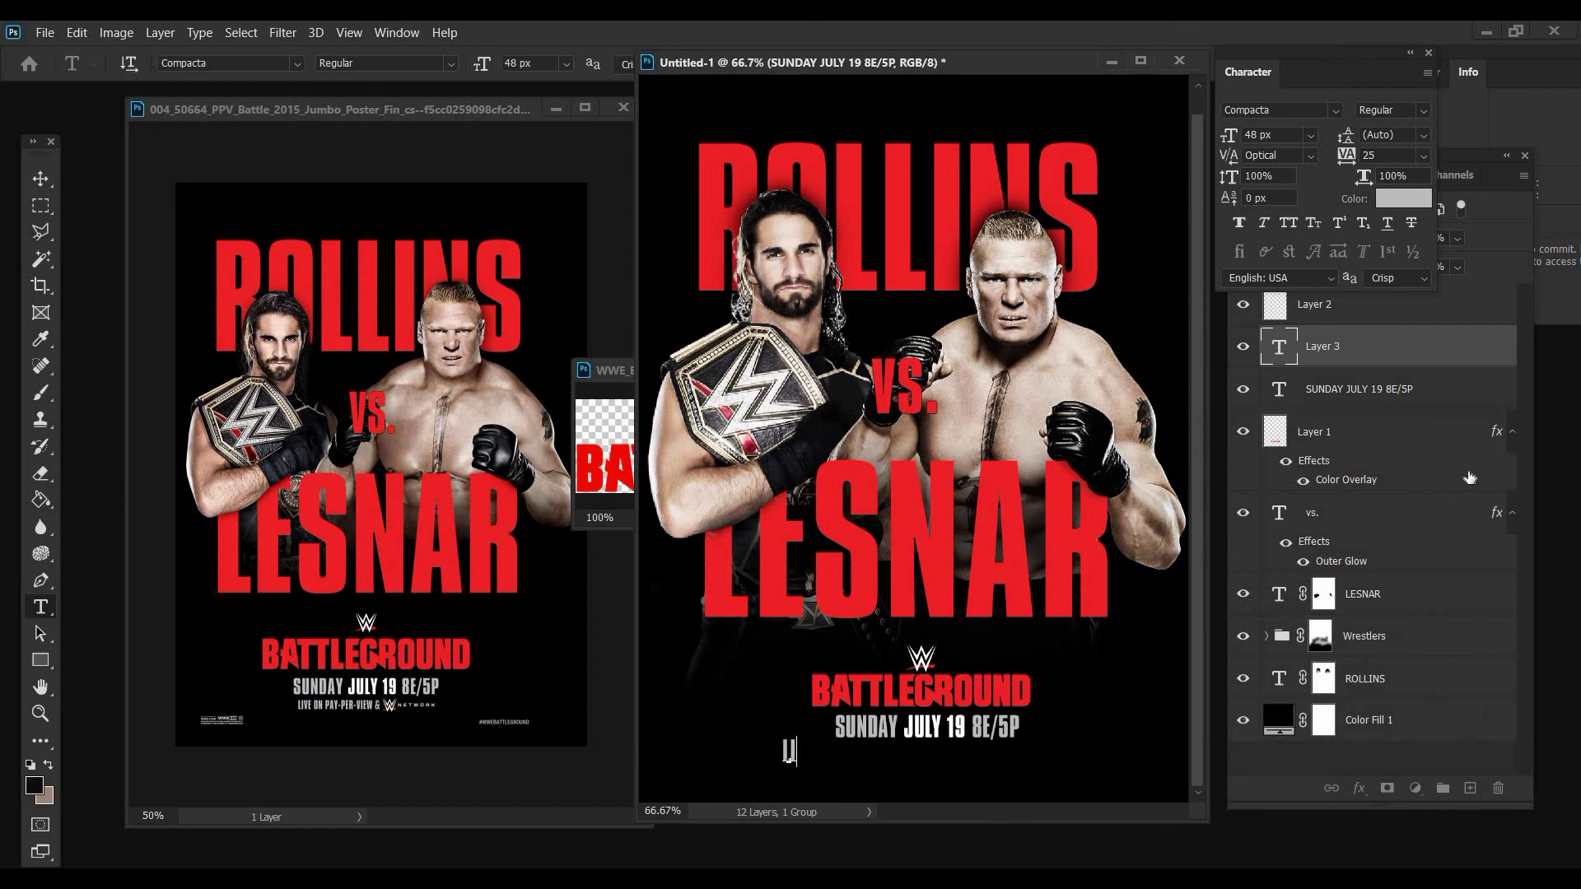
pyautogui.write(' ON P')
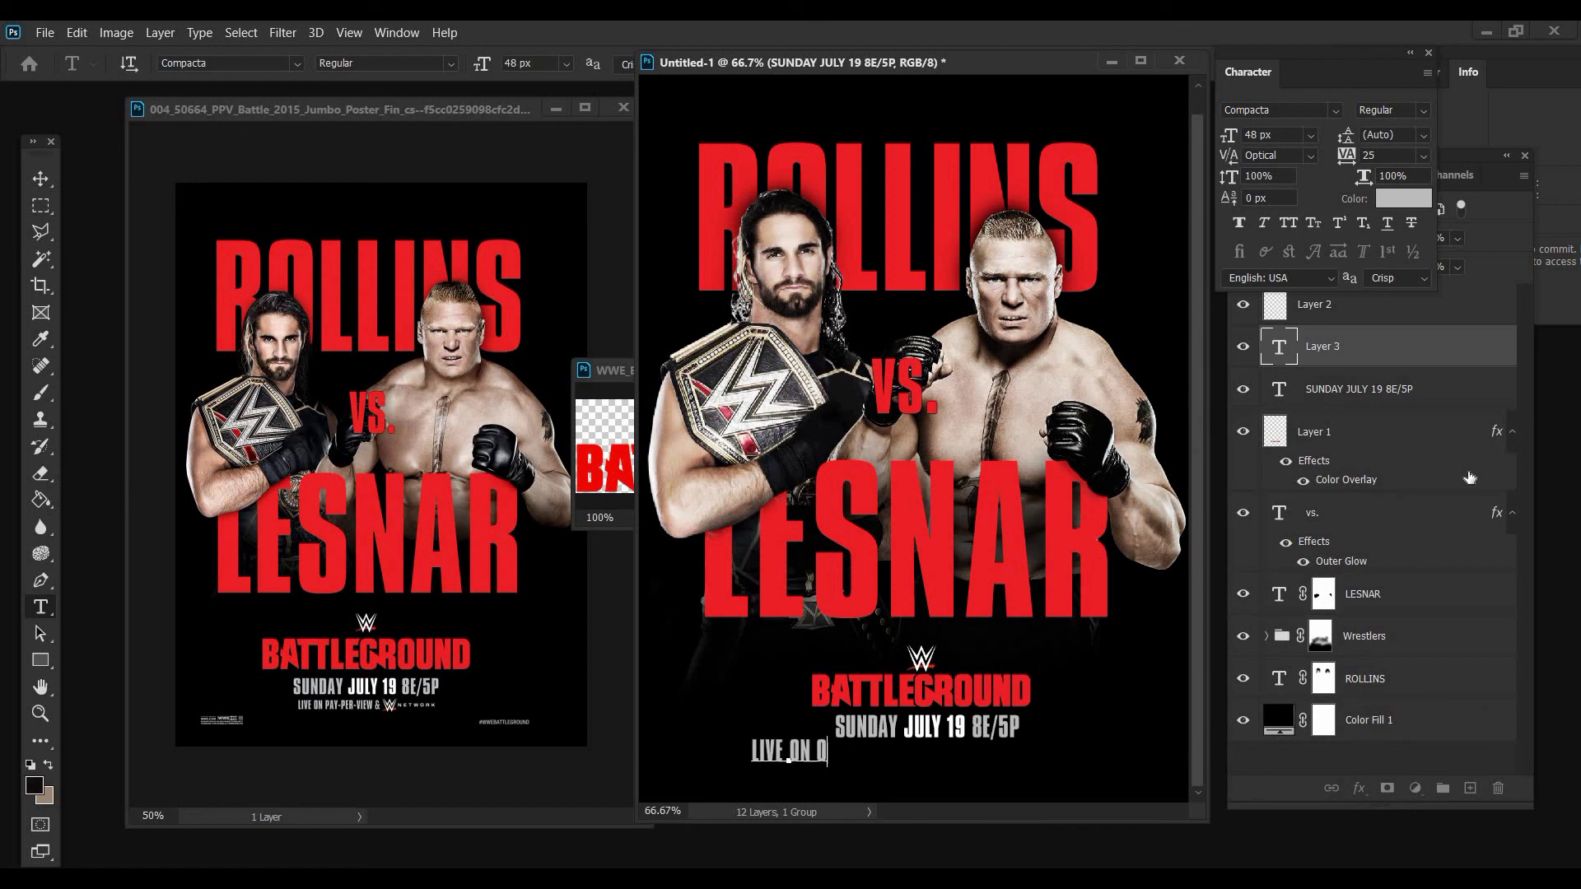
pyautogui.write('AY-PE')
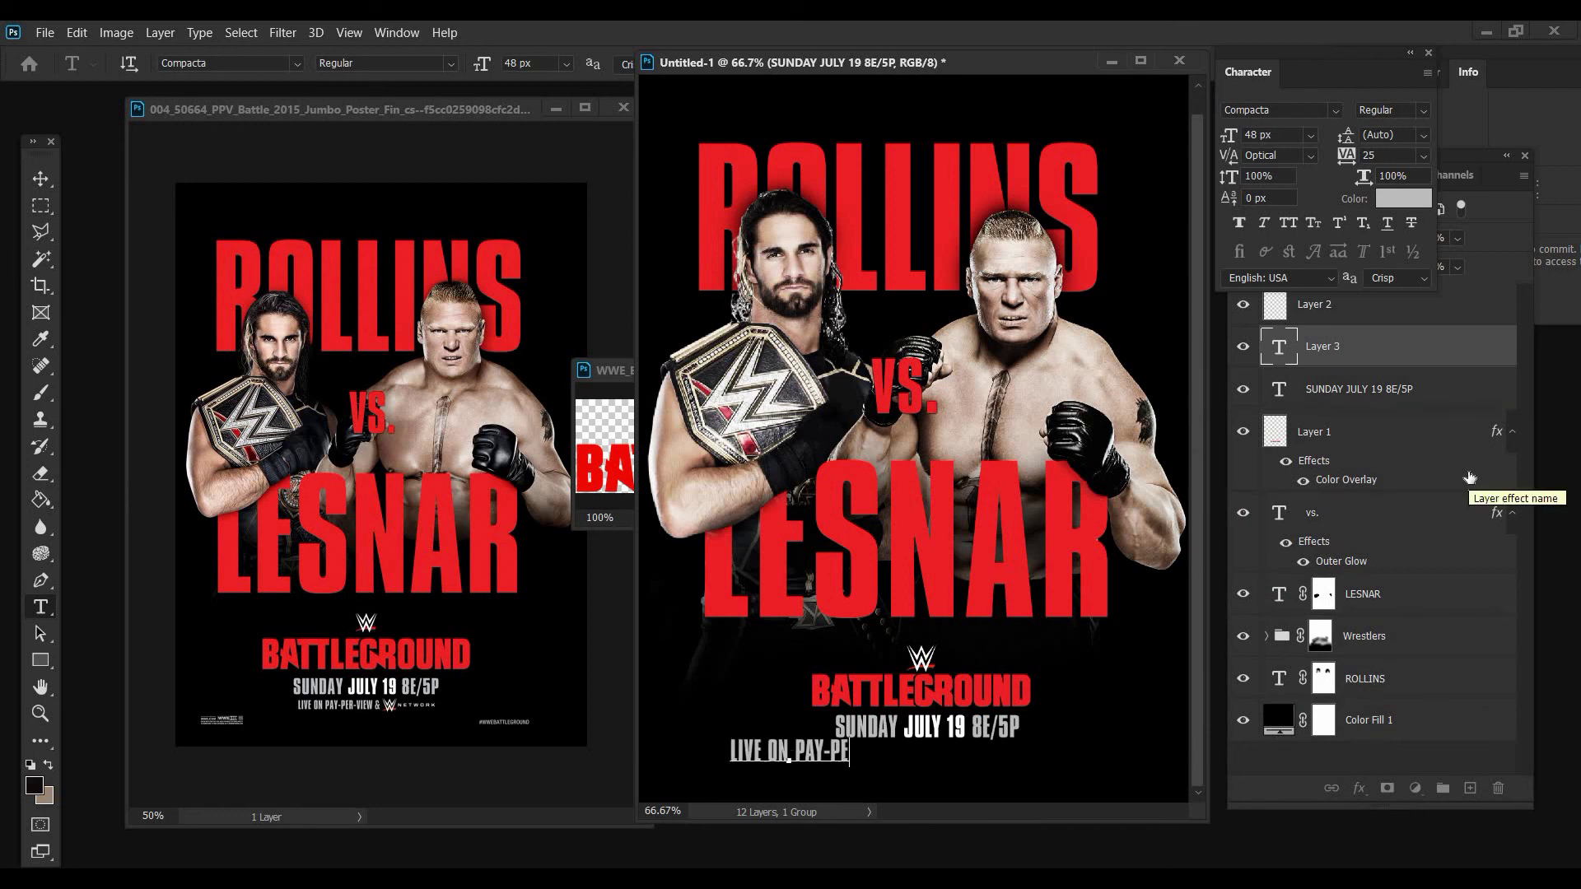
pyautogui.write('R-VIE')
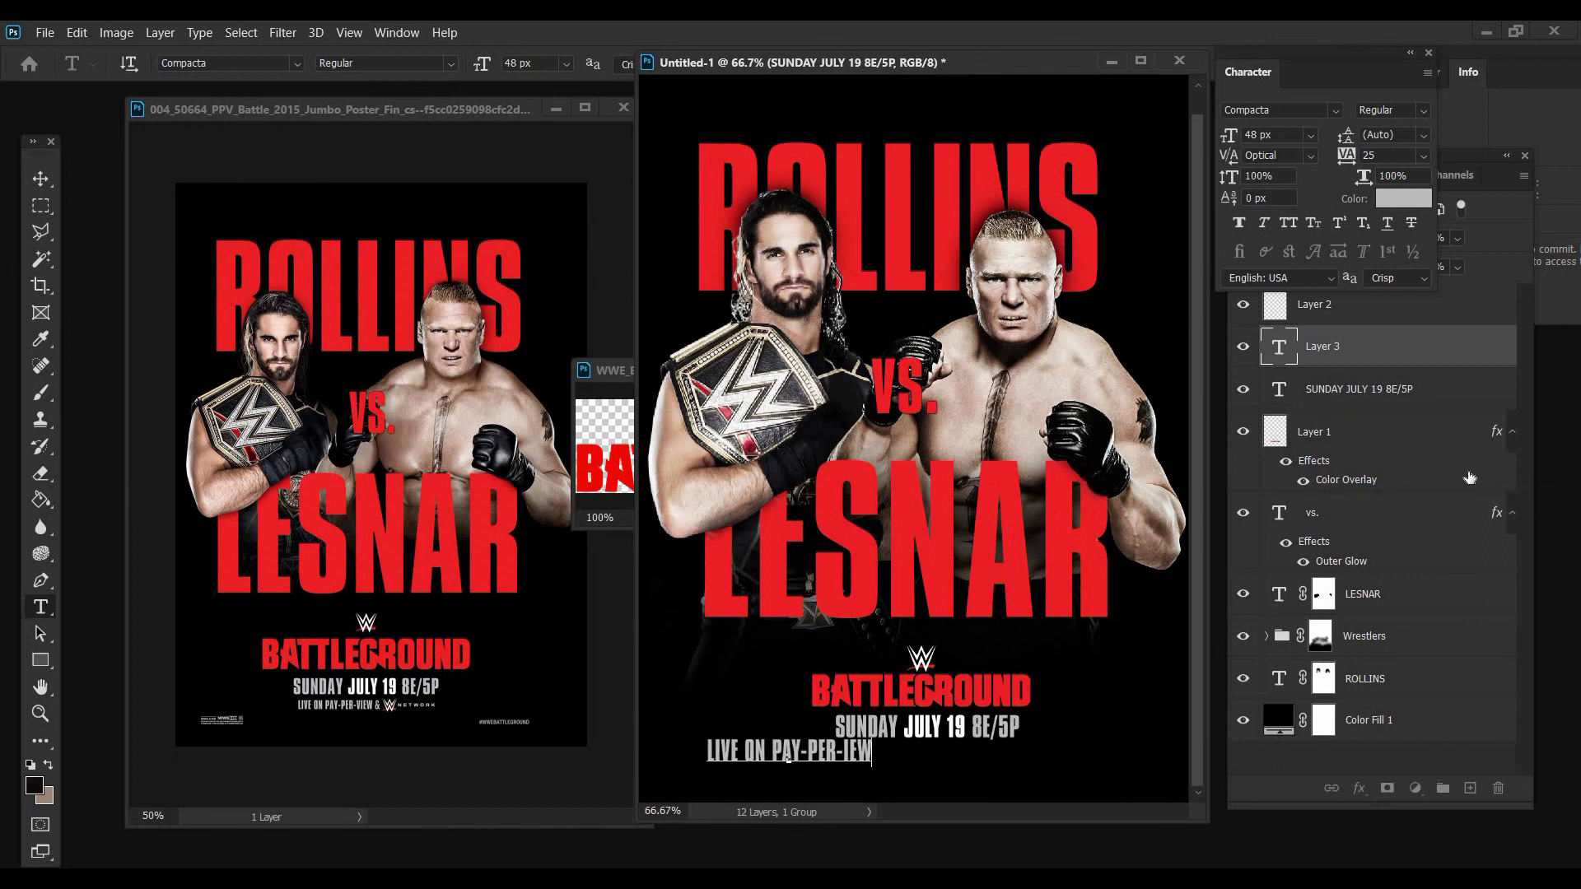
pyautogui.write('W &')
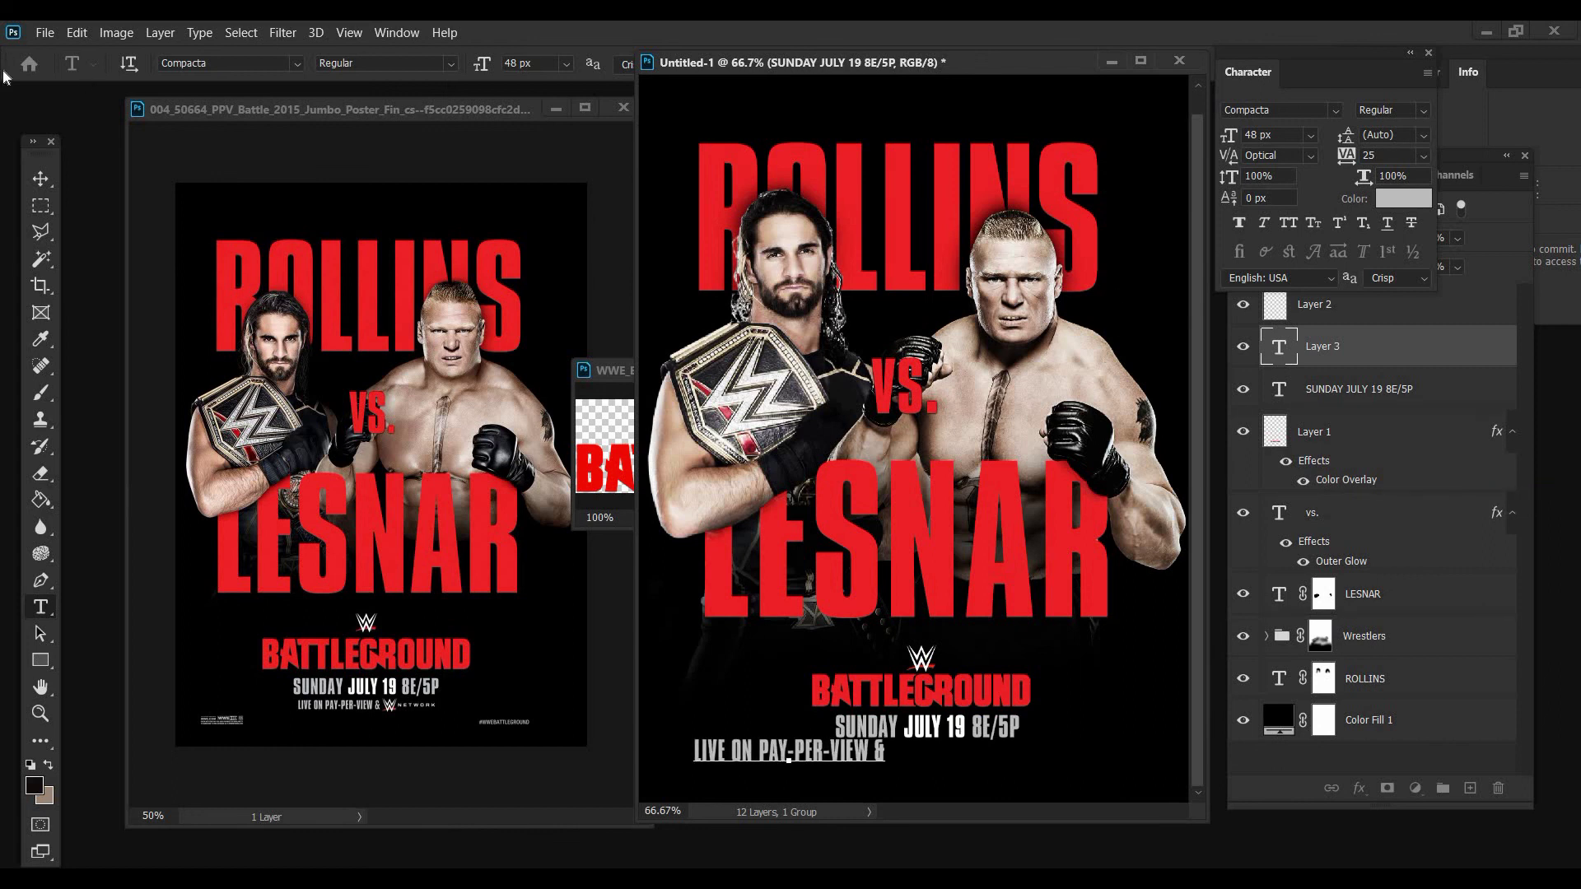
pyautogui.hotkey('ctrl', 'Return')
# Shrink the broadcast line to about 53% and move it just under the date
pyautogui.press('v')
pyautogui.click(76, 33)
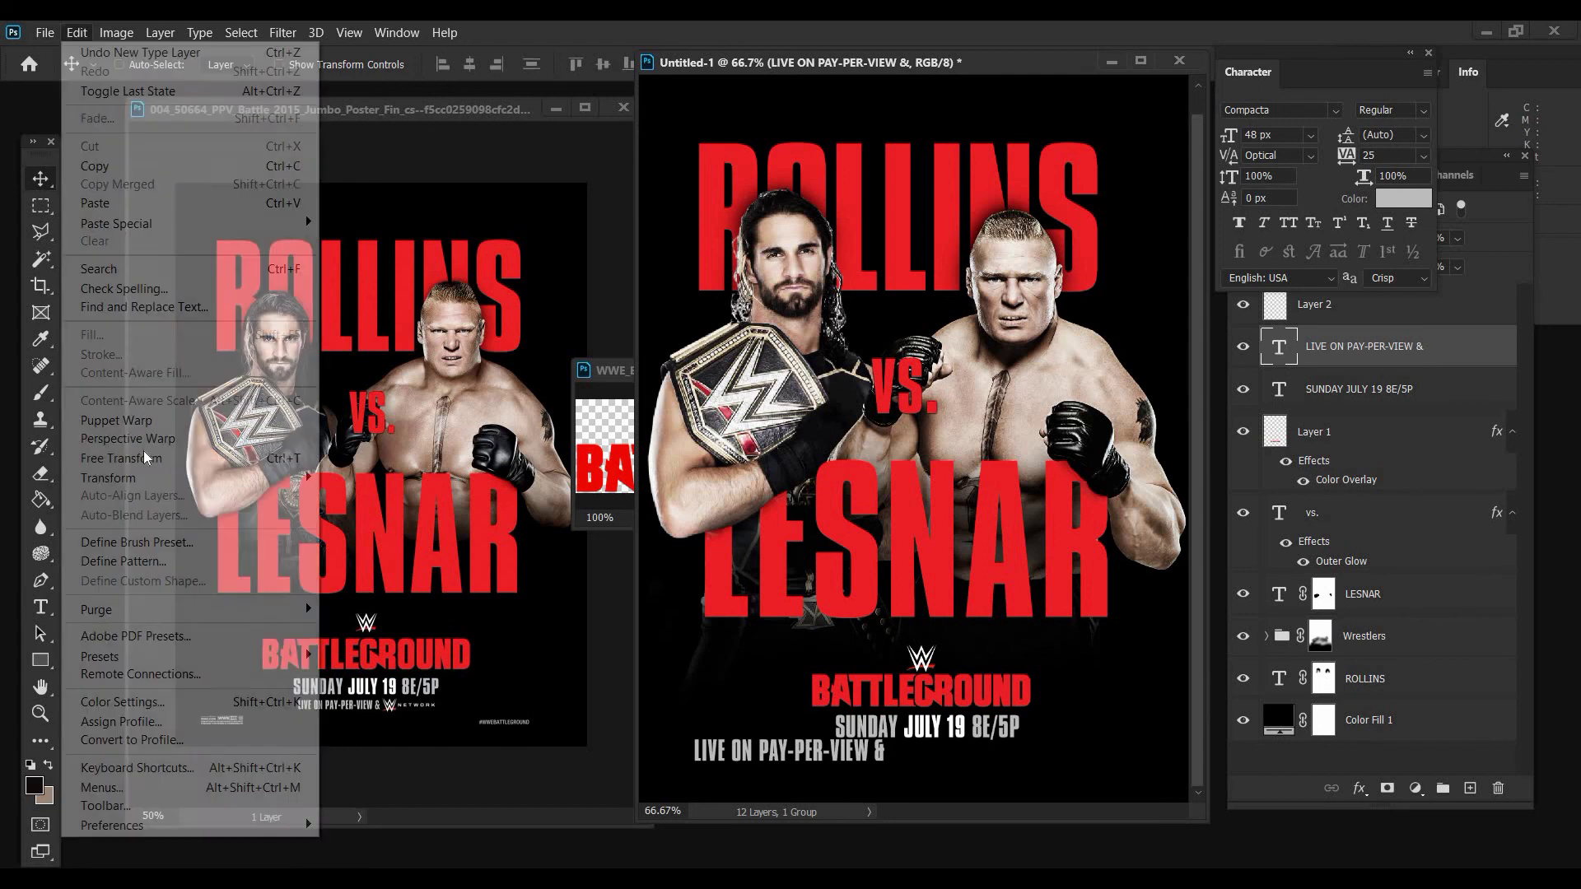
pyautogui.click(123, 458)
pyautogui.moveTo(886, 762); pyautogui.dragTo(745, 762)
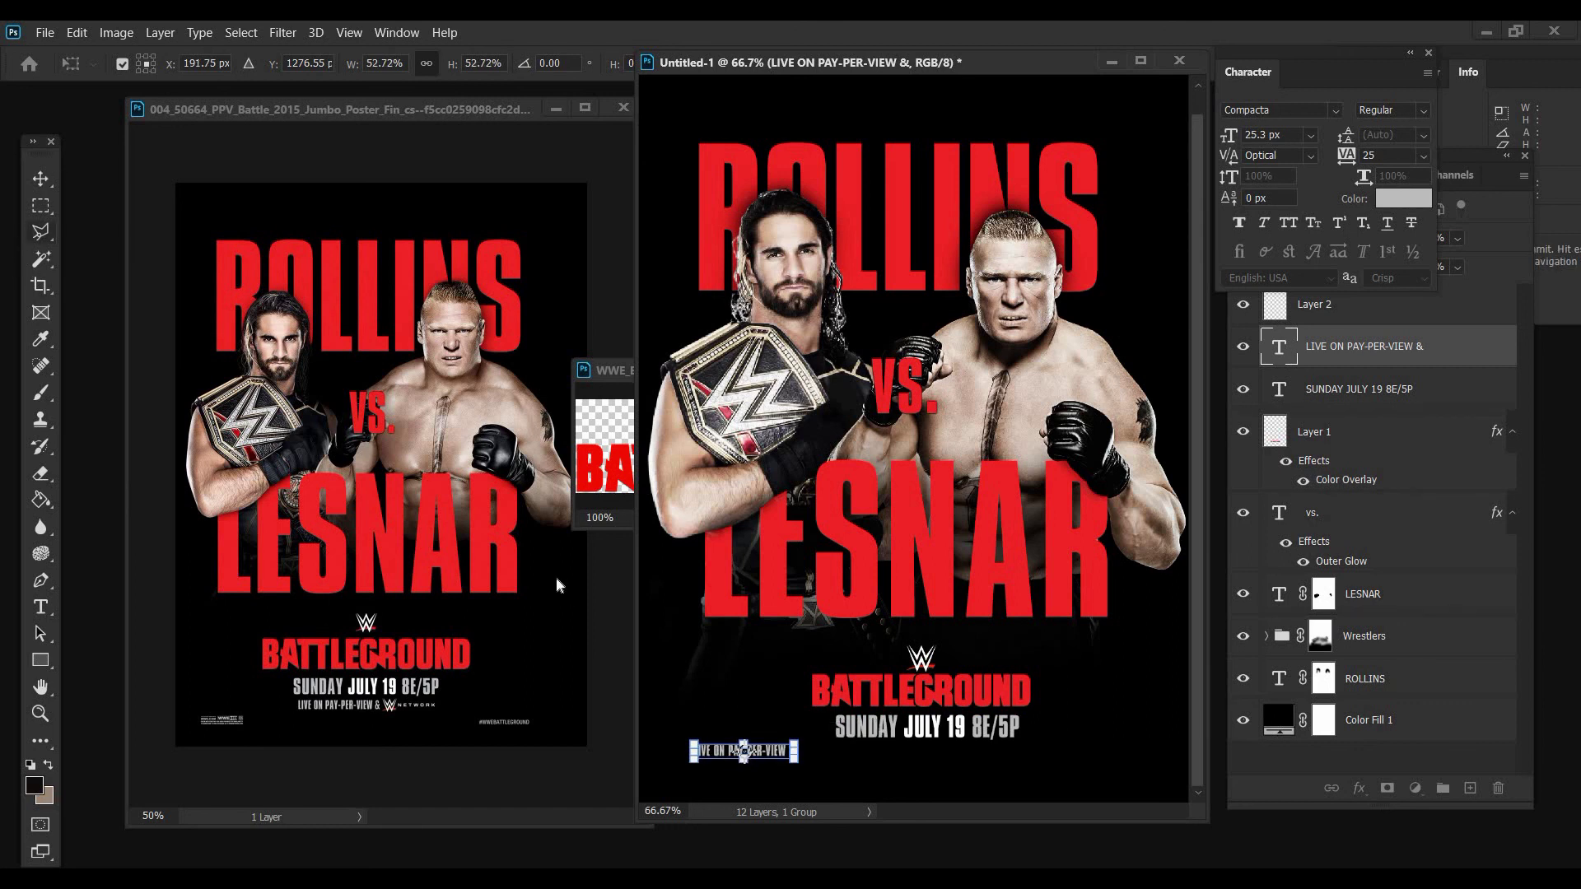
pyautogui.press('Return')
pyautogui.moveTo(739, 778); pyautogui.dragTo(876, 781)
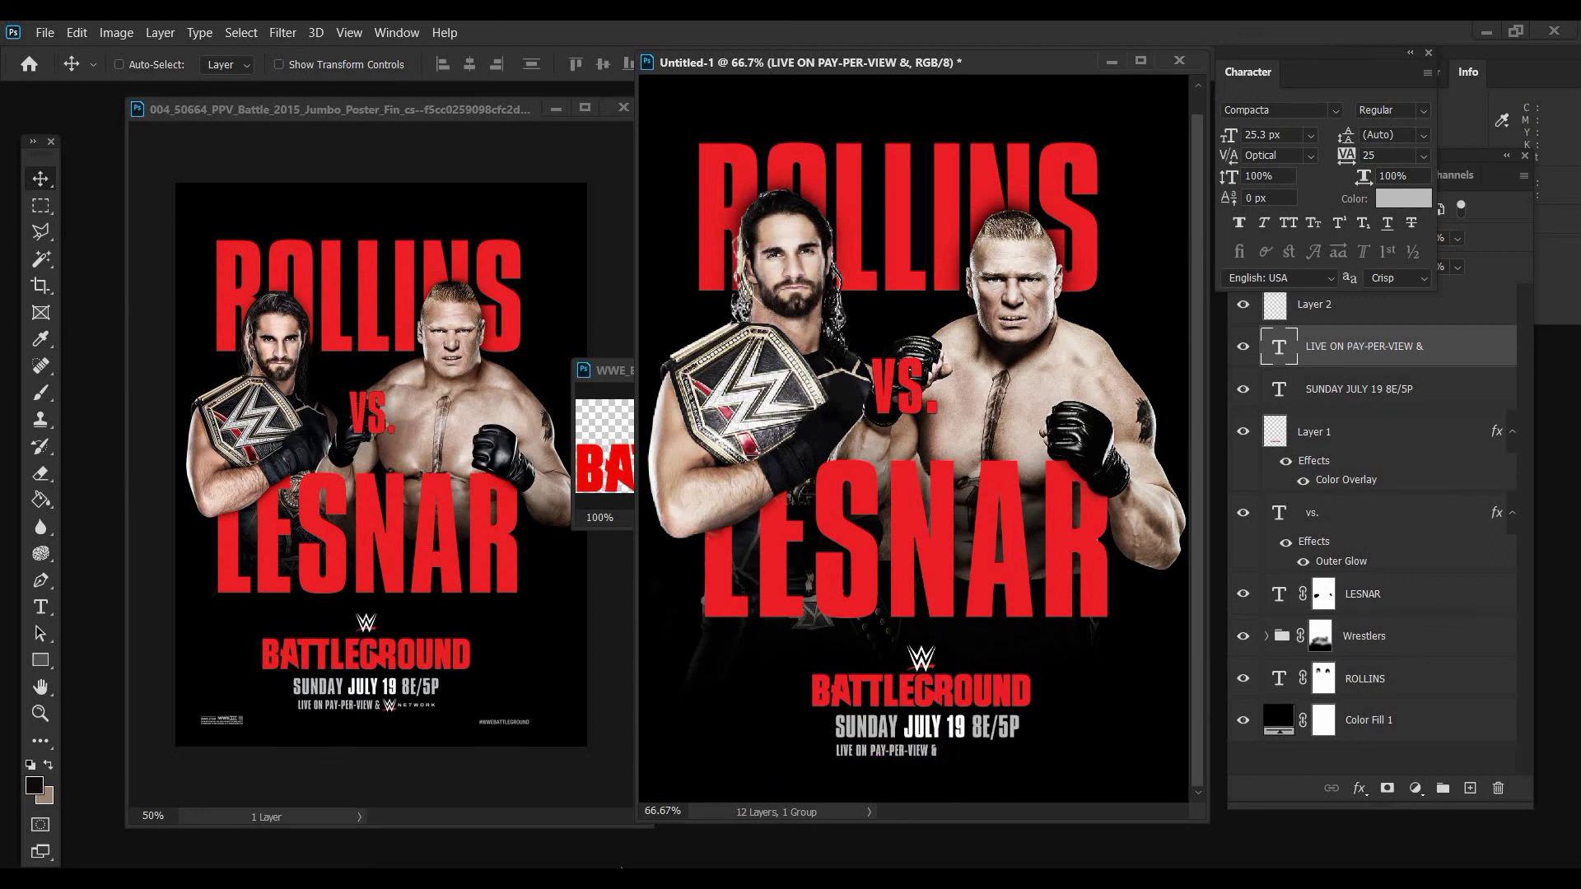
# Bring the WWE Network logo into the poster, scale it to about 51%, and place it after the broadcast line
pyautogui.click(407, 28)
pyautogui.click(730, 474)
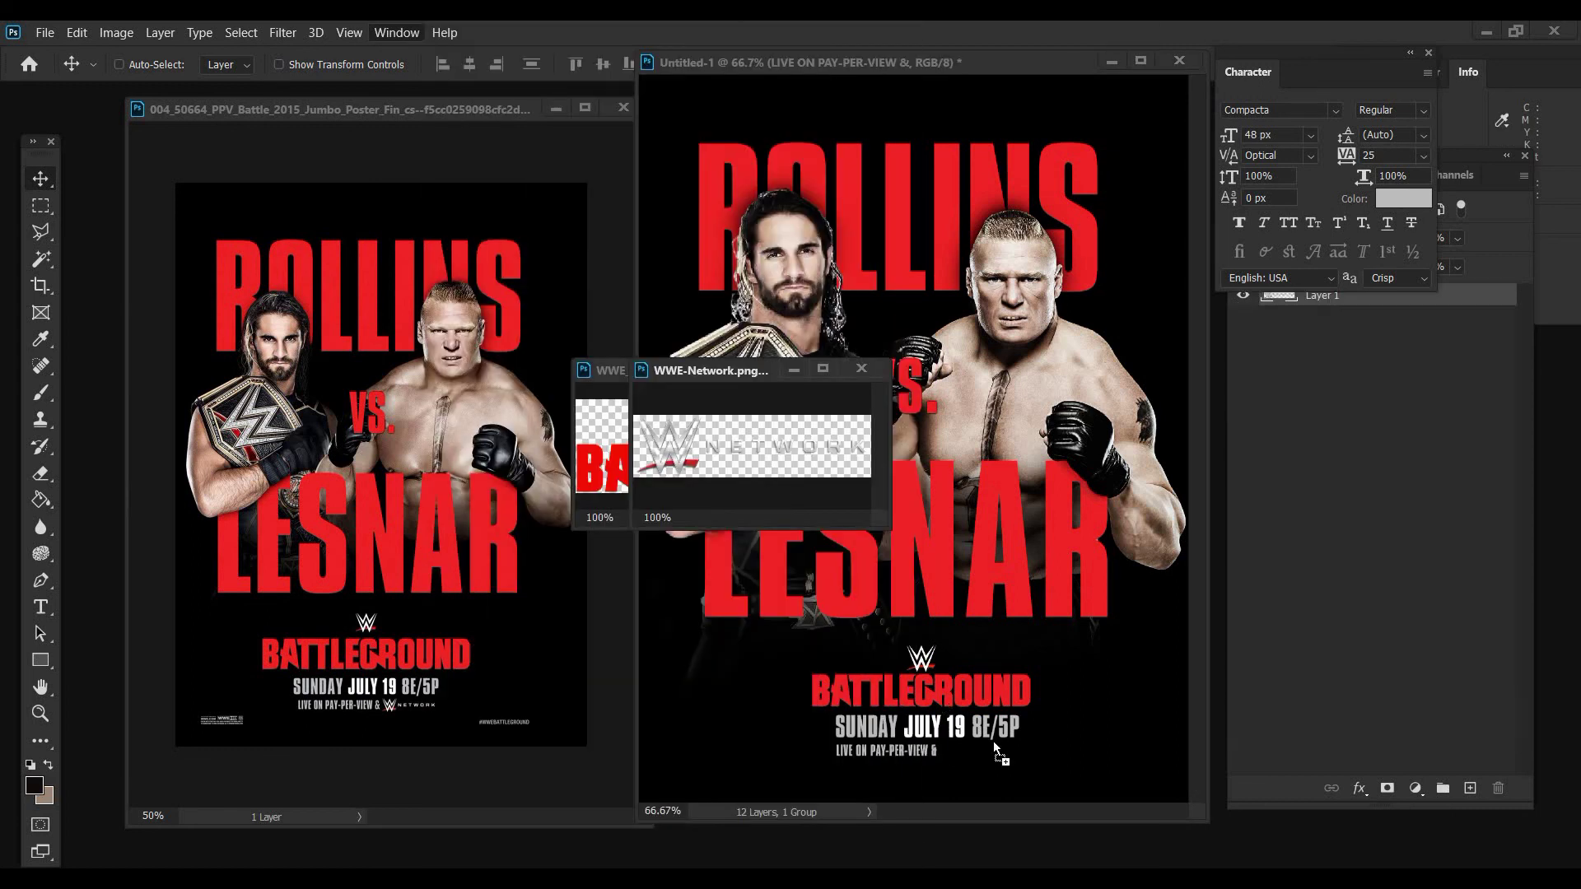
pyautogui.moveTo(1019, 764); pyautogui.dragTo(1023, 783)
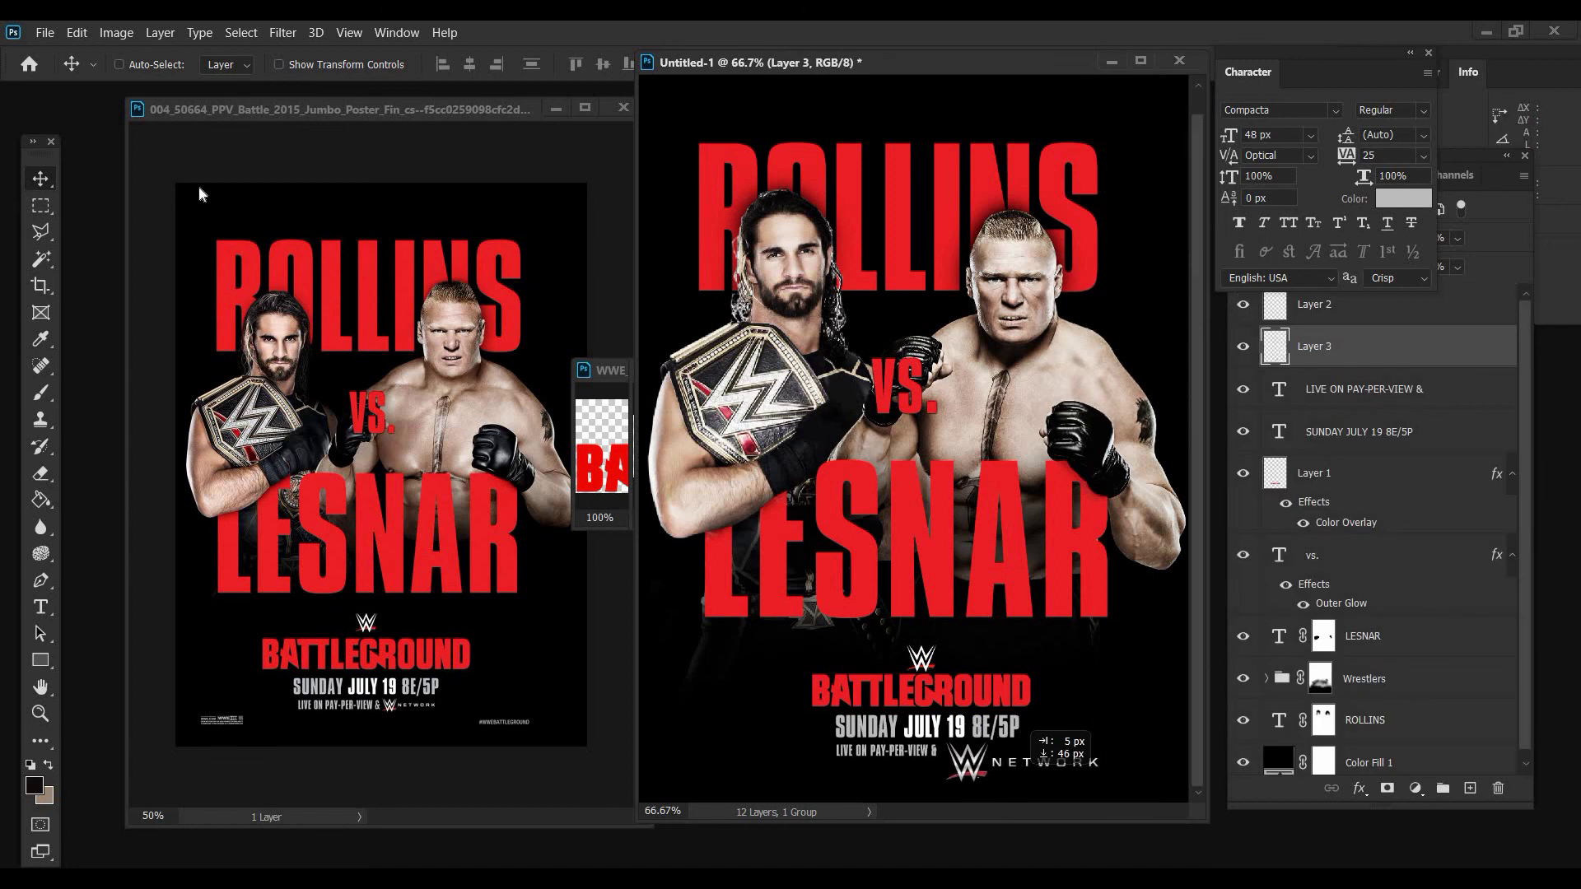
pyautogui.hotkey('alt', 'e')
pyautogui.press('f')
pyautogui.moveTo(1098, 780); pyautogui.dragTo(1018, 773)
pyautogui.click(39, 176)
pyautogui.moveTo(980, 788); pyautogui.dragTo(987, 786)
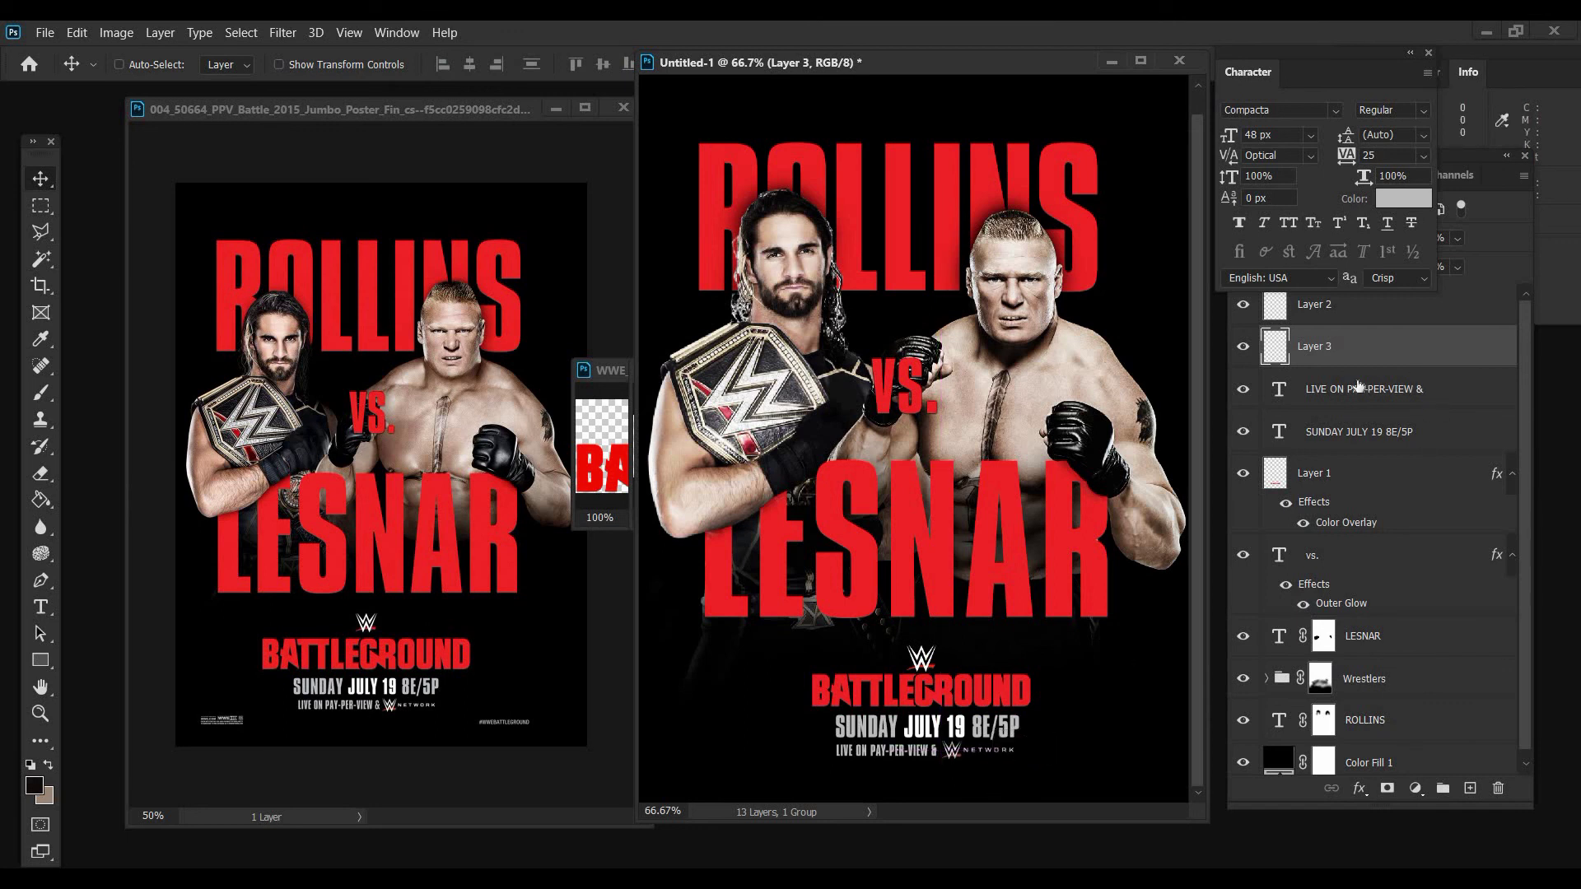
# Align the date, broadcast line and logo together, nudging them down and left
pyautogui.keyDown('ctrl'); pyautogui.keyDown('shift'); pyautogui.click(928, 754); pyautogui.keyUp('shift'); pyautogui.keyUp('ctrl')
pyautogui.moveTo(928, 754)
pyautogui.mouseDown()
pyautogui.moveTo(962, 774)
pyautogui.moveTo(955, 761)
pyautogui.mouseUp()
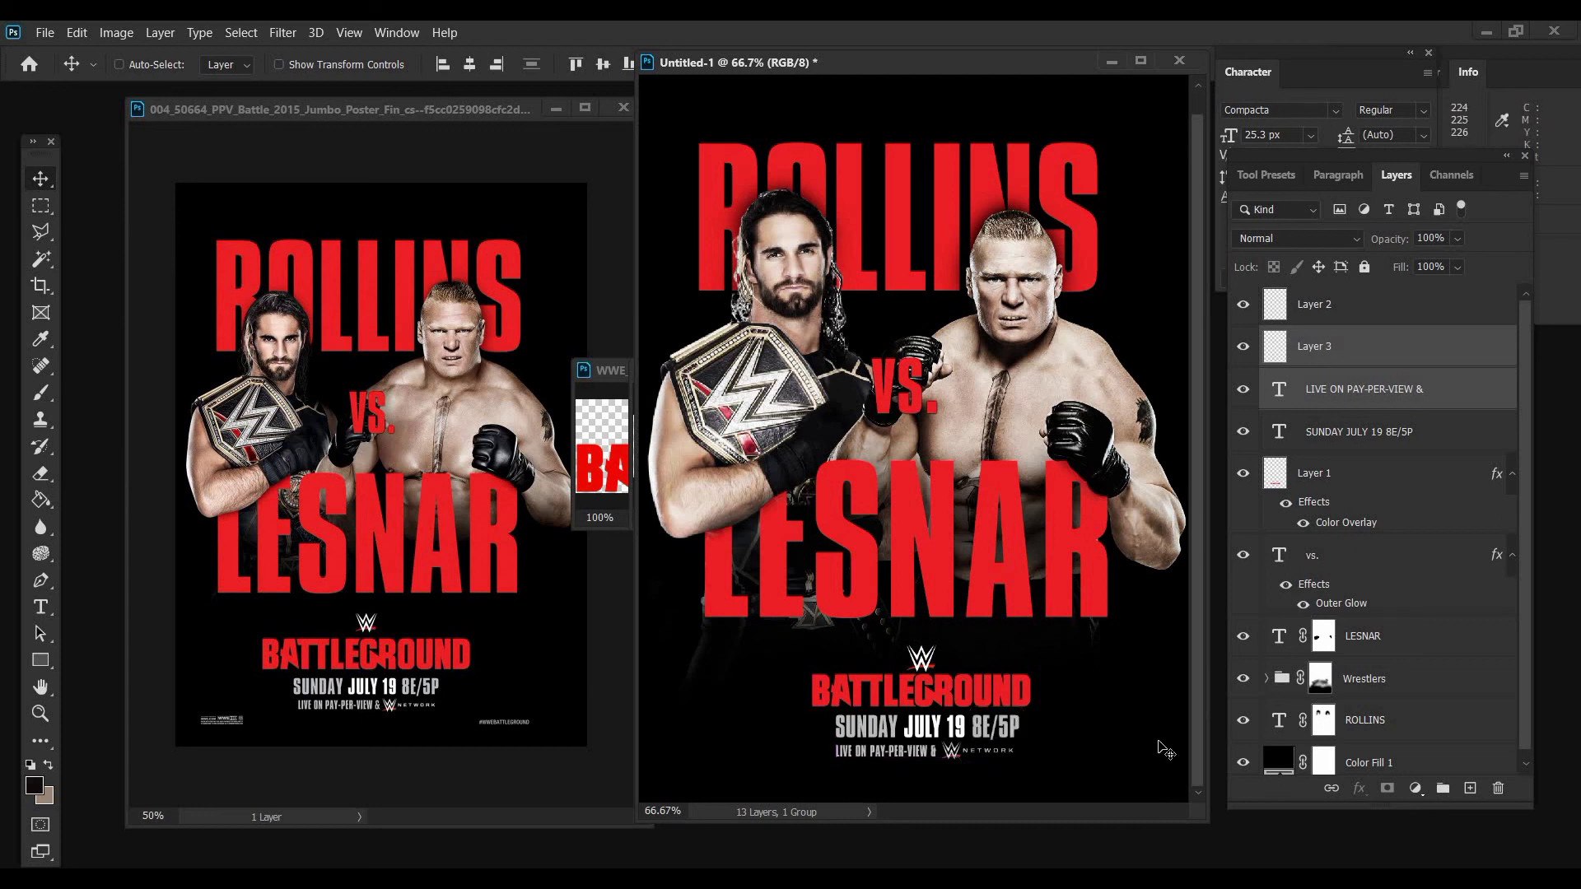
pyautogui.keyDown('shift'); pyautogui.click(1317, 431); pyautogui.keyUp('shift')
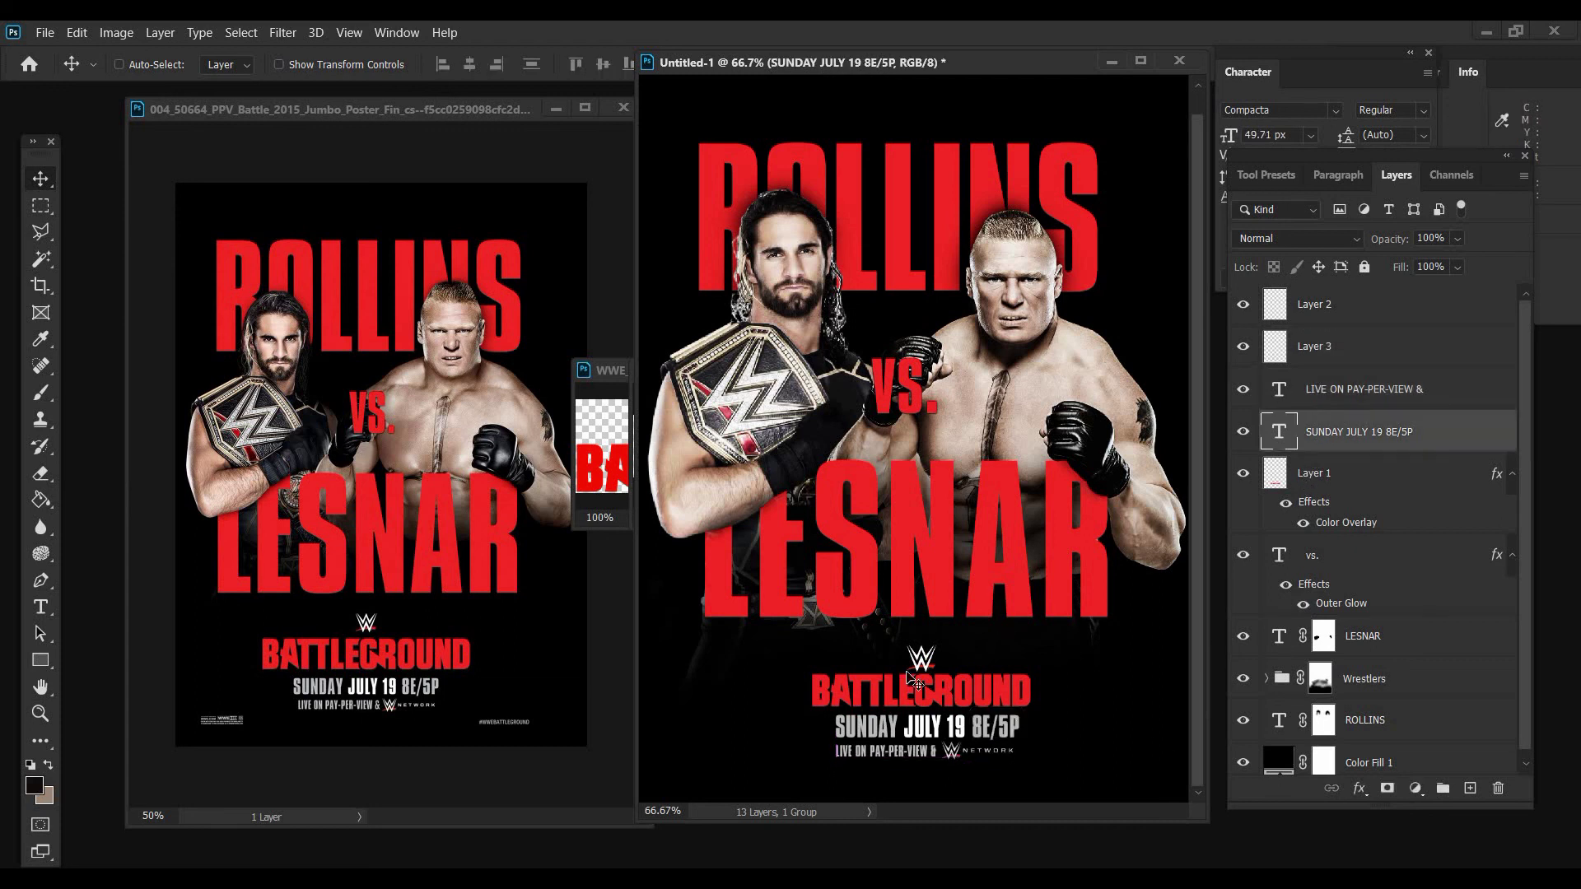
pyautogui.press('Left')
pyautogui.press('Left')
pyautogui.press('Left')
pyautogui.press('Left')
pyautogui.press('Left')
pyautogui.press('Left')
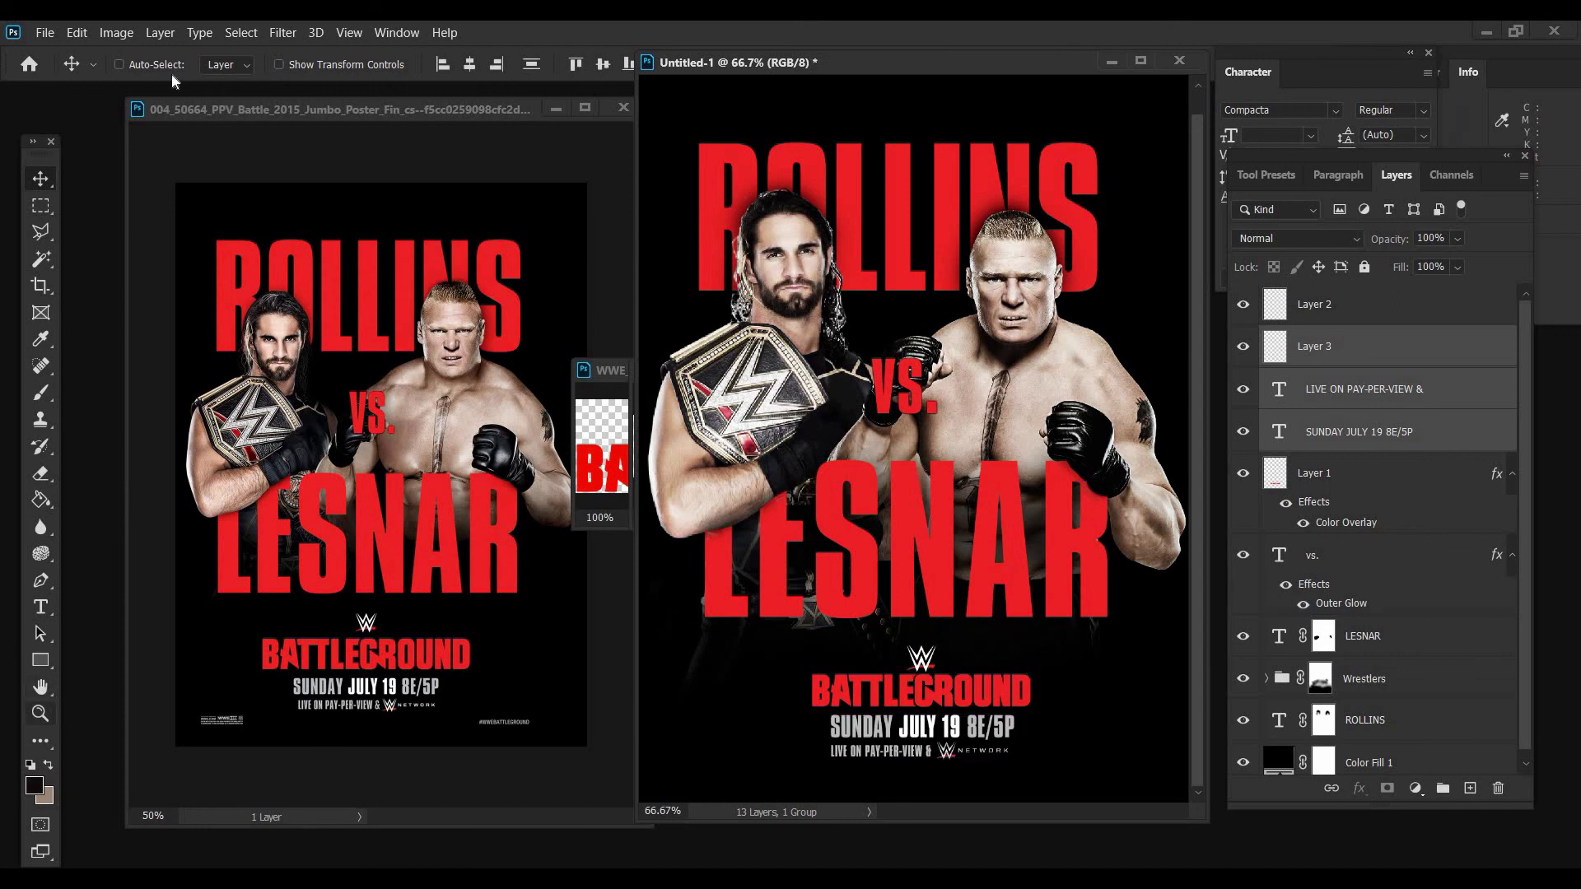
pyautogui.press('z')
pyautogui.keyDown('alt'); pyautogui.click(1058, 688); pyautogui.keyUp('alt')
pyautogui.moveTo(1058, 689); pyautogui.dragTo(1116, 743)
pyautogui.press('t')
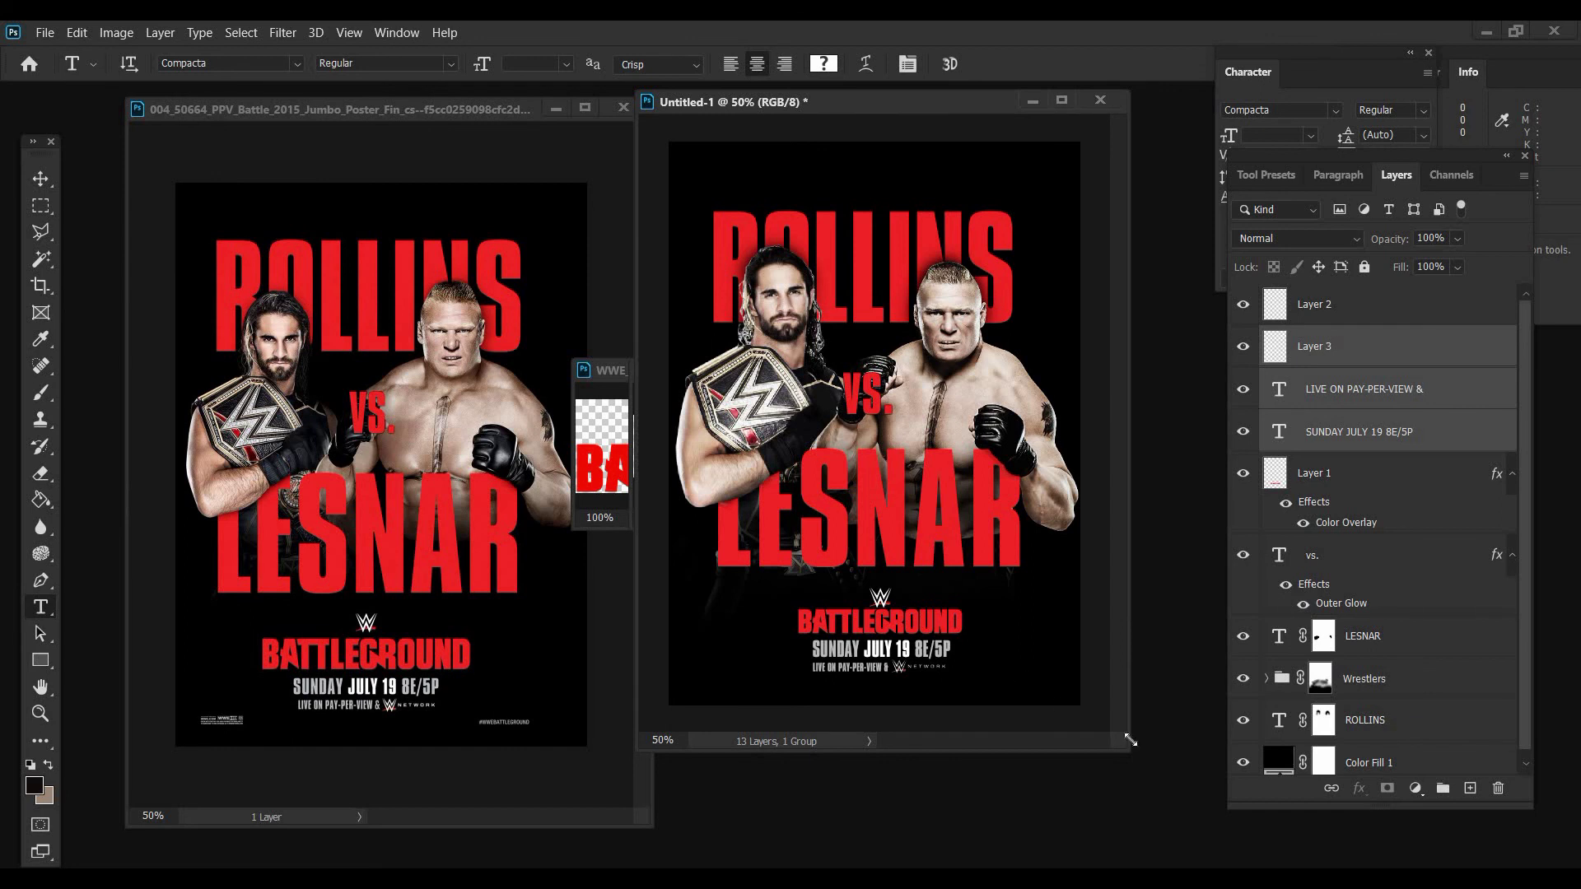
# Add the '#wwebattleground' text at bottom right in the date line's light grey
pyautogui.click(1025, 680)
pyautogui.click(823, 65)
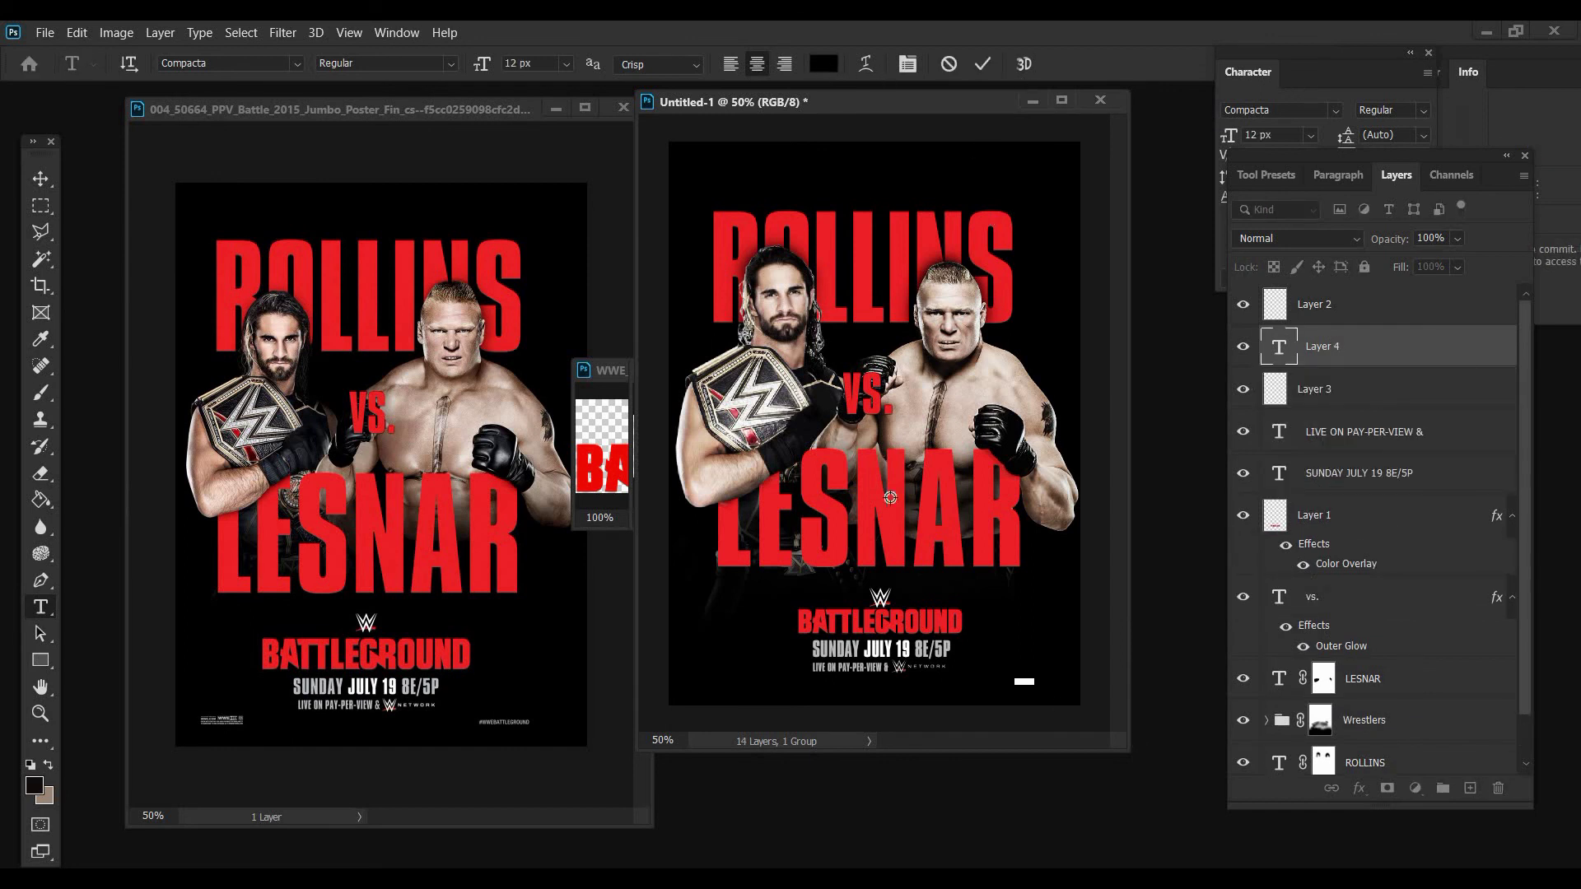
pyautogui.click(837, 647)
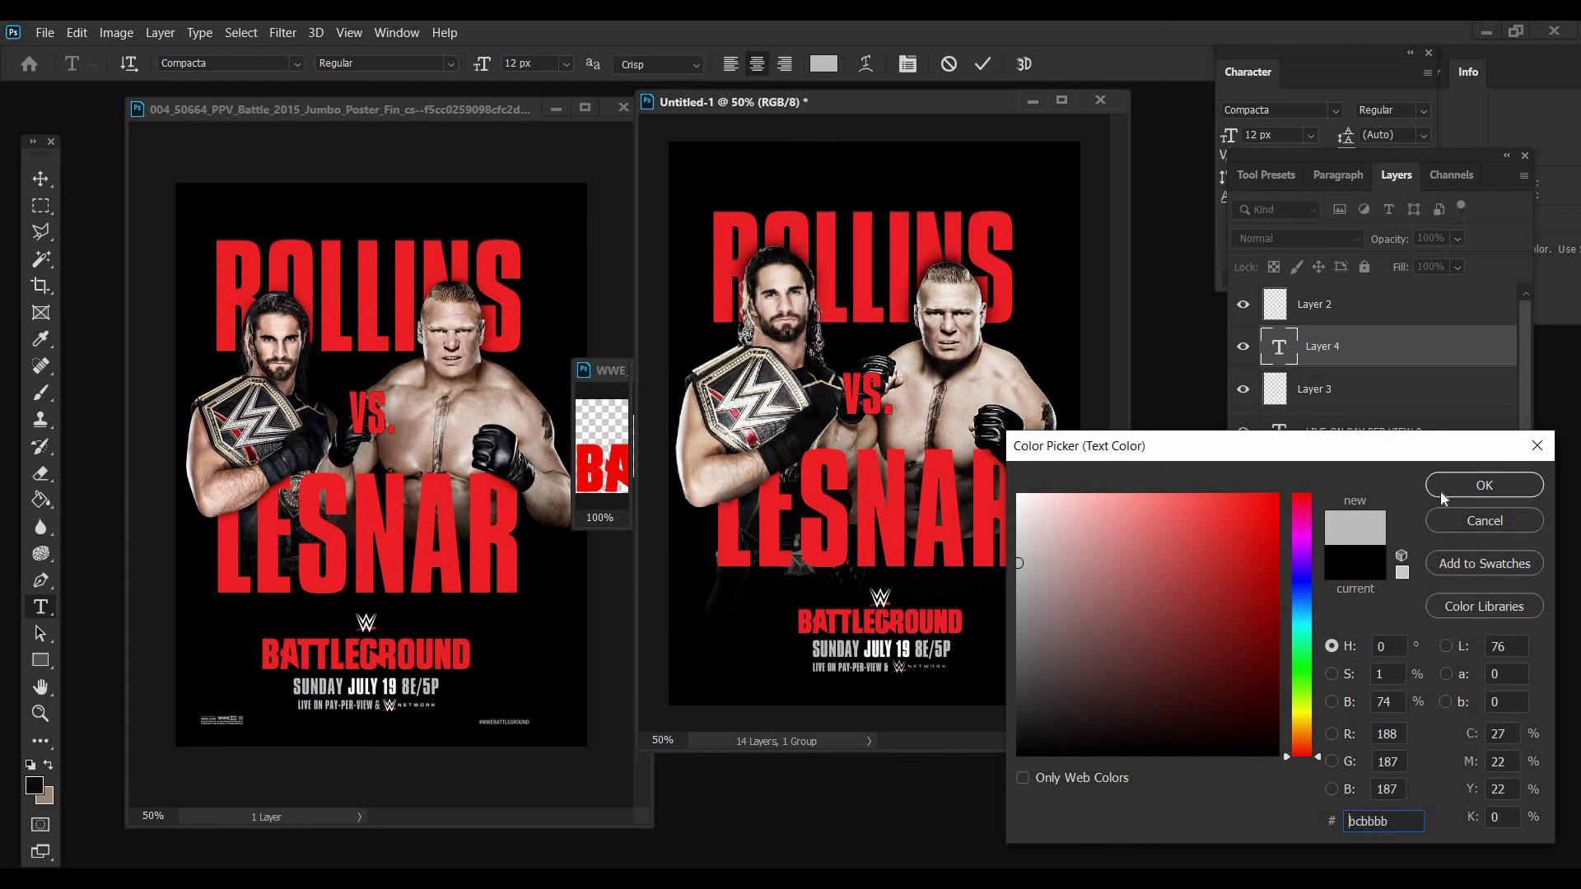
pyautogui.click(1440, 492)
pyautogui.press('BackSpace')
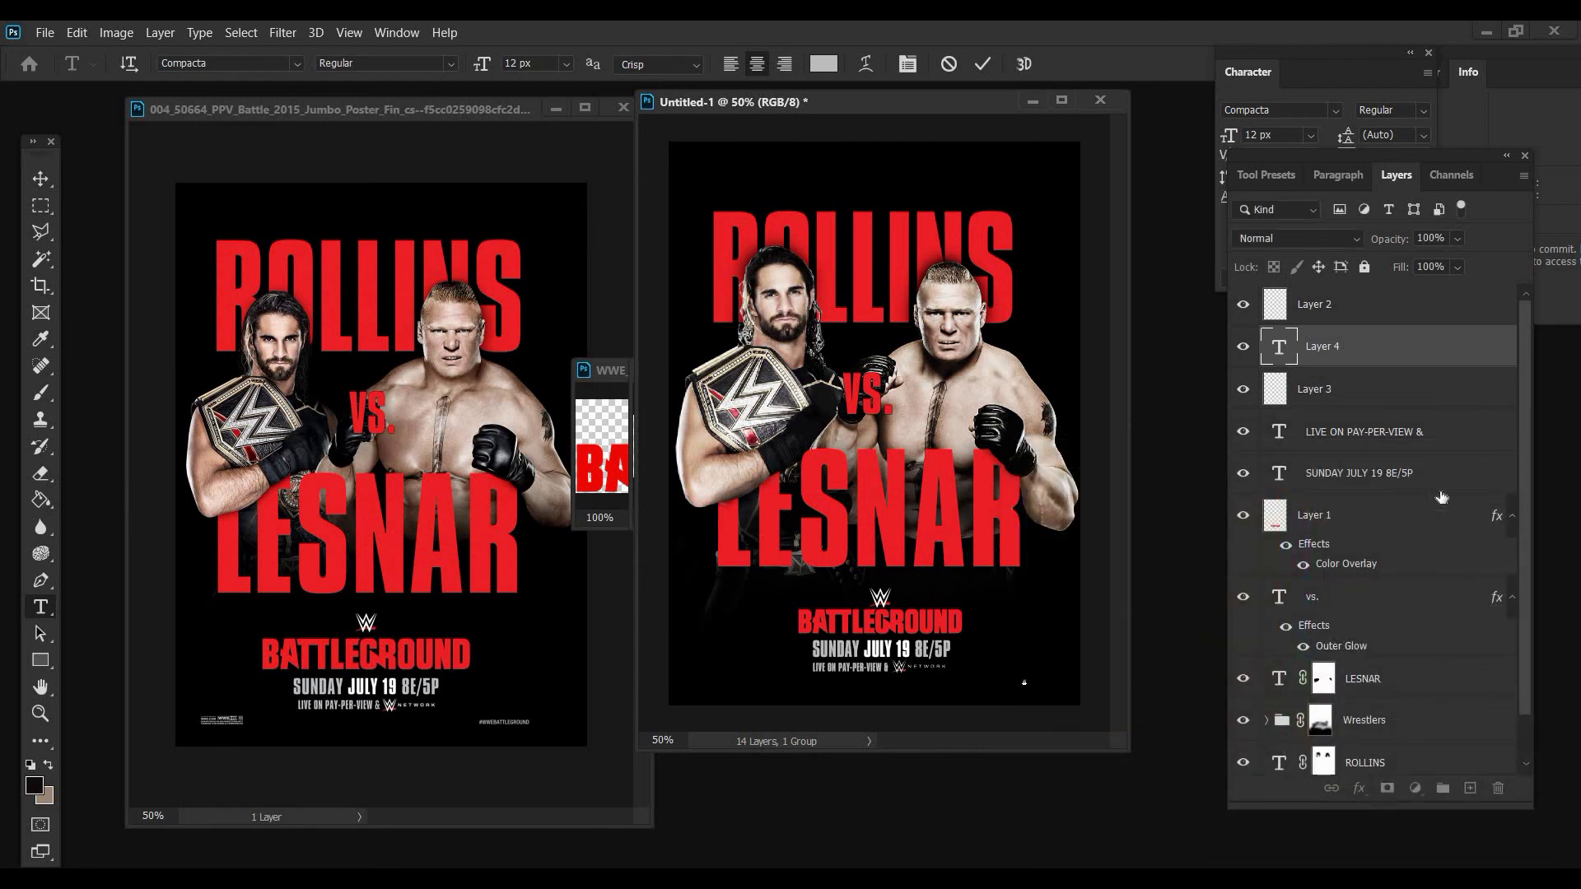
pyautogui.press('capslock')
pyautogui.press('Escape')
pyautogui.press('v')
# Set the hashtag to 14 px with tracking 150 and nudge it right
pyautogui.click(1317, 82)
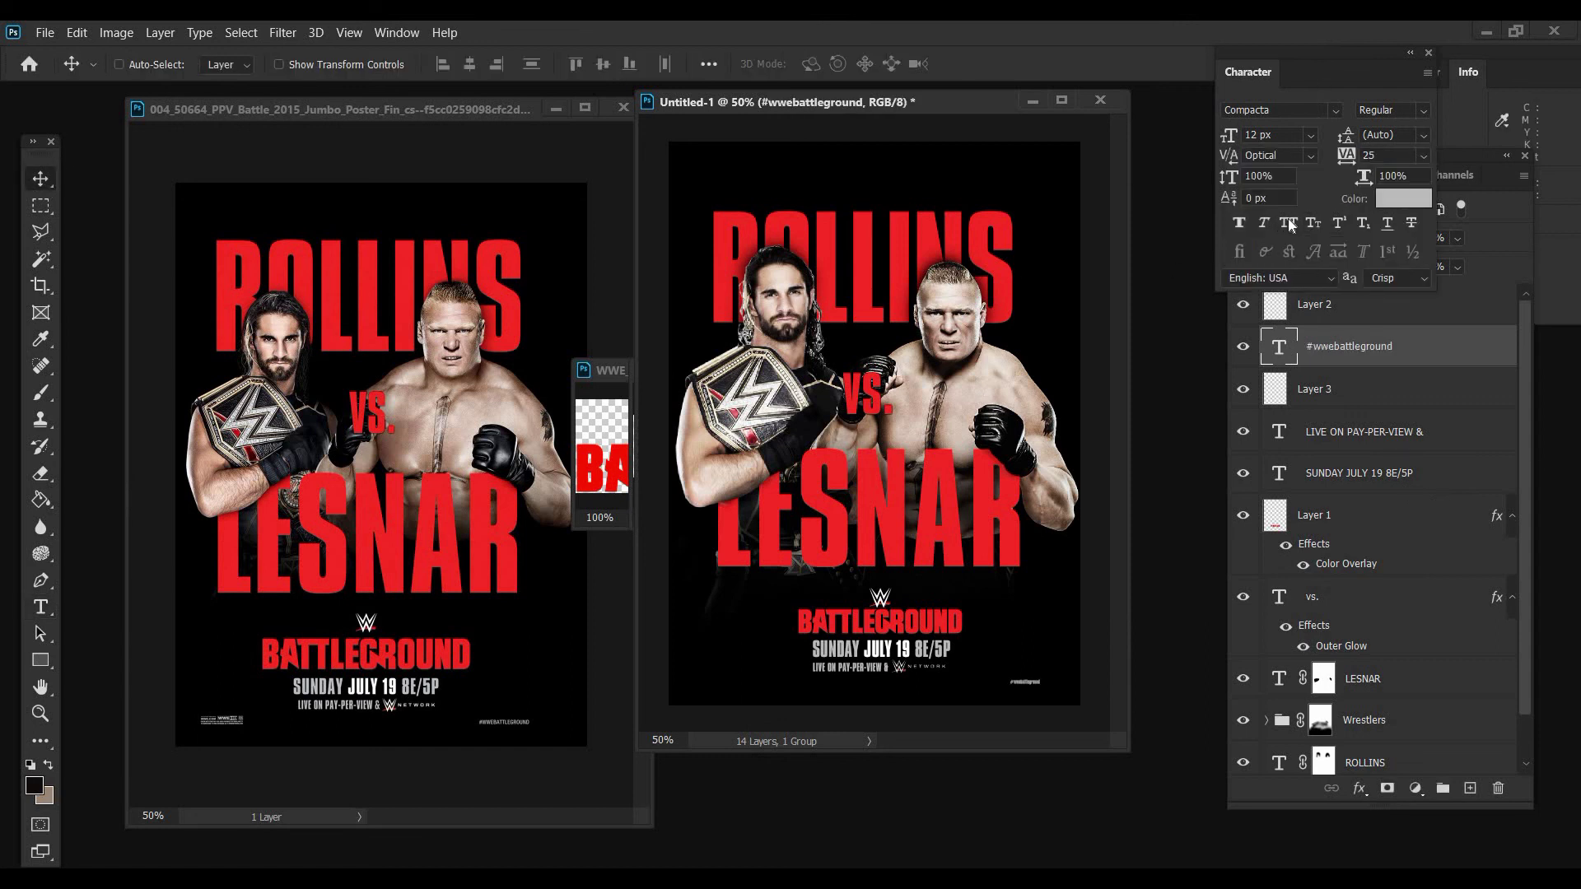
pyautogui.click(1309, 137)
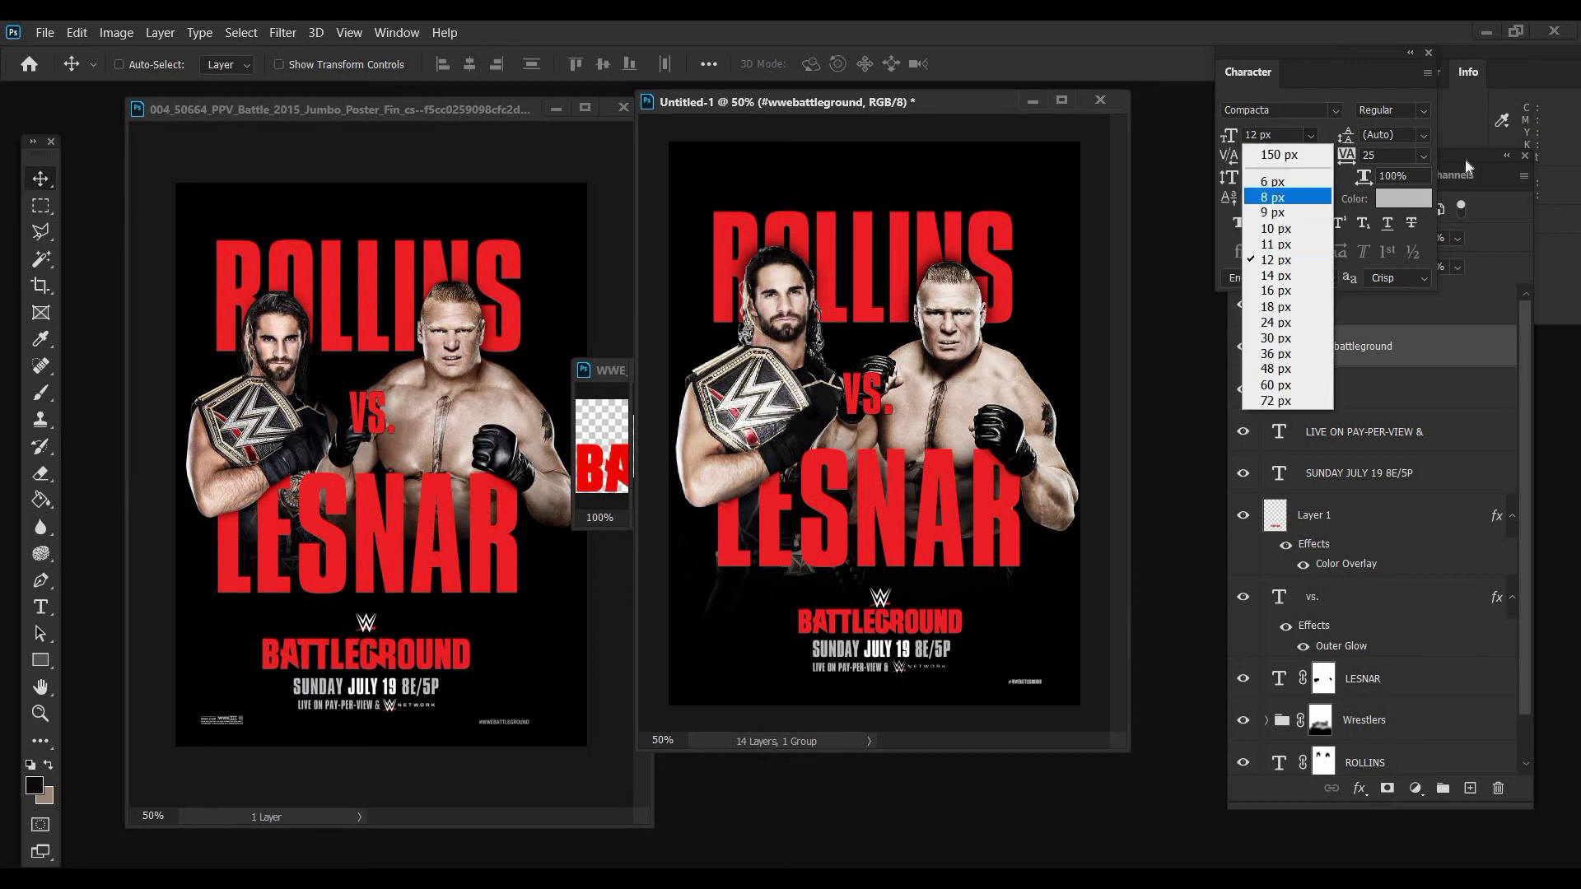
pyautogui.click(1425, 158)
pyautogui.click(1387, 401)
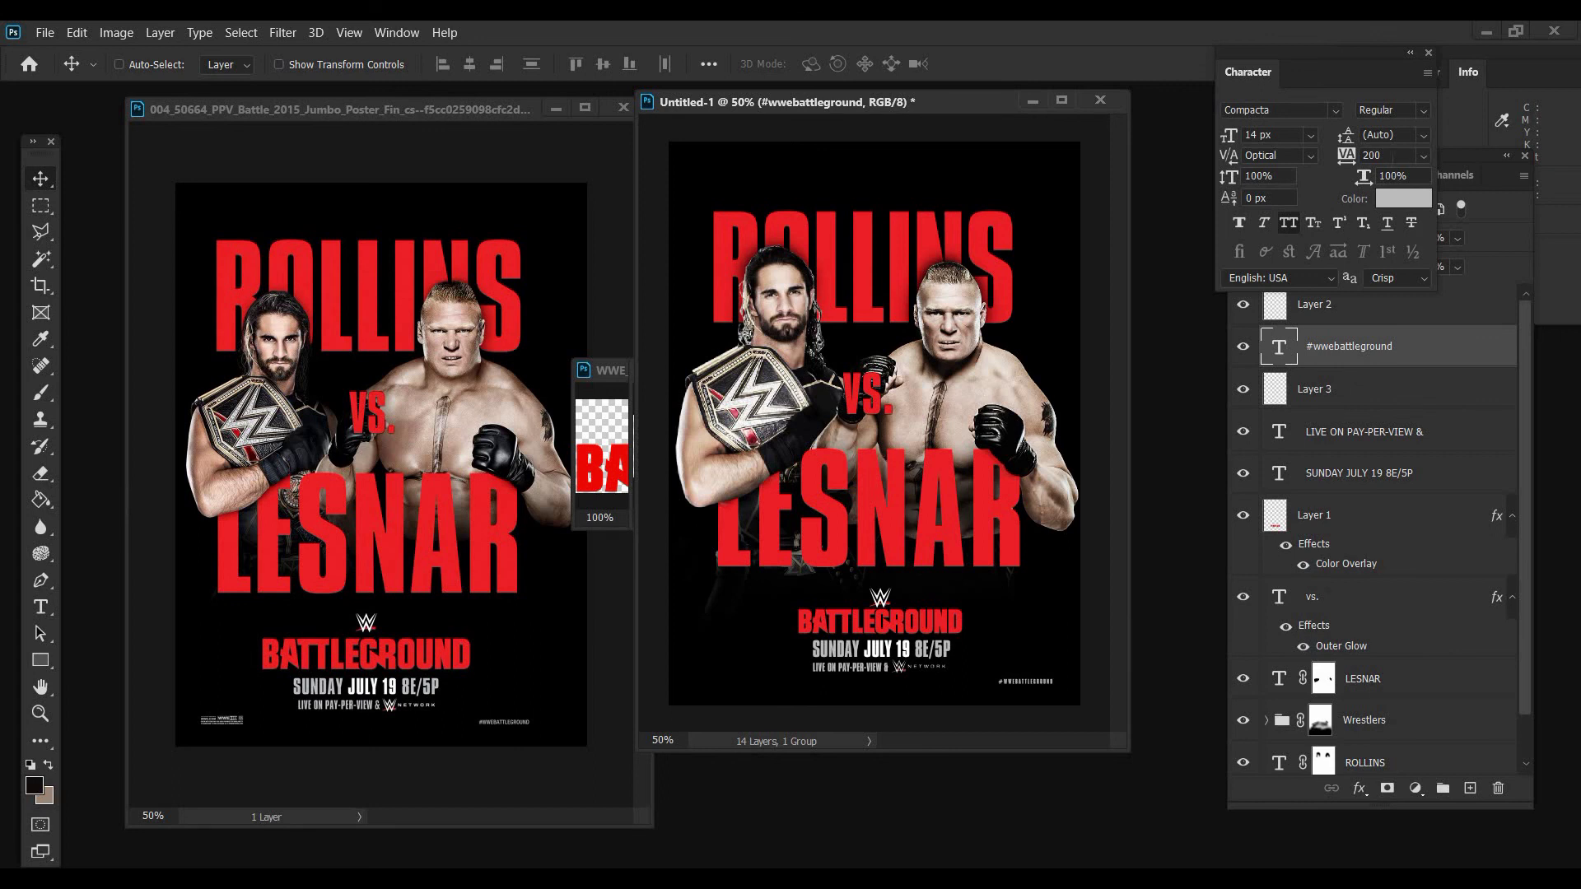
pyautogui.write('150')
pyautogui.press('Return')
pyautogui.hotkey('shift', 'Right')
pyautogui.hotkey('shift', 'Right')
pyautogui.moveTo(653, 825); pyautogui.dragTo(610, 769)
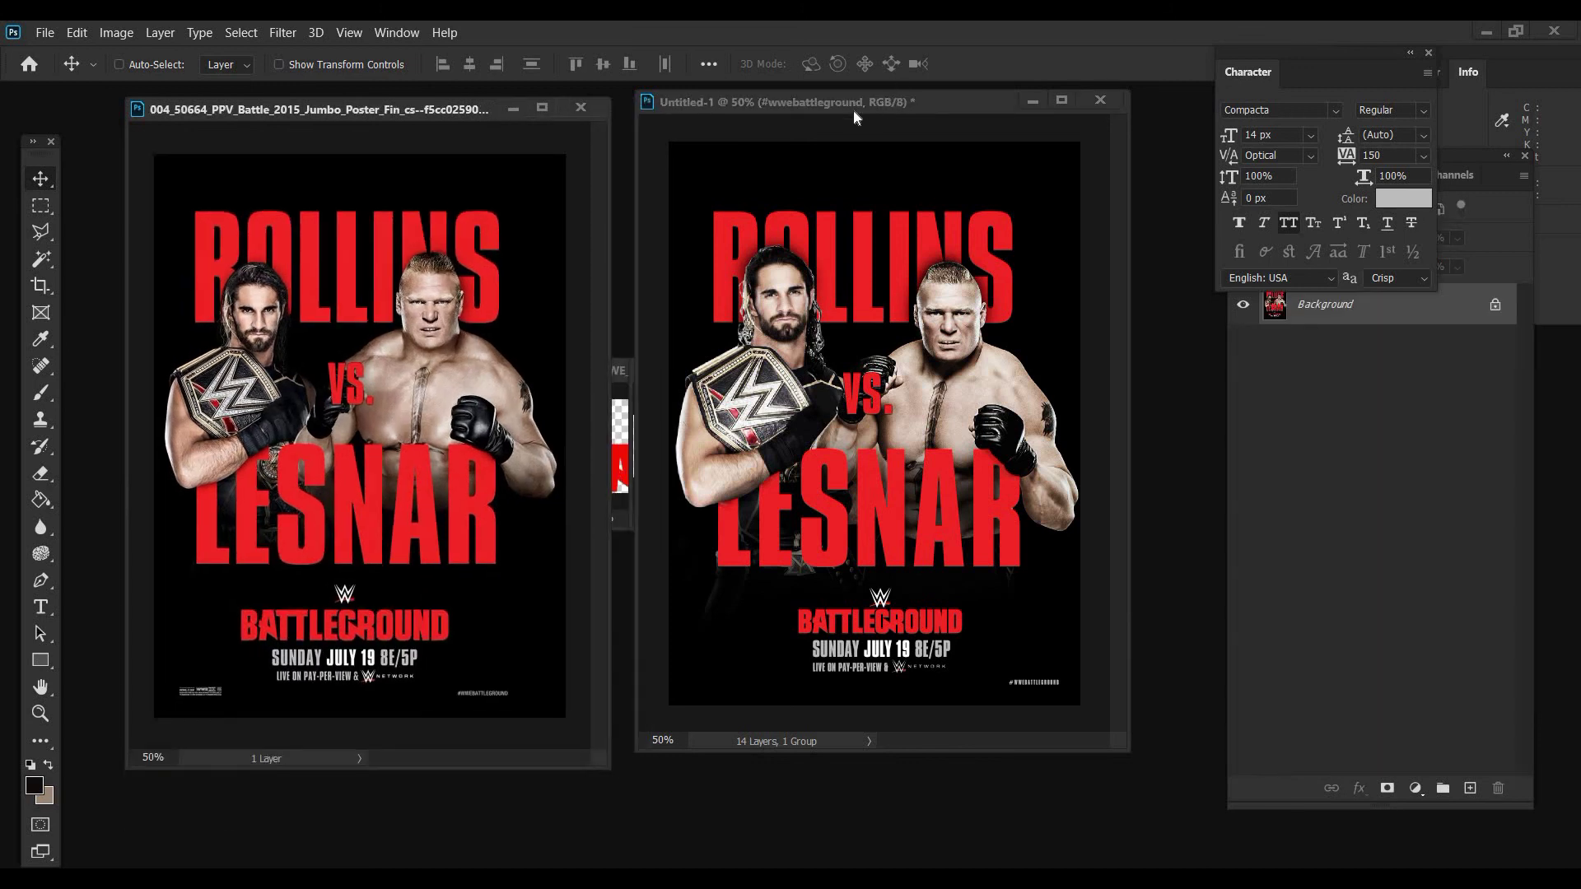
pyautogui.moveTo(853, 108); pyautogui.dragTo(813, 124)
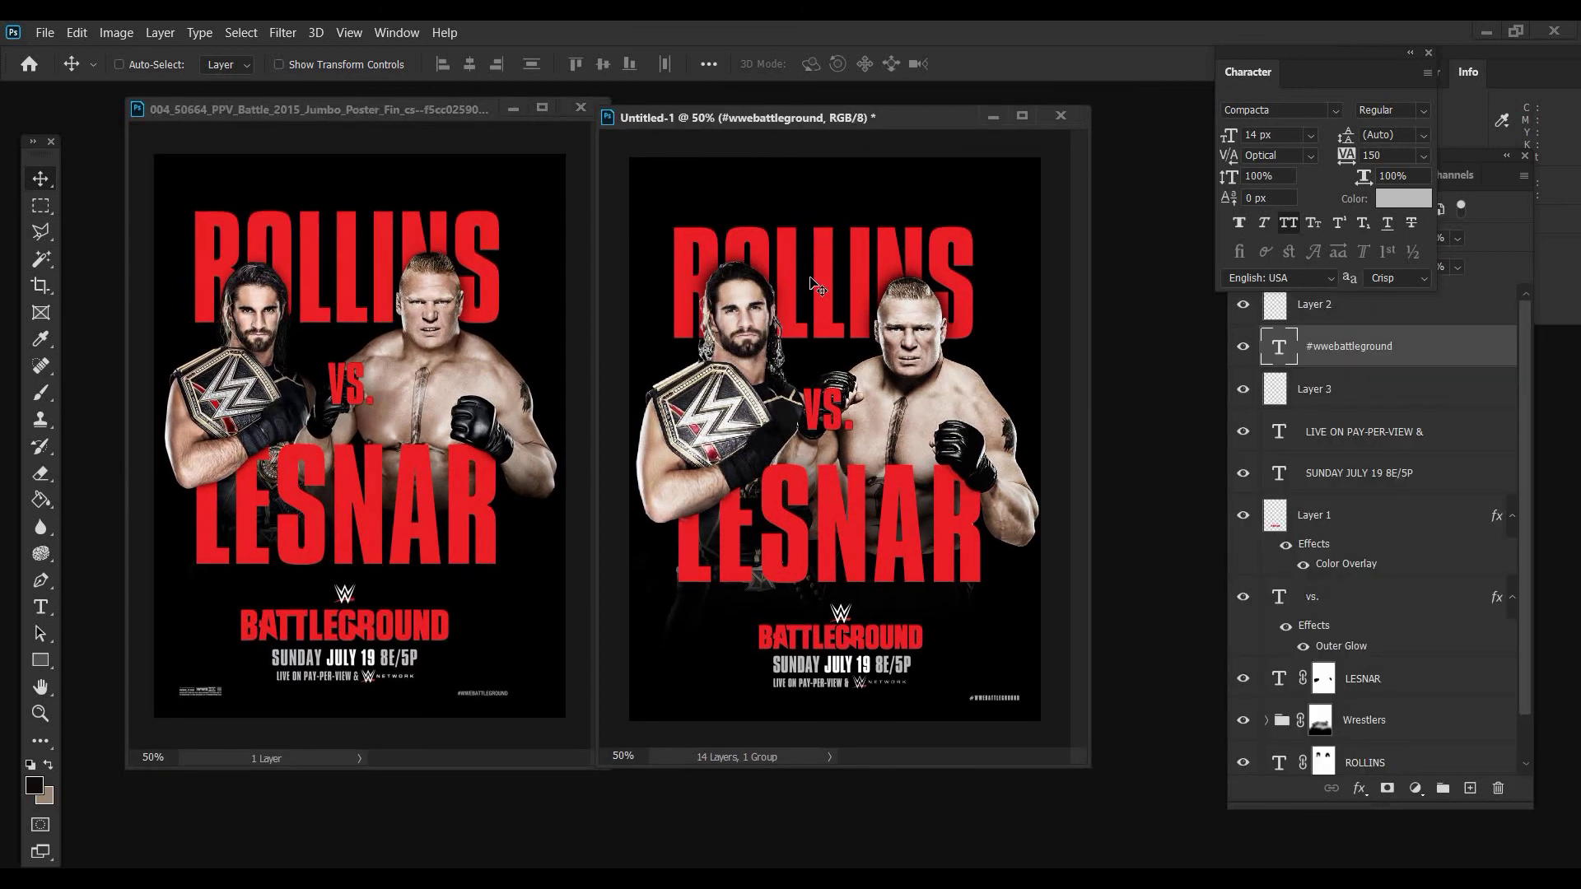